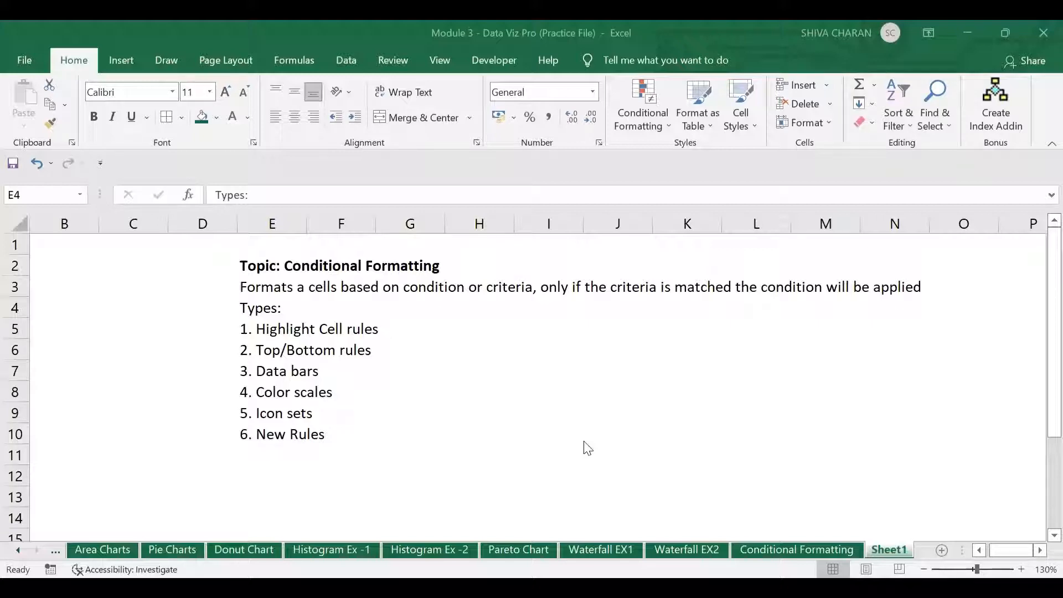
Review the conditional formatting types listed on Sheet1, from Highlight Cell rules down to New Rules.
{"action": "left_click", "coordinate": [340, 478]}
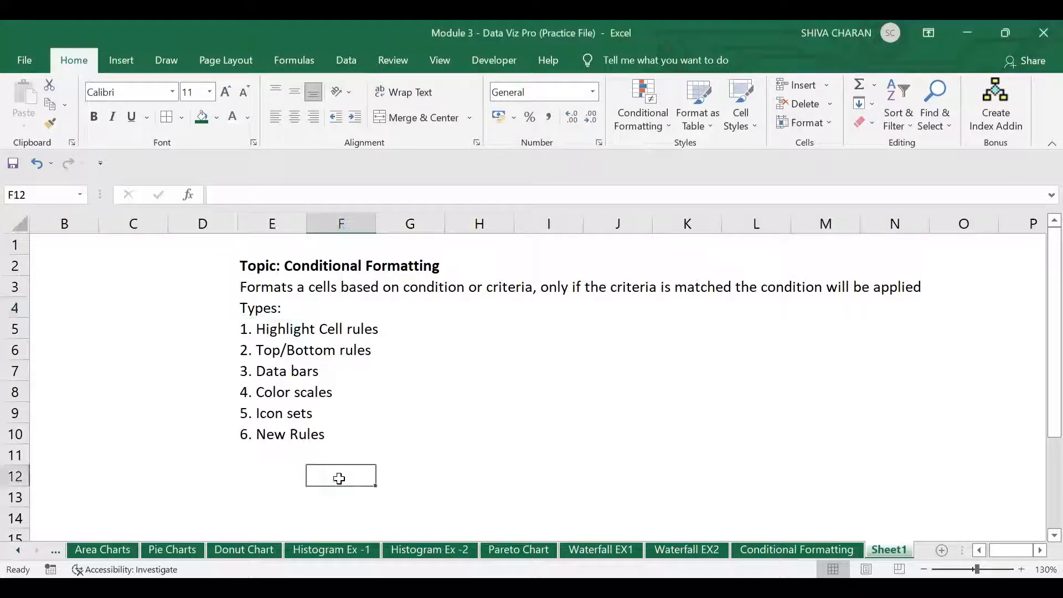
{"action": "left_click", "coordinate": [260, 483]}
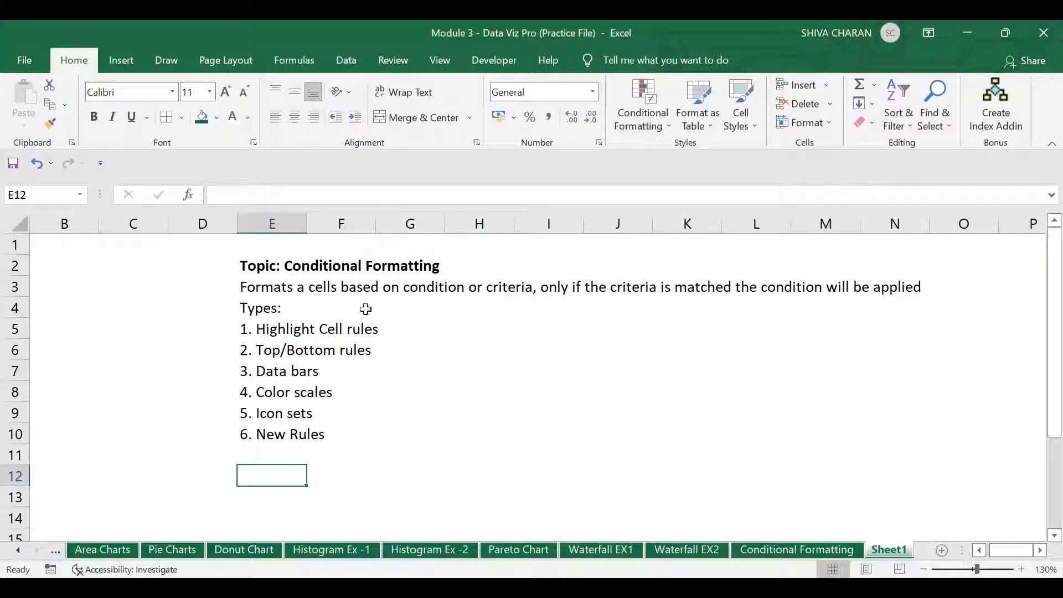
{"action": "left_click_drag", "start_coordinate": [273, 327], "coordinate": [276, 340]}
{"action": "left_click", "coordinate": [277, 335]}
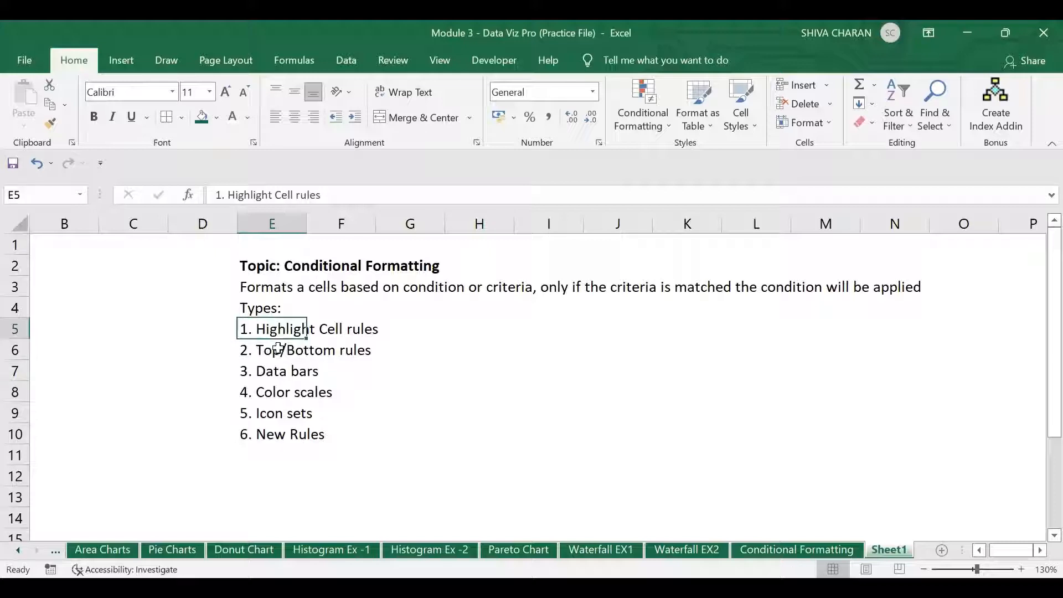
{"action": "left_click", "coordinate": [275, 350]}
{"action": "left_click", "coordinate": [276, 370]}
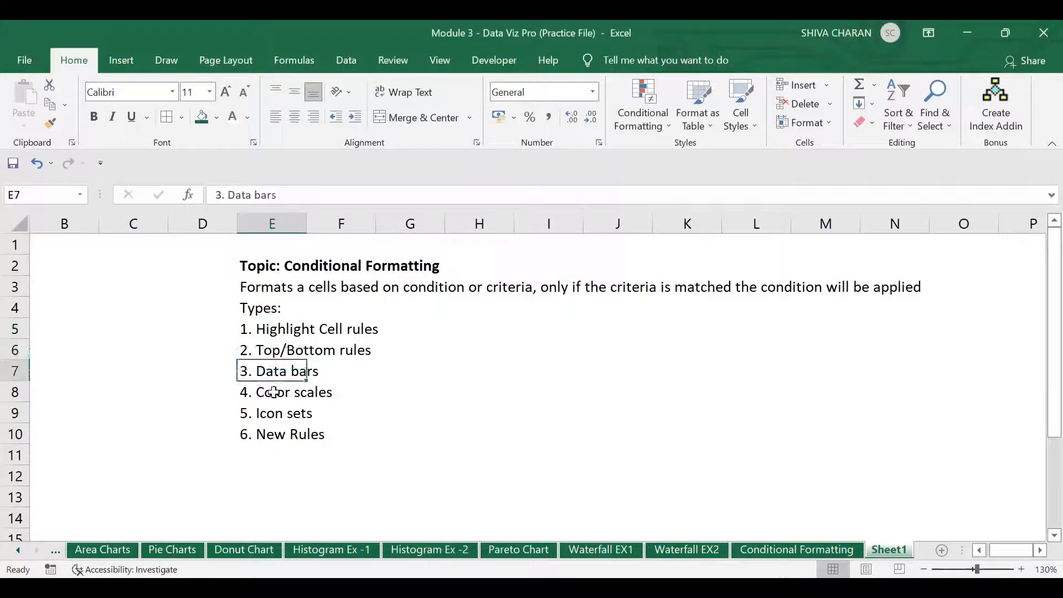
{"action": "left_click", "coordinate": [275, 391]}
{"action": "left_click", "coordinate": [276, 413]}
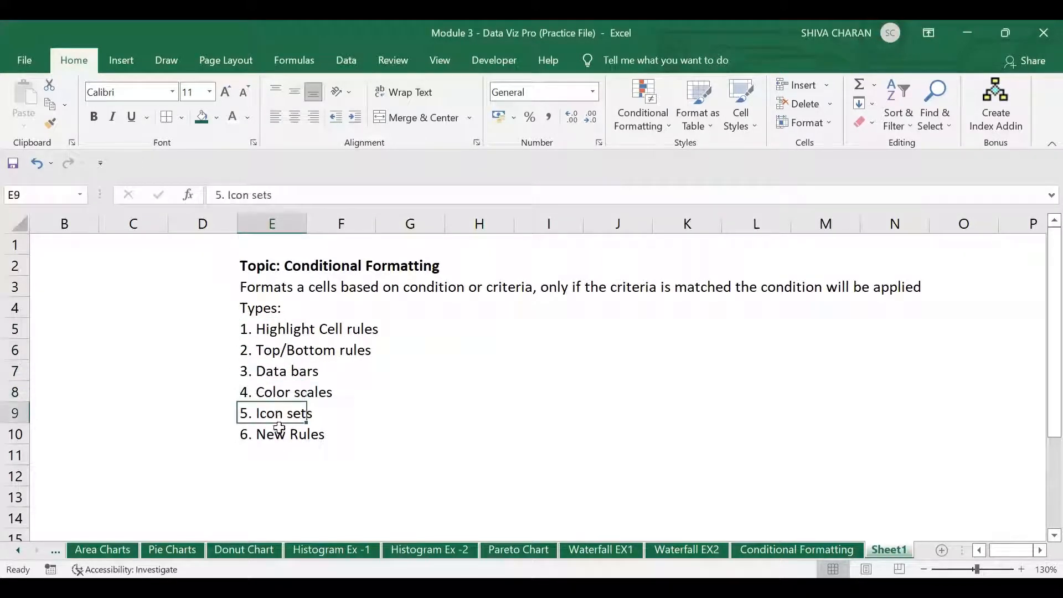
{"action": "left_click", "coordinate": [277, 433]}
{"action": "left_click", "coordinate": [324, 472]}
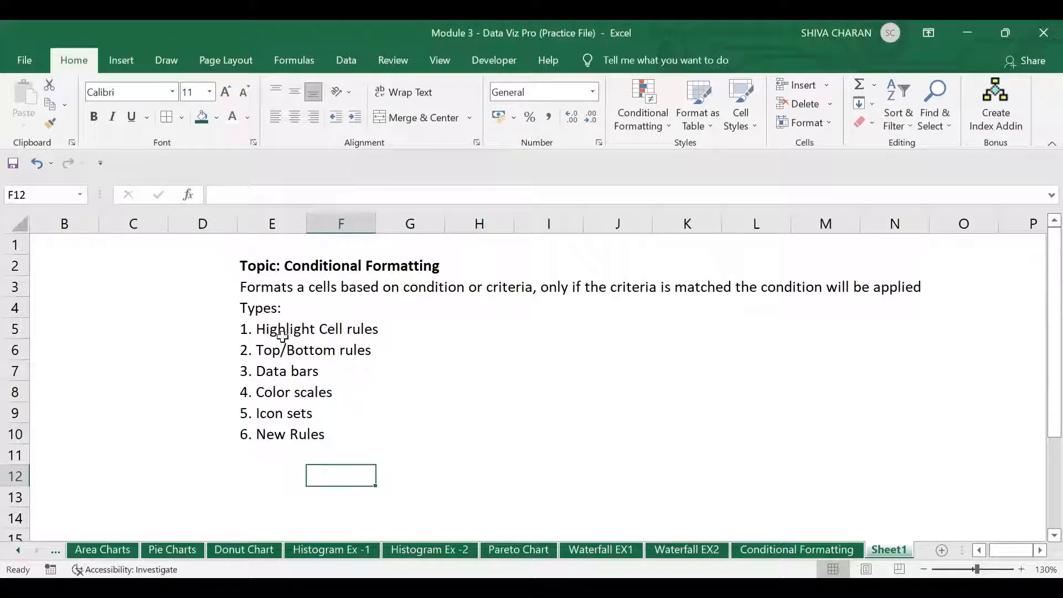
Open the Conditional Formatting sheet and look over its data table's columns.
{"action": "left_click", "coordinate": [800, 549]}
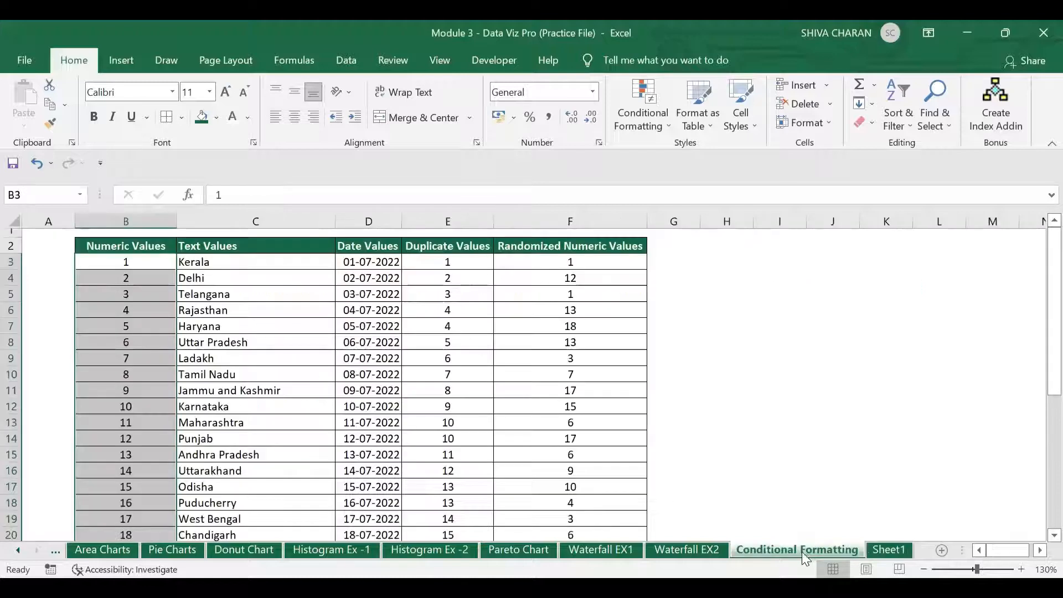
{"action": "left_click", "coordinate": [764, 401]}
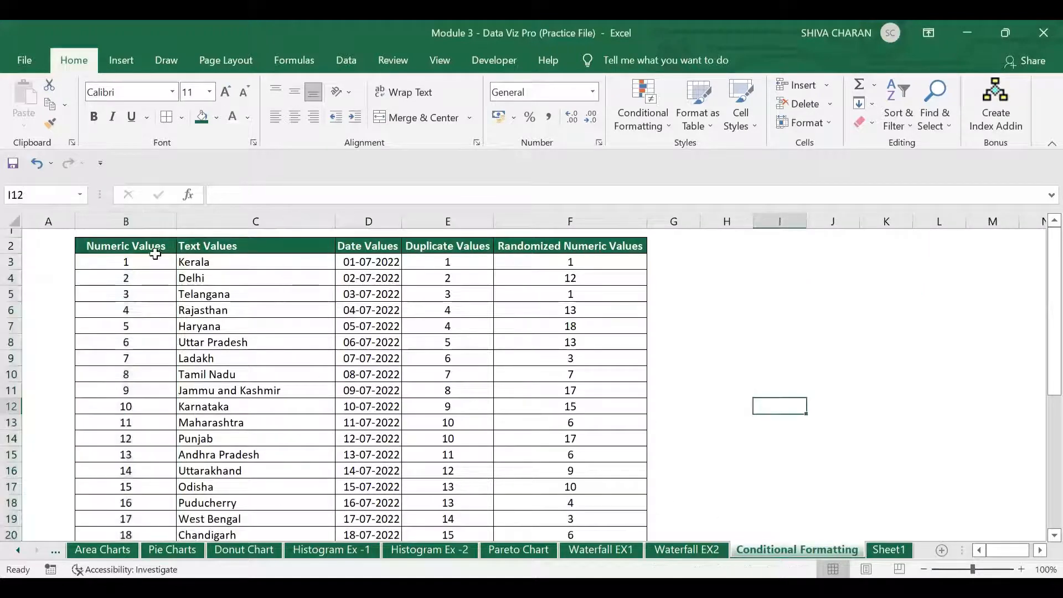
{"action": "left_click_drag", "start_coordinate": [156, 249], "coordinate": [485, 451]}
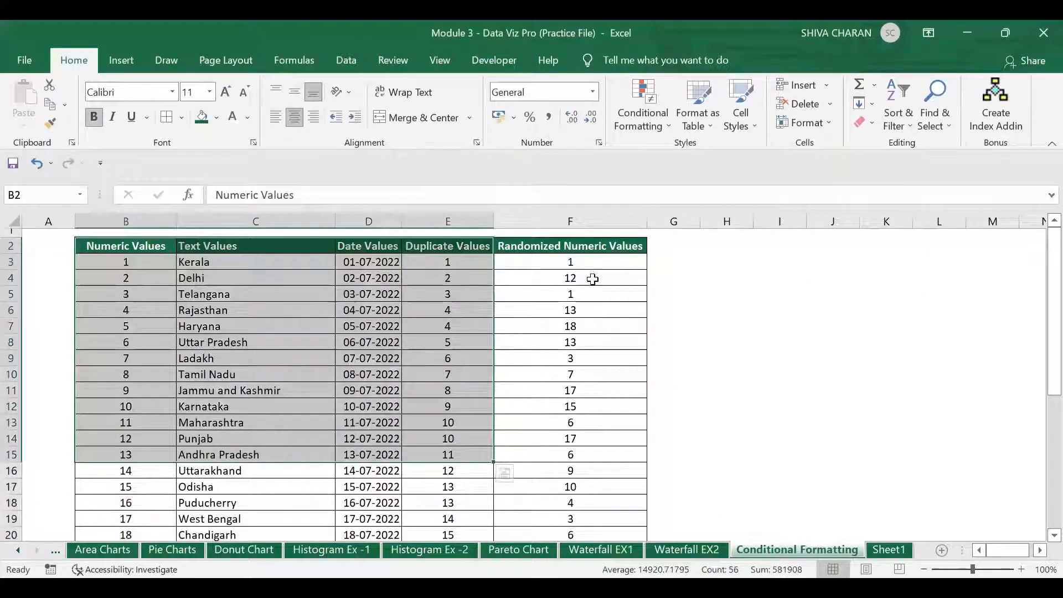
{"action": "left_click", "coordinate": [187, 330]}
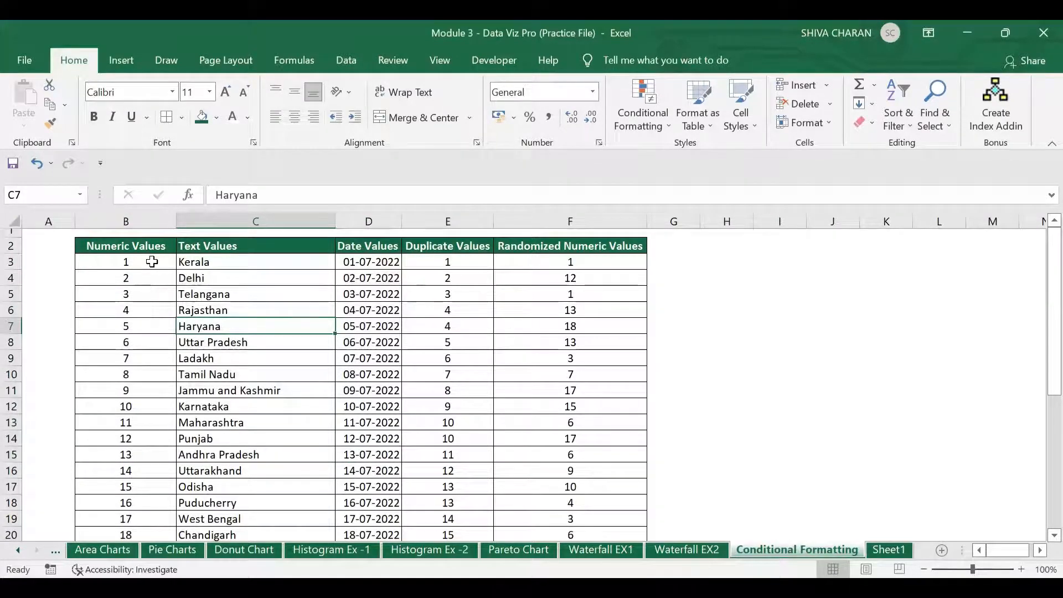
Start a Greater Than highlight rule on the Numeric Values in B3:B22 with a threshold of 12.
{"action": "mouse_move", "coordinate": [152, 261]}
{"action": "left_mouse_down"}
{"action": "mouse_move", "coordinate": [158, 485]}
{"action": "mouse_move", "coordinate": [150, 230]}
{"action": "mouse_move", "coordinate": [155, 284]}
{"action": "mouse_move", "coordinate": [161, 206]}
{"action": "mouse_move", "coordinate": [158, 260]}
{"action": "left_mouse_up"}
{"action": "scroll", "coordinate": [167, 433], "scroll_direction": "down", "scroll_amount": 2}
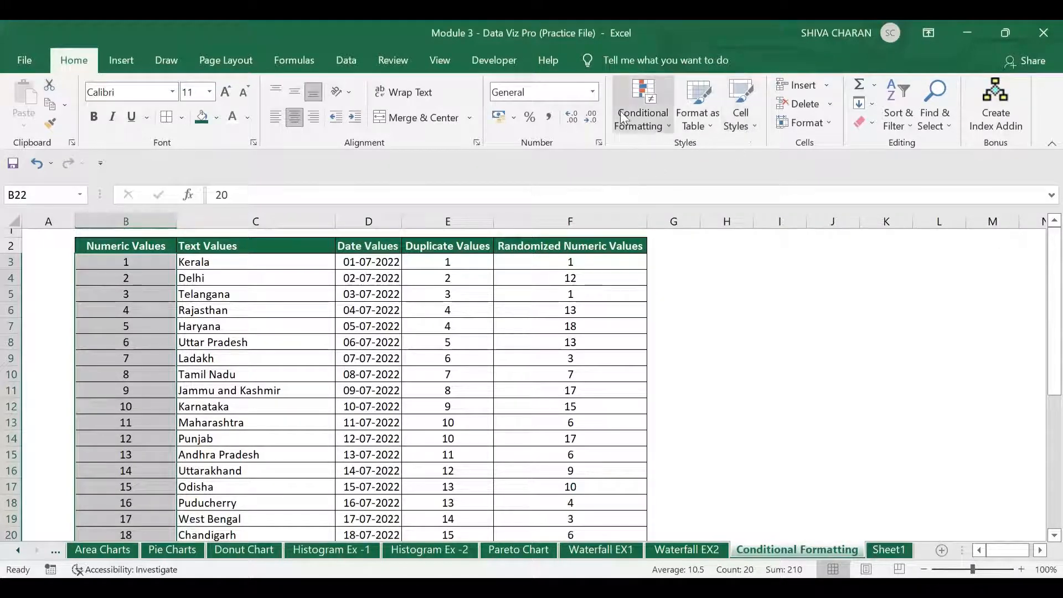
{"action": "left_click", "coordinate": [661, 113]}
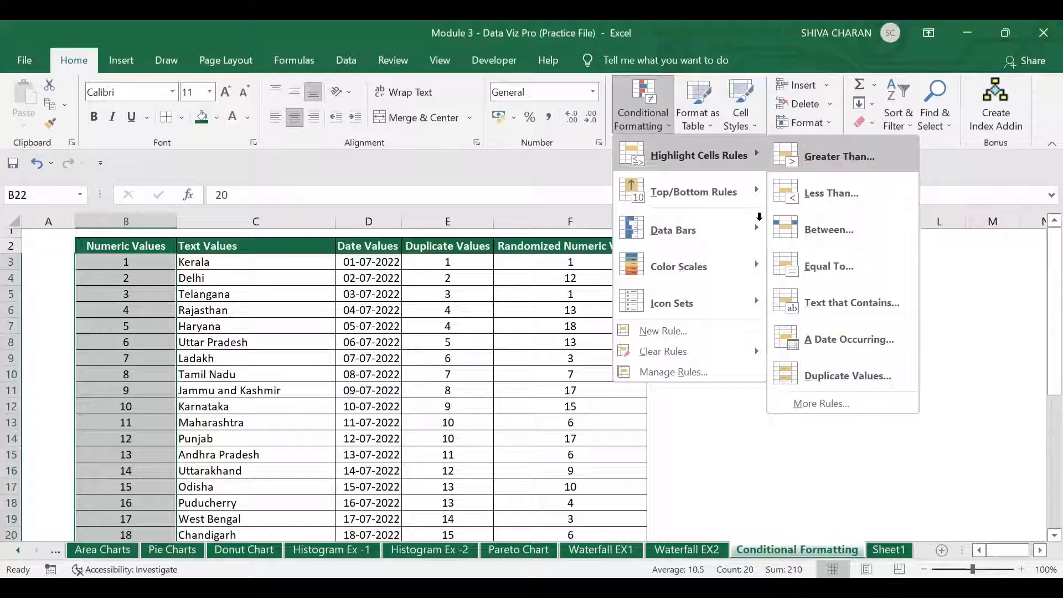
{"action": "left_click", "coordinate": [848, 155]}
{"action": "left_click", "coordinate": [504, 314]}
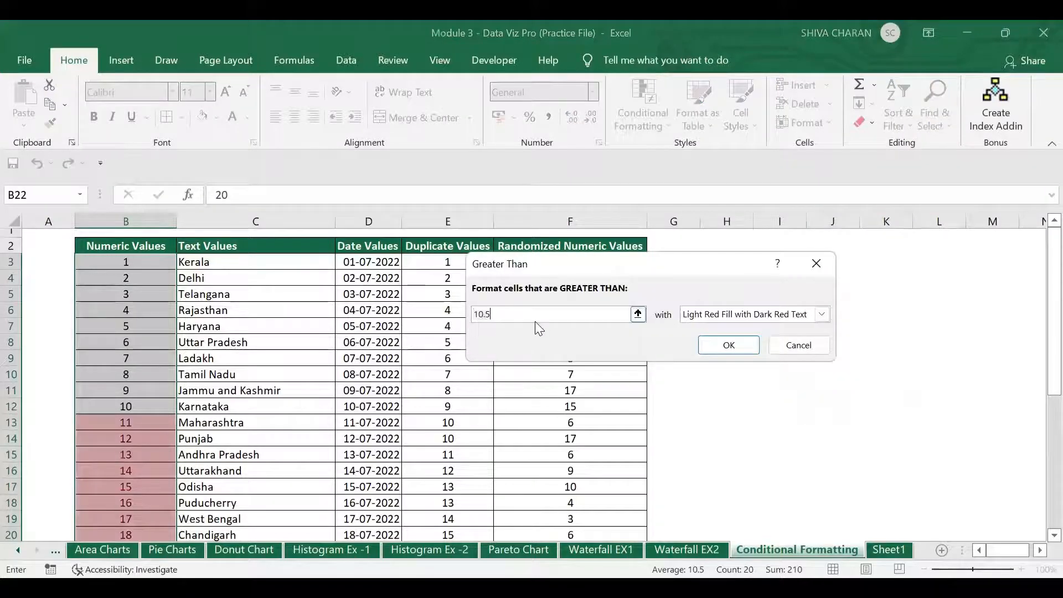
{"action": "key", "text": "BackSpace"}
{"action": "key", "text": "BackSpace"}
{"action": "key", "text": "BackSpace"}
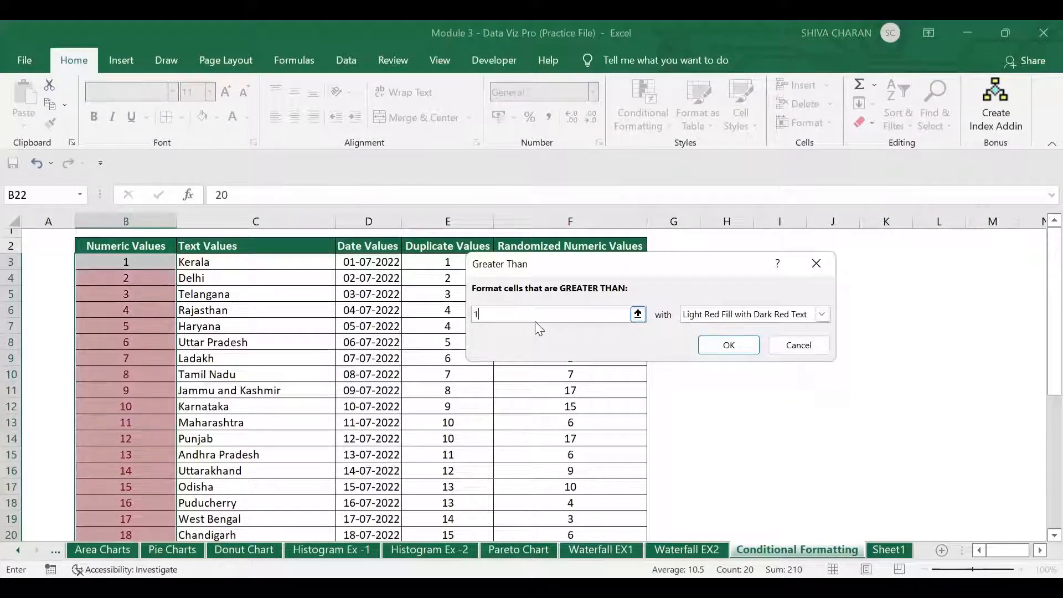
{"action": "type", "text": "2"}
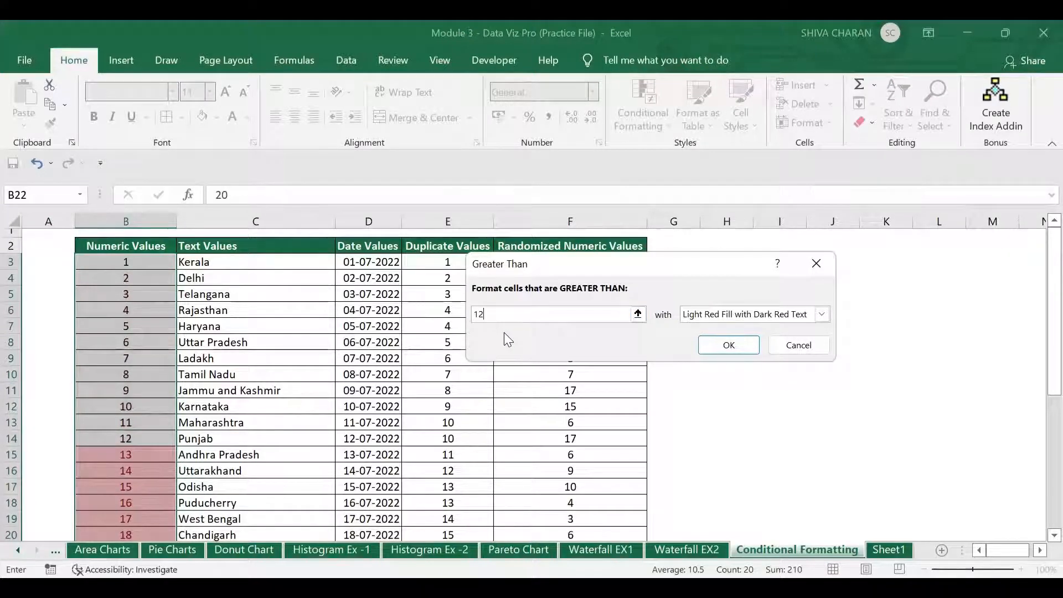
{"action": "left_click_drag", "start_coordinate": [485, 314], "coordinate": [460, 311]}
{"action": "scroll", "coordinate": [158, 492], "scroll_direction": "down", "scroll_amount": 2}
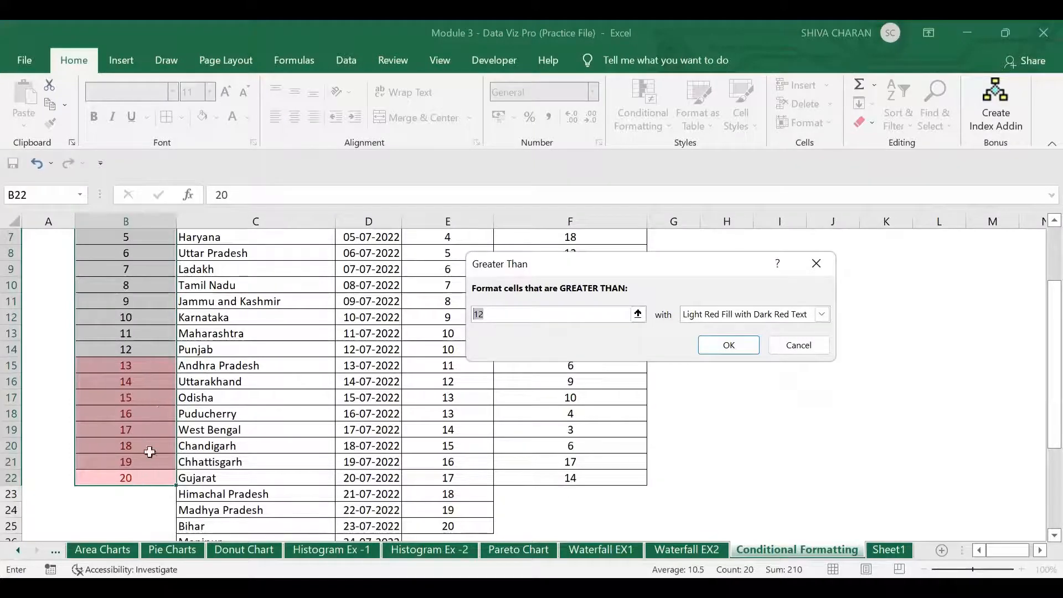
Change the Greater Than rule's threshold to 10 and check the highlighted cells in the Numeric Values column.
{"action": "left_click", "coordinate": [494, 311]}
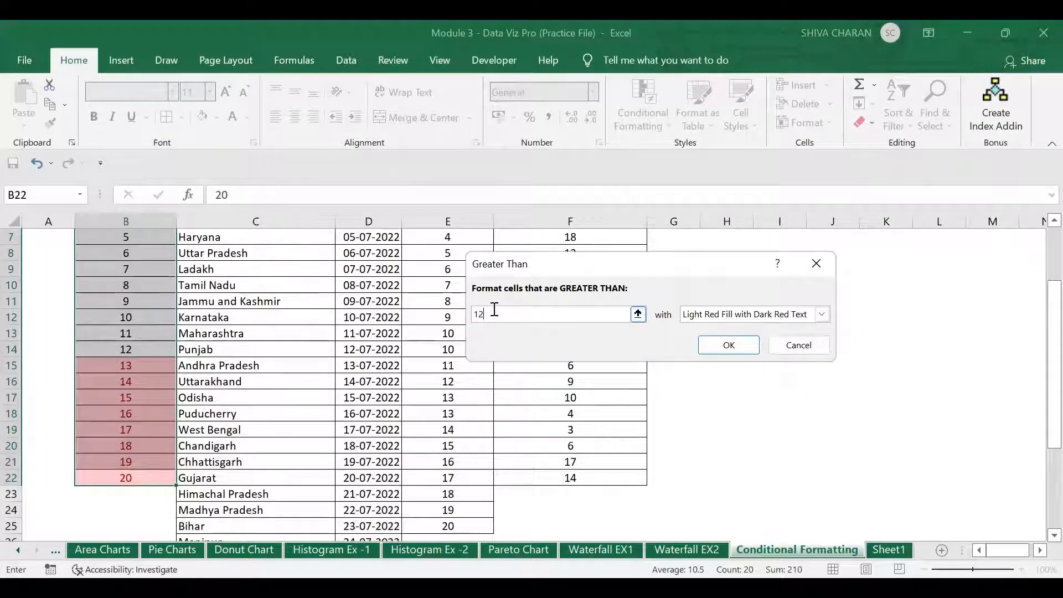
{"action": "left_click_drag", "start_coordinate": [489, 314], "coordinate": [472, 315]}
{"action": "type", "text": "10"}
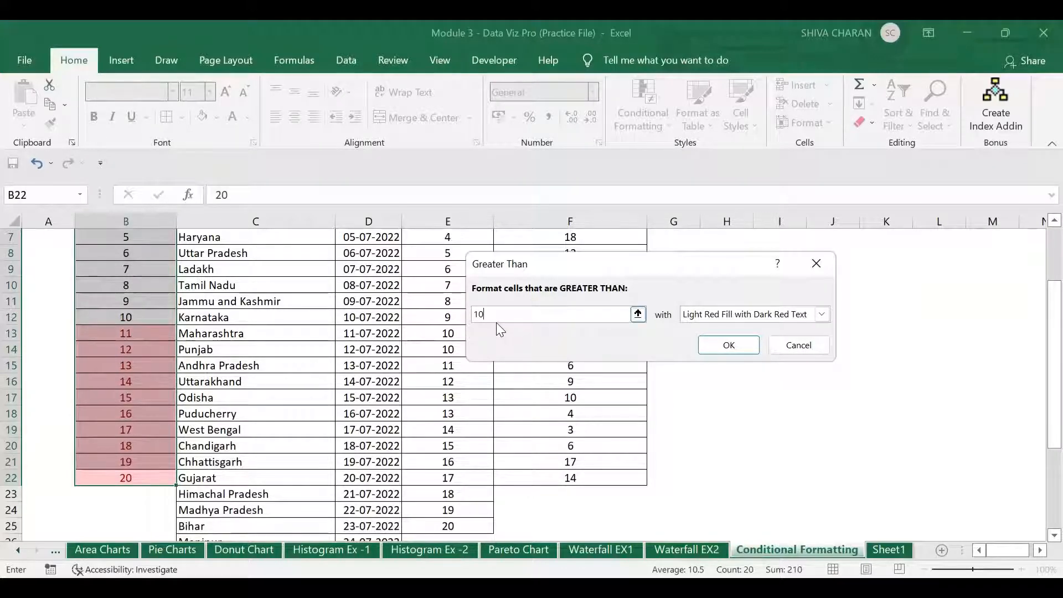
{"action": "scroll", "coordinate": [111, 360], "scroll_direction": "up", "scroll_amount": 1}
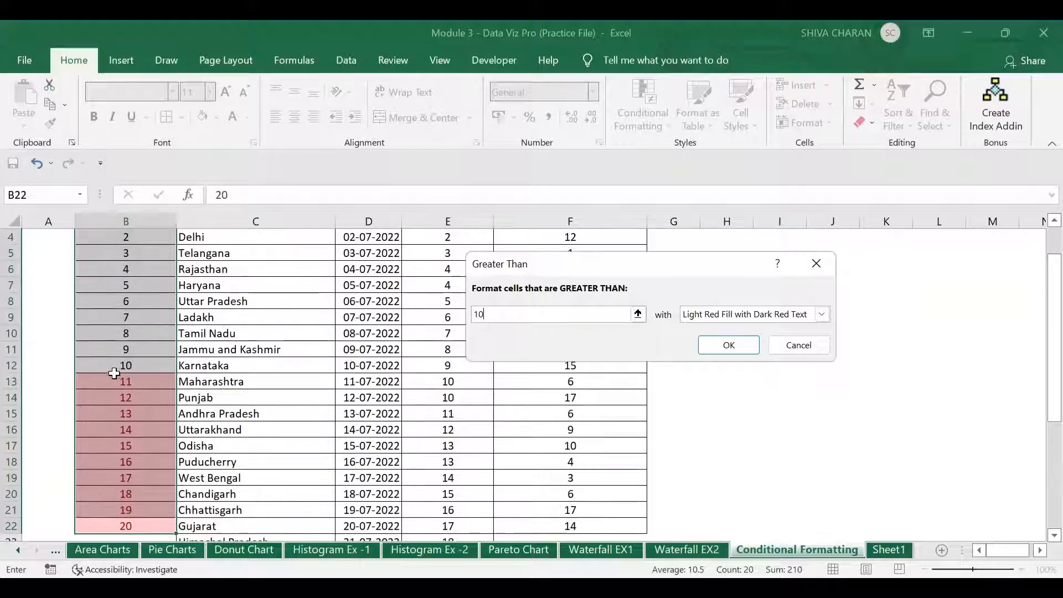
Set the Greater Than threshold to 9 and check which numeric values it highlights.
{"action": "key", "text": "BackSpace"}
{"action": "key", "text": "BackSpace"}
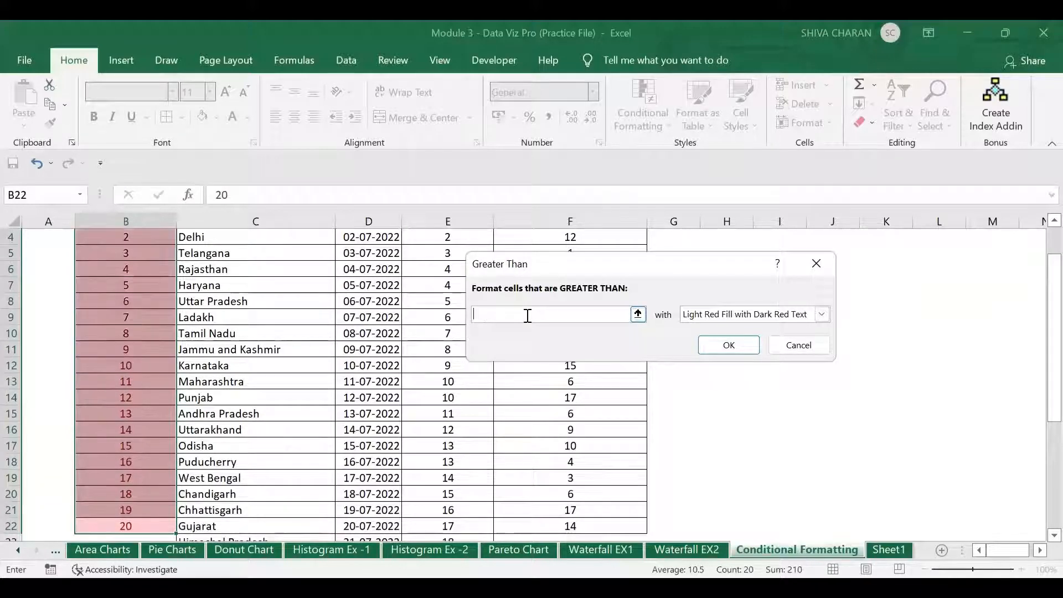
{"action": "type", "text": "9"}
{"action": "scroll", "coordinate": [537, 331], "scroll_direction": "down", "scroll_amount": 1}
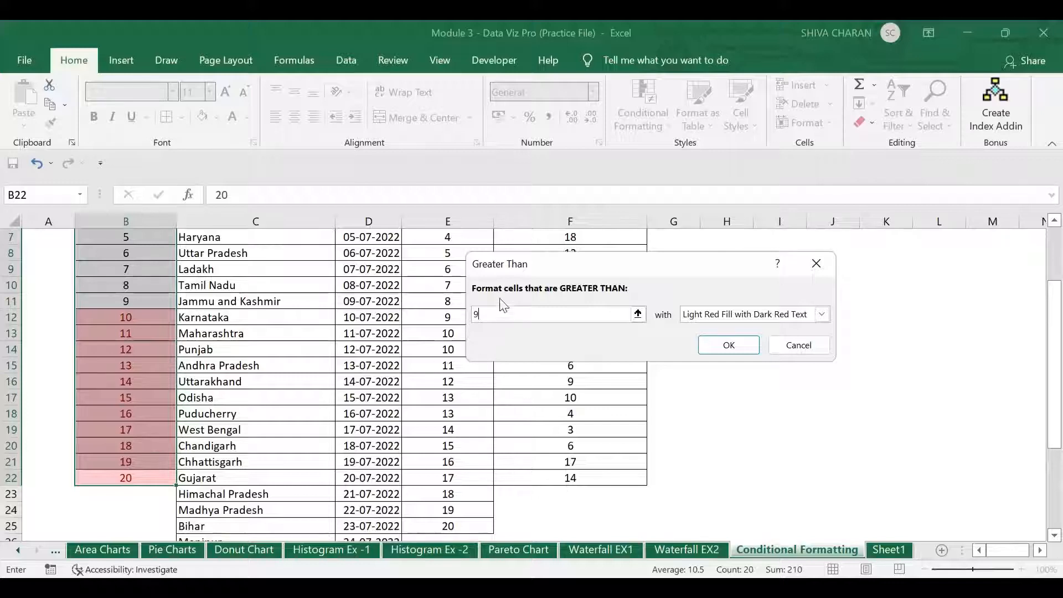
{"action": "double_click", "coordinate": [476, 313]}
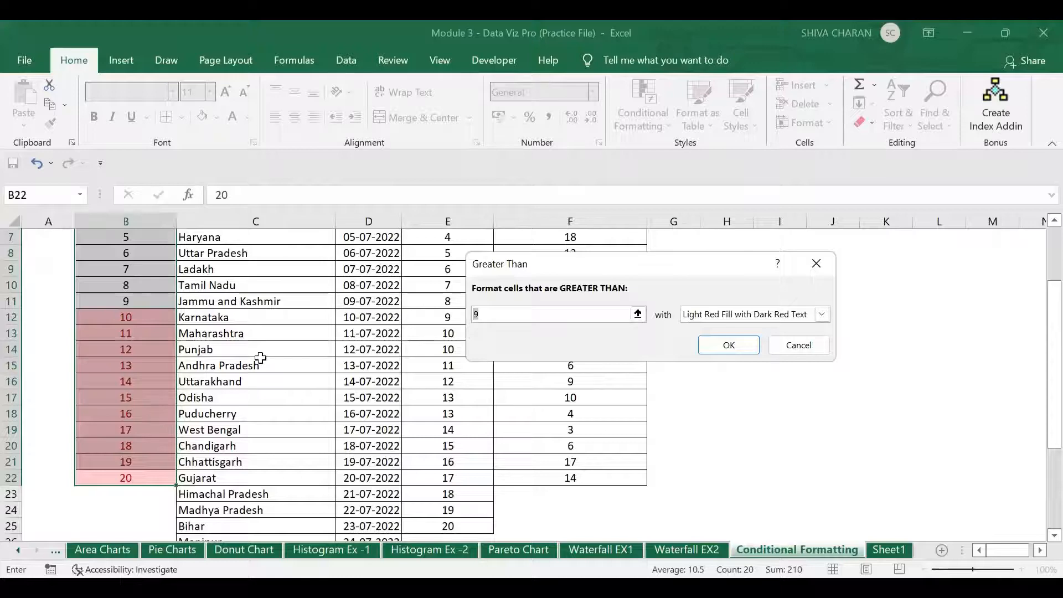
{"action": "scroll", "coordinate": [277, 360], "scroll_direction": "up", "scroll_amount": 2}
{"action": "scroll", "coordinate": [607, 389], "scroll_direction": "down", "scroll_amount": 2}
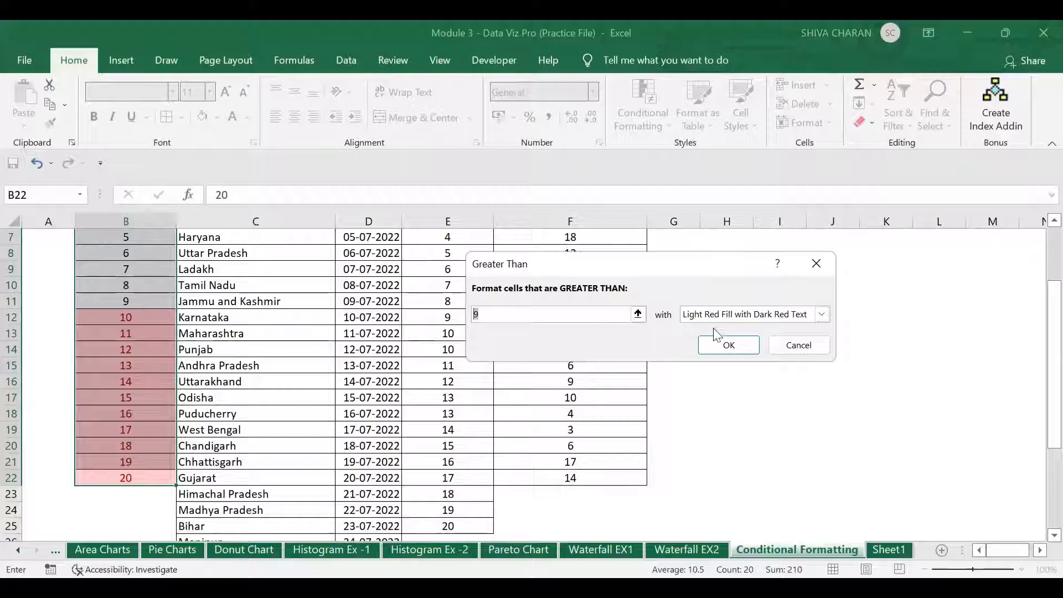
Try the rule's preset formats in turn: yellow fill with dark yellow text, green fill with dark green text, light red fill, red text and red border.
{"action": "left_click", "coordinate": [821, 314]}
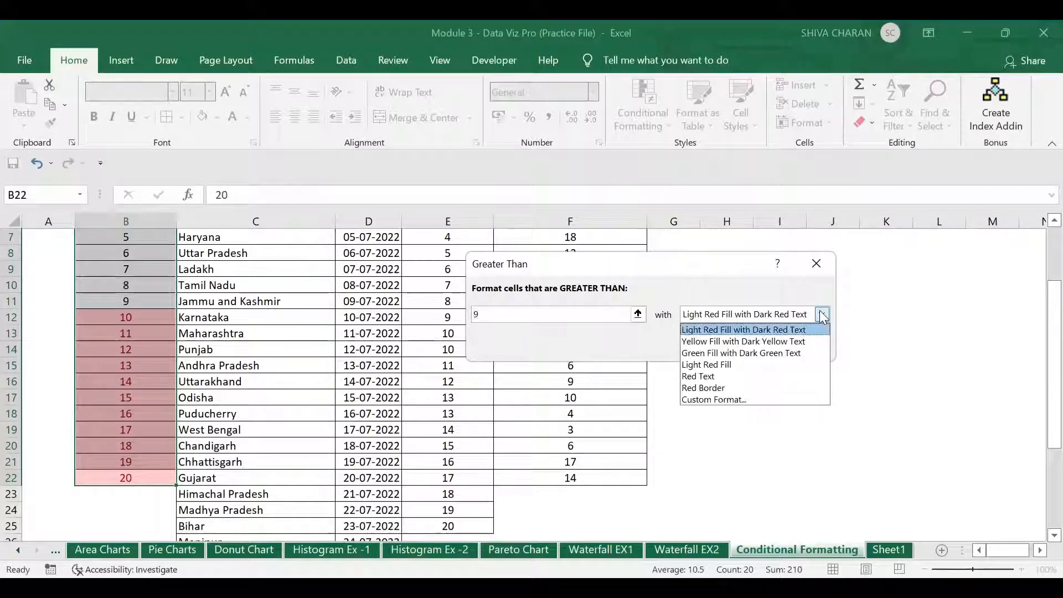
{"action": "left_click", "coordinate": [762, 342]}
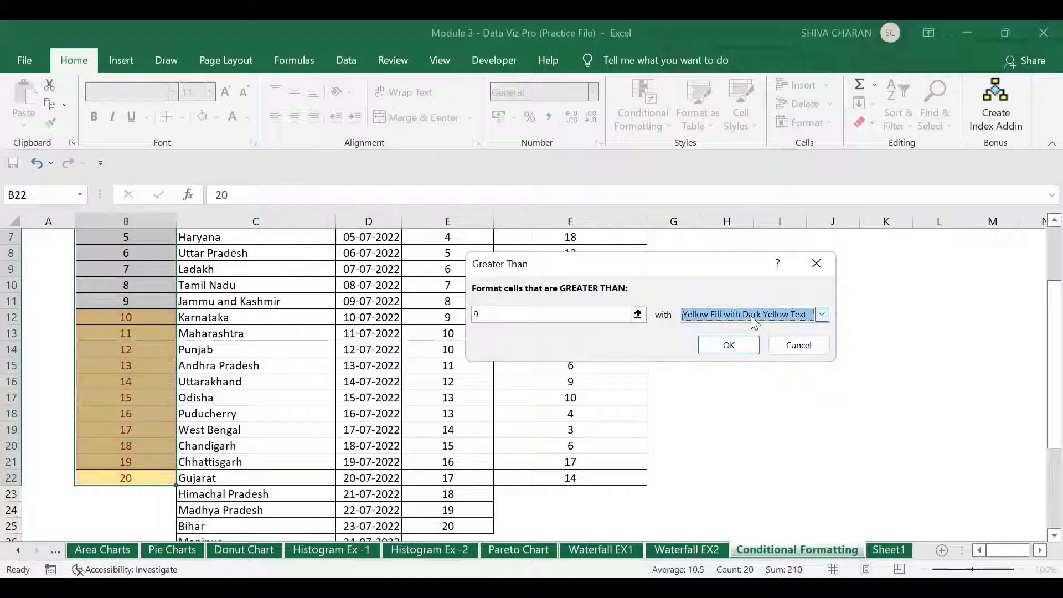
{"action": "left_click", "coordinate": [822, 314]}
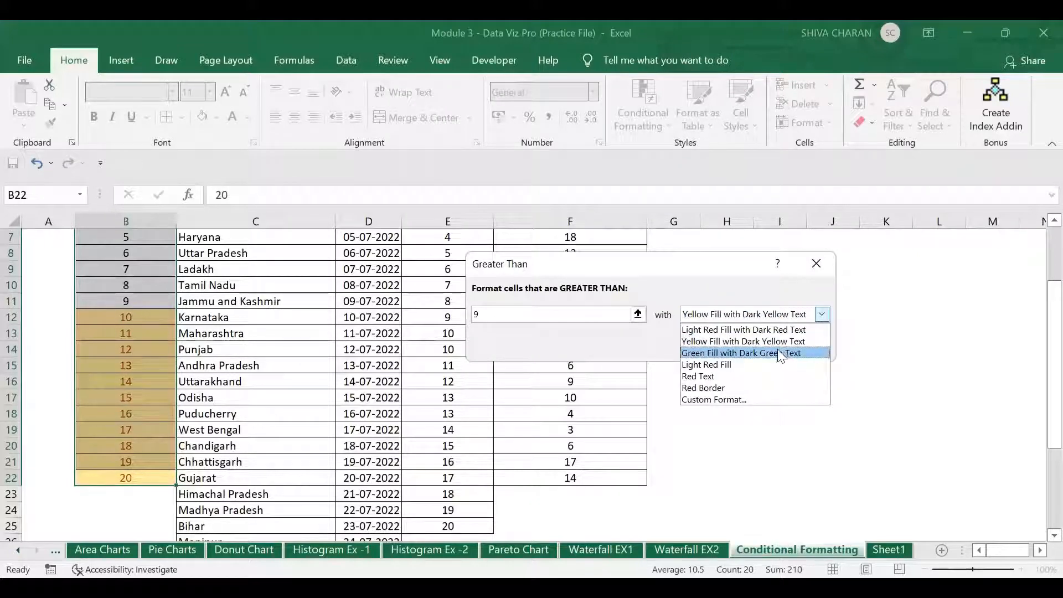
{"action": "left_click", "coordinate": [781, 354]}
{"action": "left_click", "coordinate": [822, 314]}
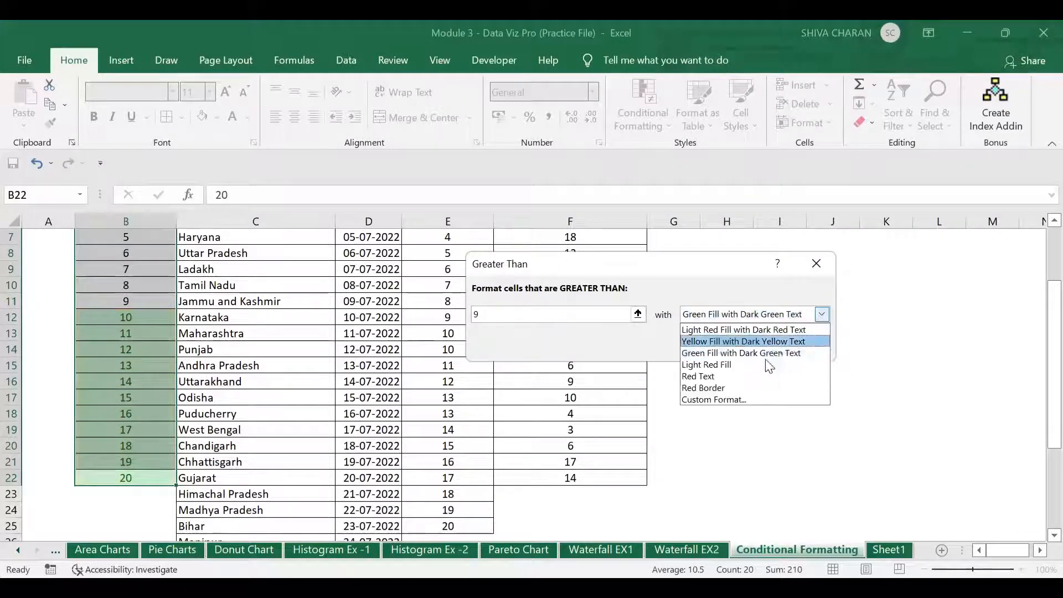
{"action": "left_click", "coordinate": [768, 364]}
{"action": "left_click", "coordinate": [797, 315]}
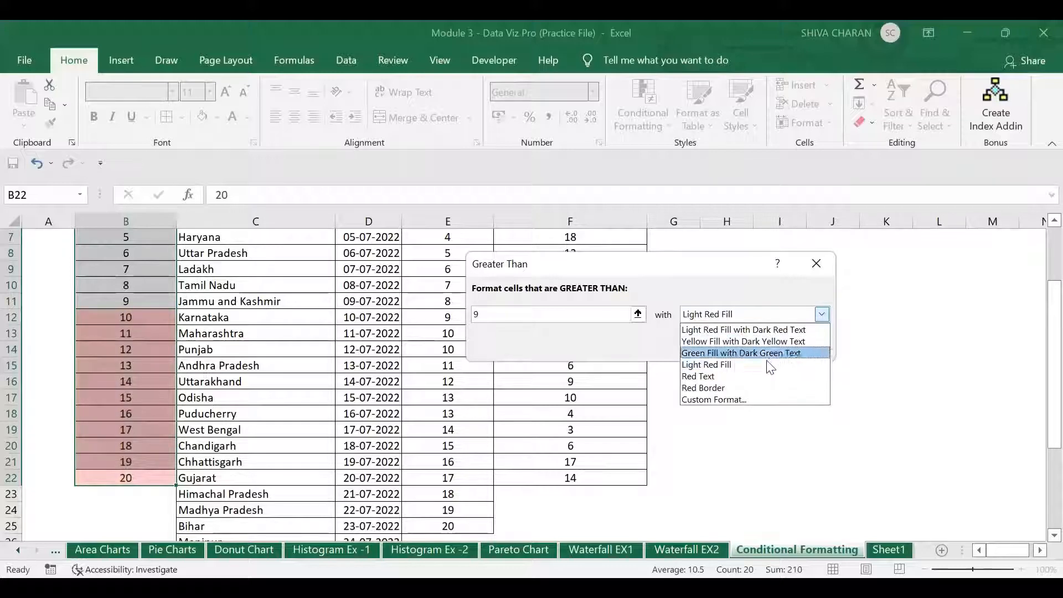
{"action": "left_click", "coordinate": [758, 376]}
{"action": "left_click", "coordinate": [776, 313]}
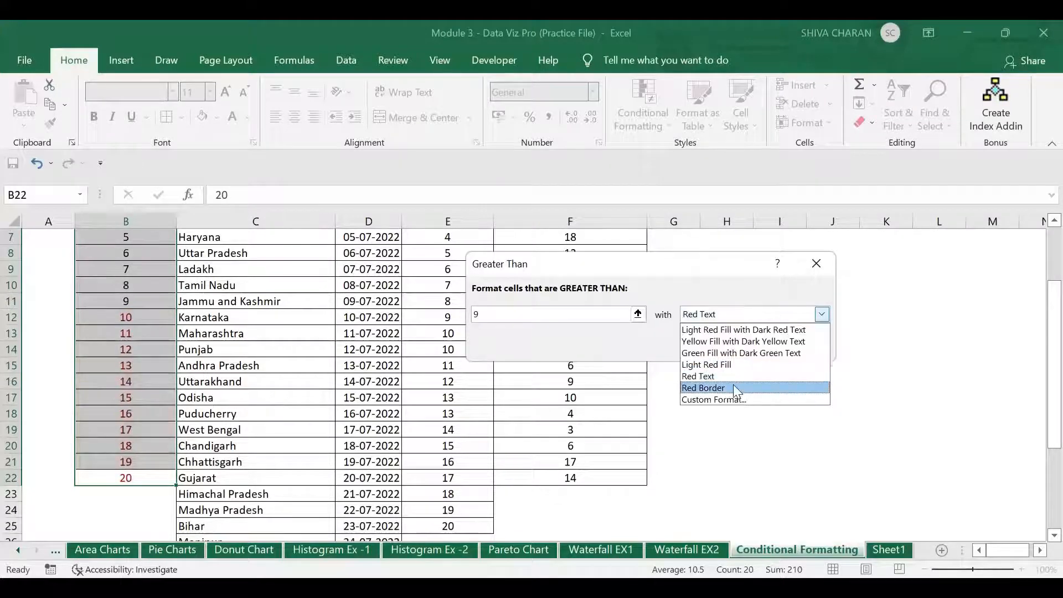
{"action": "left_click", "coordinate": [734, 387]}
Choose a custom format for the Greater Than rule, look through its number and font options, and set the font style to Italic.
{"action": "left_click", "coordinate": [765, 315]}
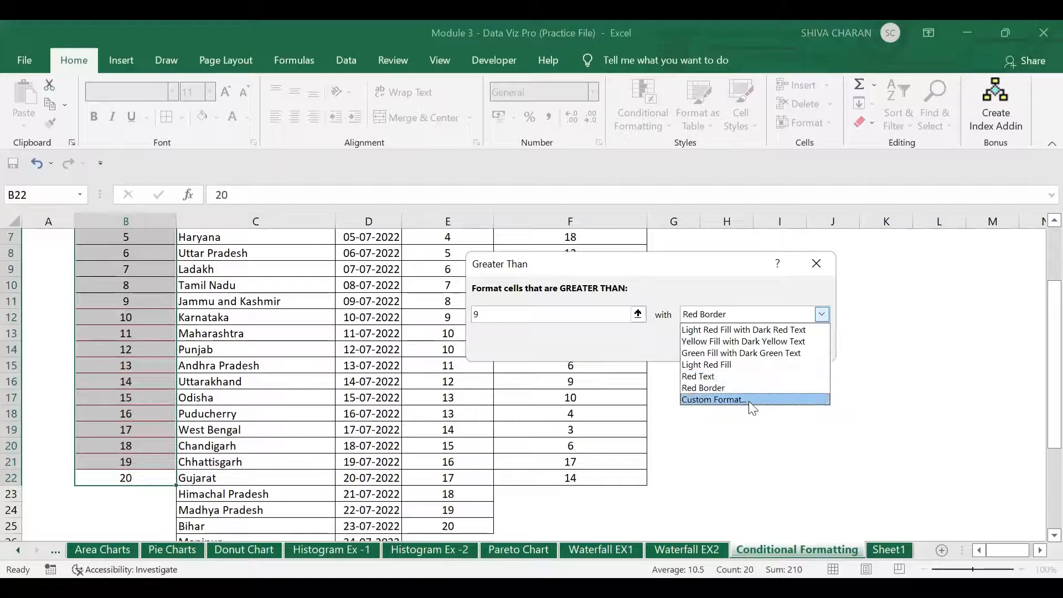
{"action": "left_click", "coordinate": [746, 400]}
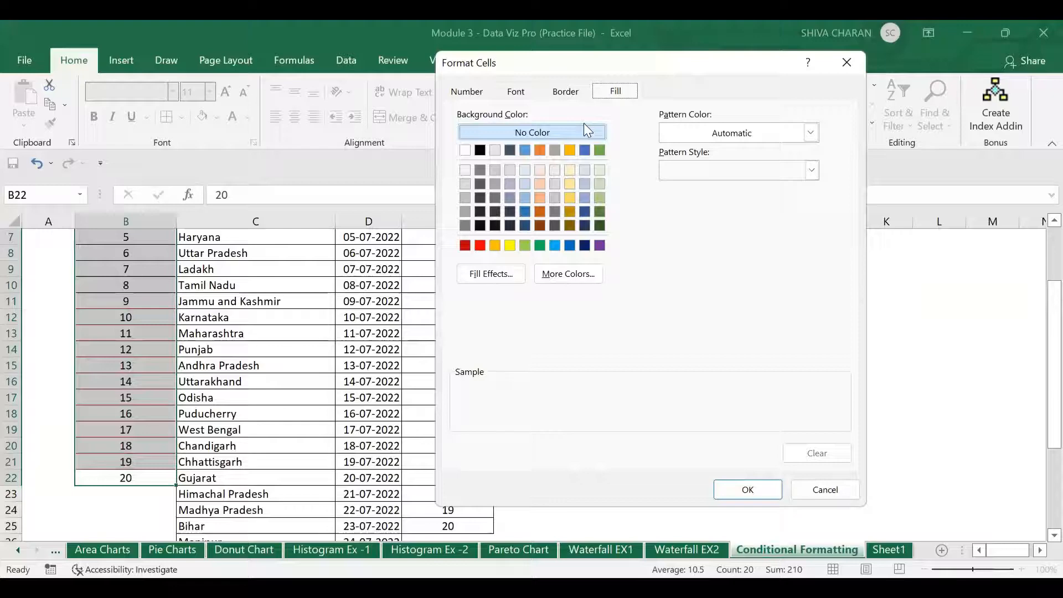
{"action": "left_click", "coordinate": [521, 92]}
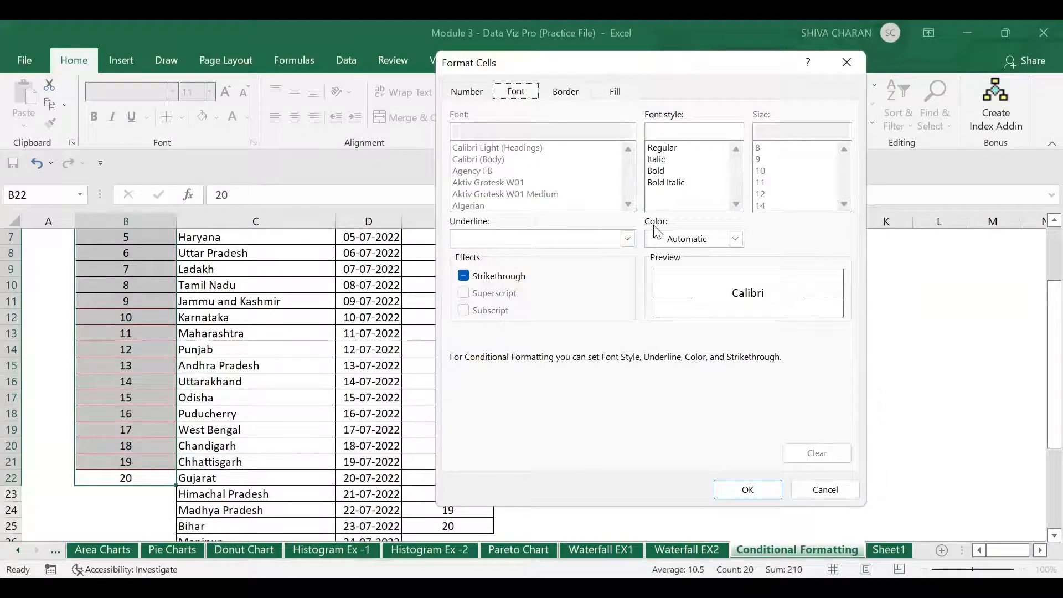
{"action": "left_click", "coordinate": [466, 91]}
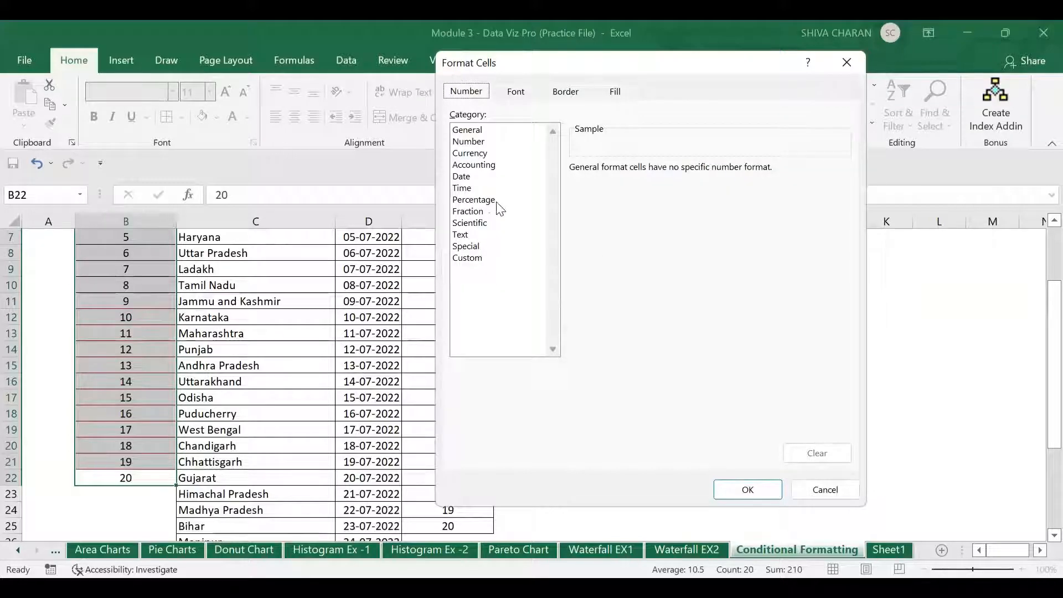
{"action": "left_click", "coordinate": [516, 92]}
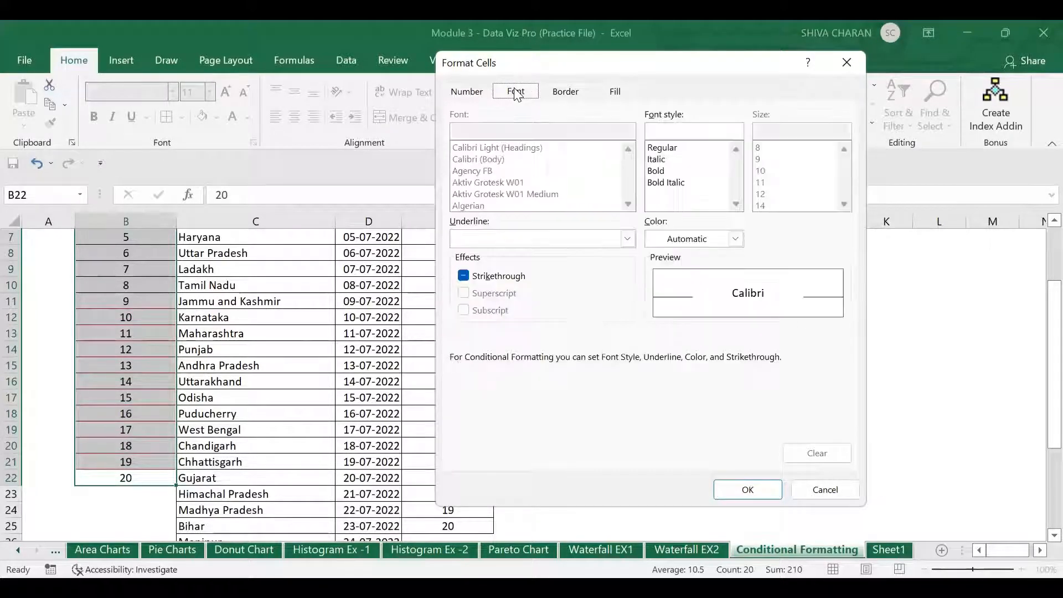
{"action": "left_click", "coordinate": [658, 173]}
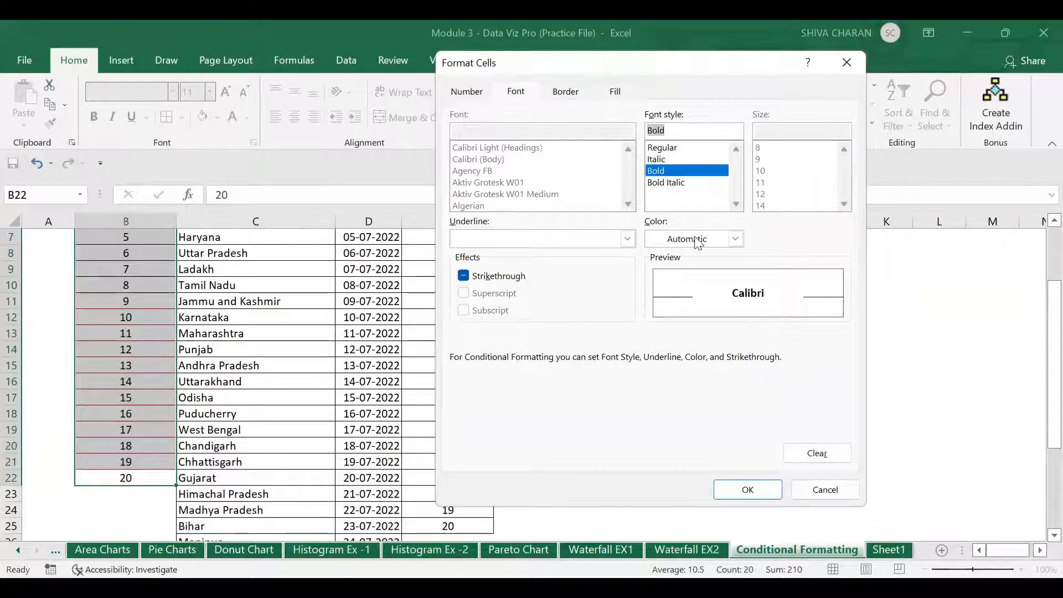
{"action": "left_click", "coordinate": [660, 160]}
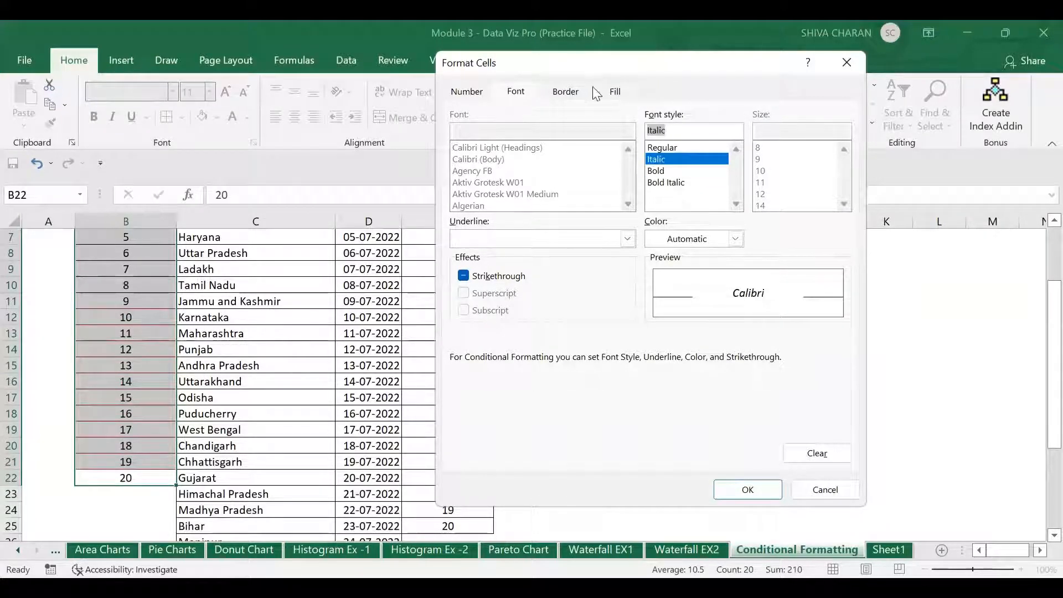
Give the custom format a light green fill and apply the Greater Than 9 rule to the Numeric Values.
{"action": "left_click", "coordinate": [573, 98]}
{"action": "left_click", "coordinate": [612, 94]}
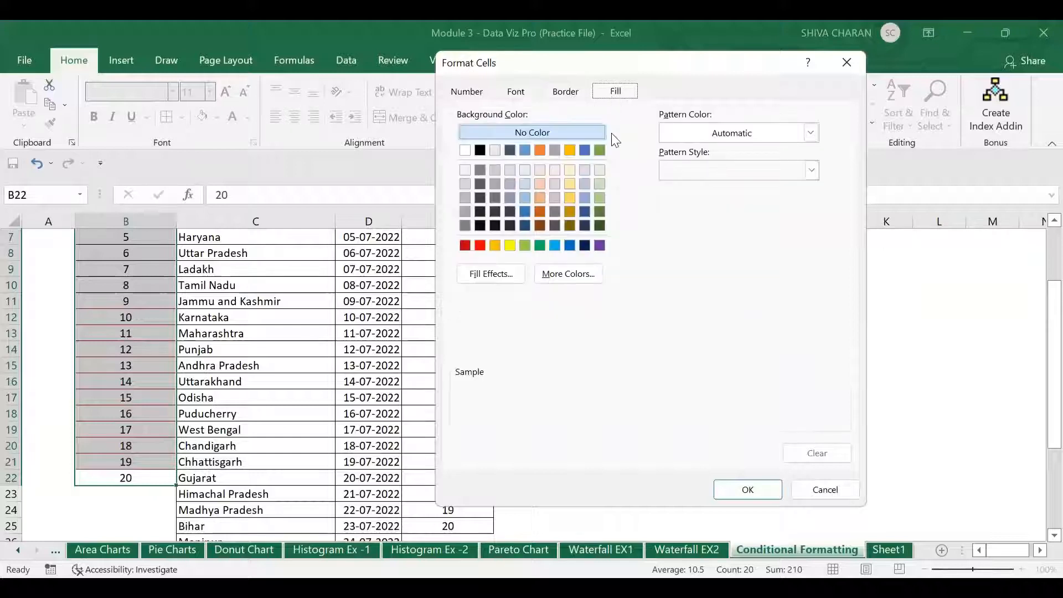
{"action": "left_click", "coordinate": [599, 171]}
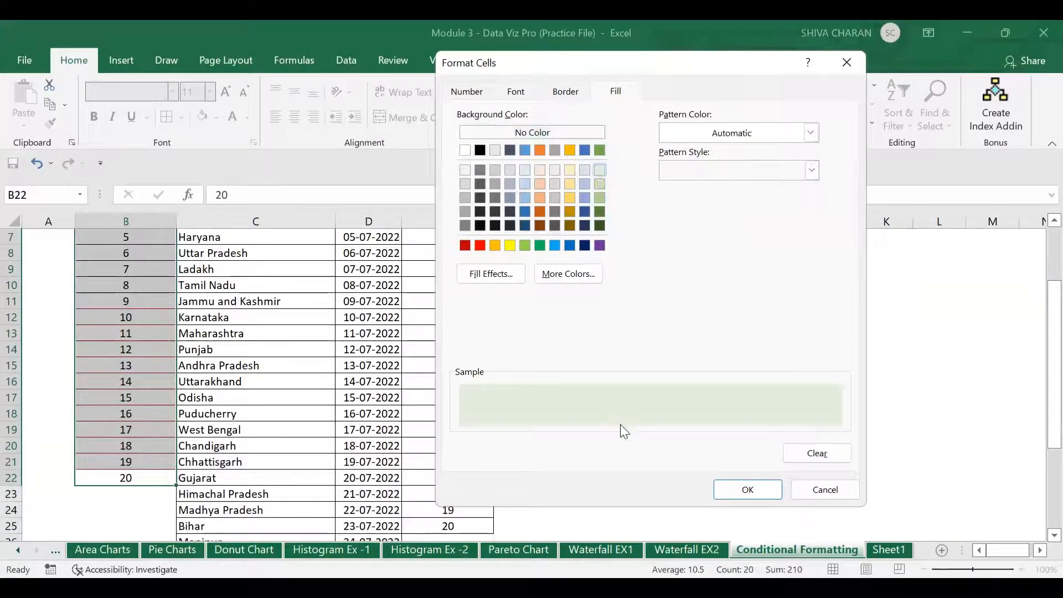
{"action": "left_click", "coordinate": [731, 489]}
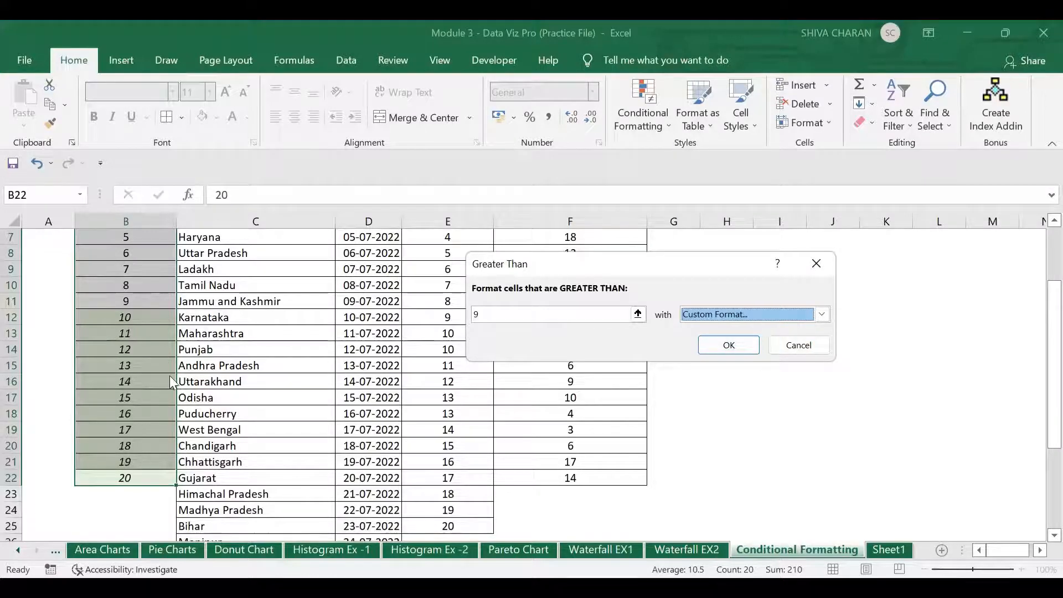
{"action": "left_click", "coordinate": [732, 344]}
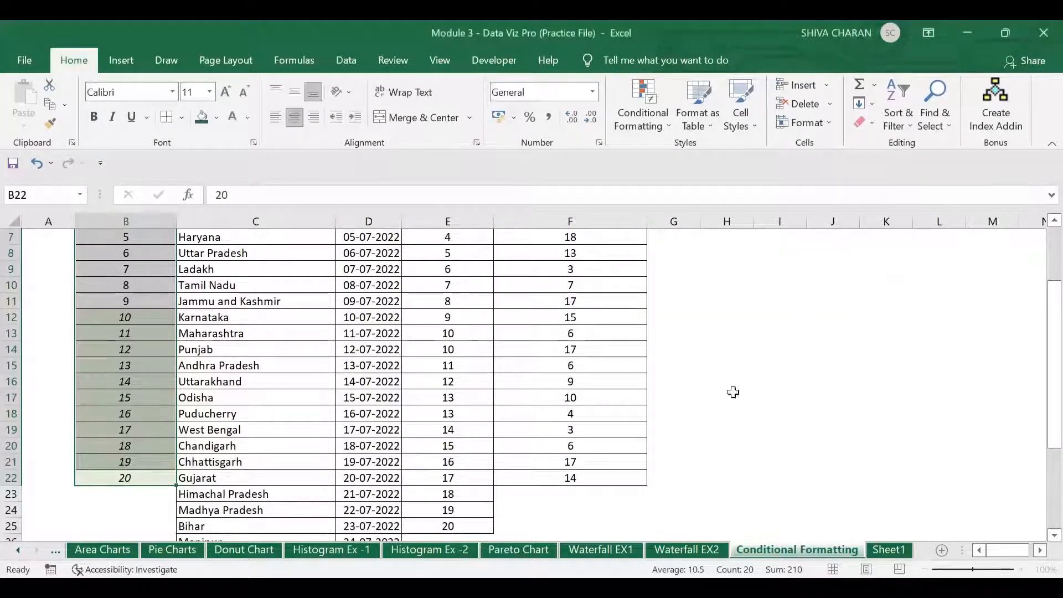
Examine the cells in B12:B22 to compare their formatting with the rest of the Numeric Values column.
{"action": "left_click", "coordinate": [775, 397]}
{"action": "left_click_drag", "start_coordinate": [135, 317], "coordinate": [161, 476]}
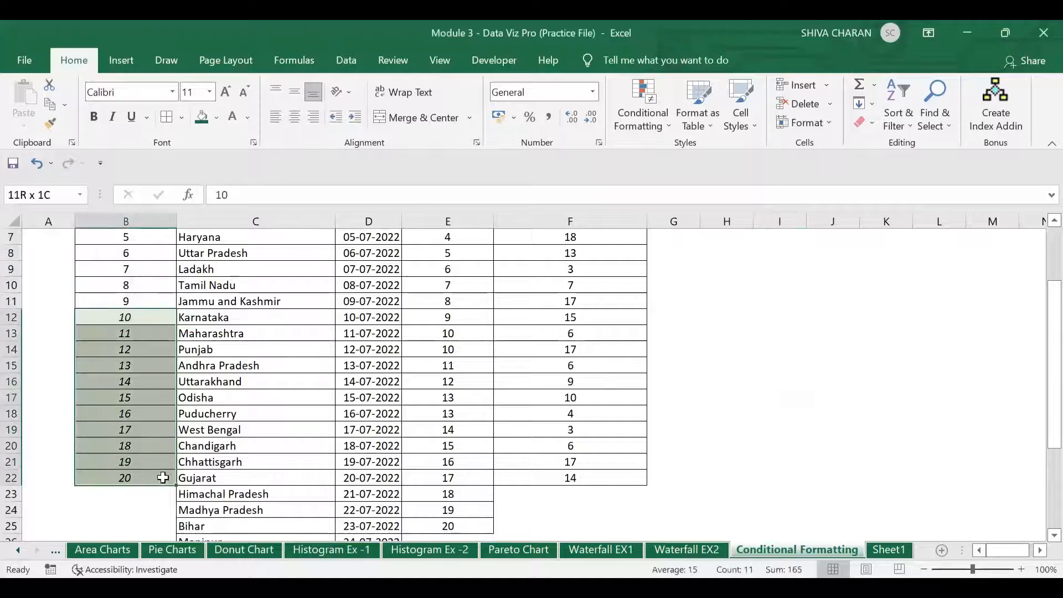
{"action": "scroll", "coordinate": [486, 441], "scroll_direction": "up", "scroll_amount": 2}
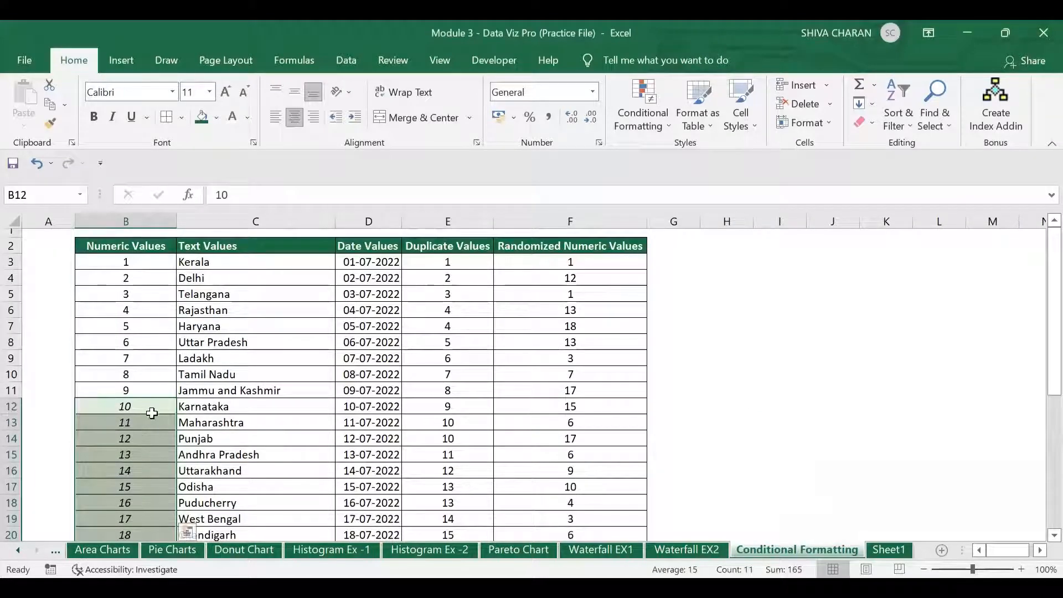
{"action": "left_click_drag", "start_coordinate": [155, 407], "coordinate": [146, 507]}
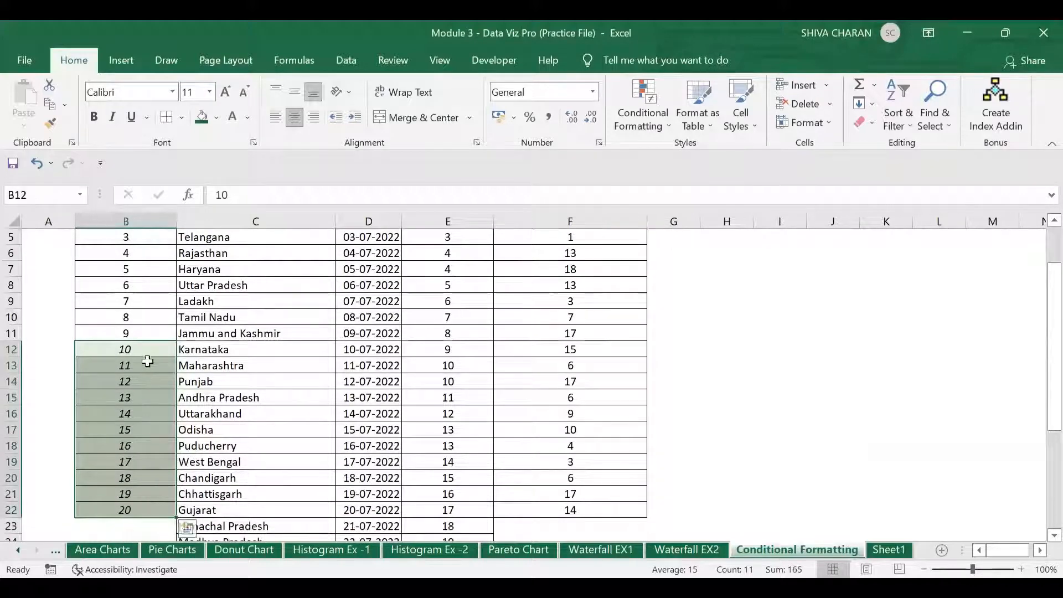
{"action": "scroll", "coordinate": [147, 449], "scroll_direction": "up", "scroll_amount": 1}
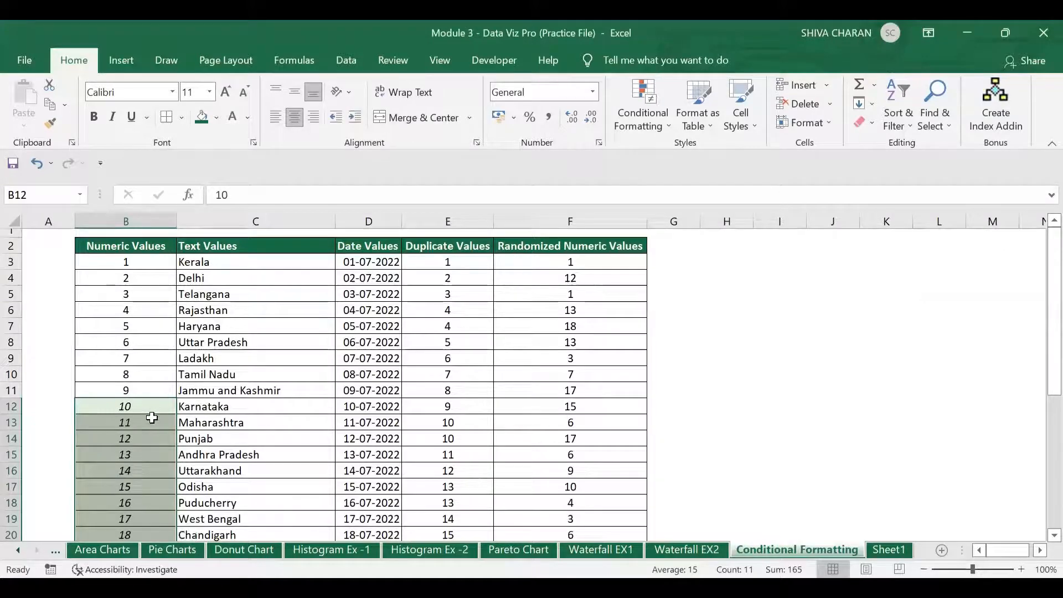
{"action": "scroll", "coordinate": [147, 443], "scroll_direction": "down", "scroll_amount": 2}
{"action": "scroll", "coordinate": [154, 456], "scroll_direction": "up", "scroll_amount": 2}
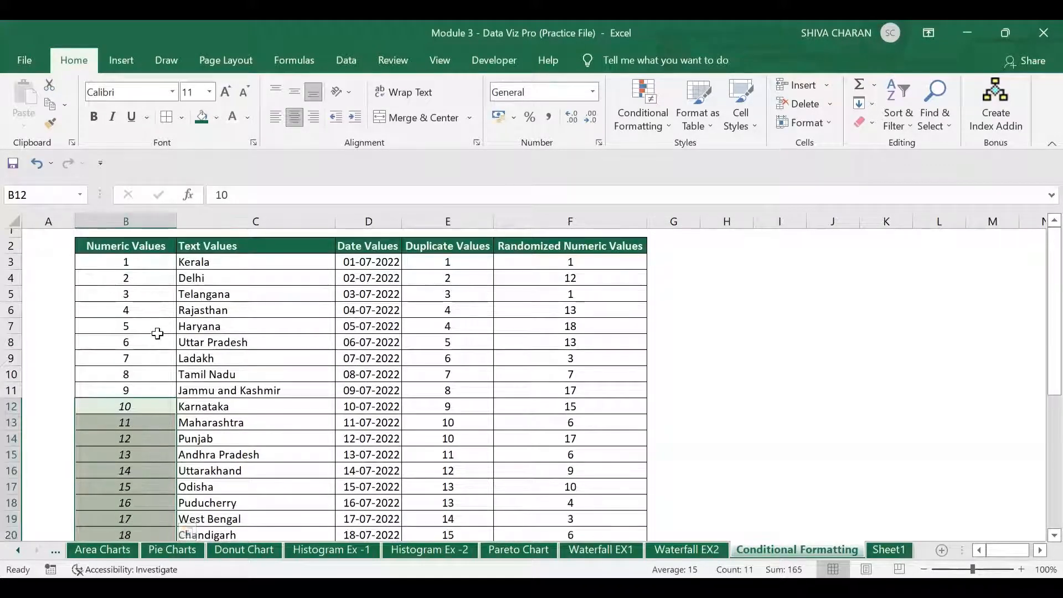
Select the Numeric Values in B3:B22 and review their conditional formatting rule in the Rules Manager.
{"action": "left_click", "coordinate": [144, 261]}
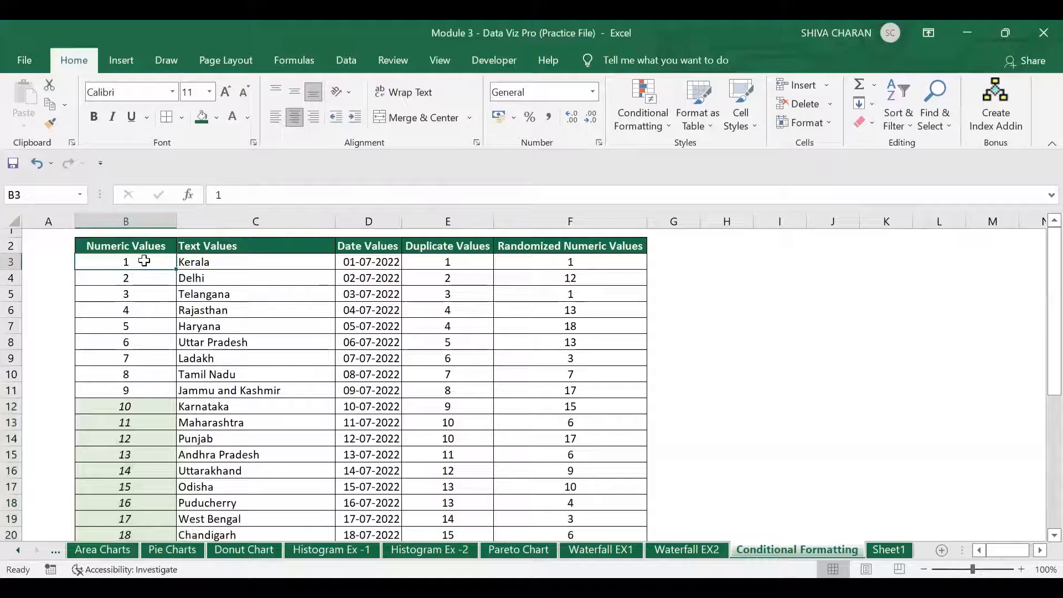
{"action": "key", "text": "ctrl+shift+Down"}
{"action": "scroll", "coordinate": [145, 261], "scroll_direction": "up", "scroll_amount": 1}
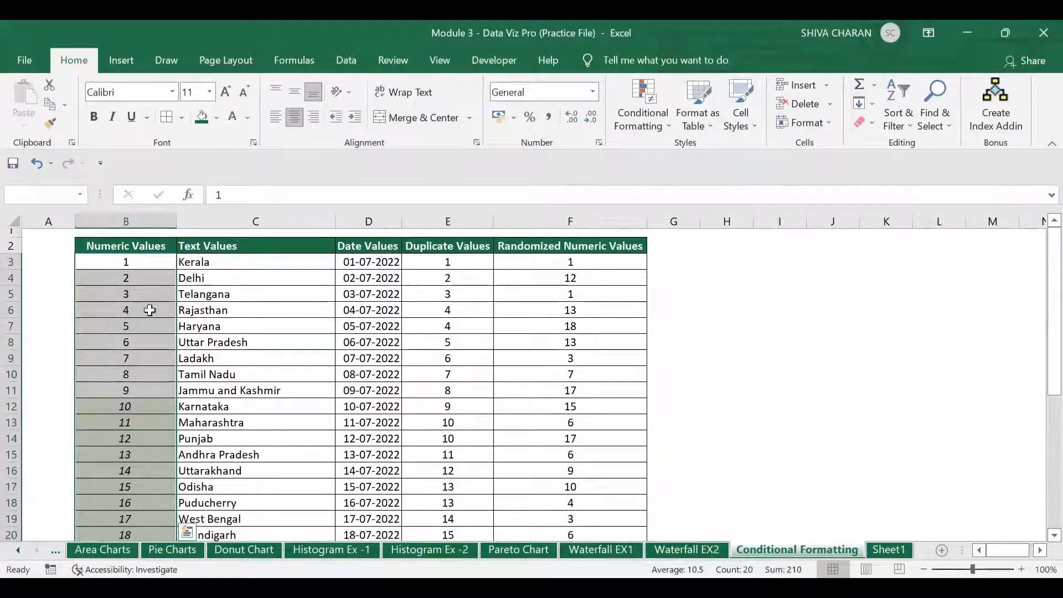
{"action": "left_click", "coordinate": [640, 127]}
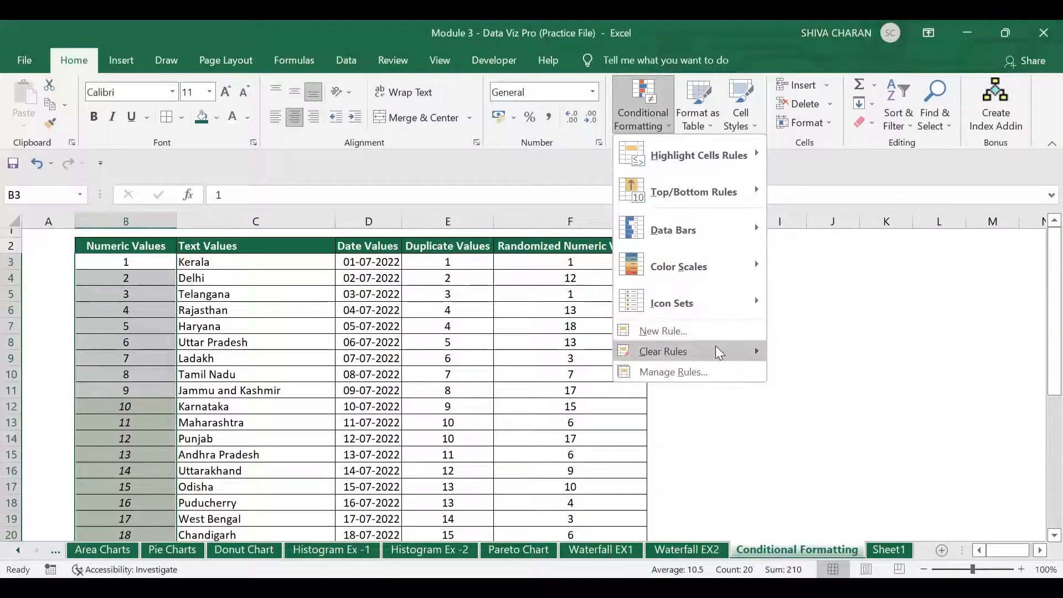
{"action": "left_click", "coordinate": [682, 468]}
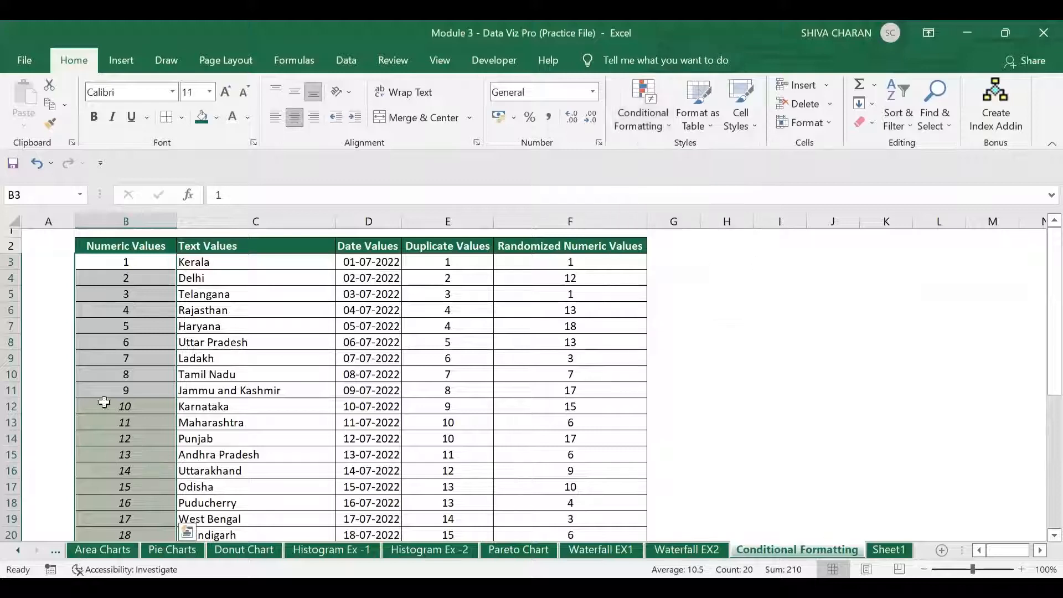
{"action": "left_click", "coordinate": [647, 112]}
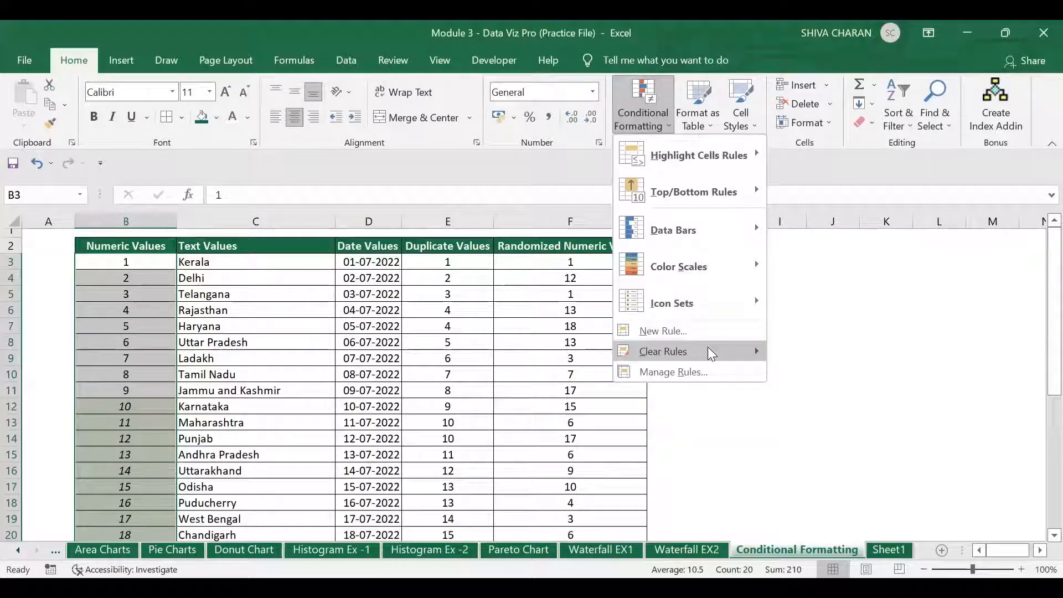
{"action": "mouse_move", "coordinate": [683, 353]}
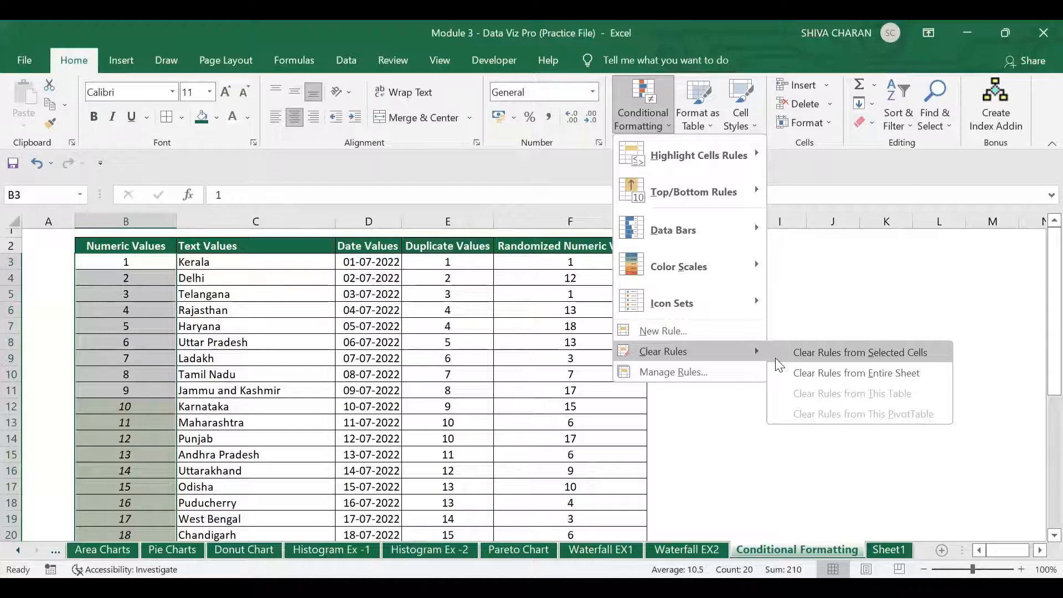
{"action": "left_click", "coordinate": [684, 372]}
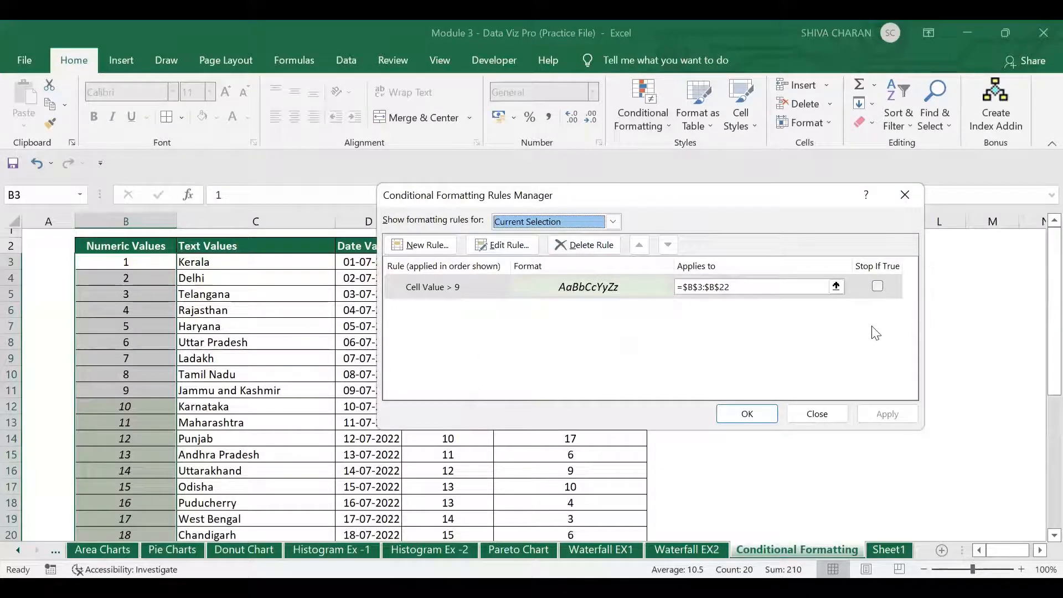
{"action": "left_click", "coordinate": [815, 415]}
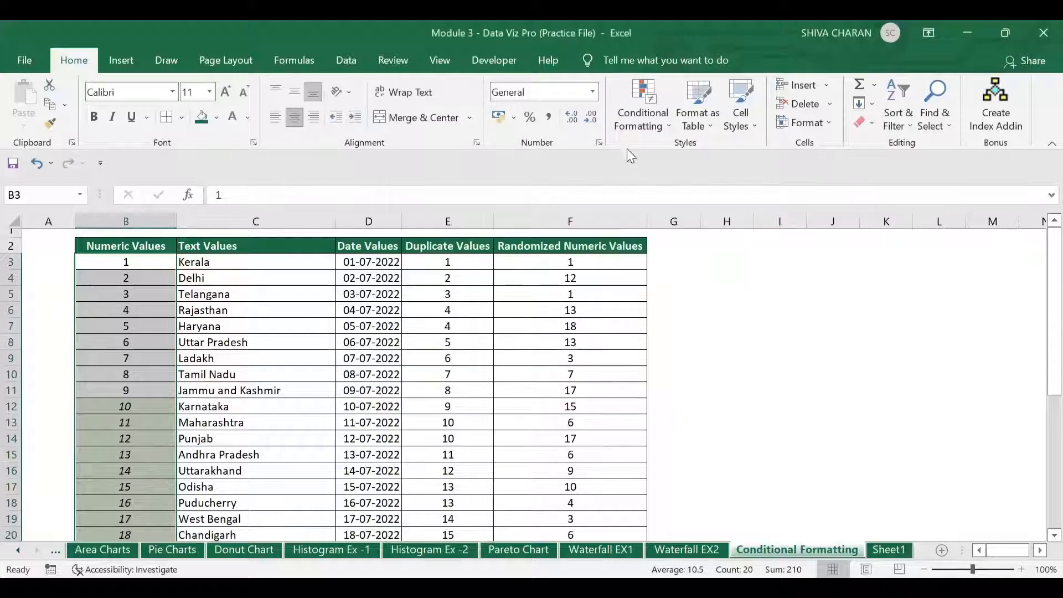
Clear the conditional formatting rules from the selected Numeric Values in B3:B22 and check the column.
{"action": "left_click", "coordinate": [637, 115]}
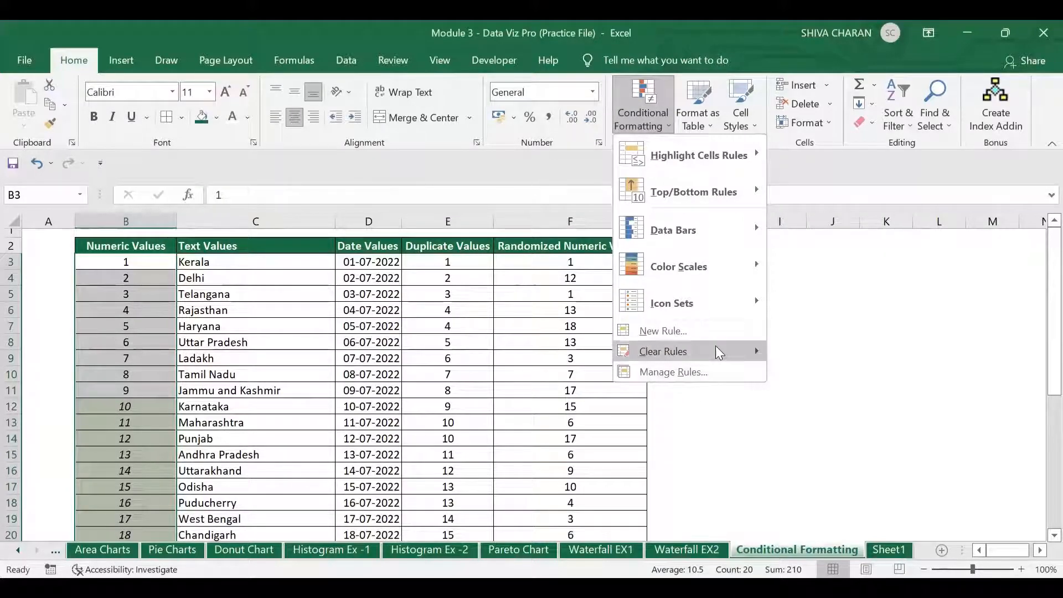
{"action": "mouse_move", "coordinate": [724, 350]}
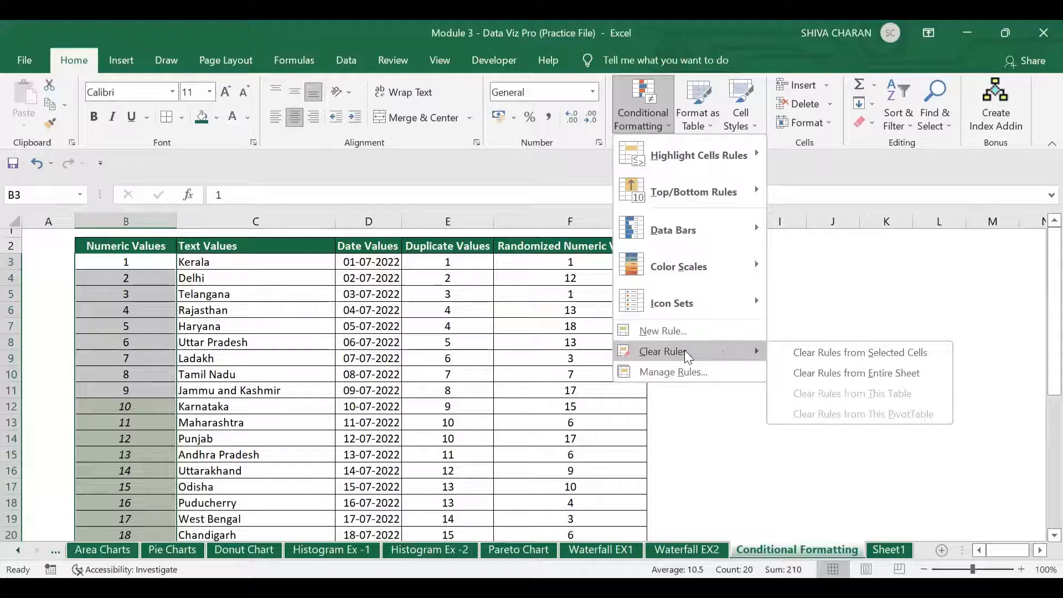
{"action": "left_click", "coordinate": [815, 356]}
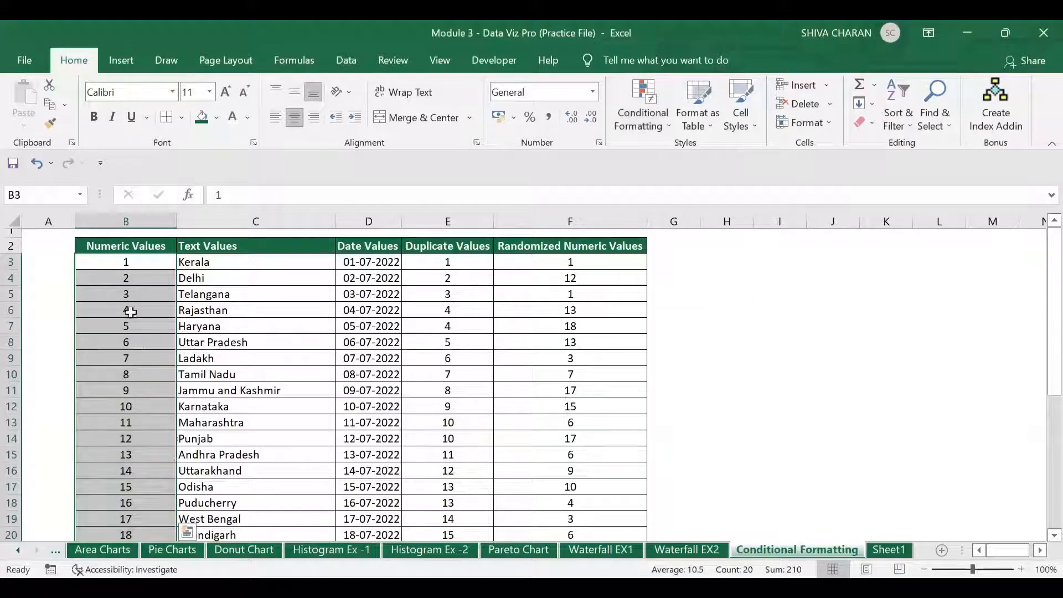
{"action": "scroll", "coordinate": [128, 310], "scroll_direction": "down", "scroll_amount": 3}
{"action": "scroll", "coordinate": [142, 340], "scroll_direction": "up", "scroll_amount": 3}
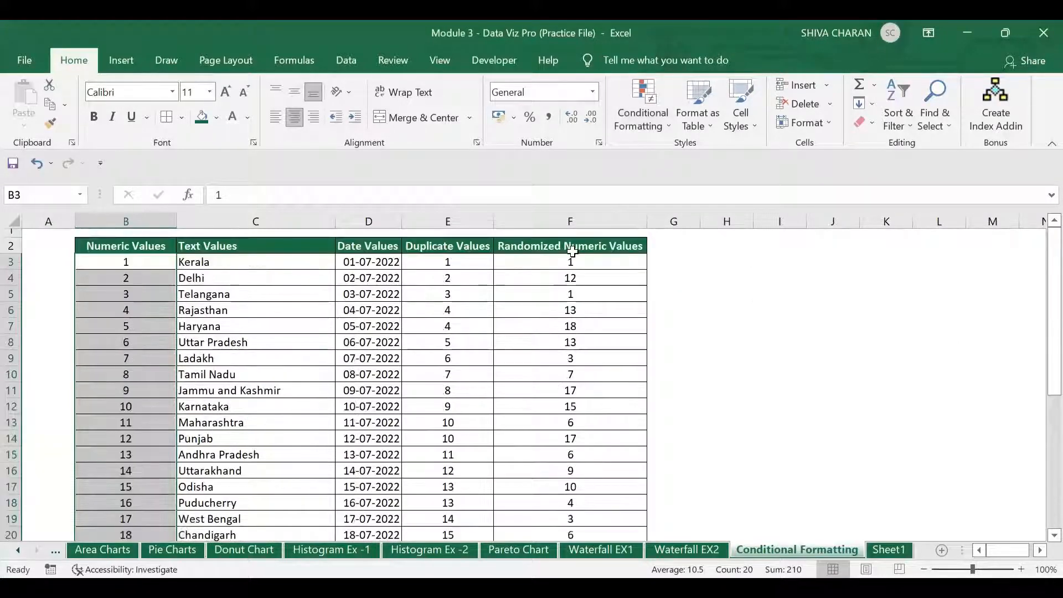
Try a Less Than highlight rule with a threshold of 15 on the Numeric Values without applying it.
{"action": "left_click", "coordinate": [631, 102]}
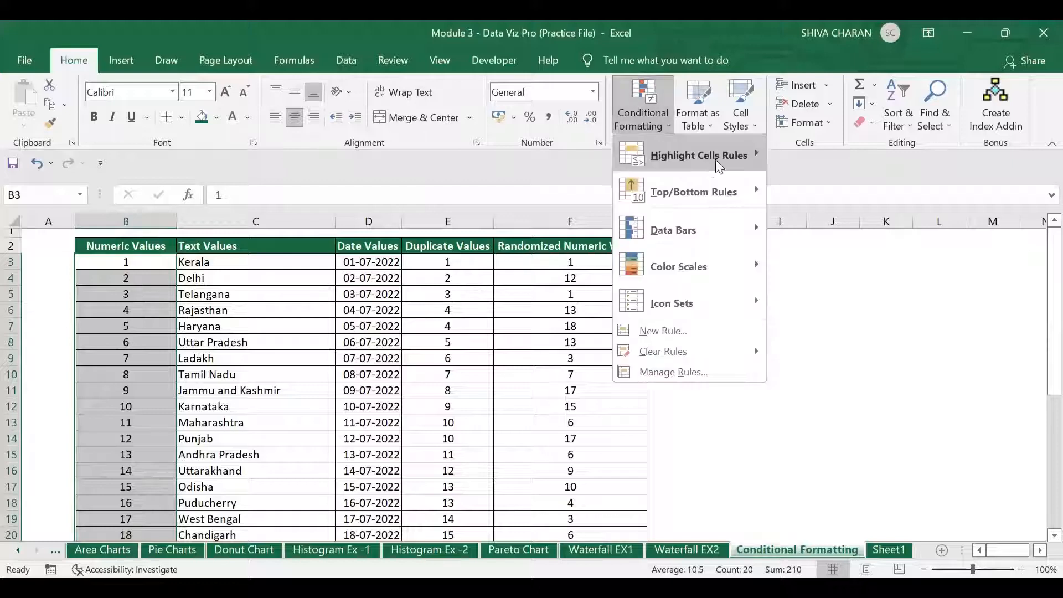
{"action": "mouse_move", "coordinate": [704, 173]}
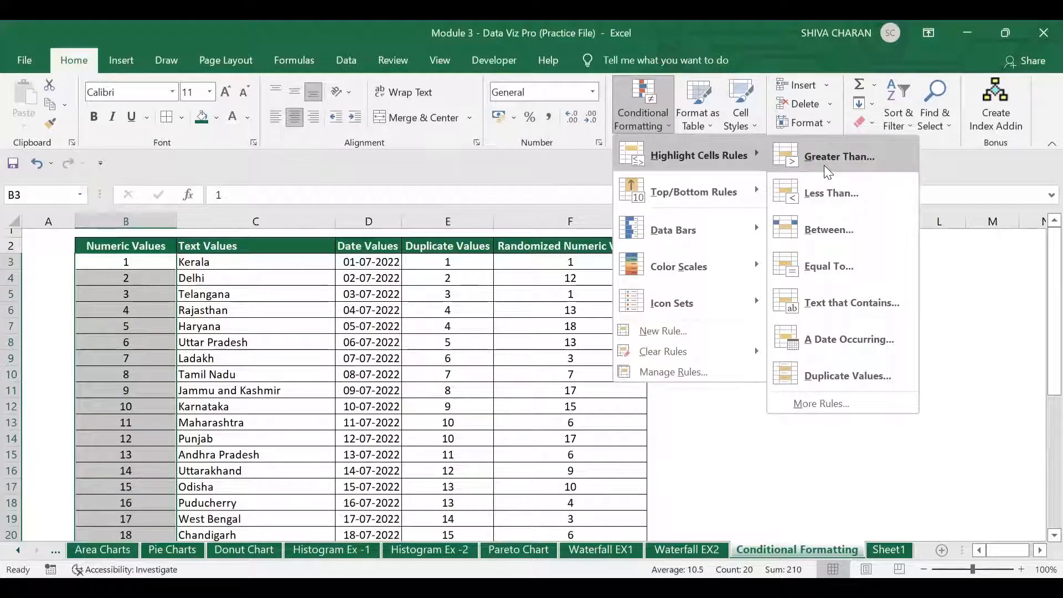
{"action": "left_click", "coordinate": [841, 194]}
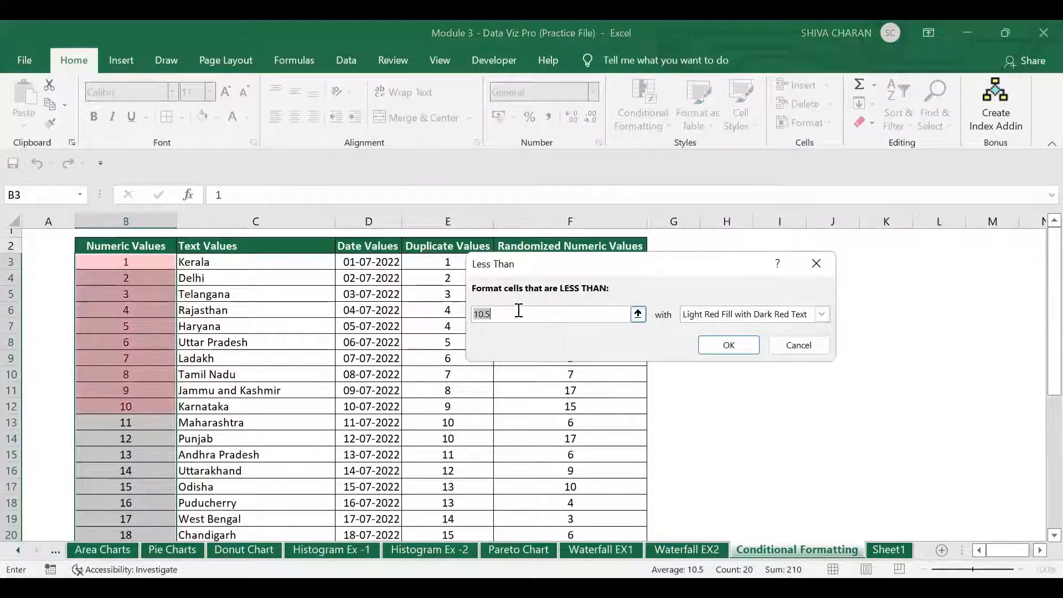
{"action": "left_click", "coordinate": [519, 311]}
{"action": "key", "text": "BackSpace"}
{"action": "key", "text": "BackSpace"}
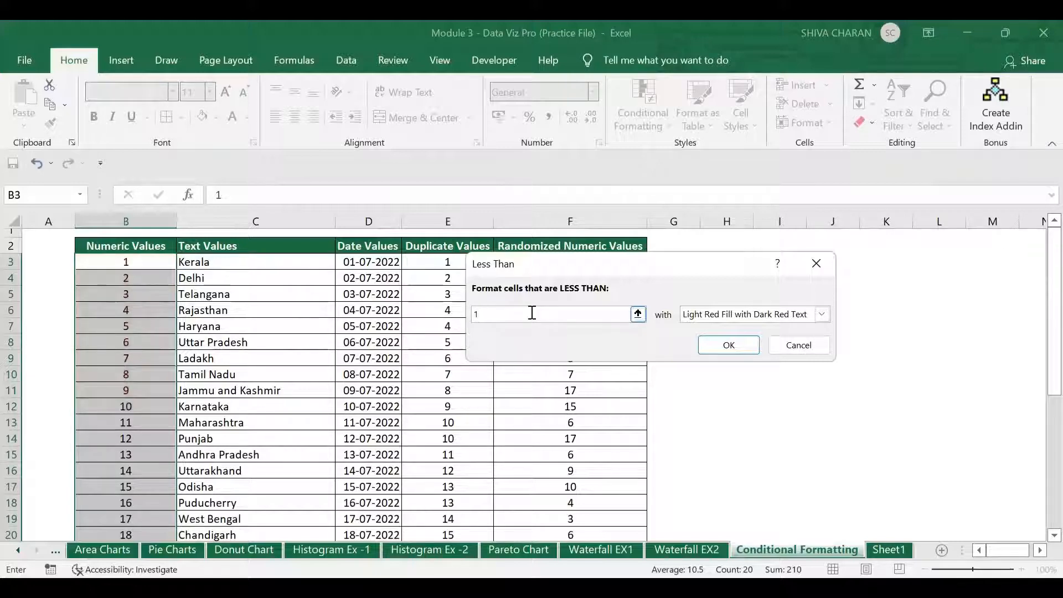
{"action": "type", "text": "5"}
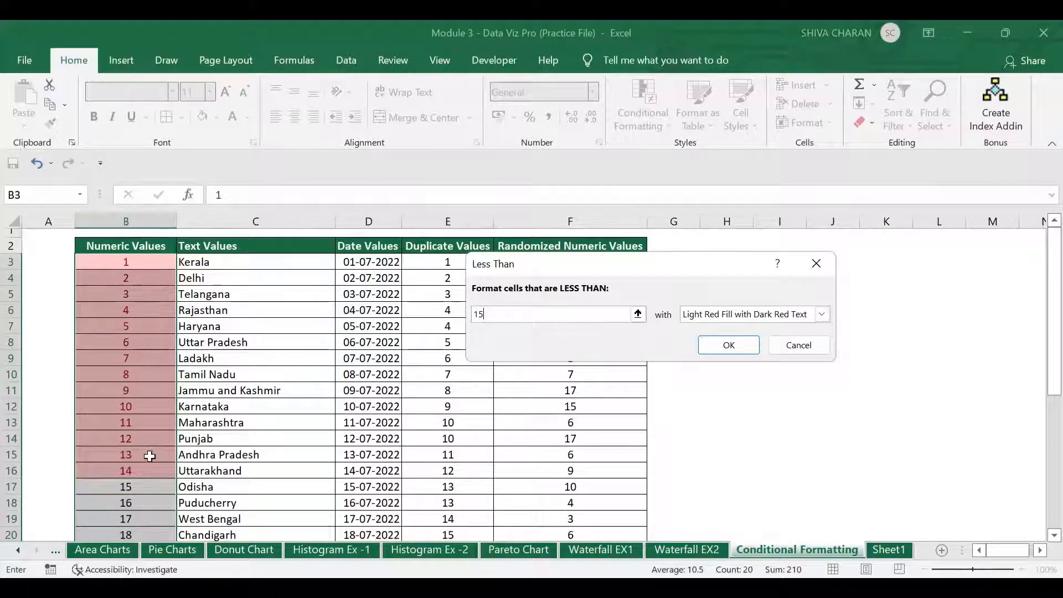
{"action": "left_click", "coordinate": [799, 345]}
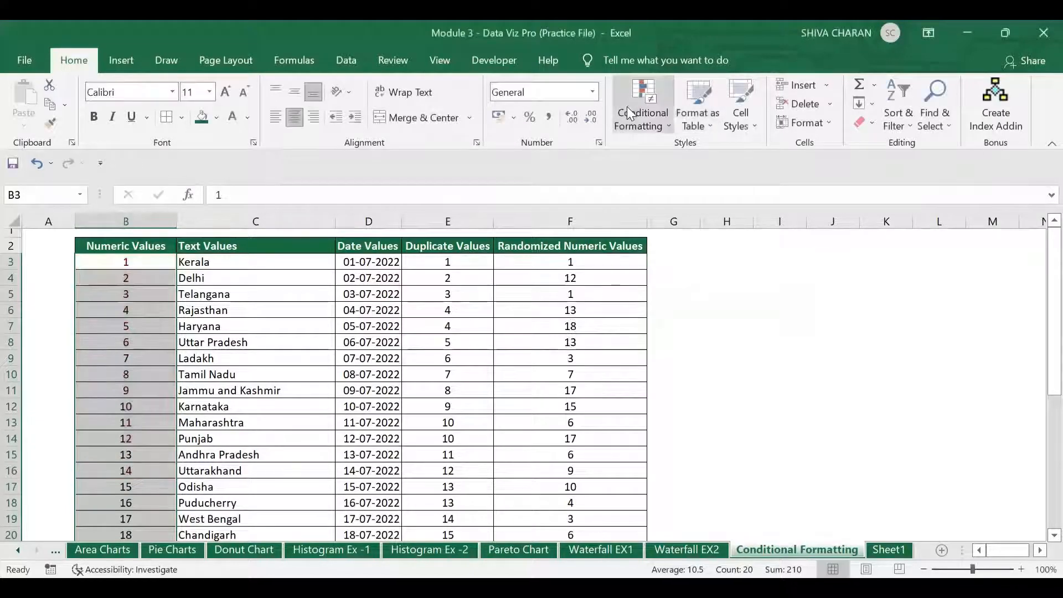
Try a Between highlight rule for values from 12 to 19 on the Numeric Values and check the preview.
{"action": "left_click", "coordinate": [628, 108]}
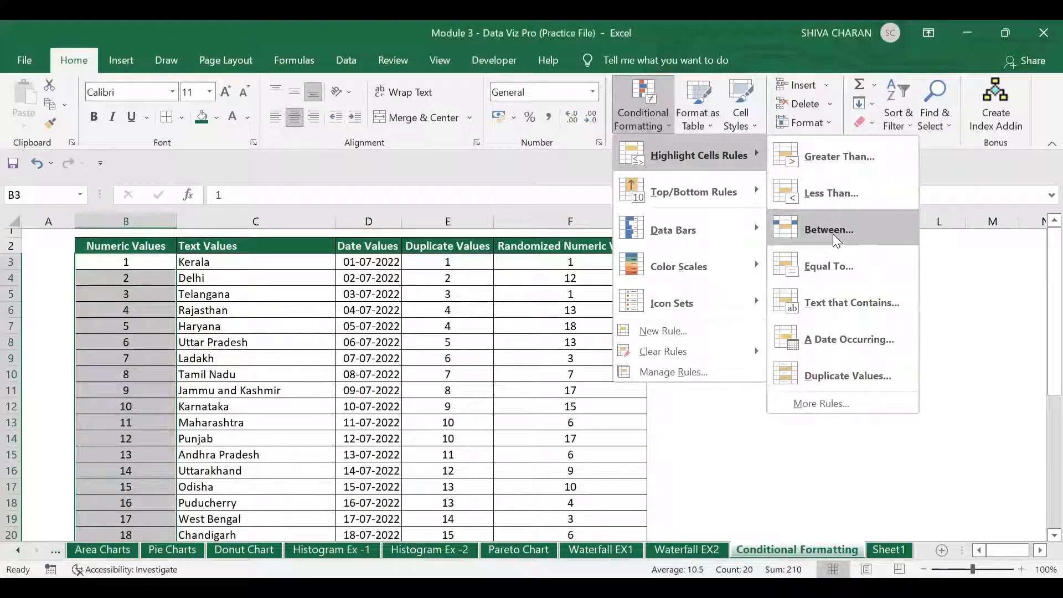
{"action": "left_click", "coordinate": [830, 229]}
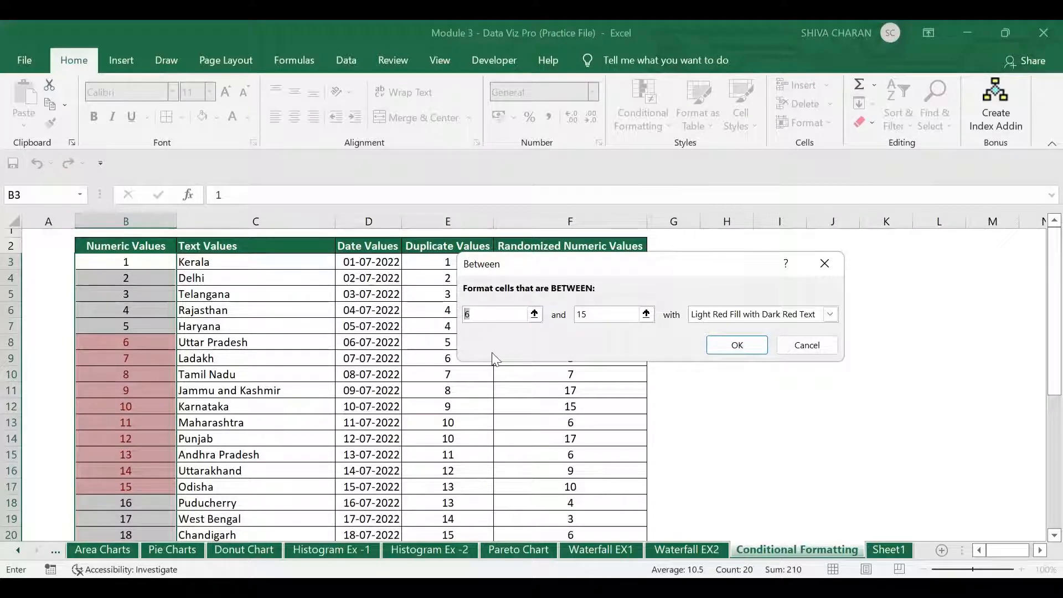
{"action": "type", "text": "12"}
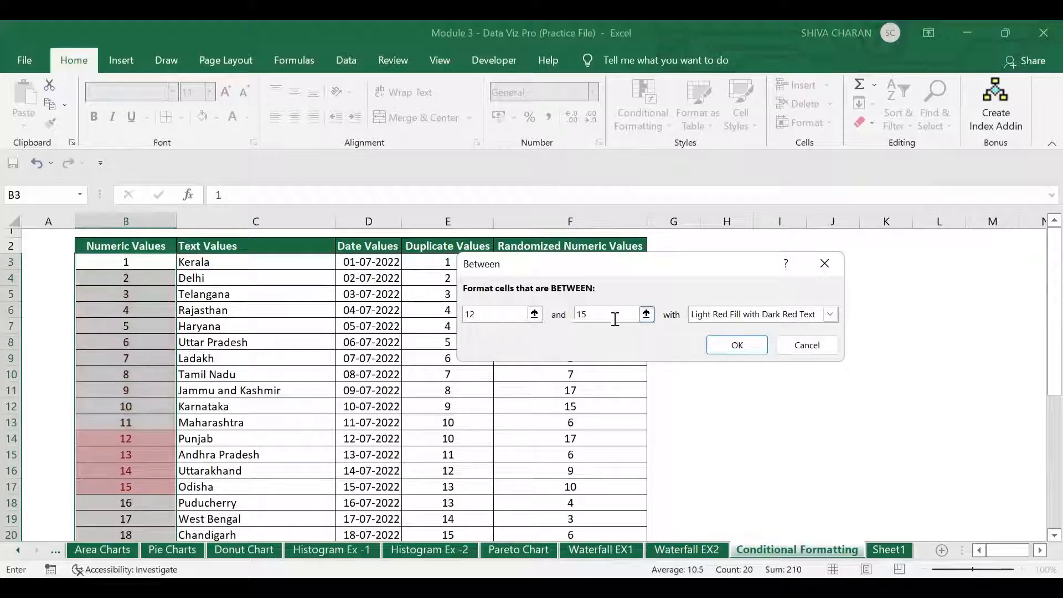
{"action": "left_click_drag", "start_coordinate": [612, 315], "coordinate": [575, 316]}
{"action": "type", "text": "19"}
{"action": "scroll", "coordinate": [498, 407], "scroll_direction": "down", "scroll_amount": 2}
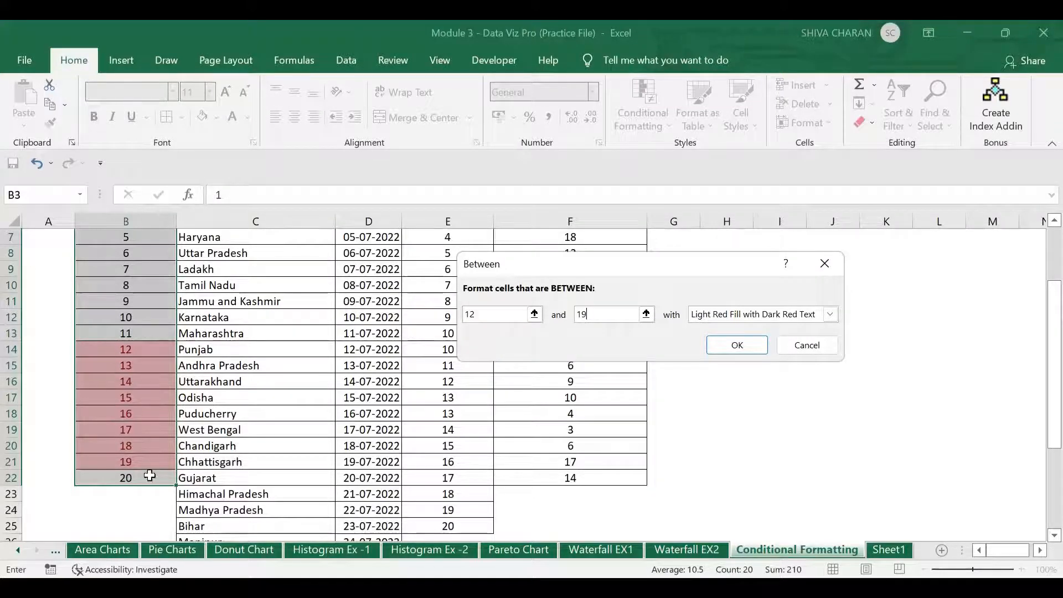
Review the format options available for the Between rule and cancel it without applying.
{"action": "left_click", "coordinate": [830, 314]}
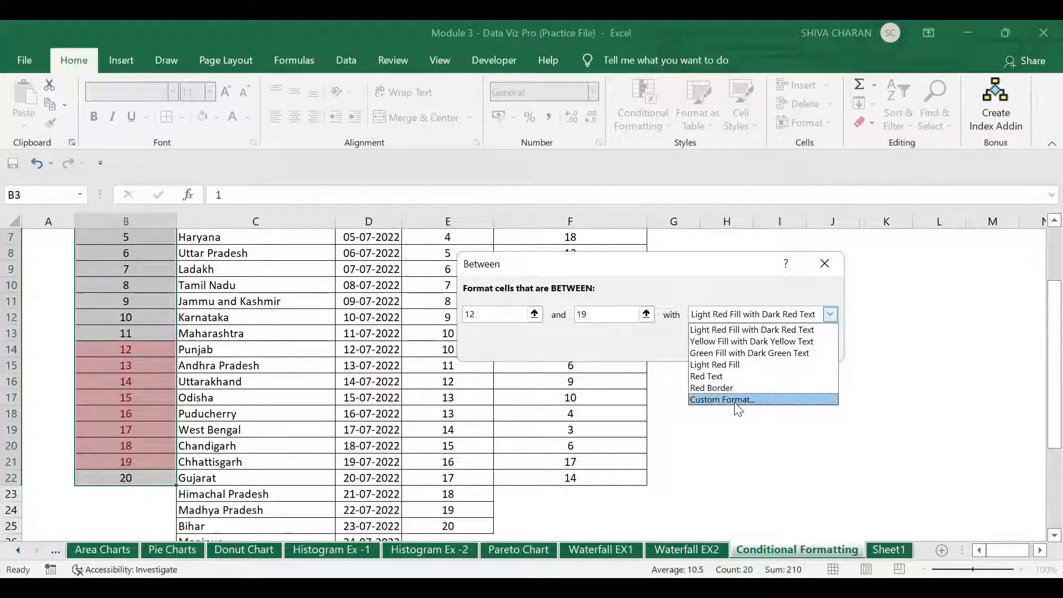
{"action": "left_click", "coordinate": [528, 341]}
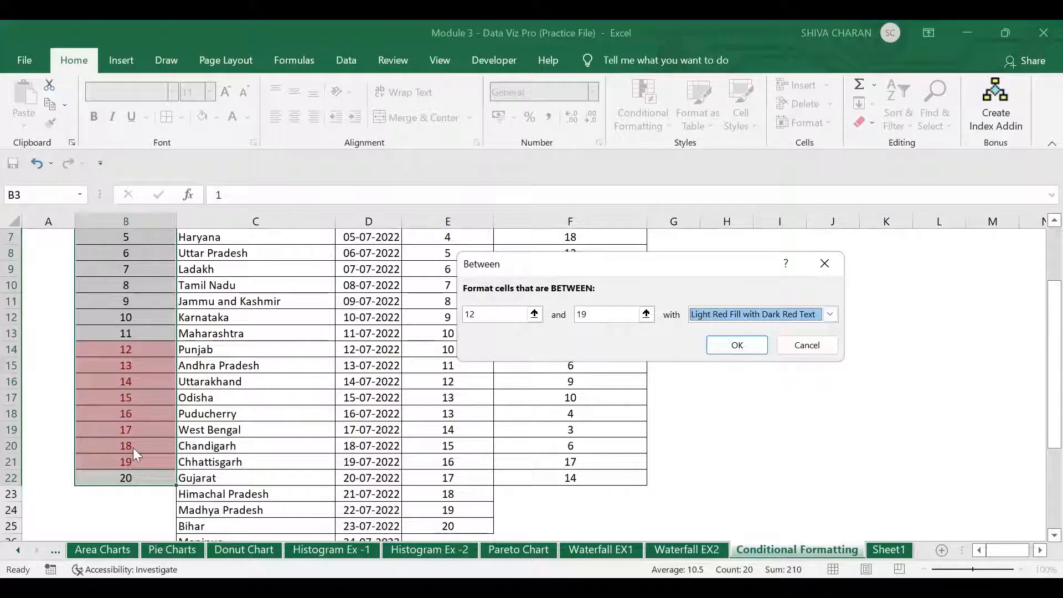
{"action": "left_click", "coordinate": [803, 349]}
{"action": "scroll", "coordinate": [270, 361], "scroll_direction": "up", "scroll_amount": 2}
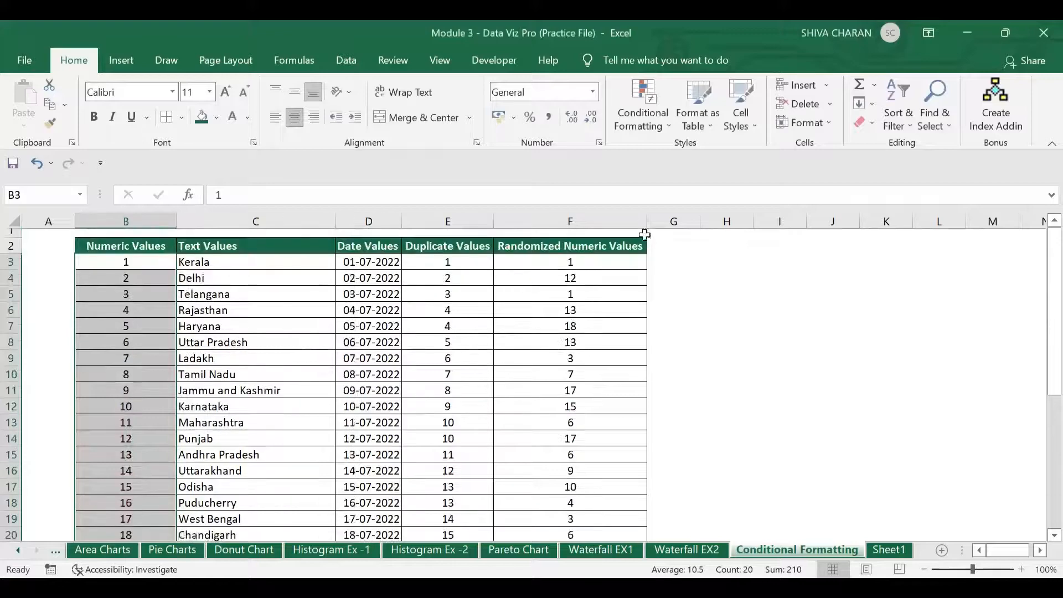
Open an Equal To highlight rule for the Numeric Values and check the column for the suggested value.
{"action": "left_click", "coordinate": [636, 121]}
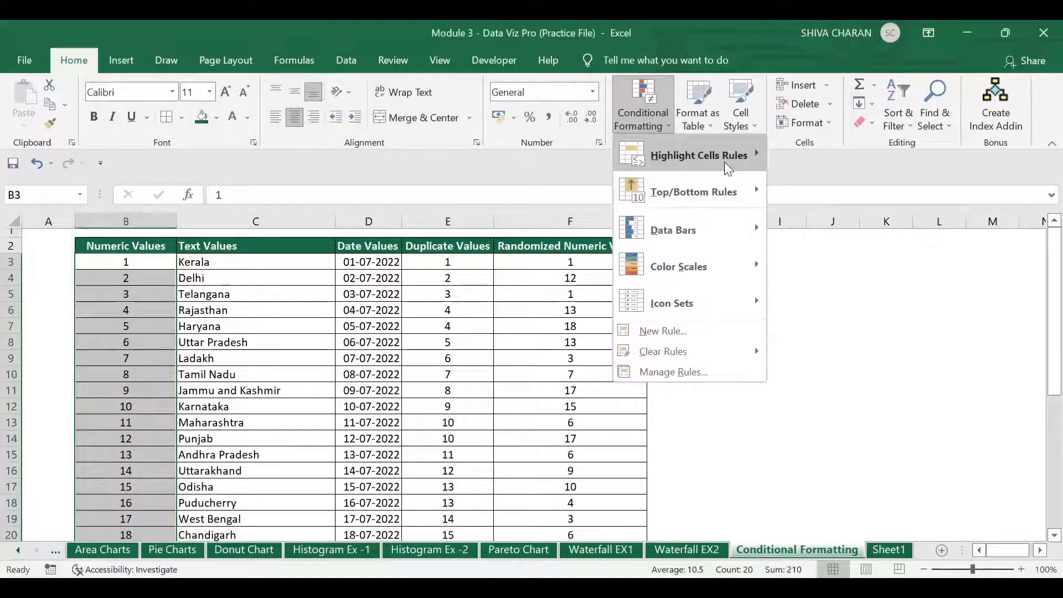
{"action": "mouse_move", "coordinate": [724, 161]}
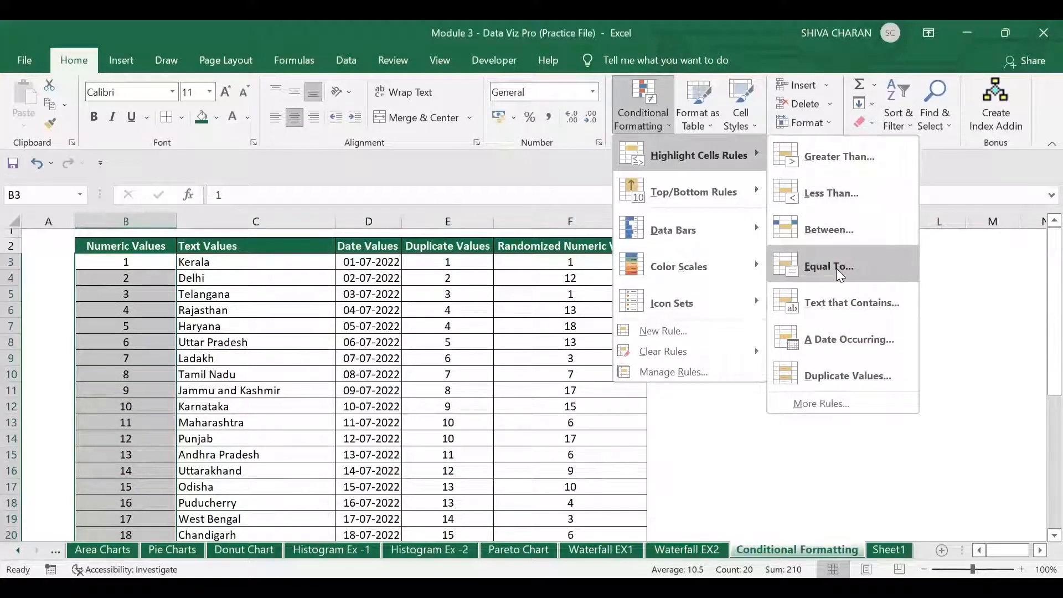
{"action": "left_click", "coordinate": [835, 268]}
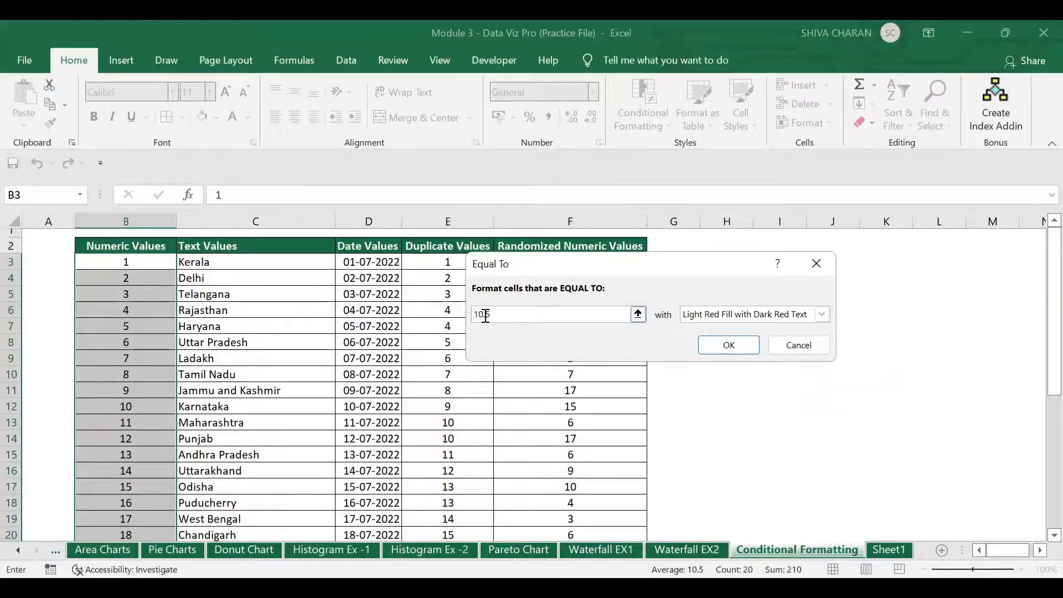
{"action": "scroll", "coordinate": [142, 388], "scroll_direction": "down", "scroll_amount": 3}
{"action": "scroll", "coordinate": [143, 382], "scroll_direction": "up", "scroll_amount": 3}
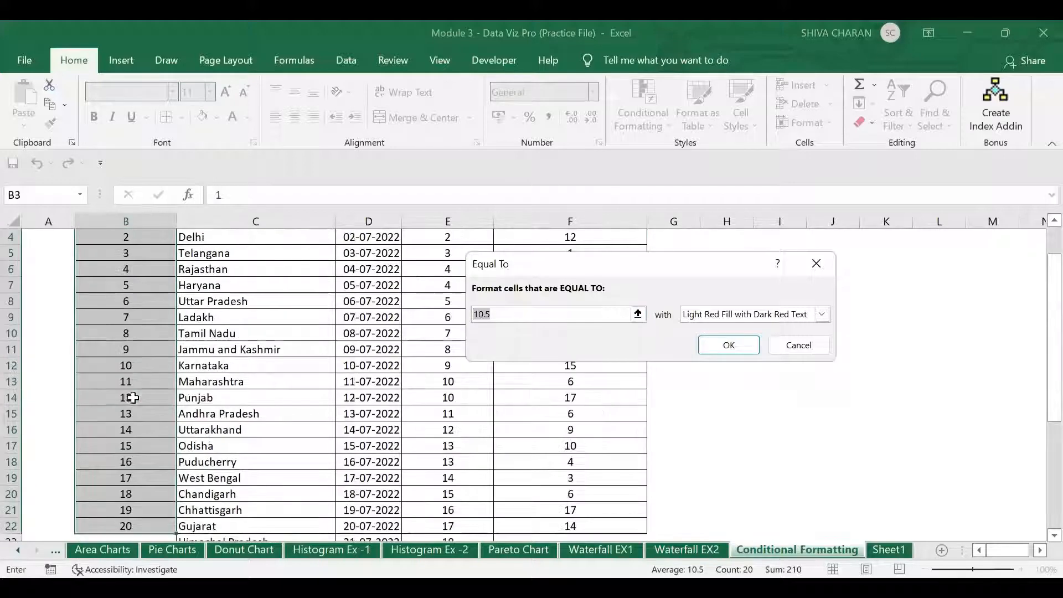
{"action": "scroll", "coordinate": [143, 379], "scroll_direction": "up", "scroll_amount": 1}
{"action": "scroll", "coordinate": [142, 449], "scroll_direction": "down", "scroll_amount": 3}
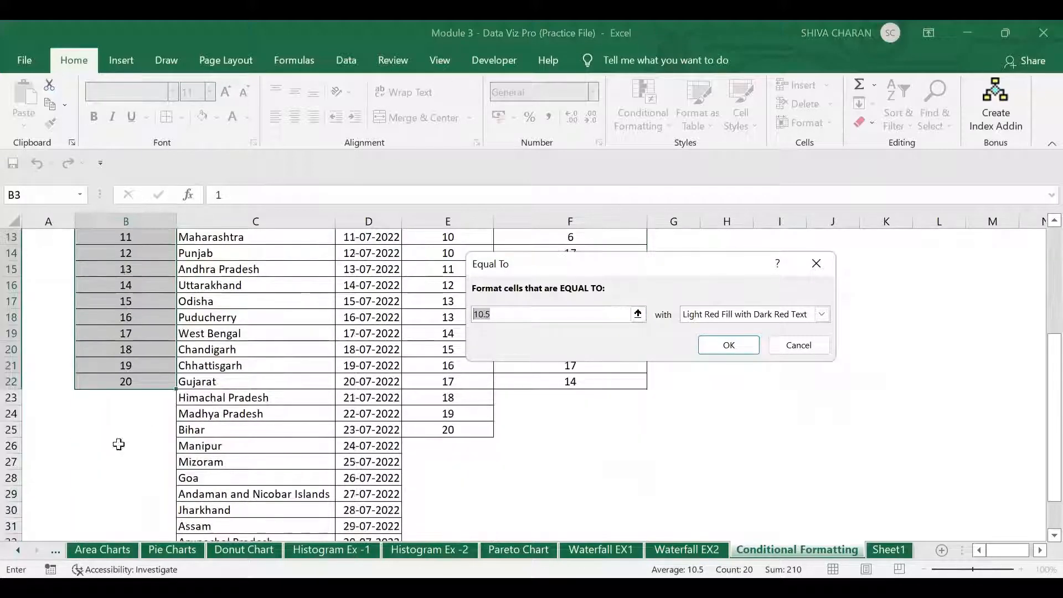
{"action": "scroll", "coordinate": [139, 459], "scroll_direction": "up", "scroll_amount": 3}
{"action": "left_click_drag", "start_coordinate": [492, 314], "coordinate": [463, 305]}
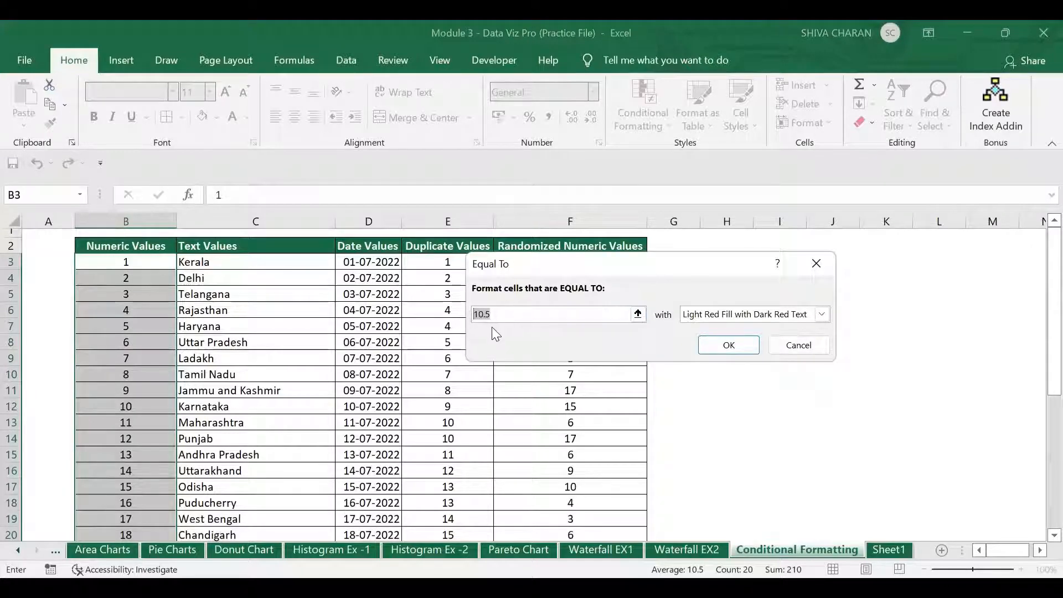
{"action": "scroll", "coordinate": [147, 410], "scroll_direction": "down", "scroll_amount": 2}
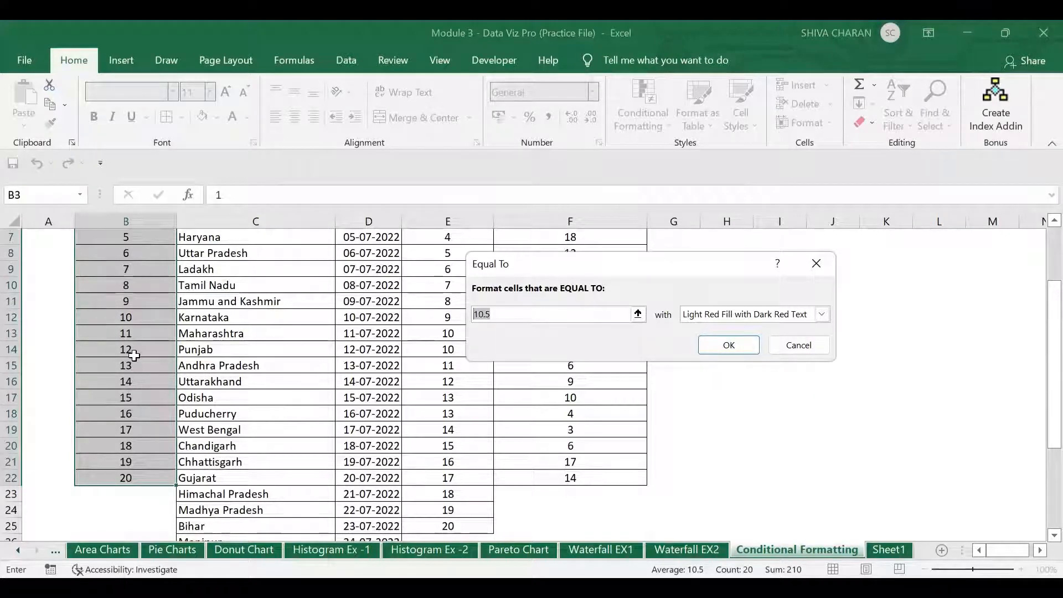
{"action": "scroll", "coordinate": [135, 357], "scroll_direction": "up", "scroll_amount": 2}
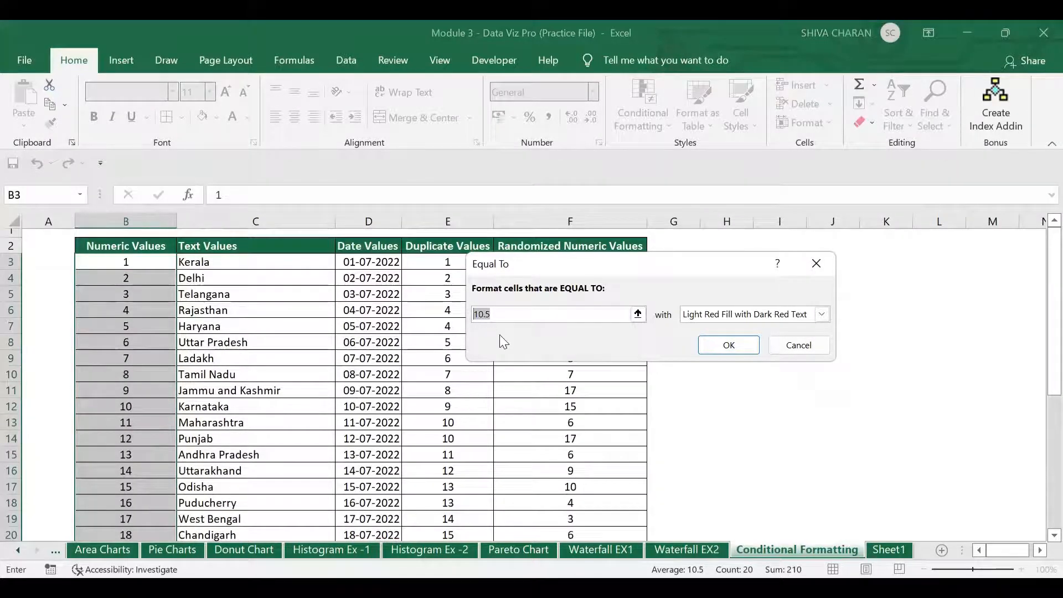
Try 14 as the Equal To value, check the preview in the Numeric Values, and cancel the rule.
{"action": "type", "text": "14"}
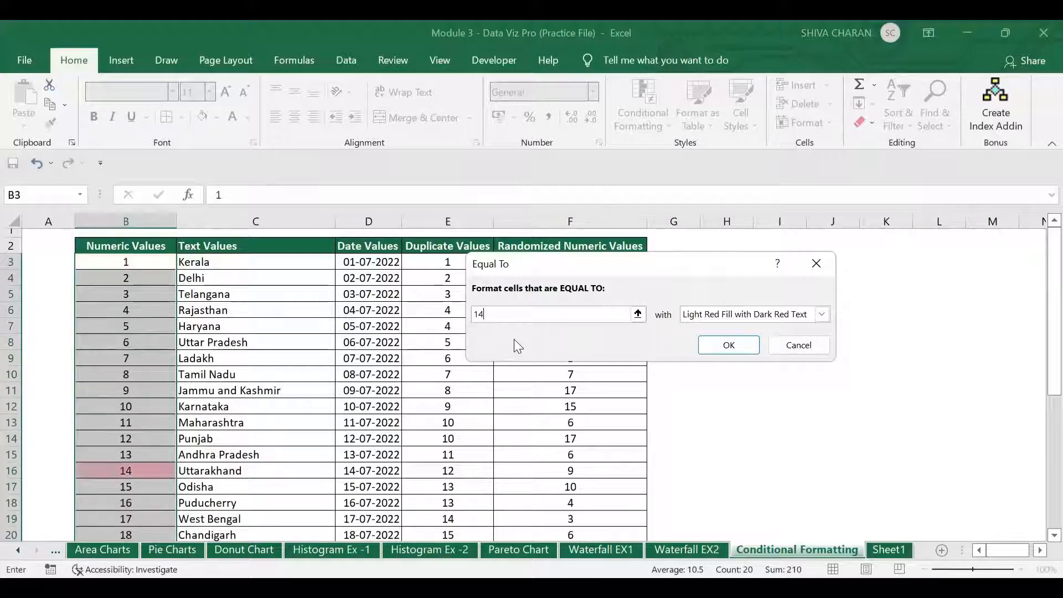
{"action": "scroll", "coordinate": [293, 432], "scroll_direction": "down", "scroll_amount": 2}
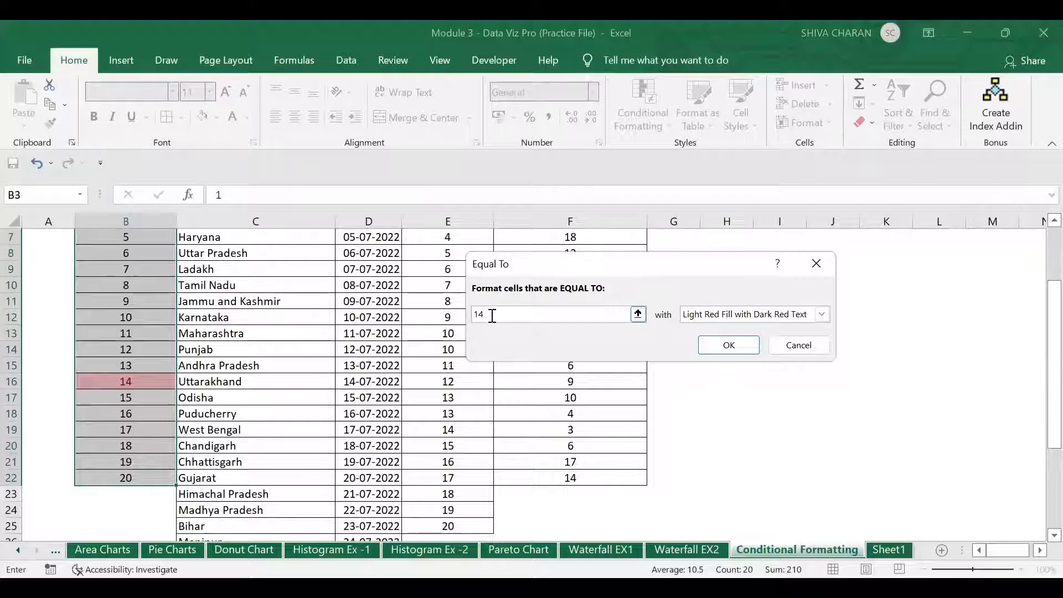
{"action": "left_click_drag", "start_coordinate": [486, 314], "coordinate": [465, 324]}
{"action": "scroll", "coordinate": [135, 401], "scroll_direction": "up", "scroll_amount": 2}
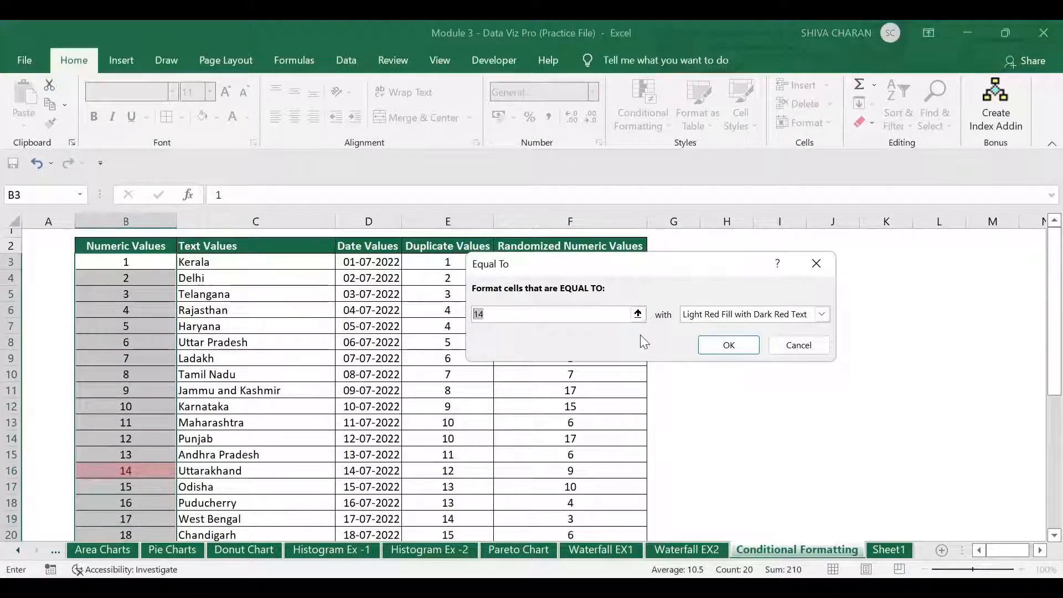
{"action": "left_click", "coordinate": [809, 351]}
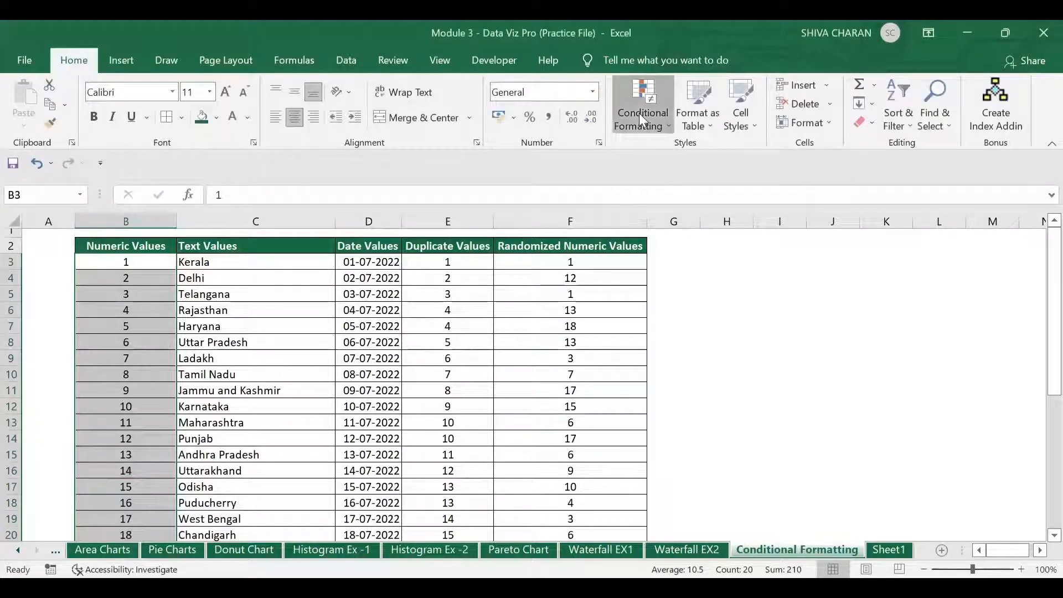
Select the Text Values in C3:C34 and open a Text that Contains highlight rule for them.
{"action": "left_click", "coordinate": [638, 113]}
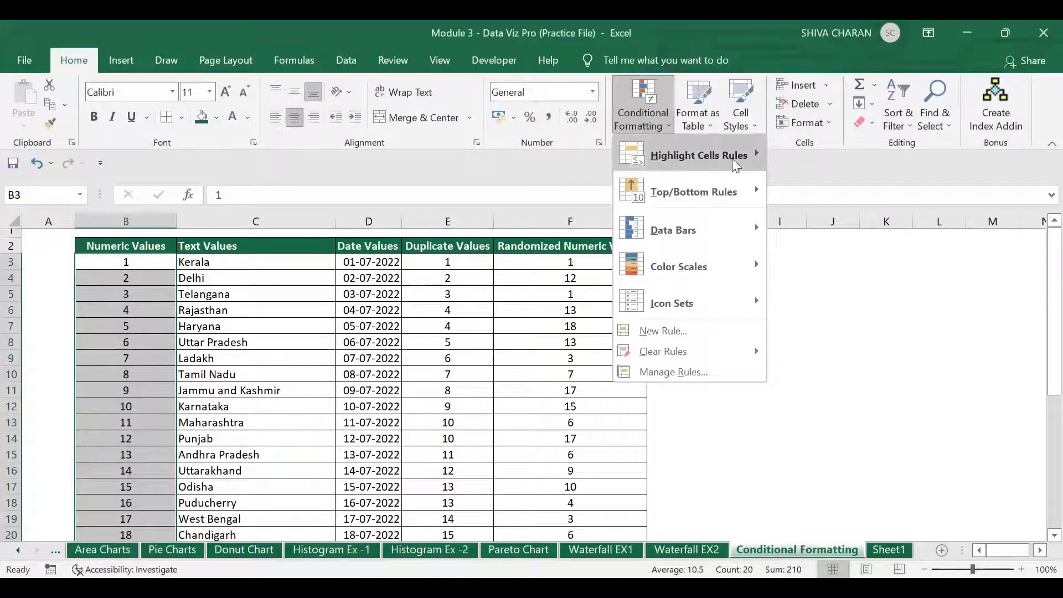
{"action": "mouse_move", "coordinate": [743, 157]}
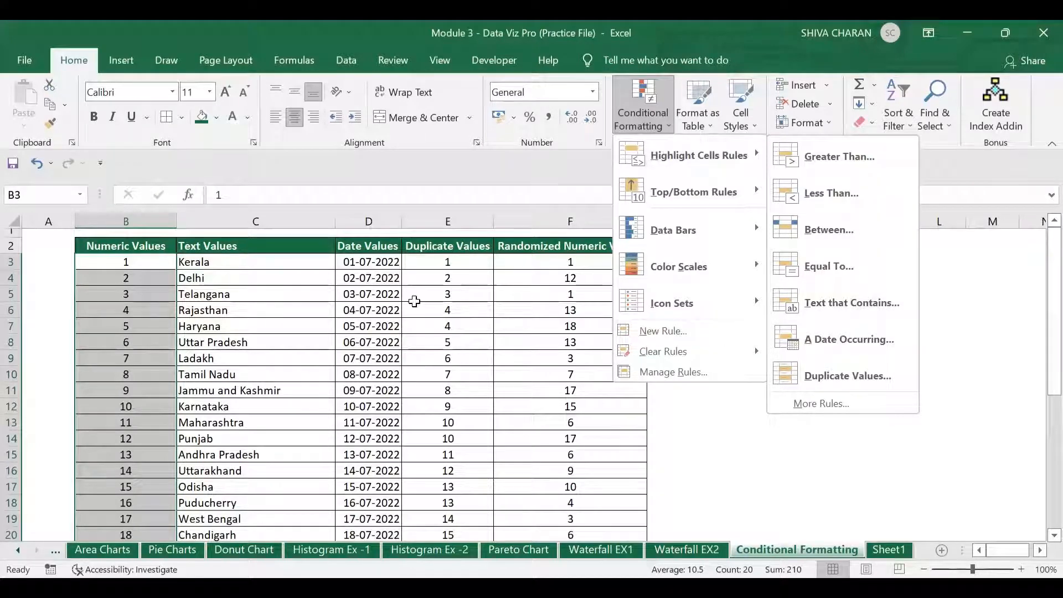
{"action": "left_click", "coordinate": [307, 262]}
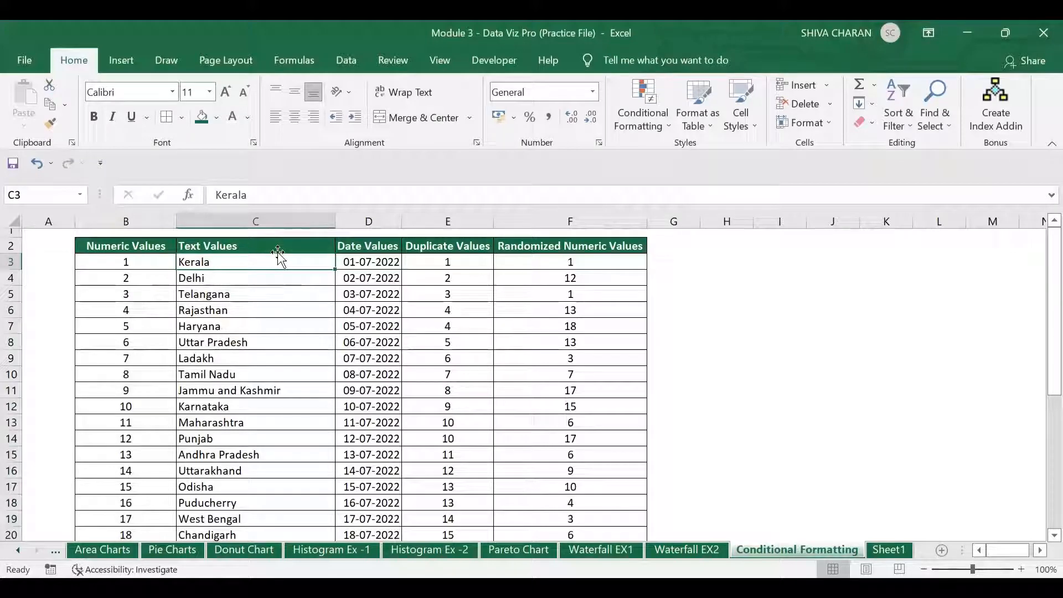
{"action": "key", "text": "ctrl+shift+Down"}
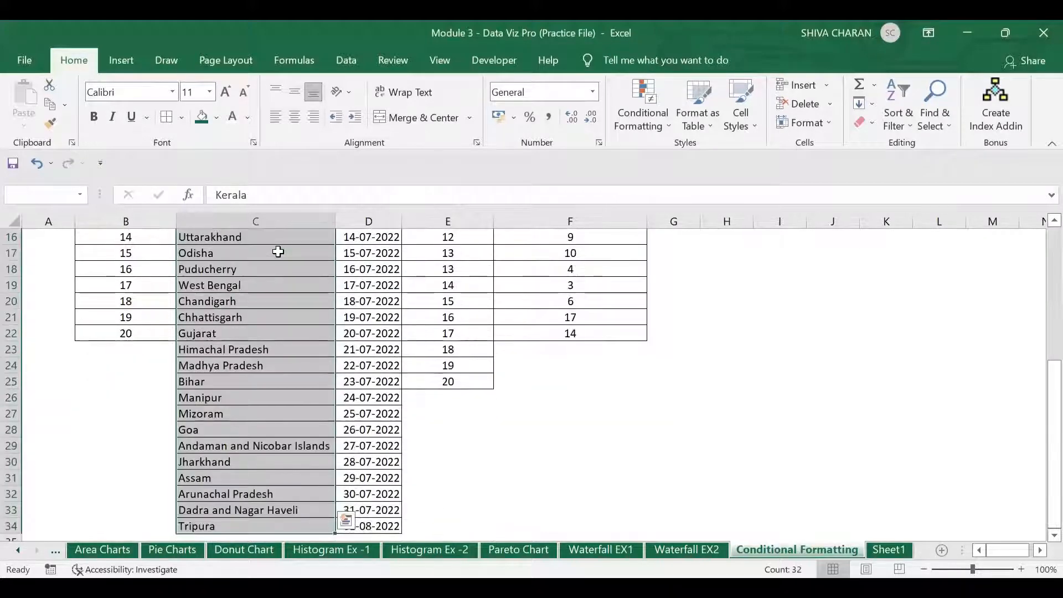
{"action": "scroll", "coordinate": [279, 256], "scroll_direction": "up", "scroll_amount": 6}
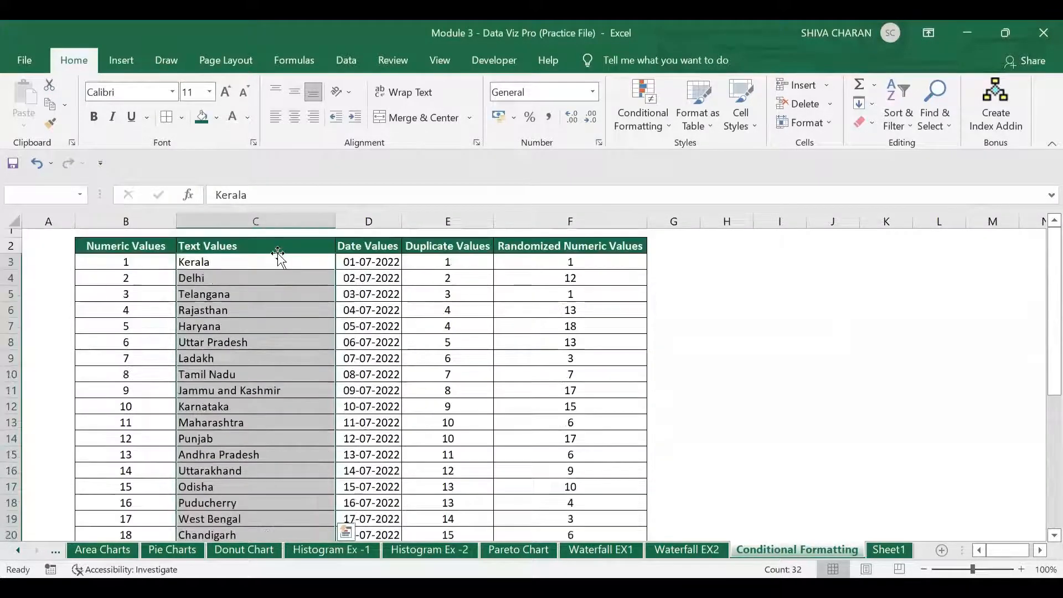
{"action": "left_click", "coordinate": [635, 113]}
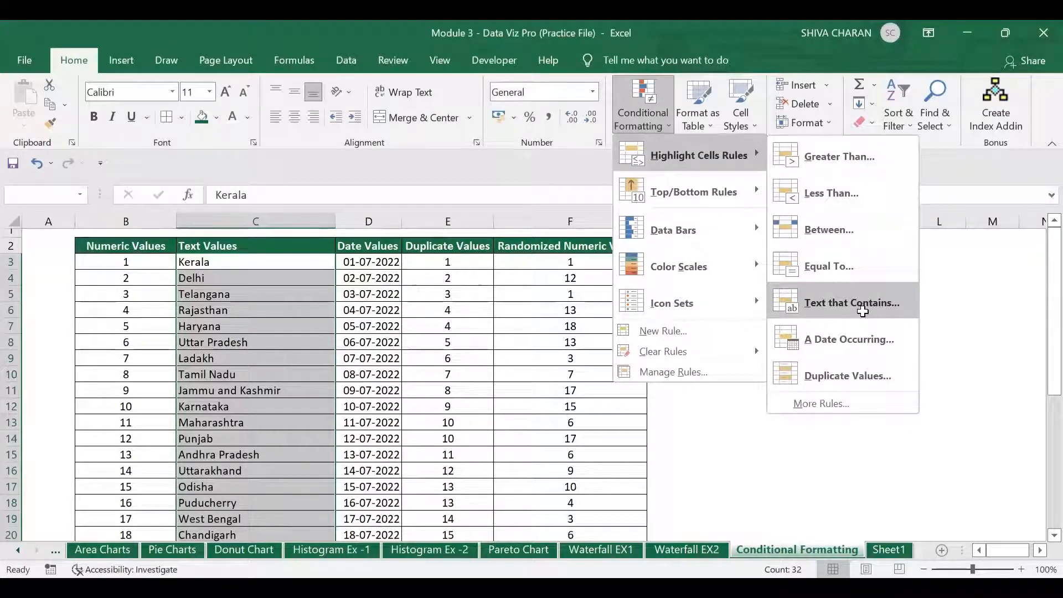
{"action": "left_click", "coordinate": [863, 311]}
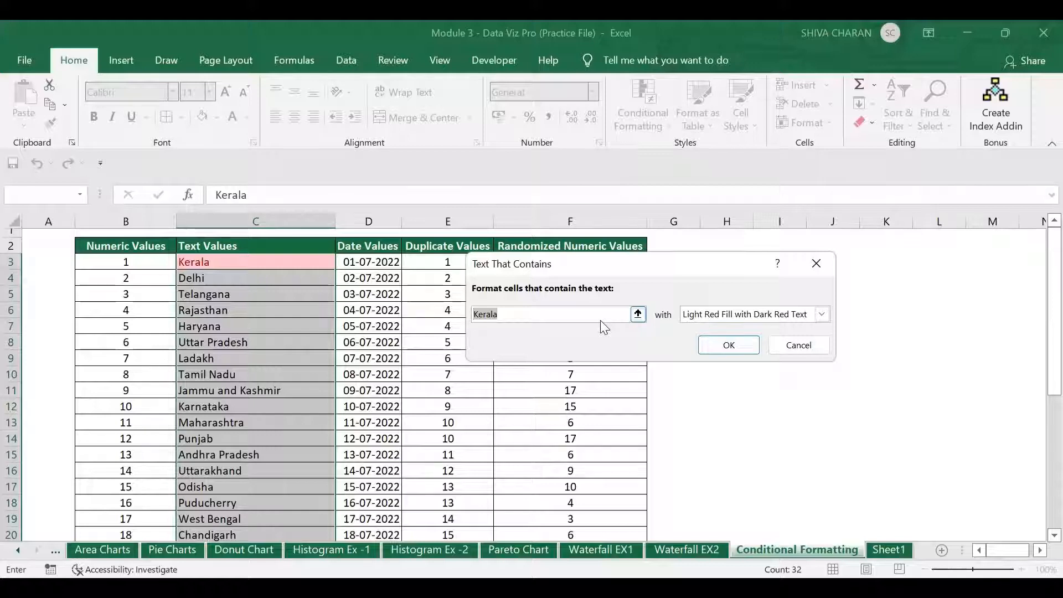
{"action": "type", "text": "Tela"}
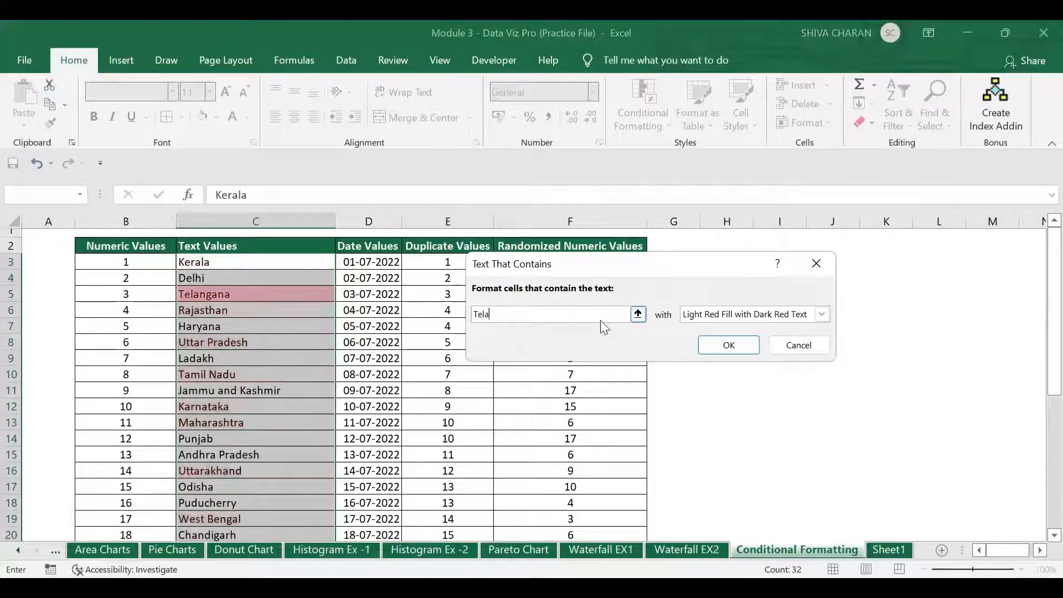
{"action": "key", "text": "BackSpace"}
{"action": "key", "text": "BackSpace"}
{"action": "key", "text": "BackSpace"}
{"action": "key", "text": "BackSpace"}
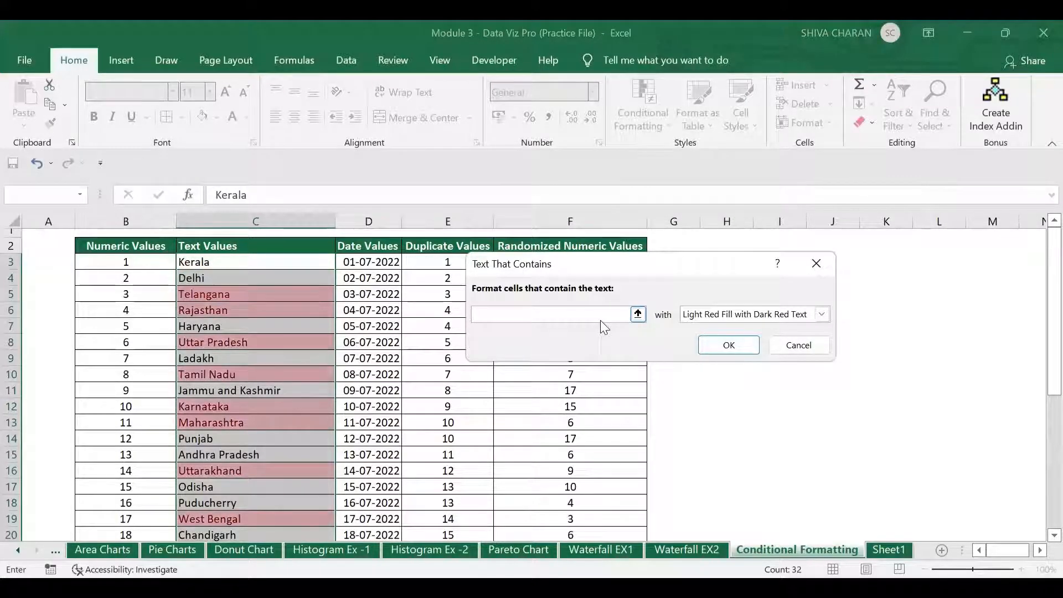
Highlight Text Values containing "Pradesh" with Light Red Fill with Dark Red Text.
{"action": "type", "text": "Pra"}
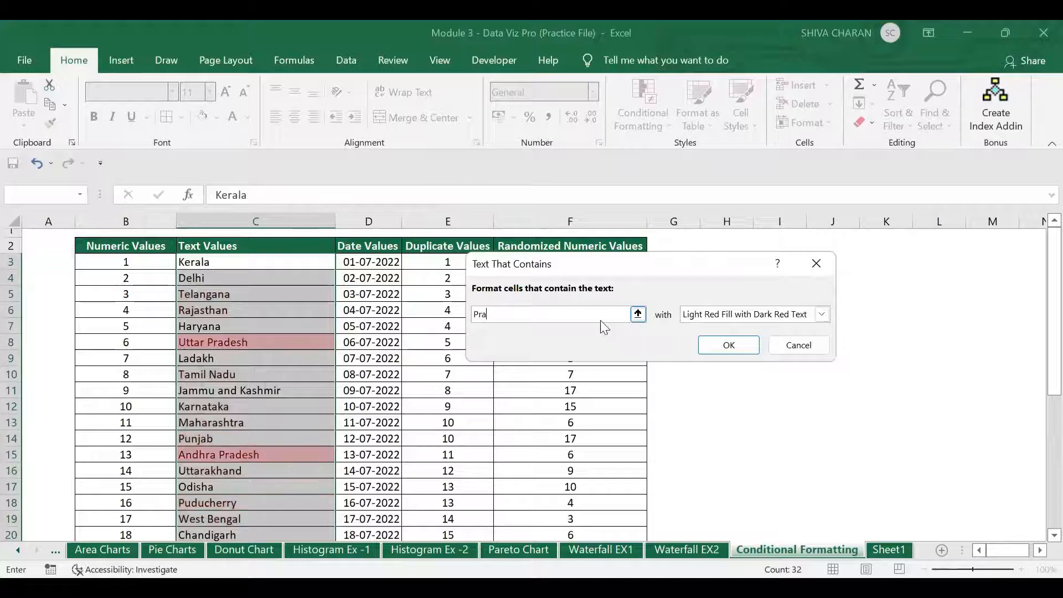
{"action": "type", "text": "desh"}
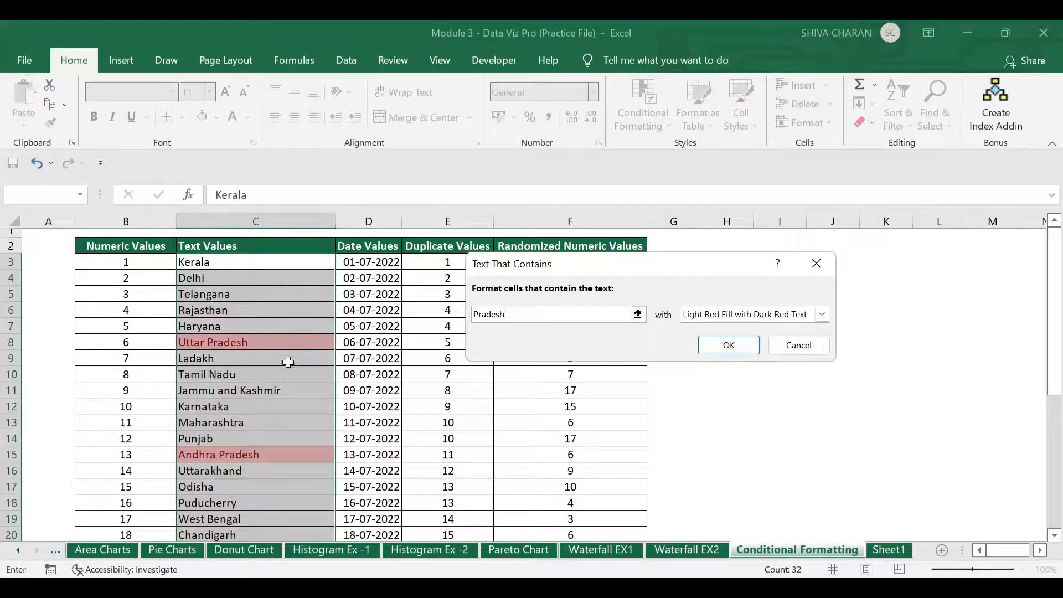
{"action": "left_click", "coordinate": [717, 349]}
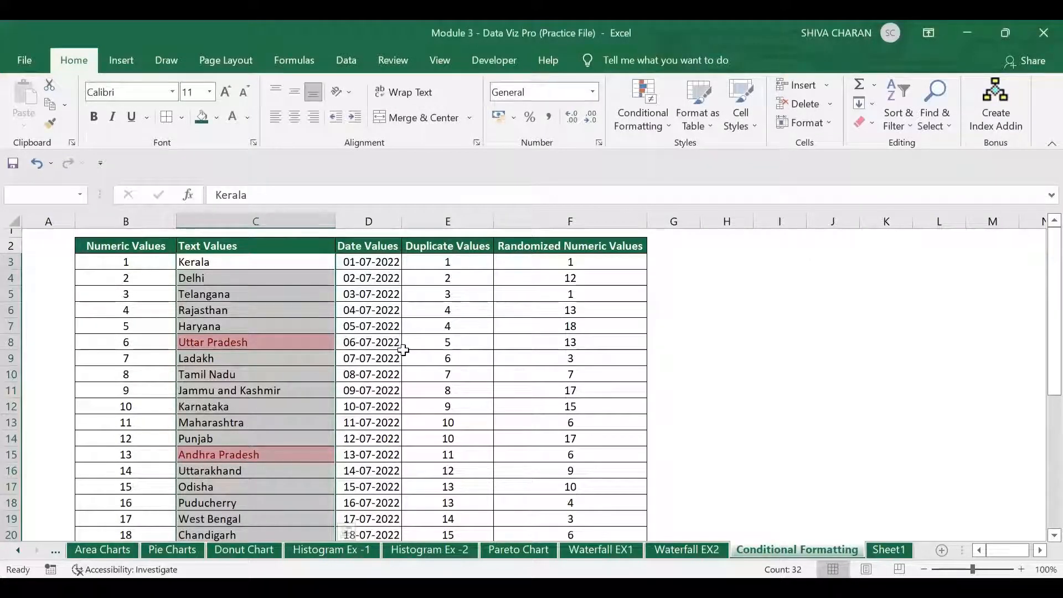
Examine the Text Values column to see which state names the text rule highlights.
{"action": "scroll", "coordinate": [403, 350], "scroll_direction": "down", "scroll_amount": 2}
{"action": "scroll", "coordinate": [399, 347], "scroll_direction": "up", "scroll_amount": 2}
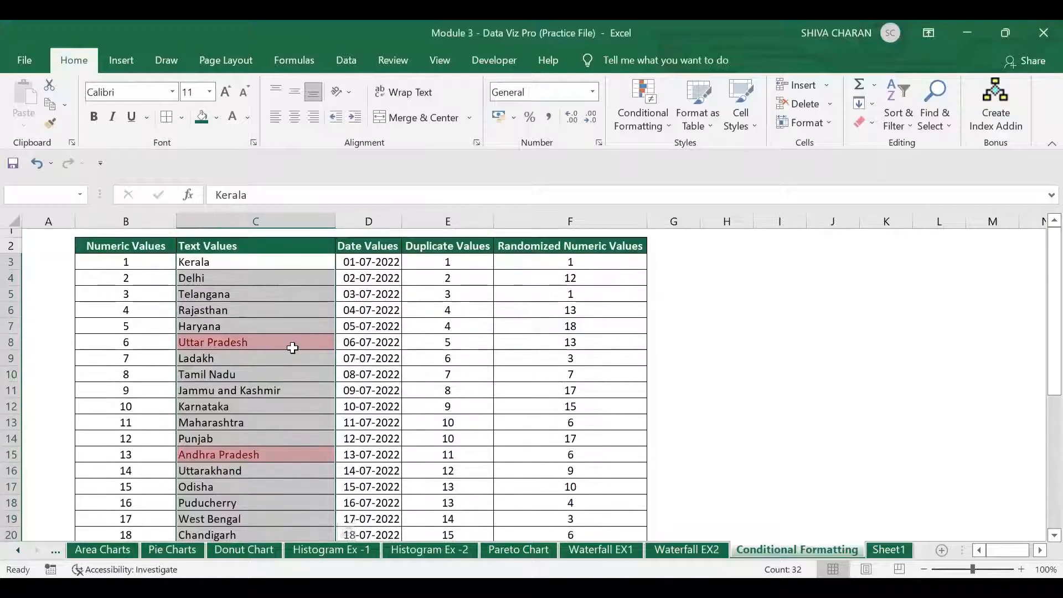
{"action": "left_click", "coordinate": [284, 346]}
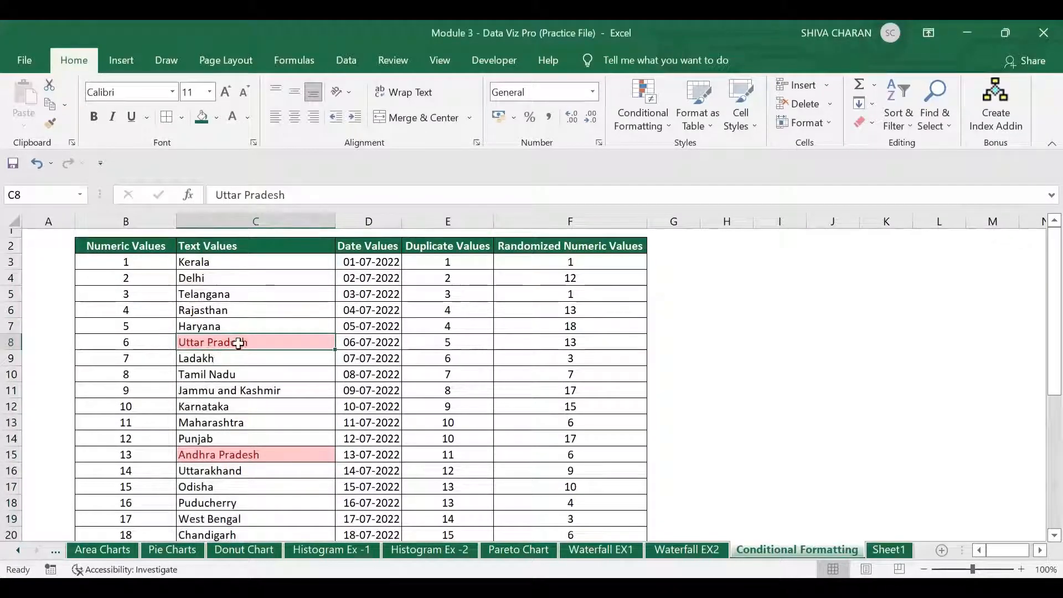
{"action": "scroll", "coordinate": [255, 377], "scroll_direction": "down", "scroll_amount": 1}
{"action": "left_click", "coordinate": [237, 420]}
{"action": "scroll", "coordinate": [266, 412], "scroll_direction": "down", "scroll_amount": 2}
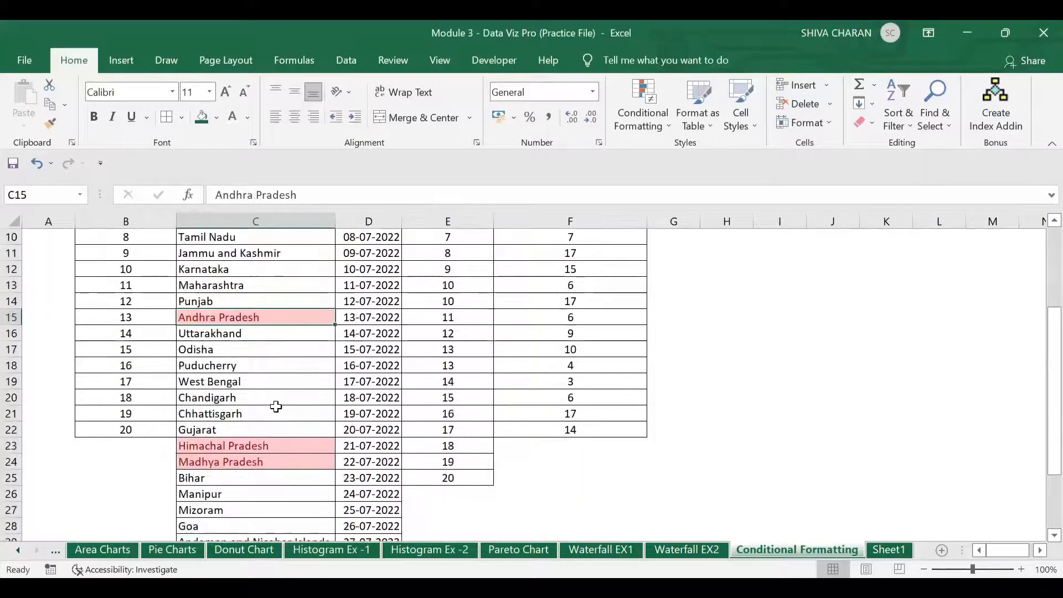
{"action": "left_click", "coordinate": [276, 439]}
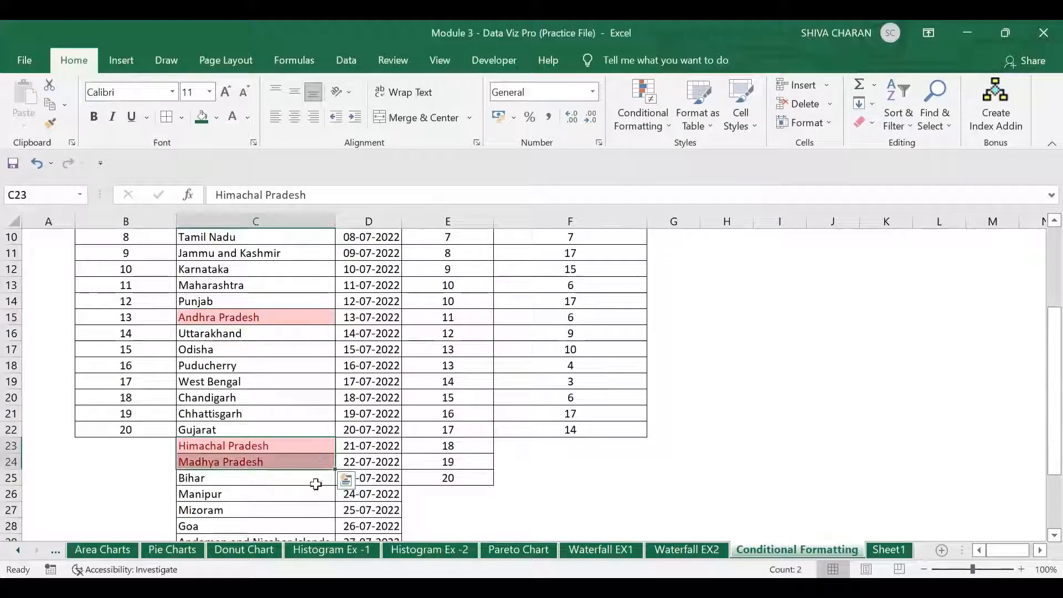
Check the remaining Text Values down to row 34 for highlighted names.
{"action": "scroll", "coordinate": [313, 484], "scroll_direction": "down", "scroll_amount": 2}
{"action": "left_click", "coordinate": [294, 491]}
{"action": "scroll", "coordinate": [297, 486], "scroll_direction": "down", "scroll_amount": 2}
{"action": "scroll", "coordinate": [304, 480], "scroll_direction": "up", "scroll_amount": 2}
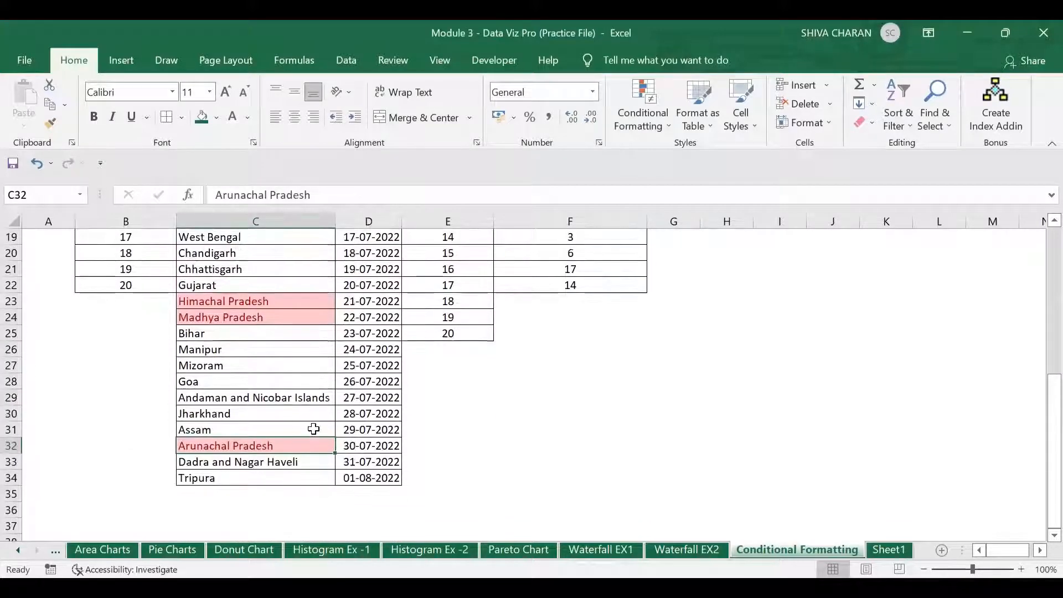
{"action": "scroll", "coordinate": [295, 367], "scroll_direction": "up", "scroll_amount": 5}
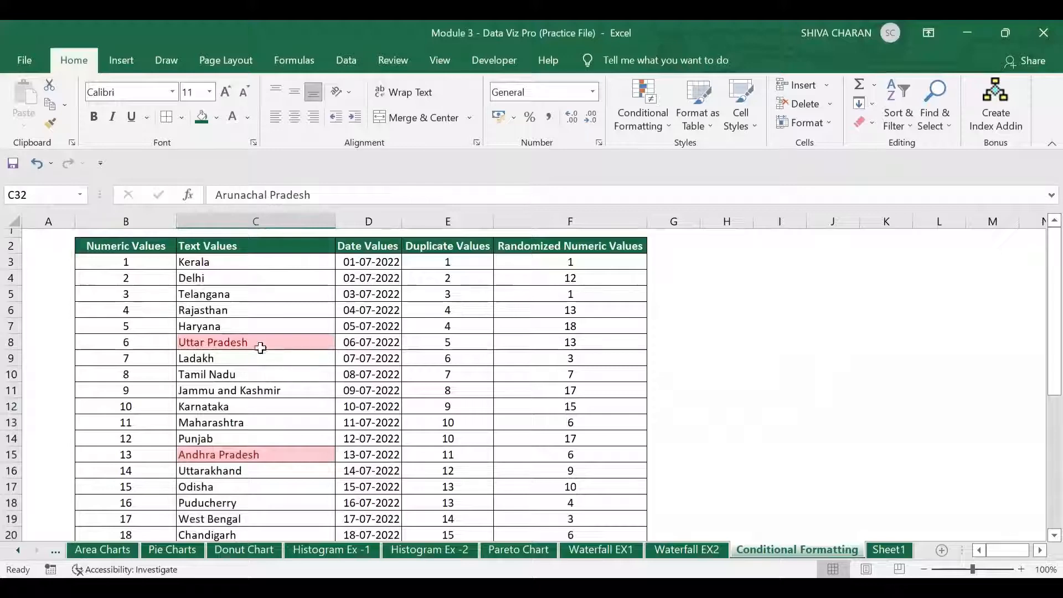
Select the Text Values in C3:C34 and clear the conditional formatting rules from those cells.
{"action": "left_click", "coordinate": [292, 263]}
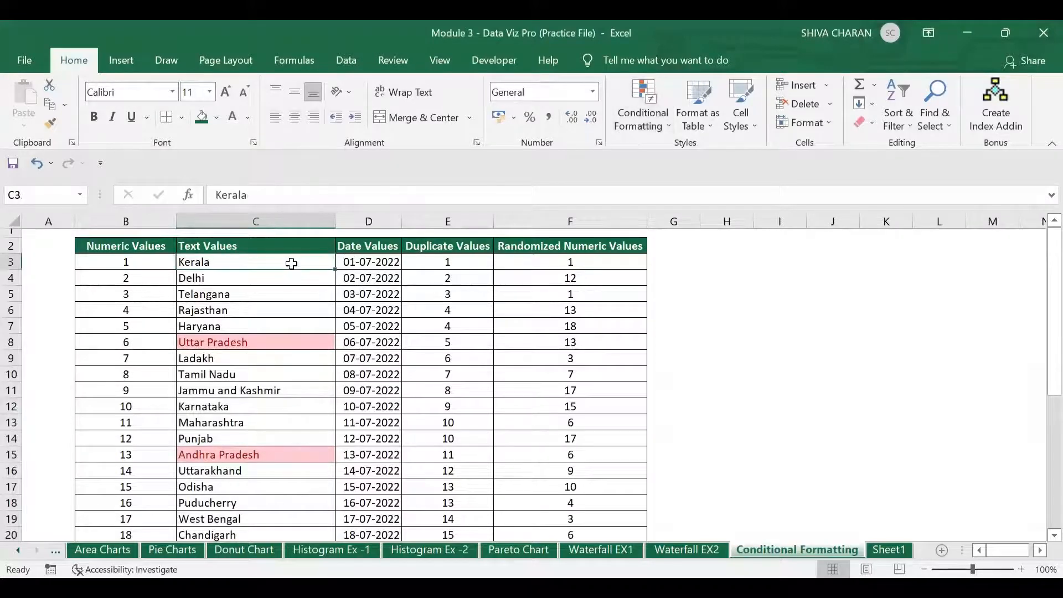
{"action": "key", "text": "ctrl+shift+Down"}
{"action": "scroll", "coordinate": [542, 265], "scroll_direction": "up", "scroll_amount": 5}
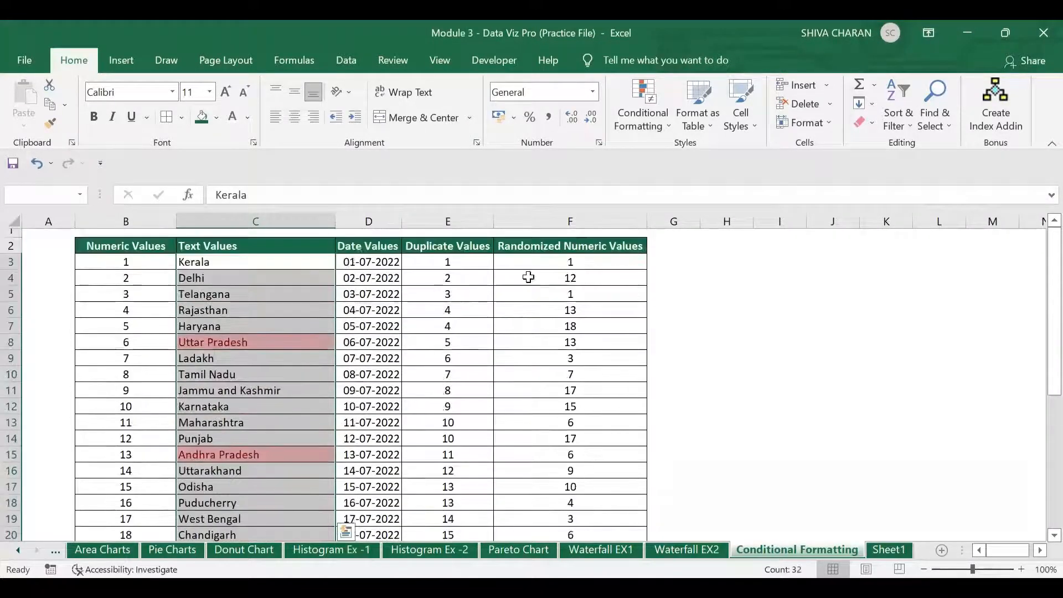
{"action": "left_click", "coordinate": [641, 117]}
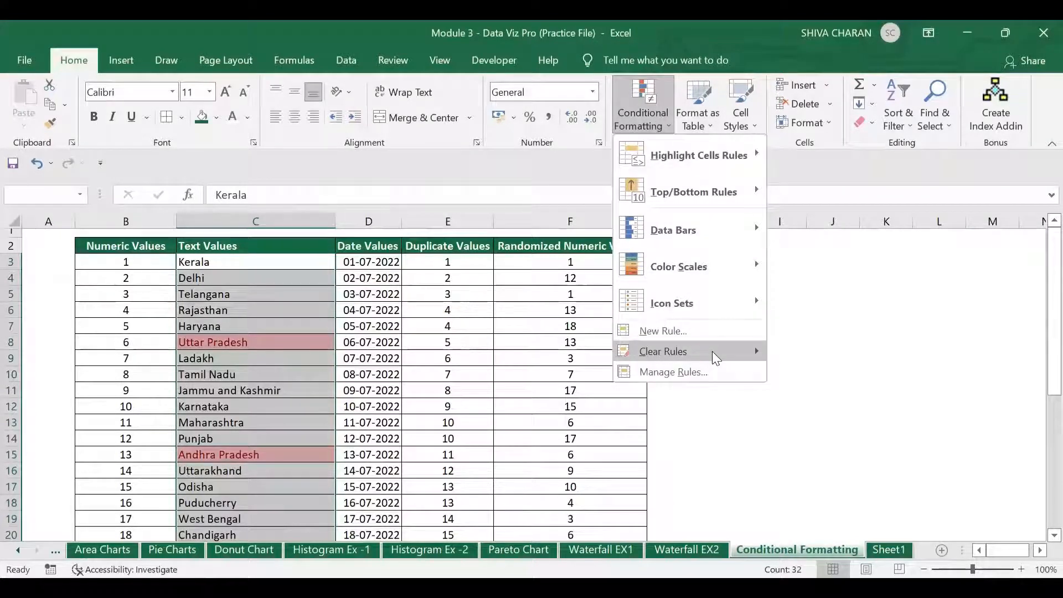
{"action": "mouse_move", "coordinate": [712, 351]}
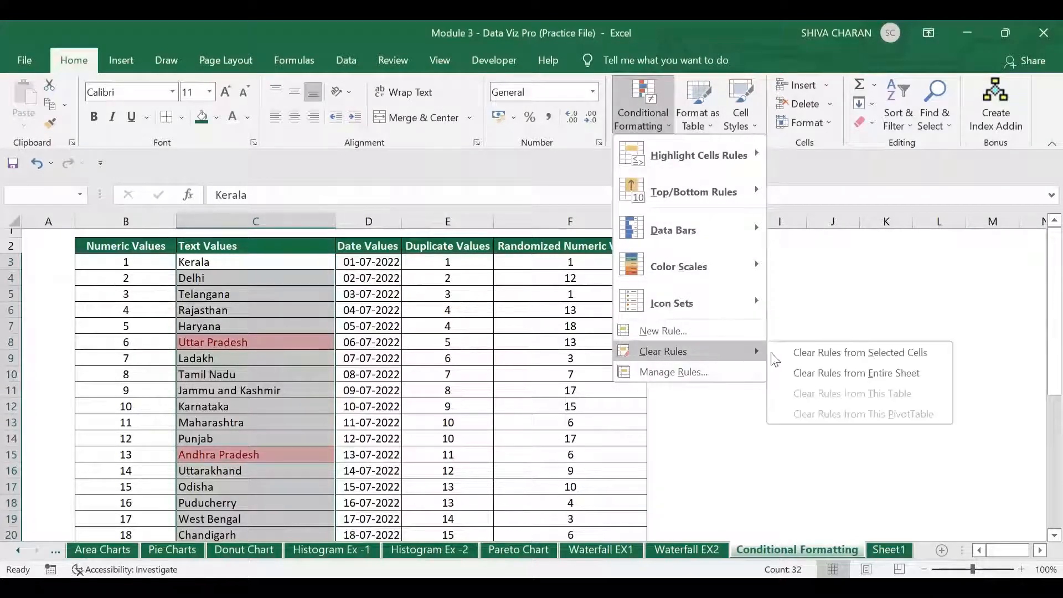
{"action": "left_click", "coordinate": [801, 352]}
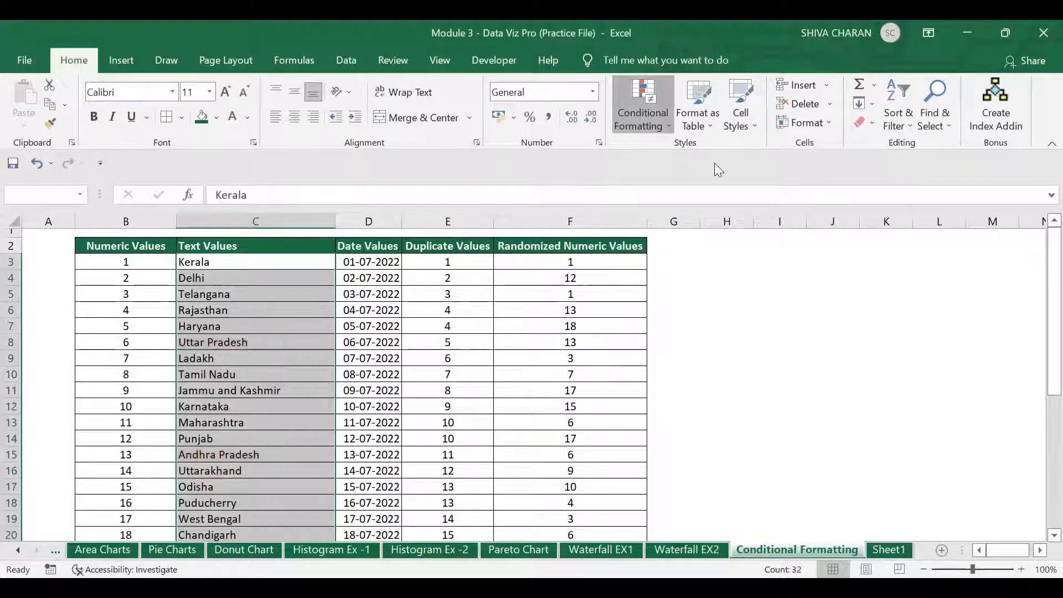
{"action": "left_click", "coordinate": [642, 111]}
{"action": "mouse_move", "coordinate": [698, 155]}
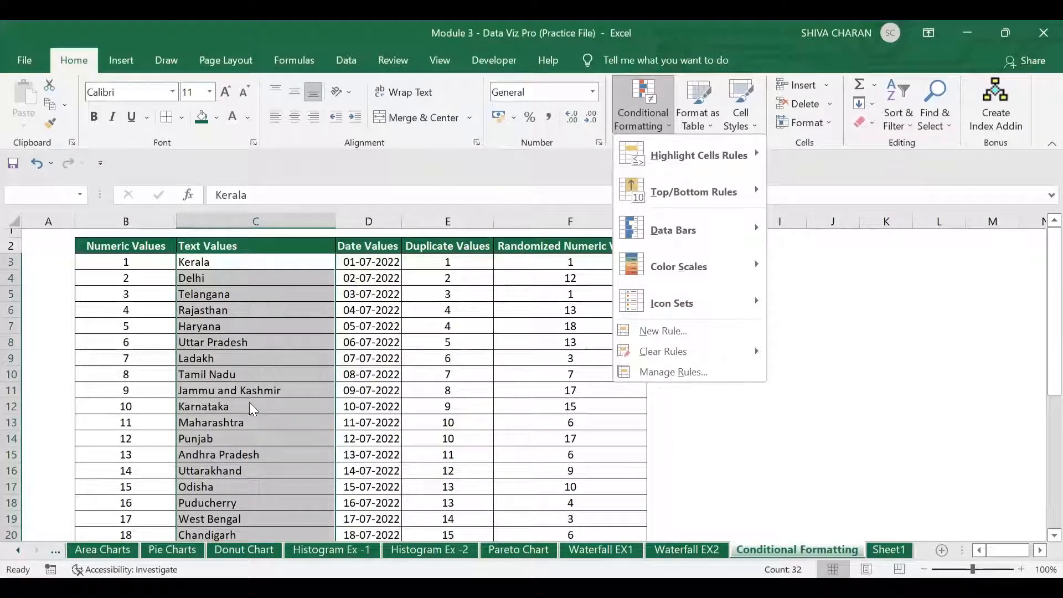
{"action": "left_click", "coordinate": [360, 279]}
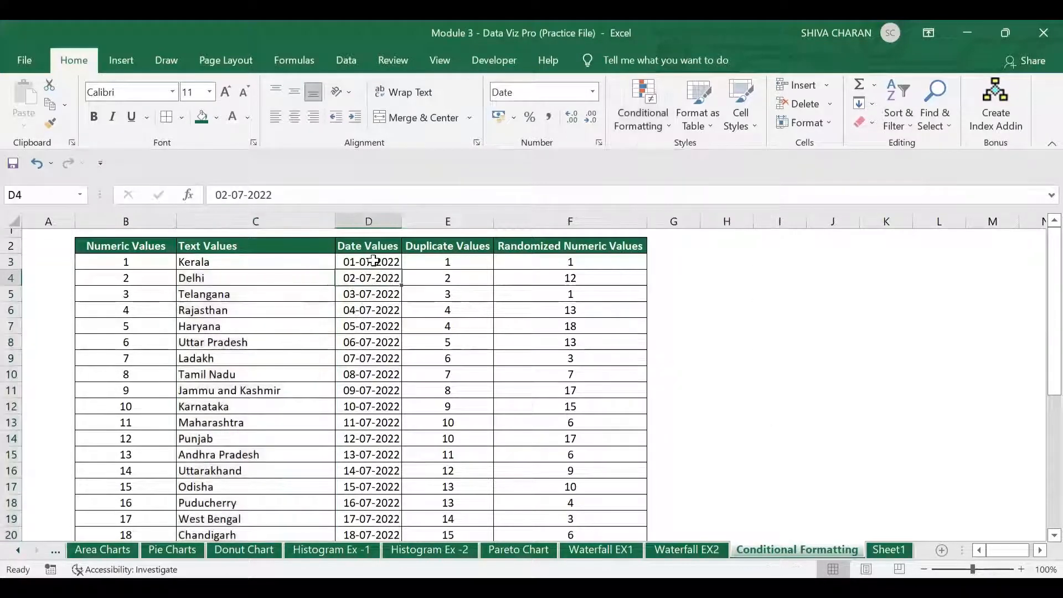
Highlight Date Values in D3:D34 occurring in the last 7 days with Light Red Fill with Dark Red Text.
{"action": "left_click", "coordinate": [388, 260]}
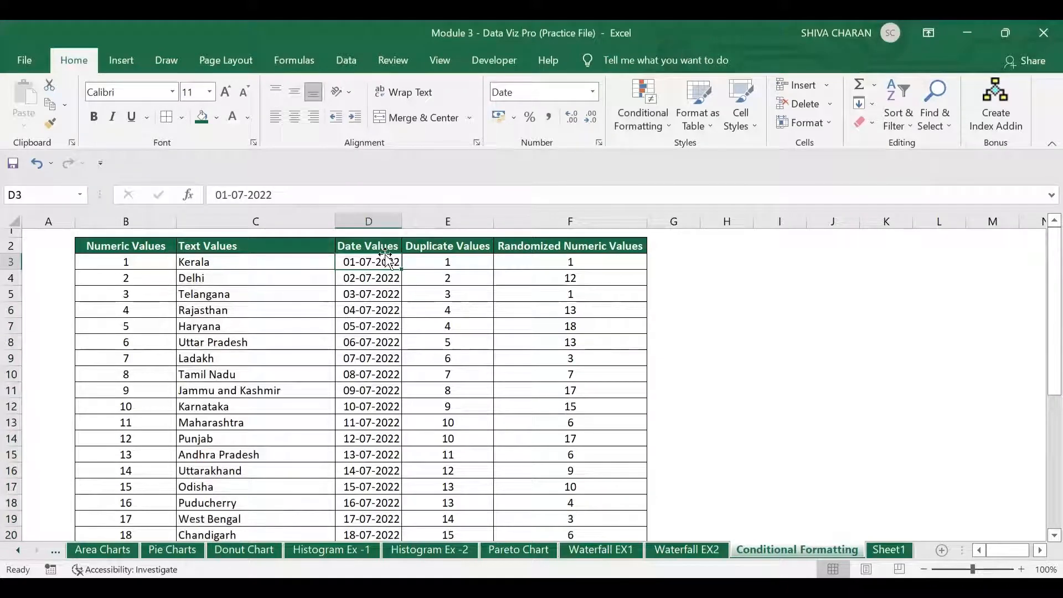
{"action": "key", "text": "ctrl+shift+Down"}
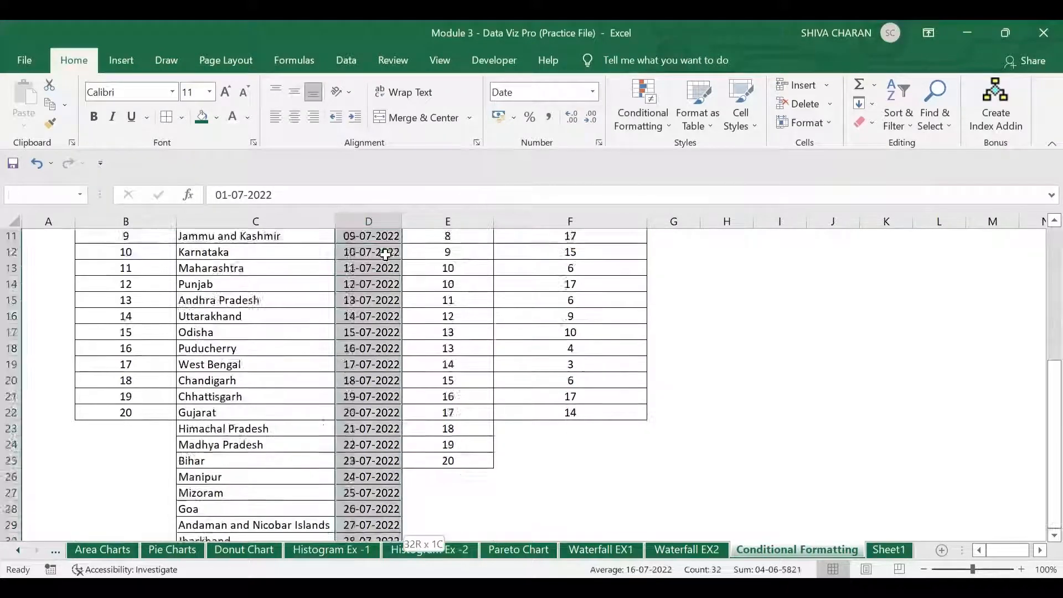
{"action": "scroll", "coordinate": [391, 382], "scroll_direction": "up", "scroll_amount": 5}
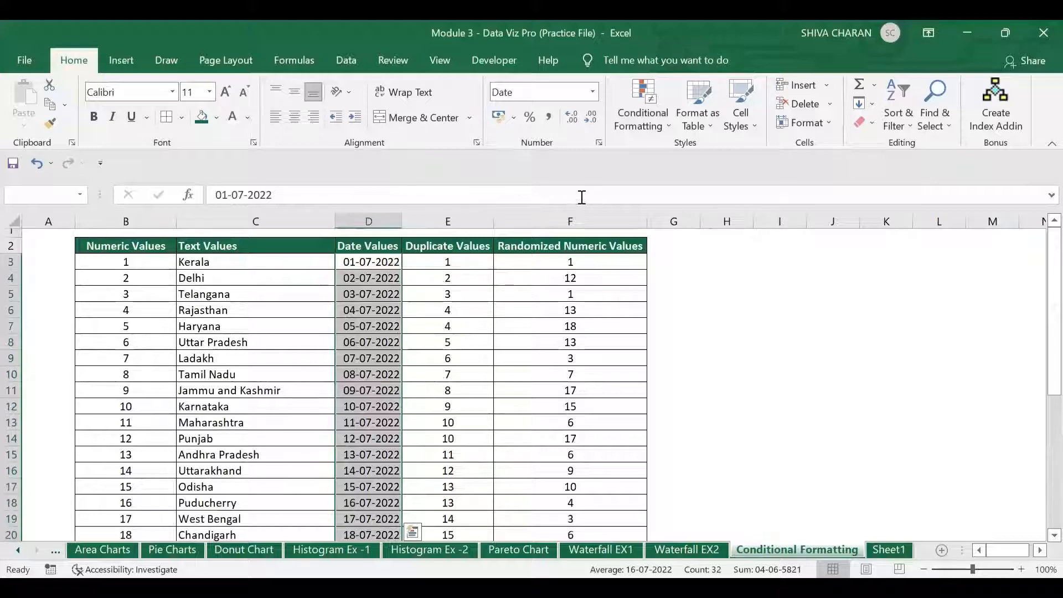
{"action": "left_click", "coordinate": [650, 125]}
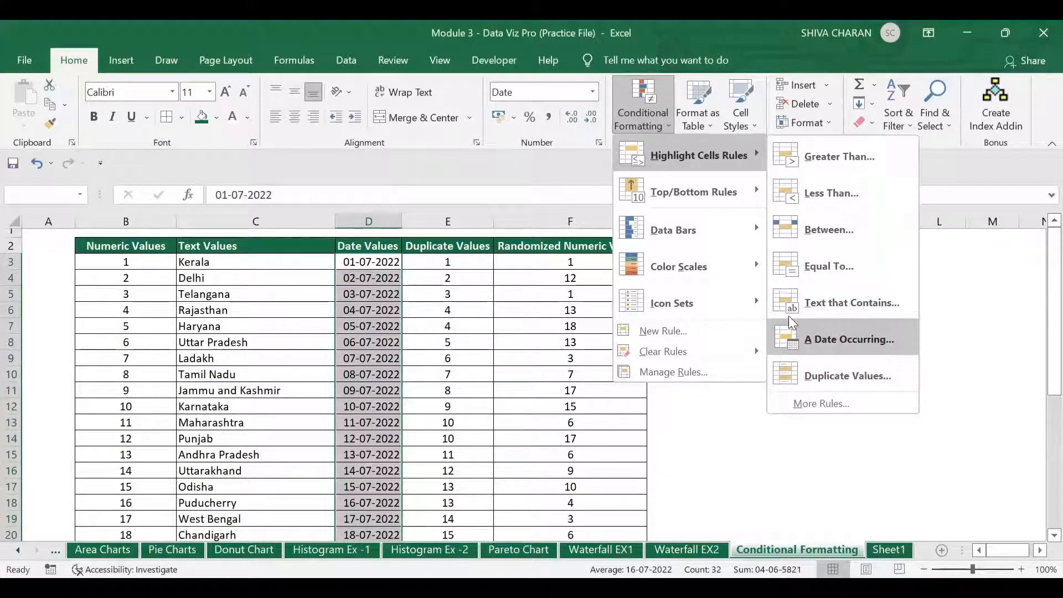
{"action": "left_click", "coordinate": [778, 325]}
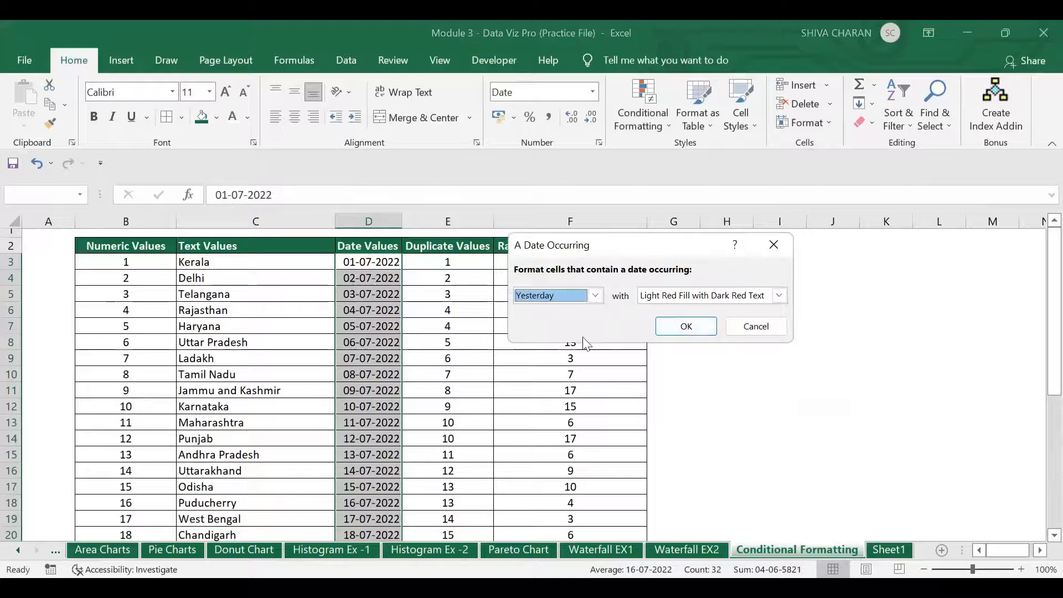
{"action": "left_click", "coordinate": [596, 295]}
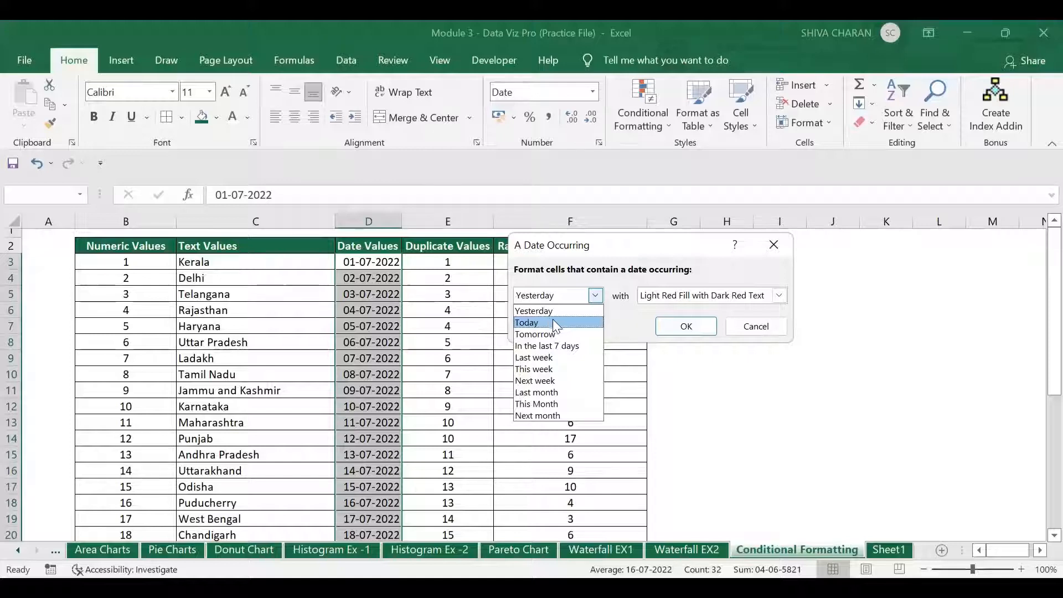
{"action": "left_click", "coordinate": [577, 346]}
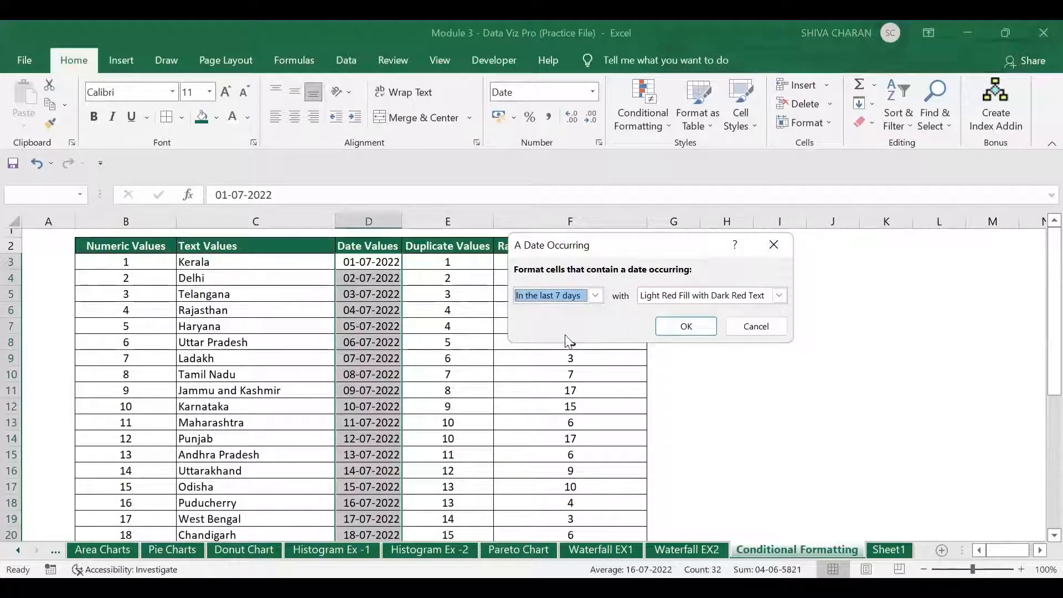
{"action": "left_click", "coordinate": [699, 331]}
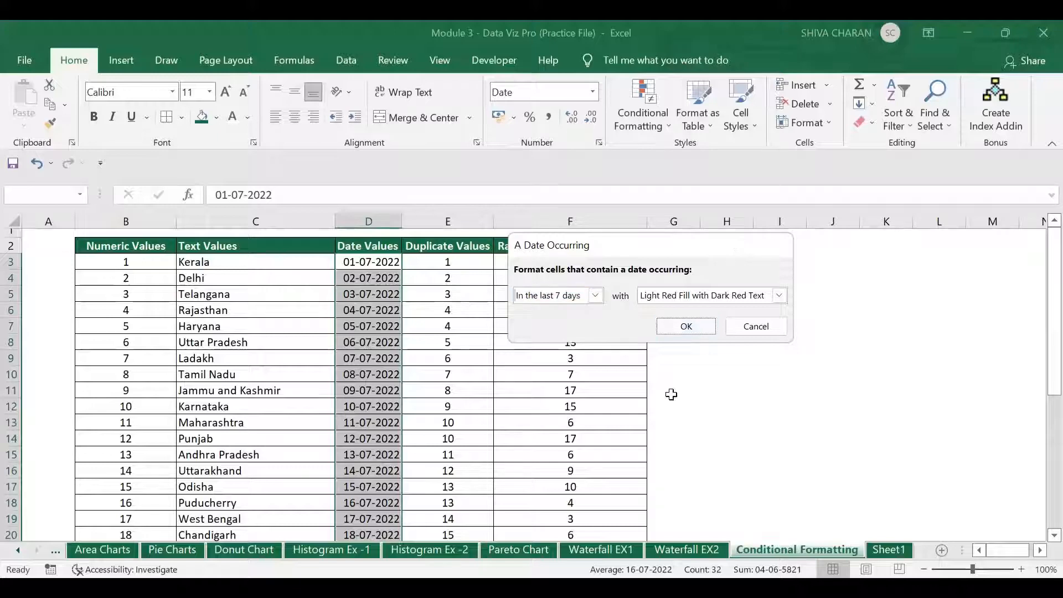
Examine which Date Values the date rule highlights, marking the highlighted range D22:D28.
{"action": "scroll", "coordinate": [491, 389], "scroll_direction": "down", "scroll_amount": 6}
{"action": "left_click", "coordinate": [439, 403]}
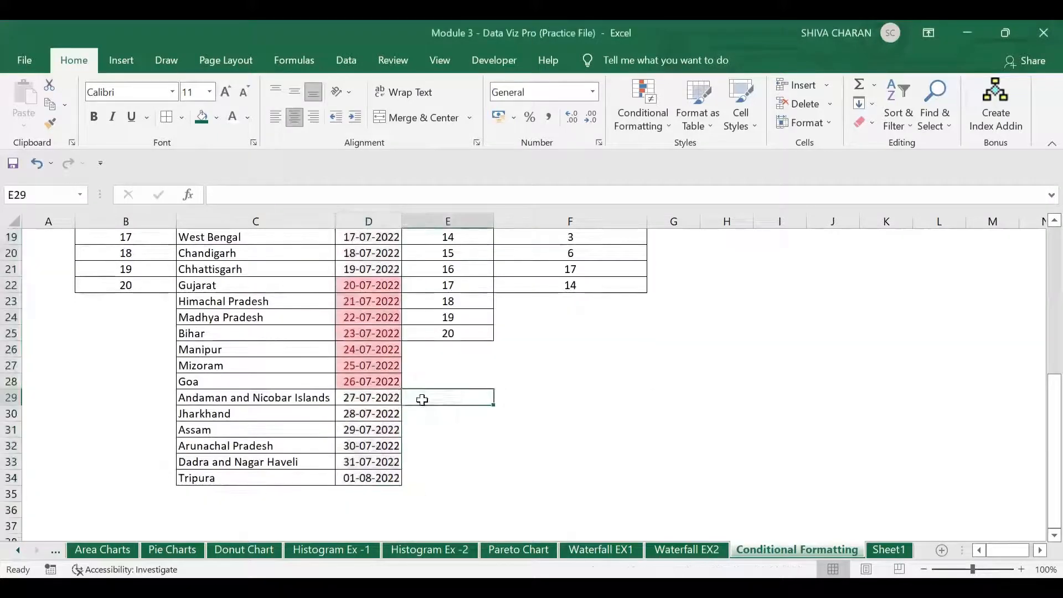
{"action": "left_click", "coordinate": [368, 386]}
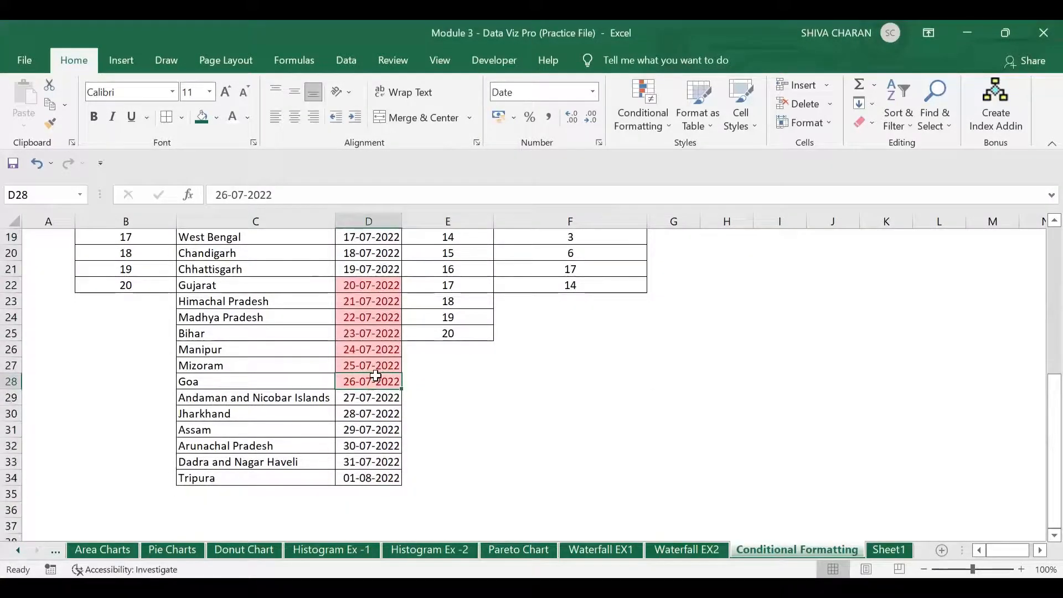
{"action": "left_click_drag", "start_coordinate": [375, 379], "coordinate": [369, 285]}
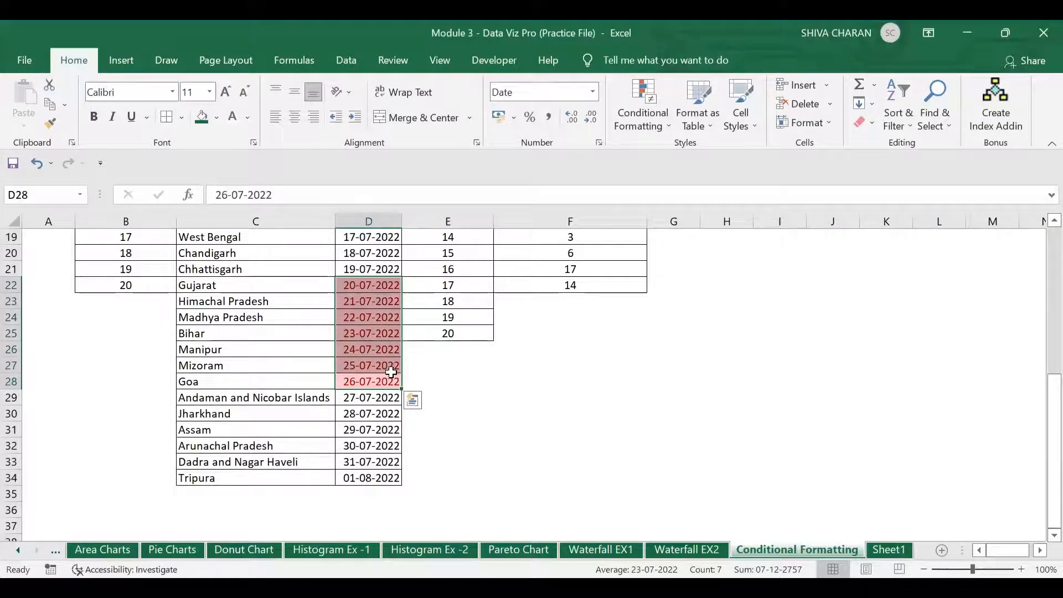
{"action": "left_click_drag", "start_coordinate": [373, 282], "coordinate": [370, 382]}
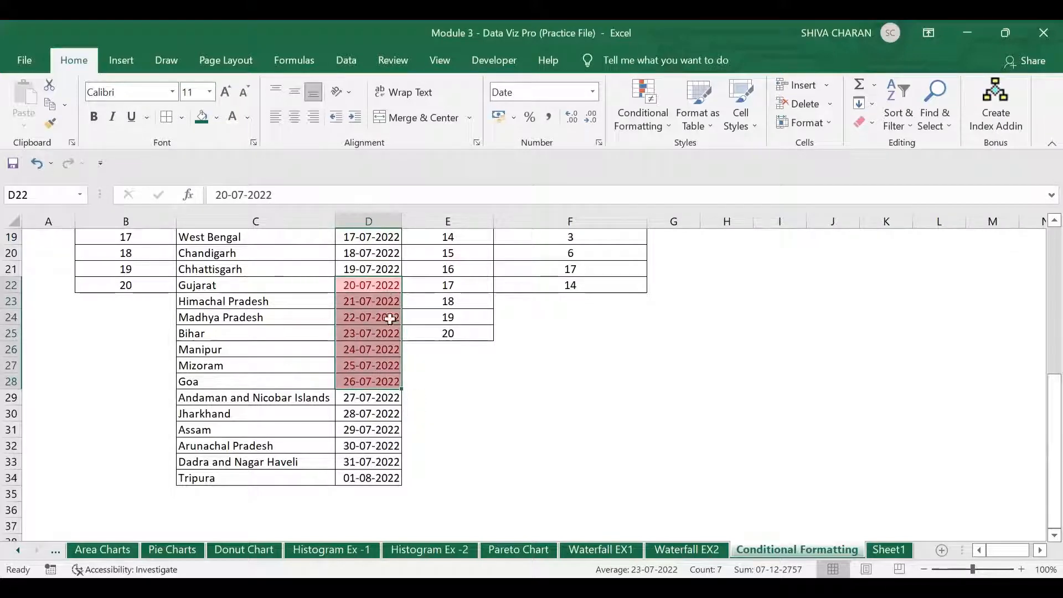
Add an A Date Occurring rule for Tomorrow to D22:D28 with Light Red Fill with Dark Red Text.
{"action": "scroll", "coordinate": [390, 319], "scroll_direction": "up", "scroll_amount": 2}
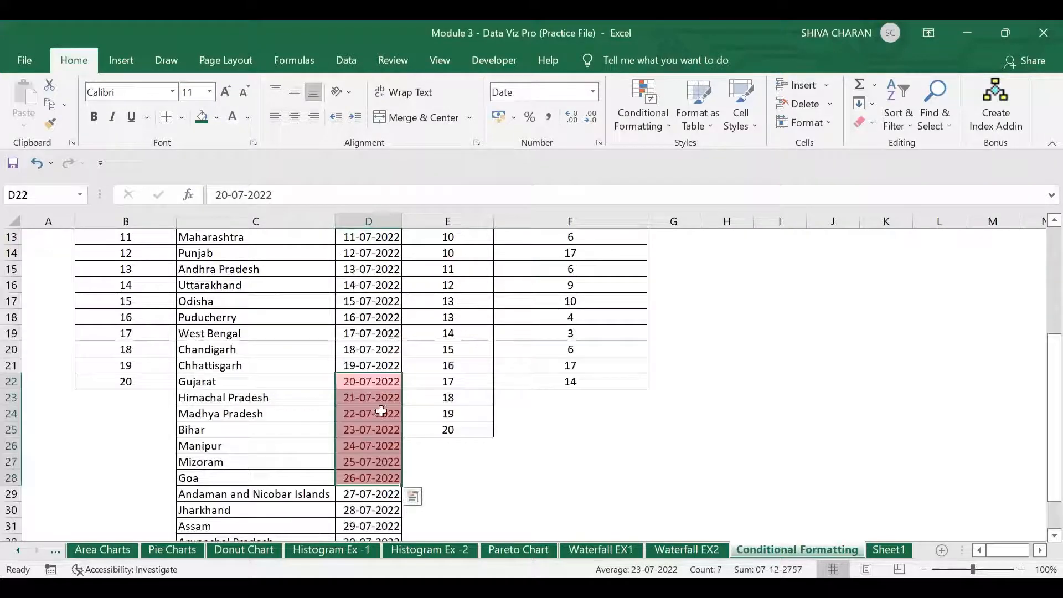
{"action": "left_click", "coordinate": [644, 129]}
{"action": "mouse_move", "coordinate": [699, 155]}
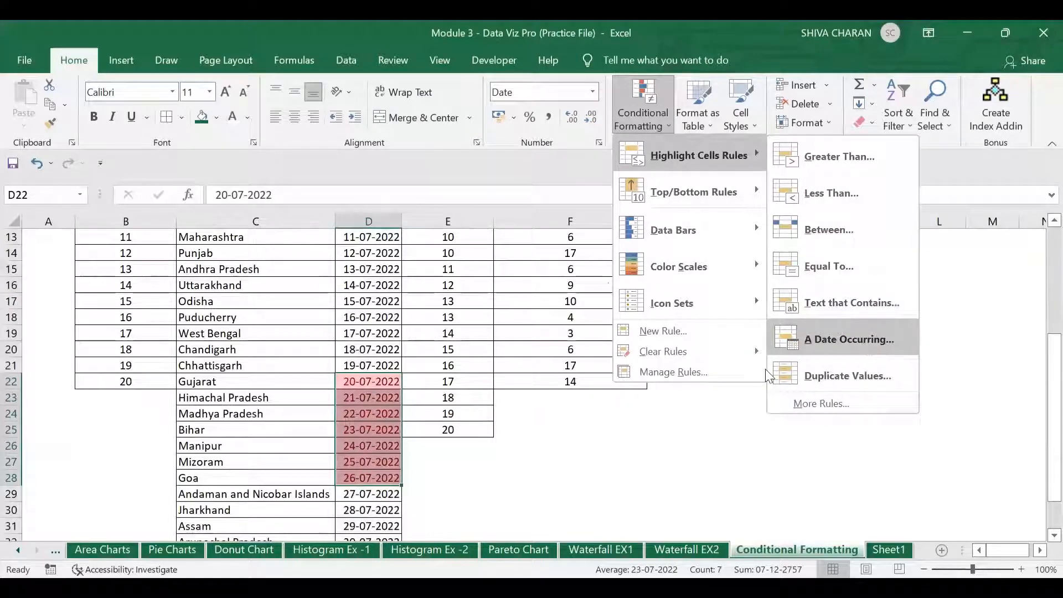
{"action": "left_click", "coordinate": [861, 341]}
{"action": "left_click", "coordinate": [595, 296]}
{"action": "left_click", "coordinate": [584, 334]}
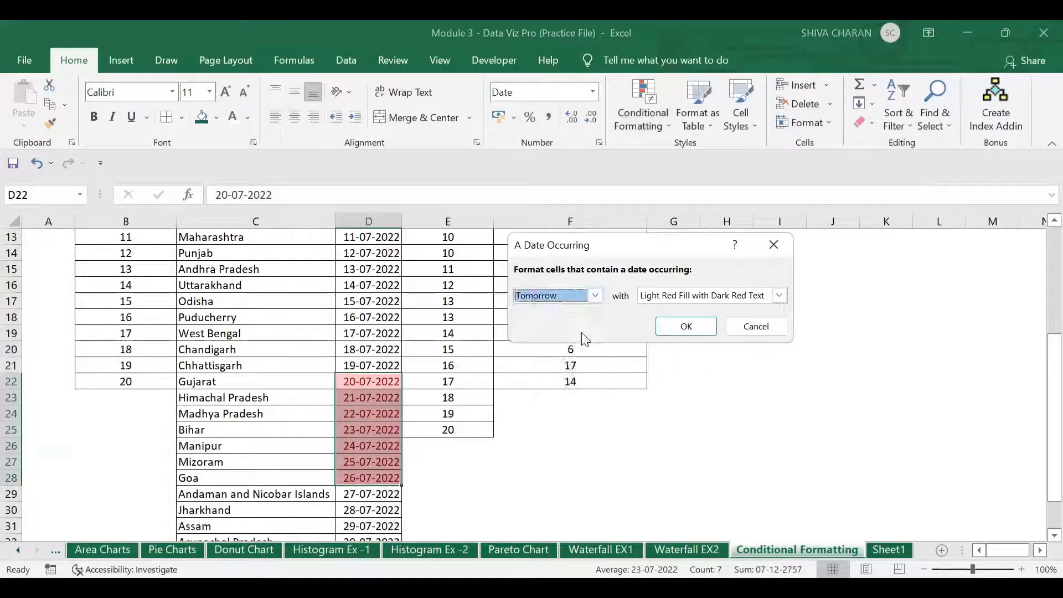
{"action": "left_click", "coordinate": [686, 325]}
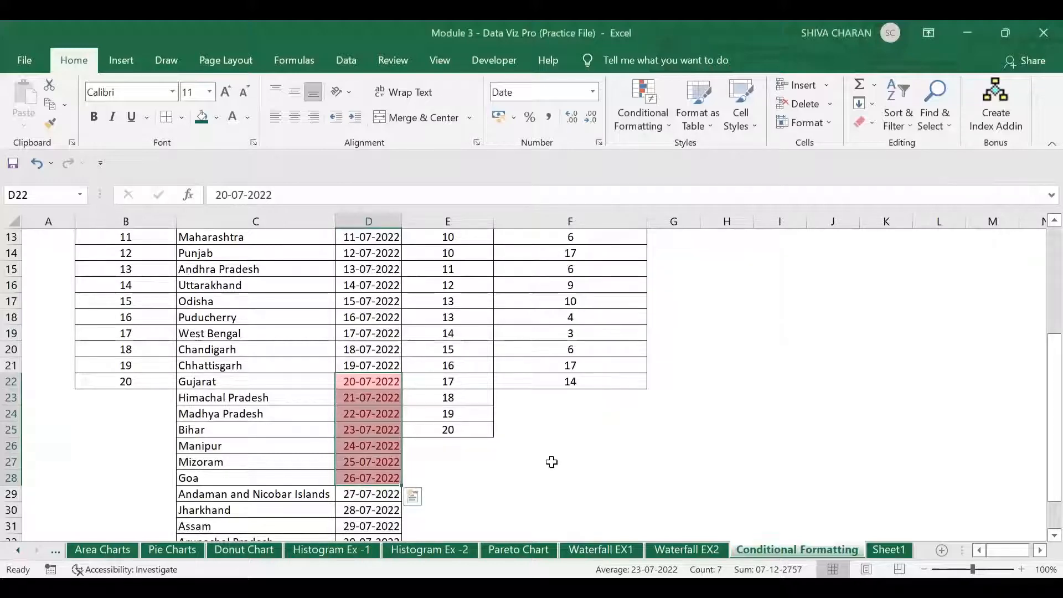
Clear the conditional formatting rules from the selected dates in D22:D28 and deselect them.
{"action": "scroll", "coordinate": [598, 451], "scroll_direction": "down", "scroll_amount": 1}
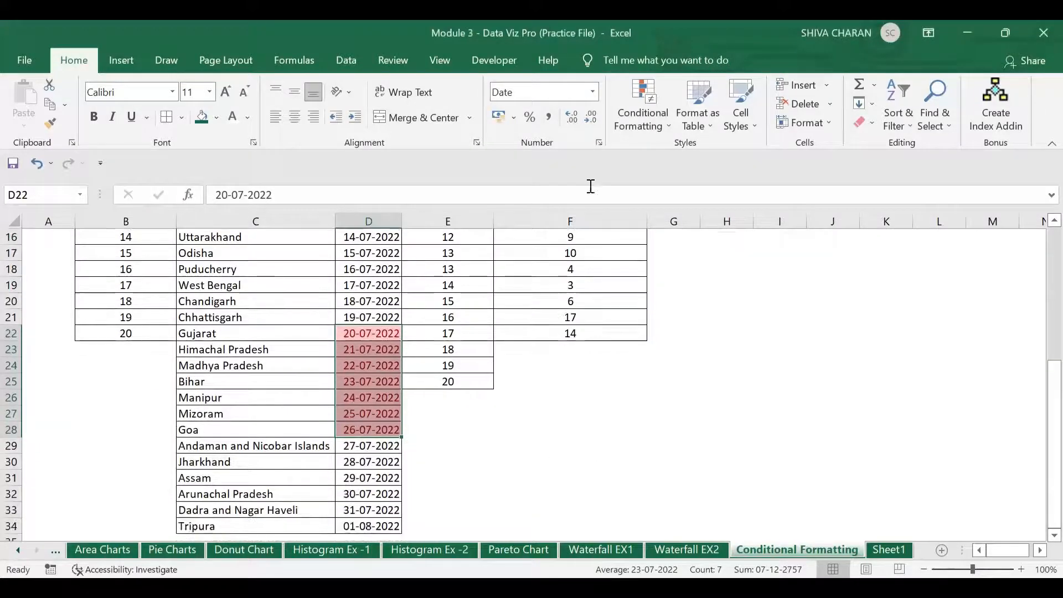
{"action": "left_click", "coordinate": [642, 108]}
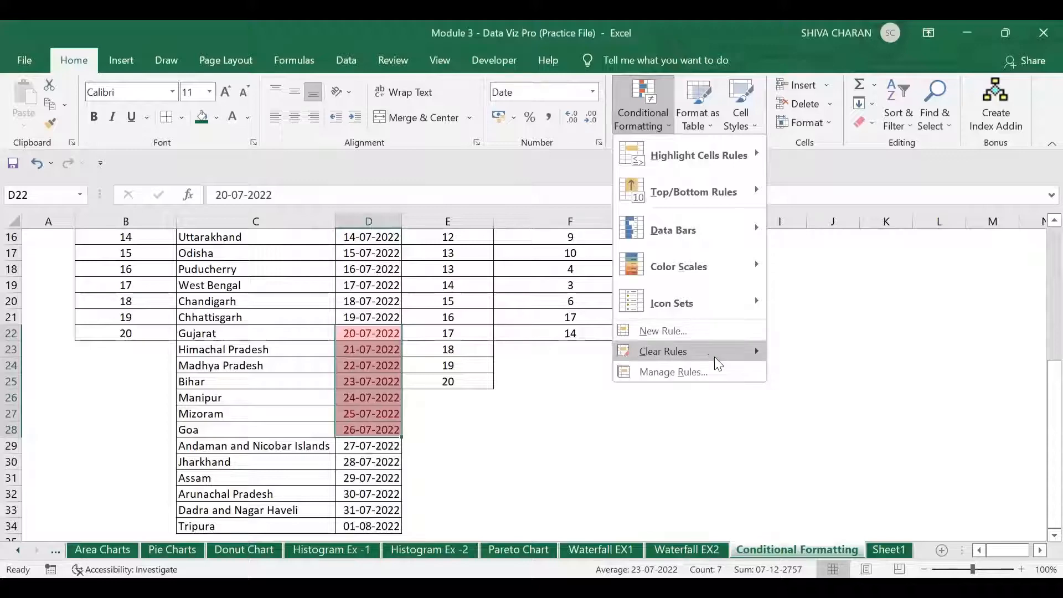
{"action": "left_click", "coordinate": [812, 350]}
{"action": "left_click", "coordinate": [554, 364]}
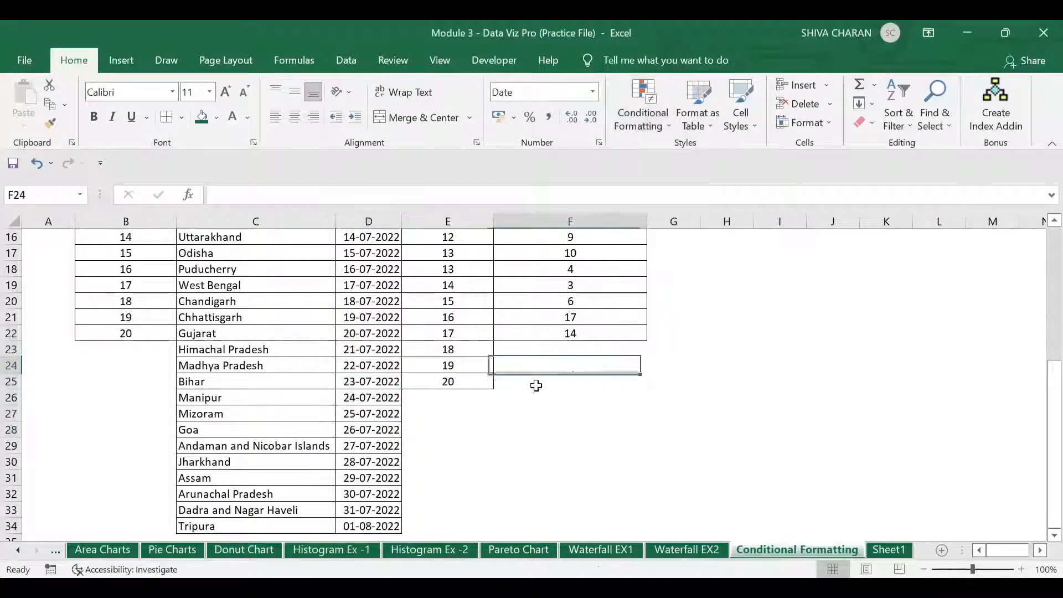
Select the Date Values in D3:D34 and open an A Date Occurring highlight rule for them.
{"action": "scroll", "coordinate": [395, 309], "scroll_direction": "up", "scroll_amount": 3}
{"action": "scroll", "coordinate": [395, 309], "scroll_direction": "up", "scroll_amount": 2}
{"action": "left_click", "coordinate": [382, 261]}
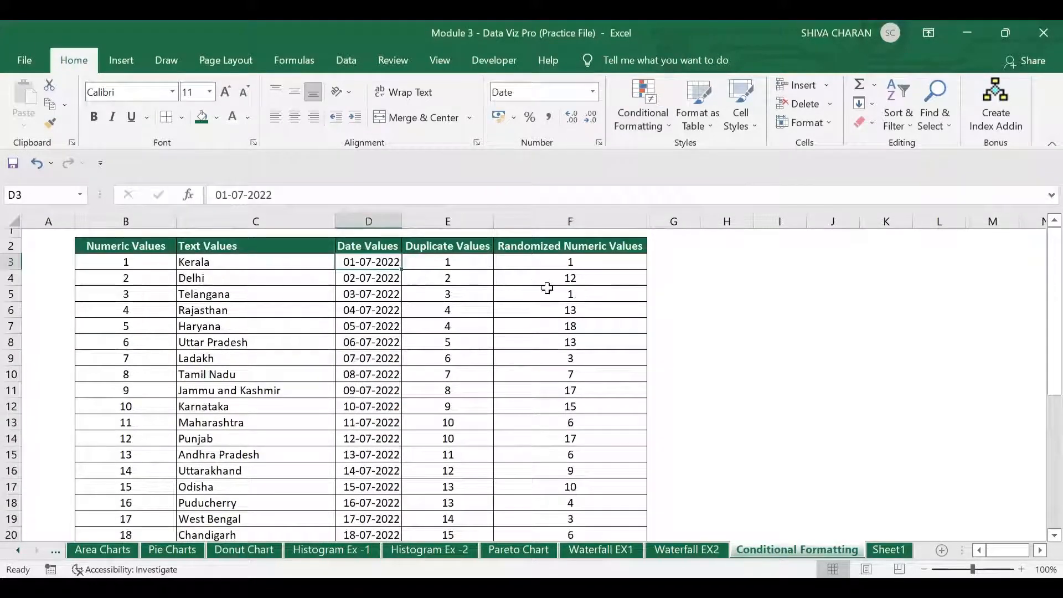
{"action": "key", "text": "ctrl+shift+Down"}
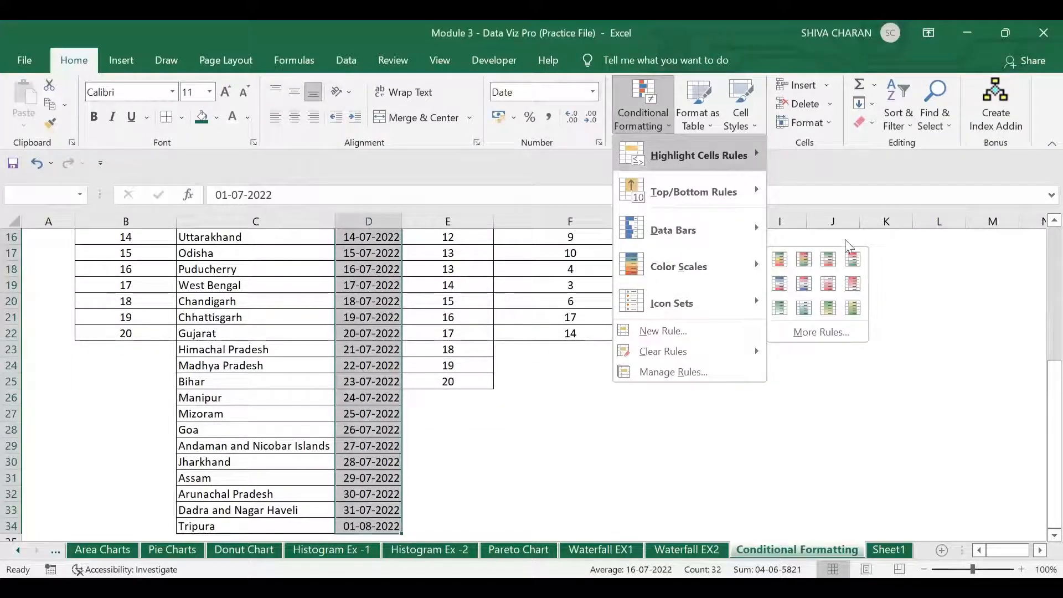
{"action": "mouse_move", "coordinate": [758, 148]}
{"action": "left_click", "coordinate": [852, 340]}
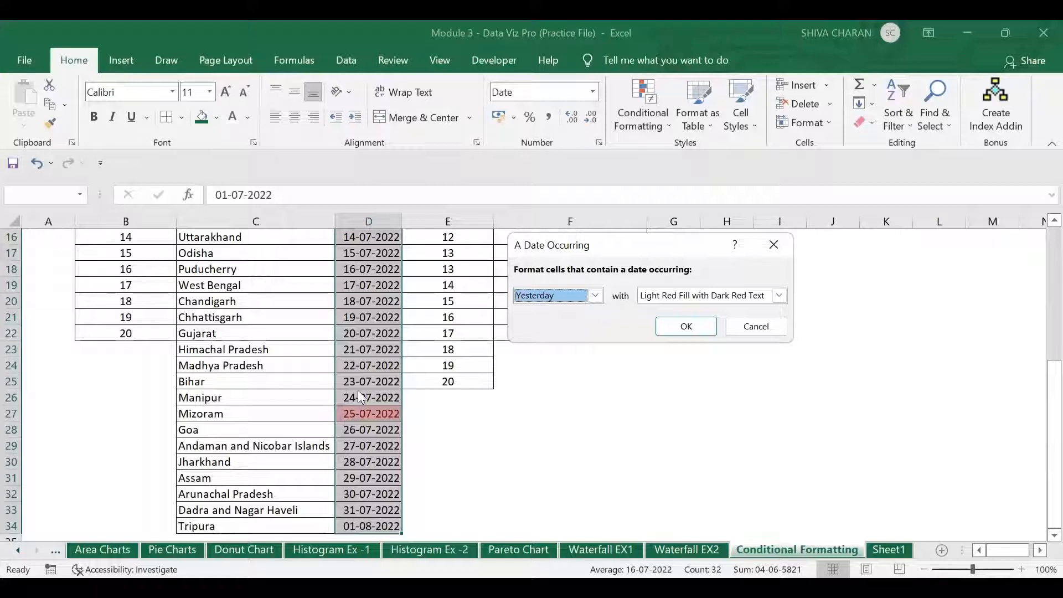
Preview the Today and Tomorrow options, and apply the date rule to D3:D34 for This Month with Light Red Fill with Dark Red Text.
{"action": "left_click", "coordinate": [596, 295]}
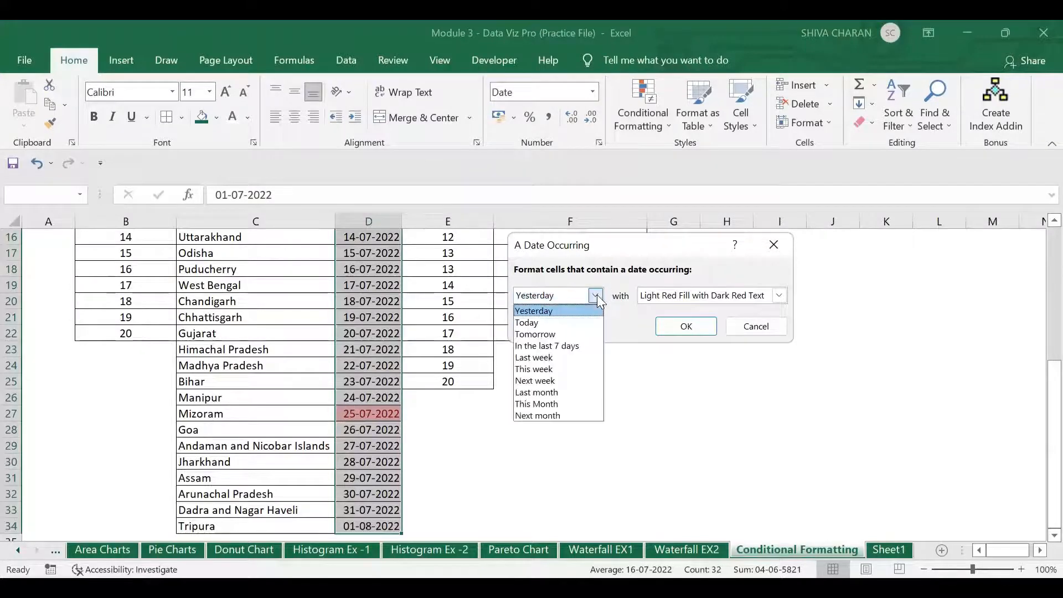
{"action": "left_click", "coordinate": [575, 322]}
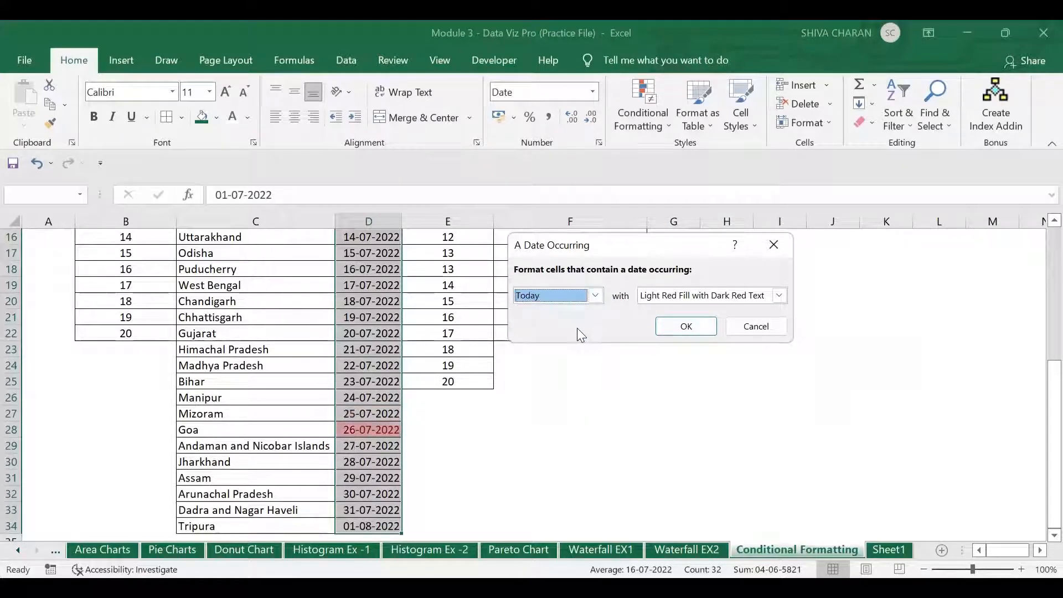
{"action": "left_click", "coordinate": [596, 295]}
{"action": "left_click", "coordinate": [576, 333]}
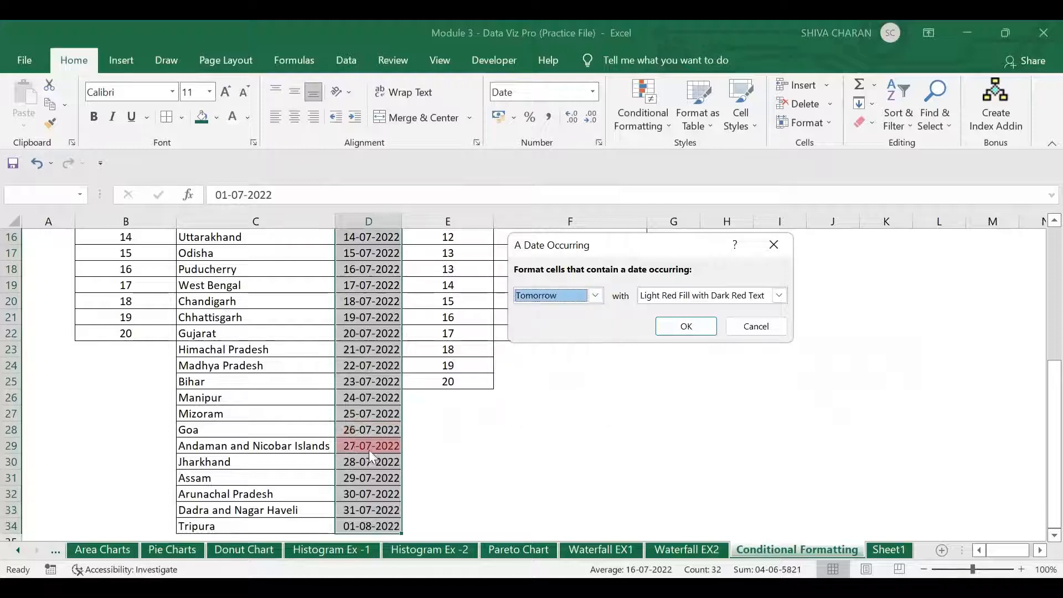
{"action": "left_click", "coordinate": [596, 295]}
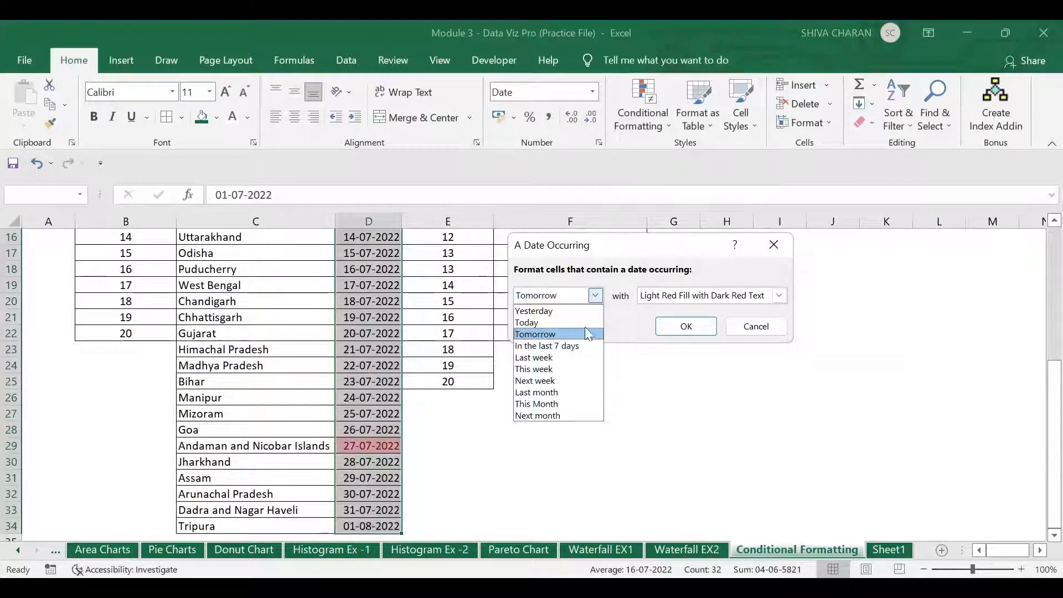
{"action": "left_click", "coordinate": [562, 402]}
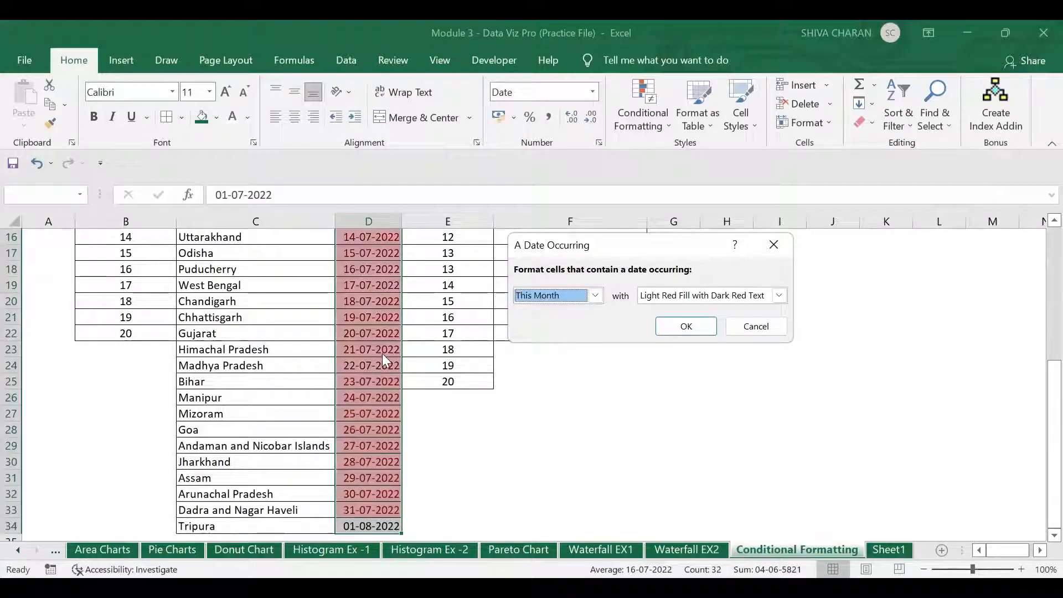
{"action": "left_click", "coordinate": [686, 326]}
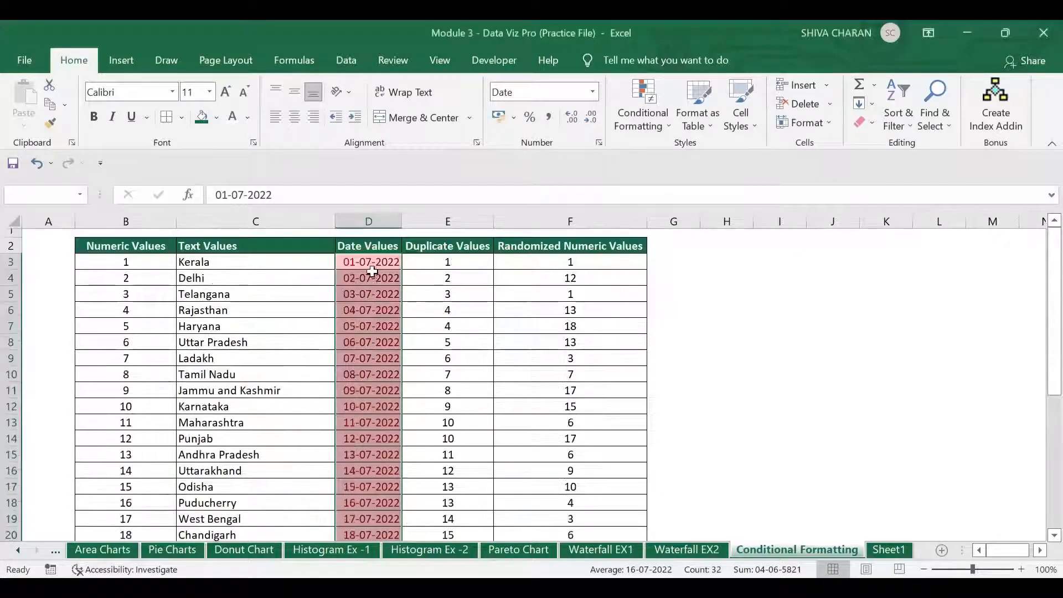
Check the highlighting down to D34, and clear the conditional formatting rules from the Date Values in D3:D34.
{"action": "scroll", "coordinate": [364, 293], "scroll_direction": "down", "scroll_amount": 4}
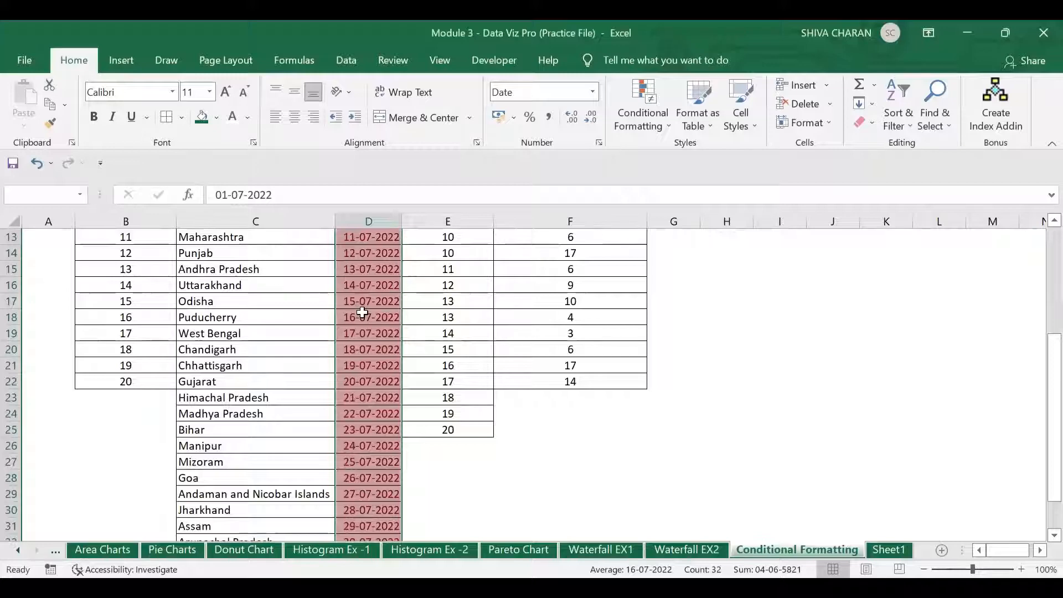
{"action": "scroll", "coordinate": [362, 312], "scroll_direction": "down", "scroll_amount": 3}
{"action": "left_click", "coordinate": [355, 430]}
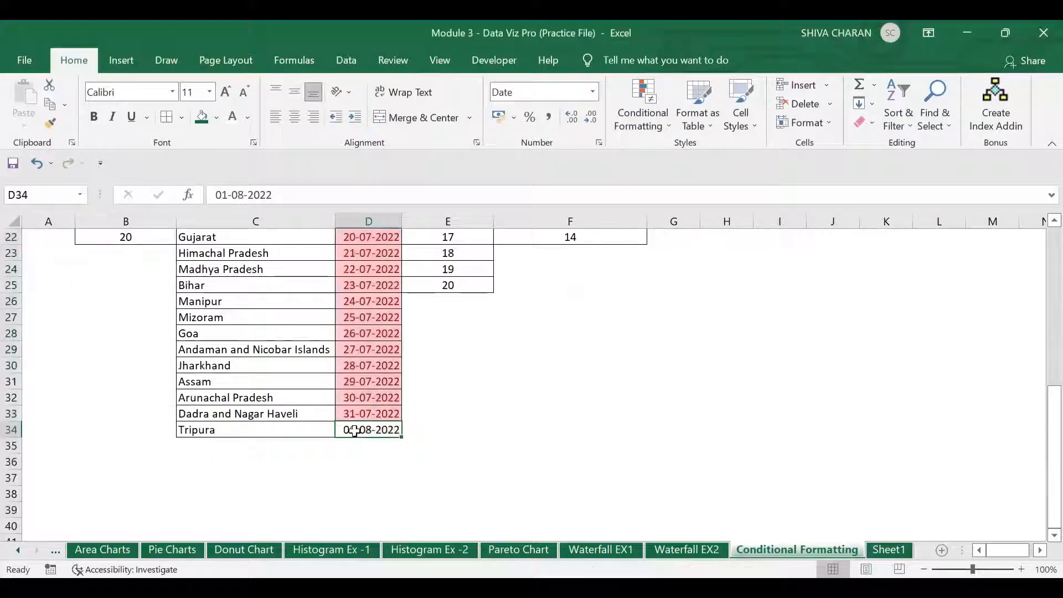
{"action": "scroll", "coordinate": [387, 360], "scroll_direction": "up", "scroll_amount": 7}
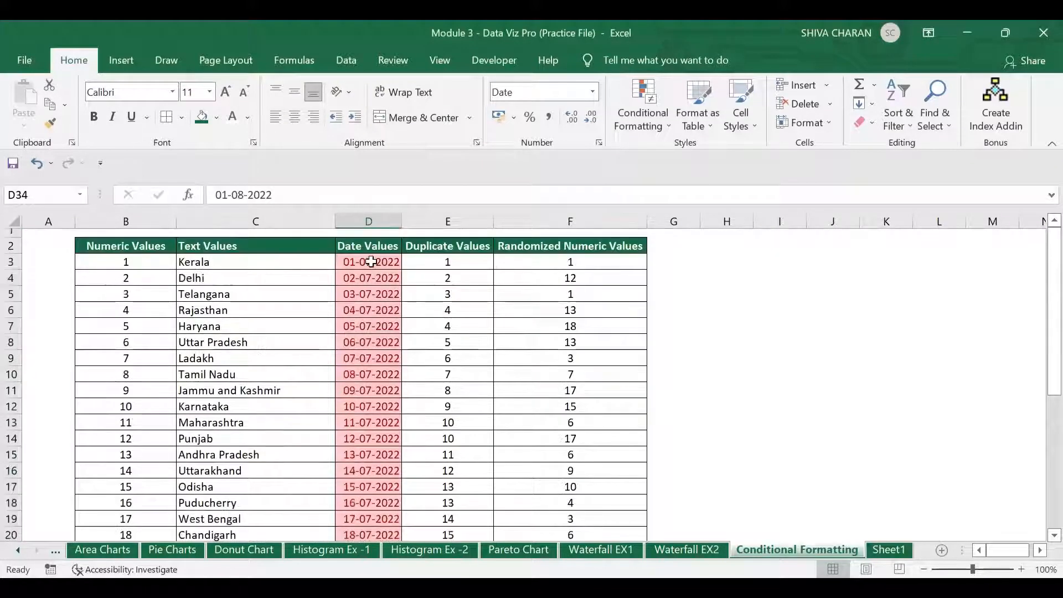
{"action": "left_click_drag", "start_coordinate": [371, 262], "coordinate": [383, 551]}
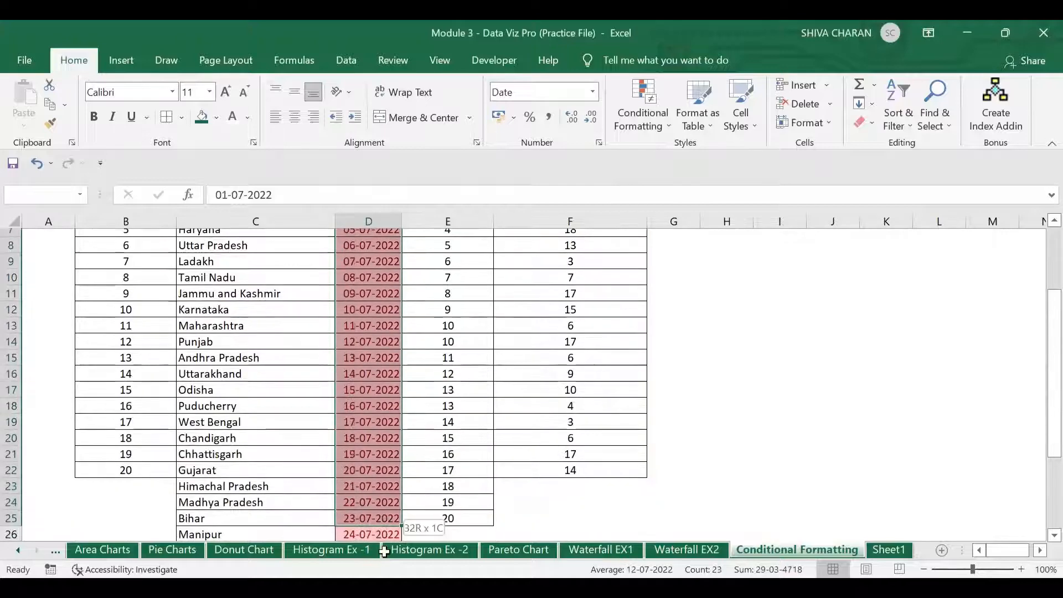
{"action": "scroll", "coordinate": [450, 349], "scroll_direction": "up", "scroll_amount": 2}
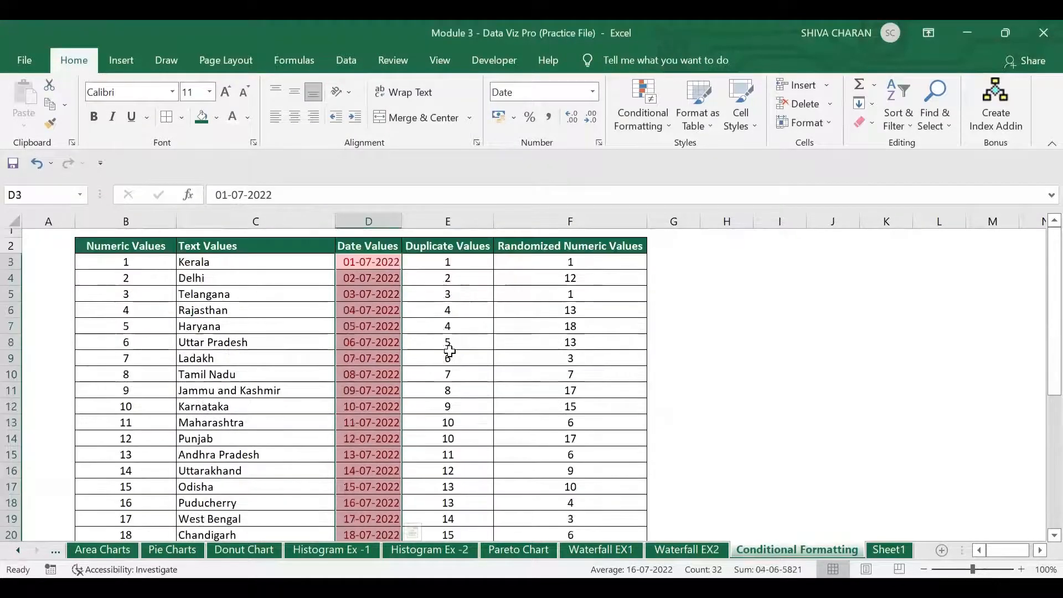
{"action": "left_click", "coordinate": [639, 122]}
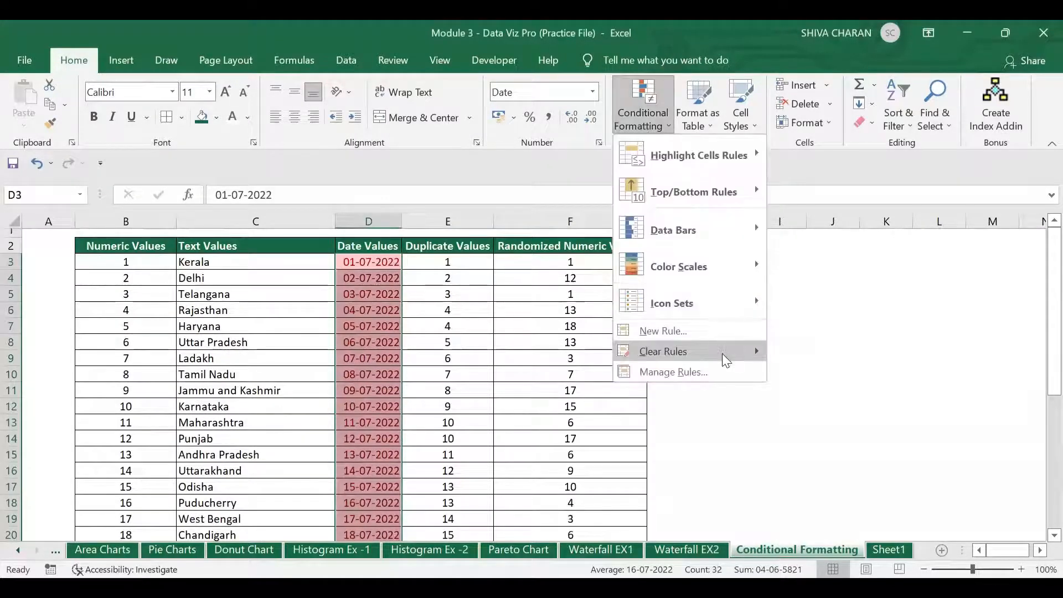
{"action": "mouse_move", "coordinate": [721, 357]}
{"action": "left_click", "coordinate": [803, 359]}
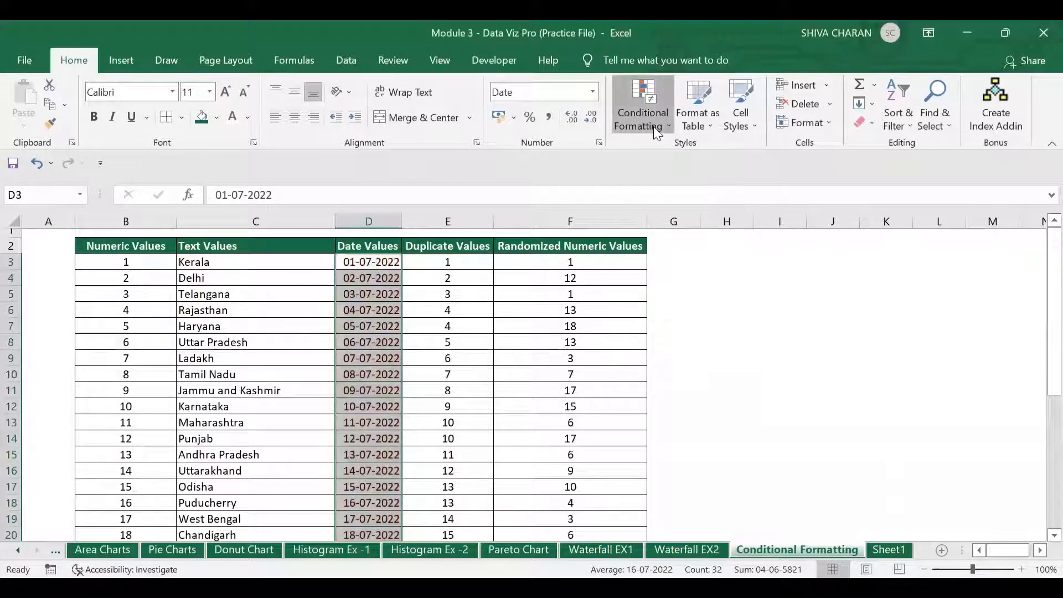
Select the Duplicate Values column entries in E3:E25 and open a Duplicate Values highlight rule for them.
{"action": "left_click", "coordinate": [653, 126]}
{"action": "mouse_move", "coordinate": [743, 154]}
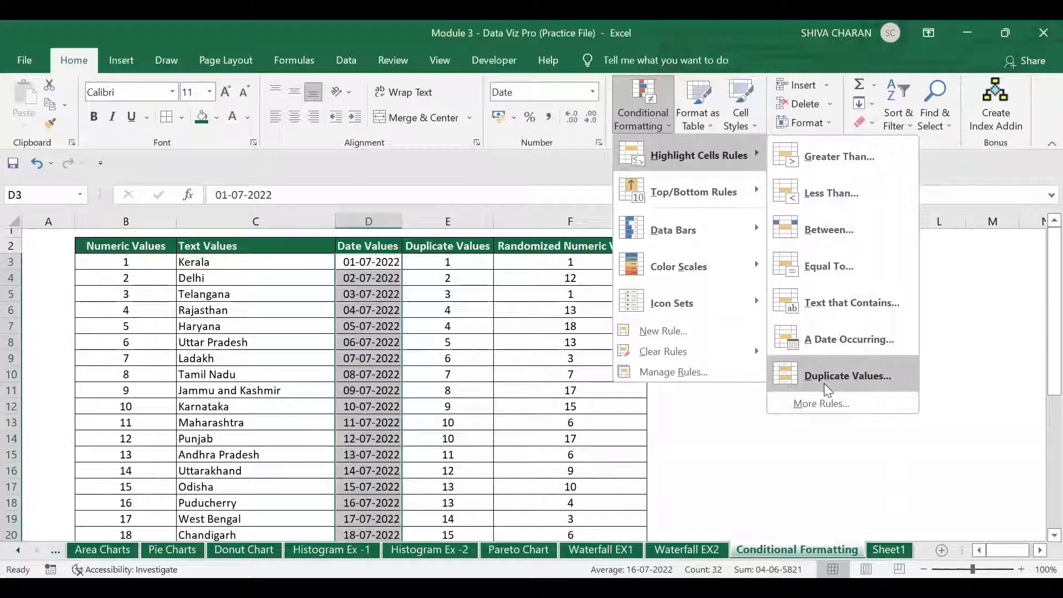
{"action": "left_click", "coordinate": [474, 420]}
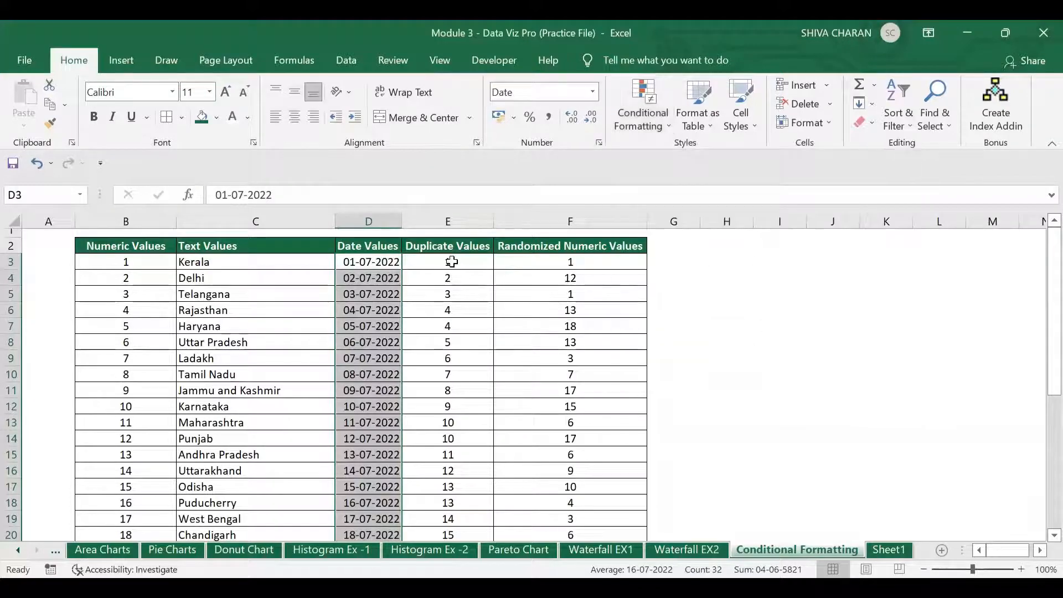
{"action": "left_click", "coordinate": [451, 261]}
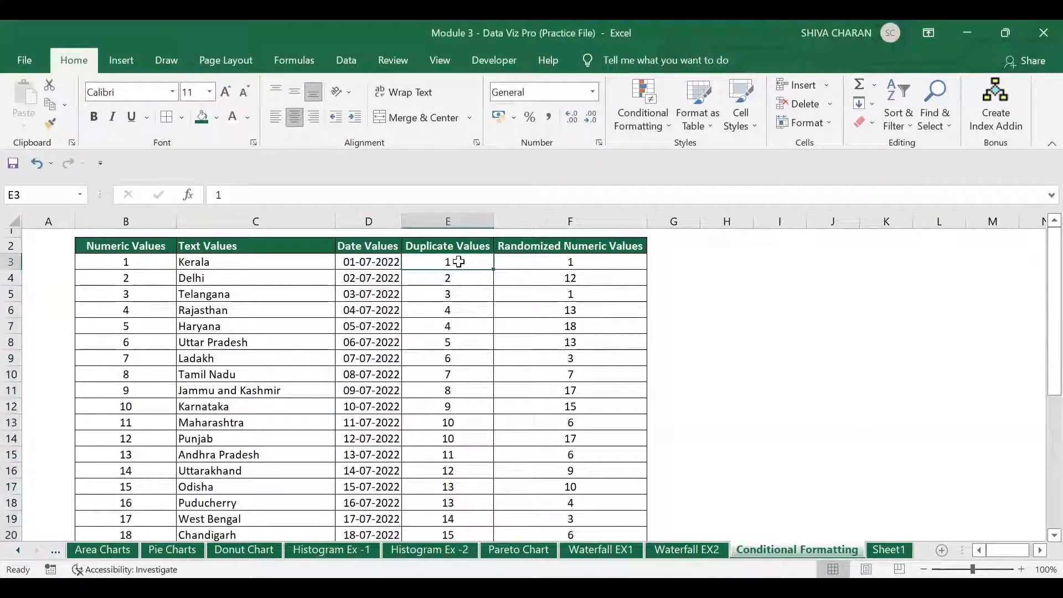
{"action": "left_click_drag", "start_coordinate": [459, 261], "coordinate": [448, 540]}
{"action": "scroll", "coordinate": [448, 387], "scroll_direction": "up", "scroll_amount": 2}
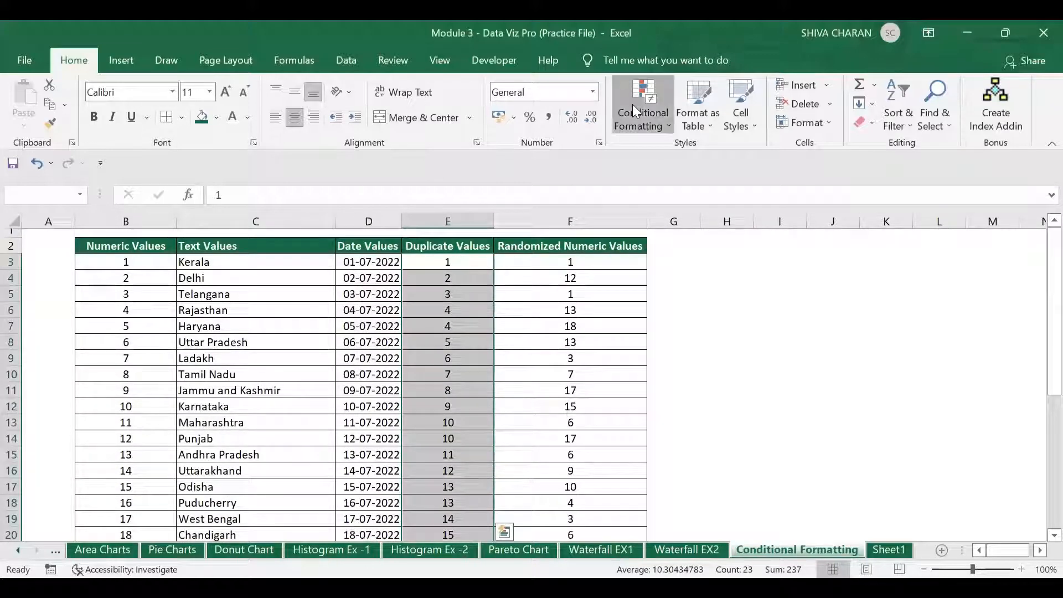
{"action": "left_click", "coordinate": [632, 104]}
{"action": "mouse_move", "coordinate": [657, 153]}
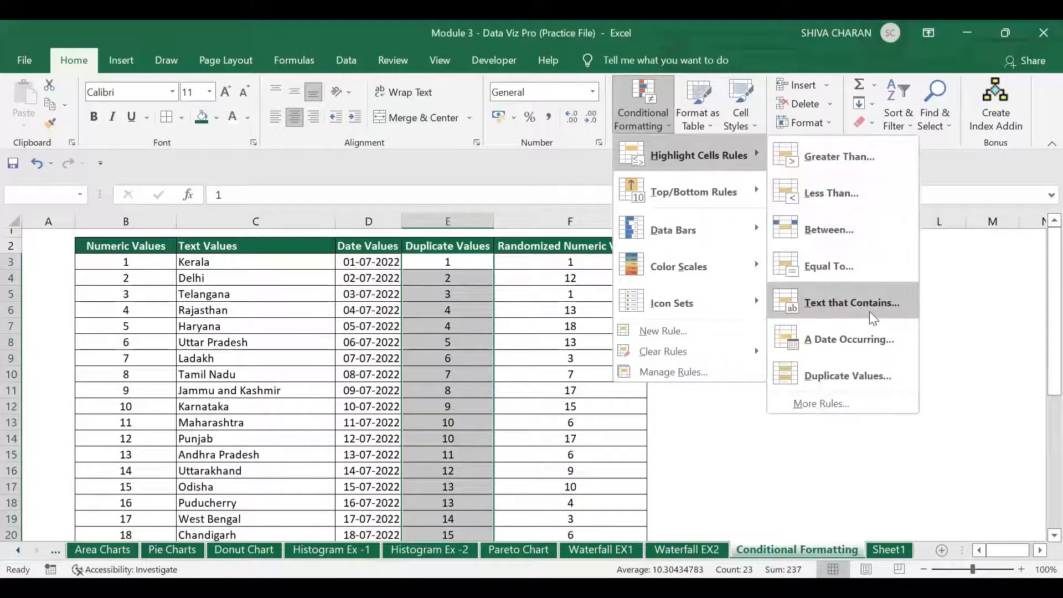
{"action": "left_click", "coordinate": [836, 385]}
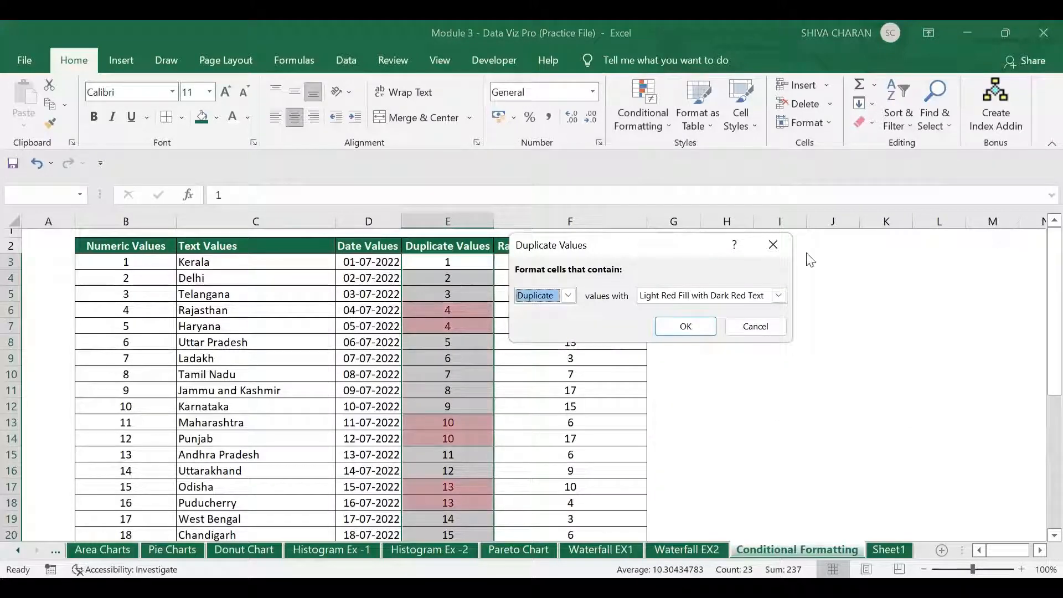
Preview the Duplicate and Unique options on E3:E25 with Light Red Fill with Dark Red Text, and cancel the rule.
{"action": "left_click_drag", "start_coordinate": [664, 244], "coordinate": [813, 268]}
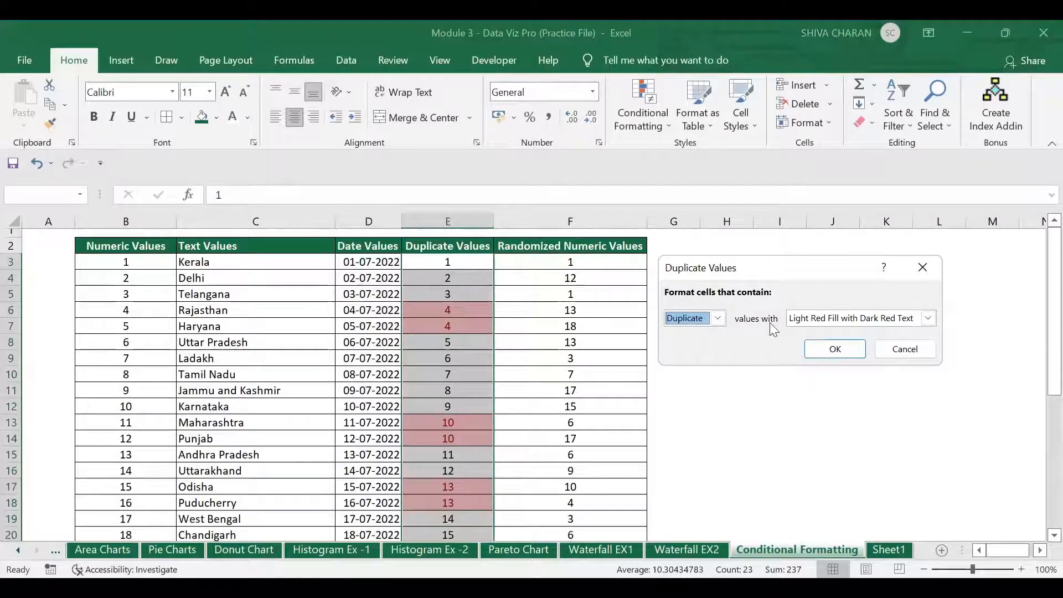
{"action": "left_click", "coordinate": [718, 318]}
{"action": "left_click", "coordinate": [682, 333]}
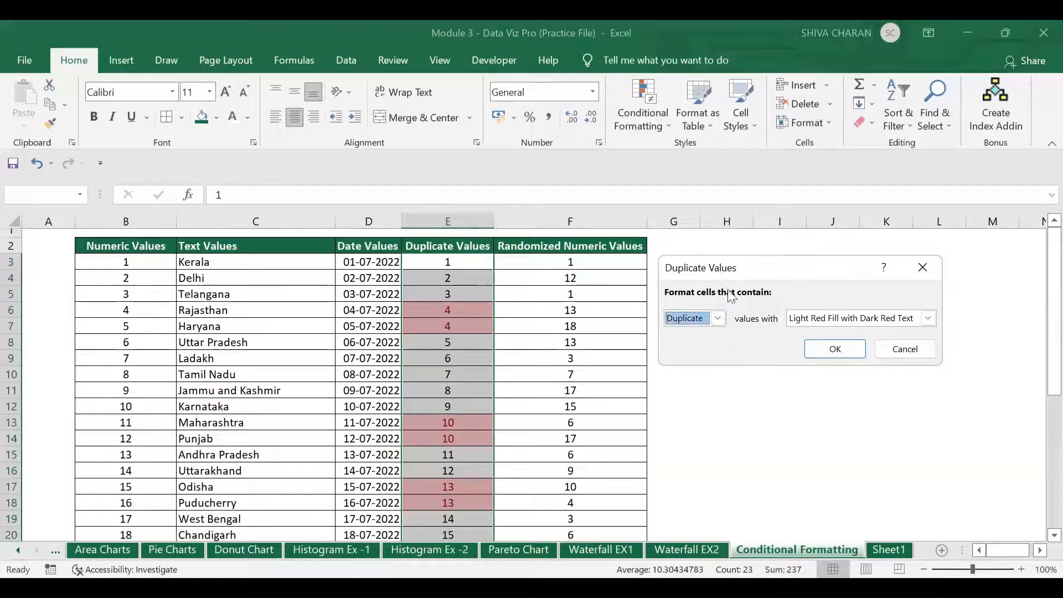
{"action": "left_click", "coordinate": [718, 320]}
{"action": "left_click", "coordinate": [697, 344]}
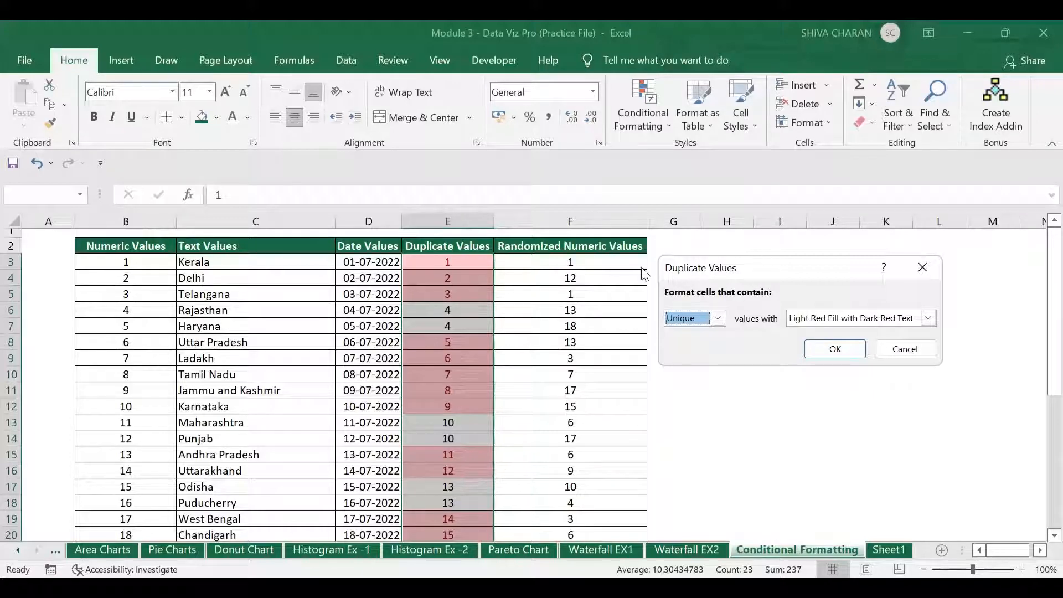
{"action": "left_click", "coordinate": [904, 348]}
{"action": "left_click", "coordinate": [644, 115]}
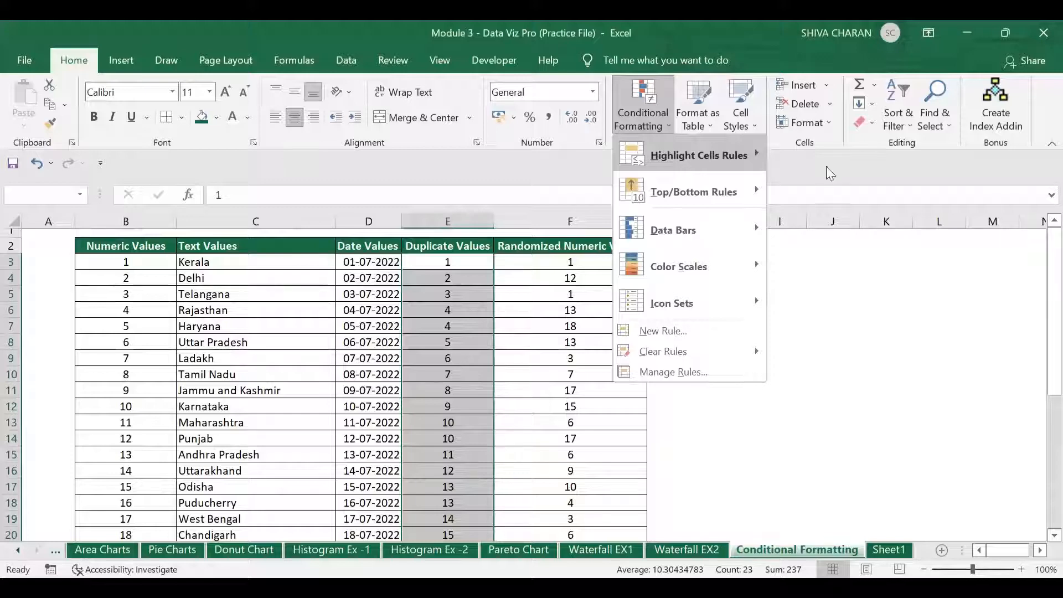
{"action": "mouse_move", "coordinate": [684, 161]}
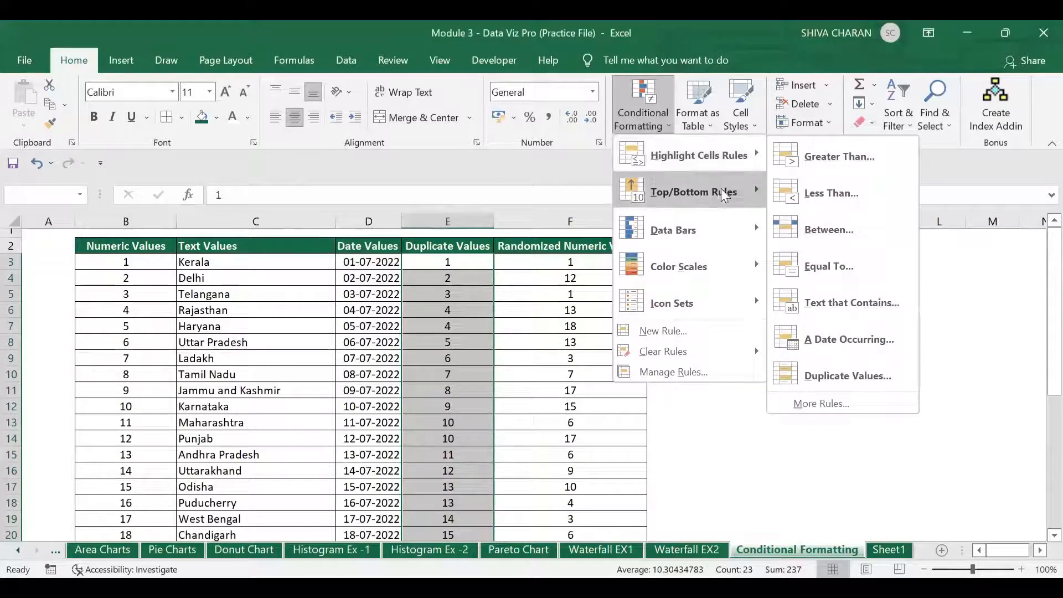
{"action": "mouse_move", "coordinate": [698, 191]}
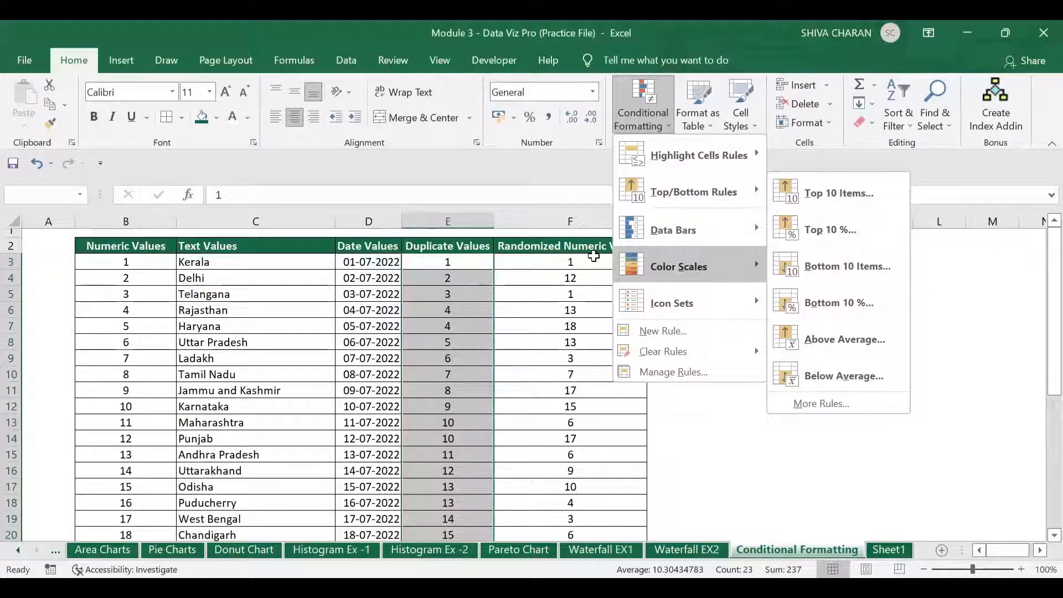
{"action": "left_click", "coordinate": [593, 257]}
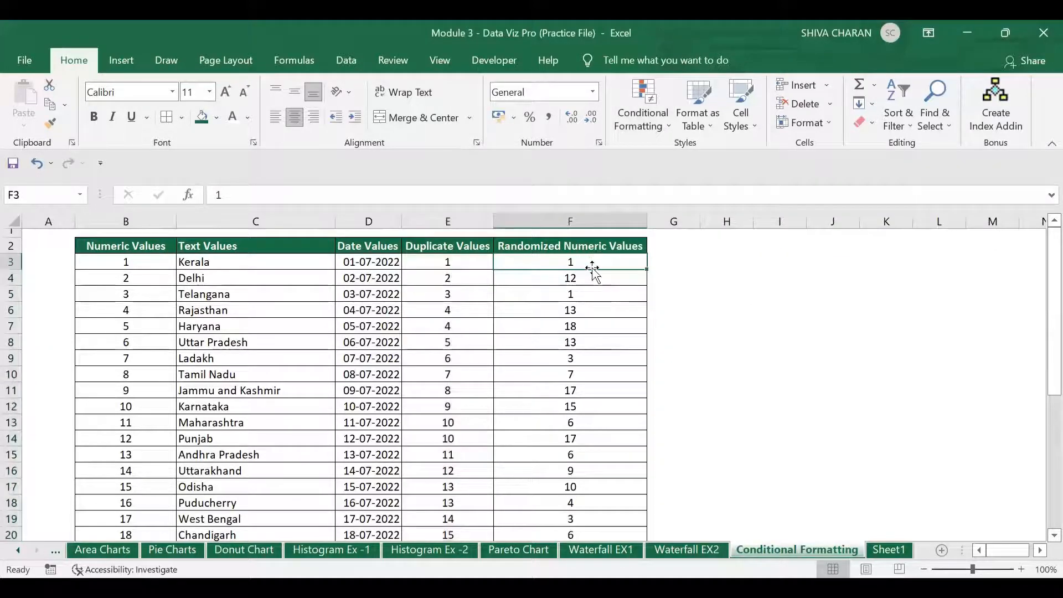
{"action": "left_click", "coordinate": [637, 125]}
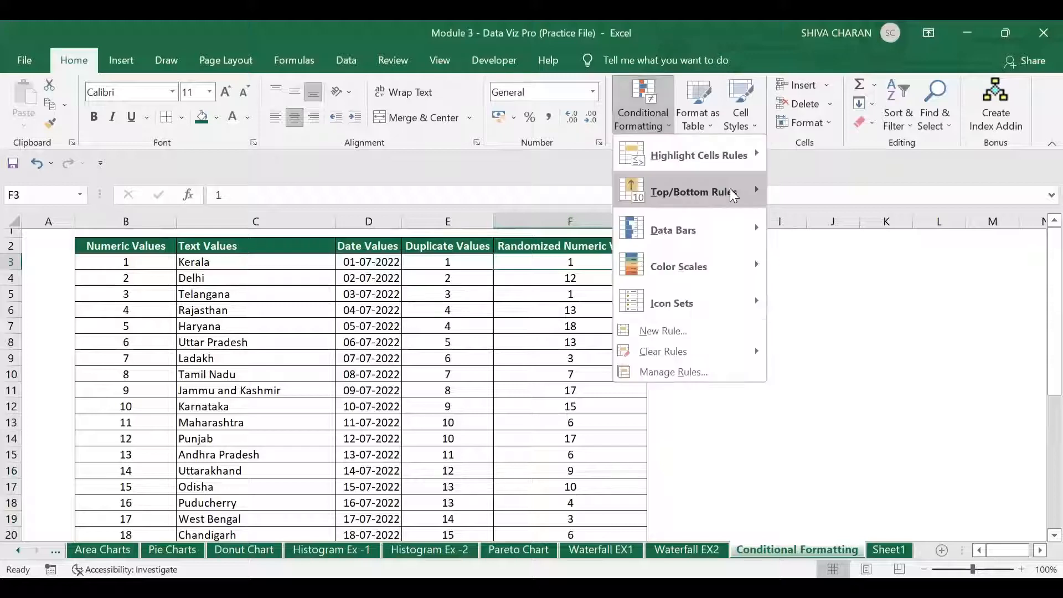
{"action": "mouse_move", "coordinate": [735, 190]}
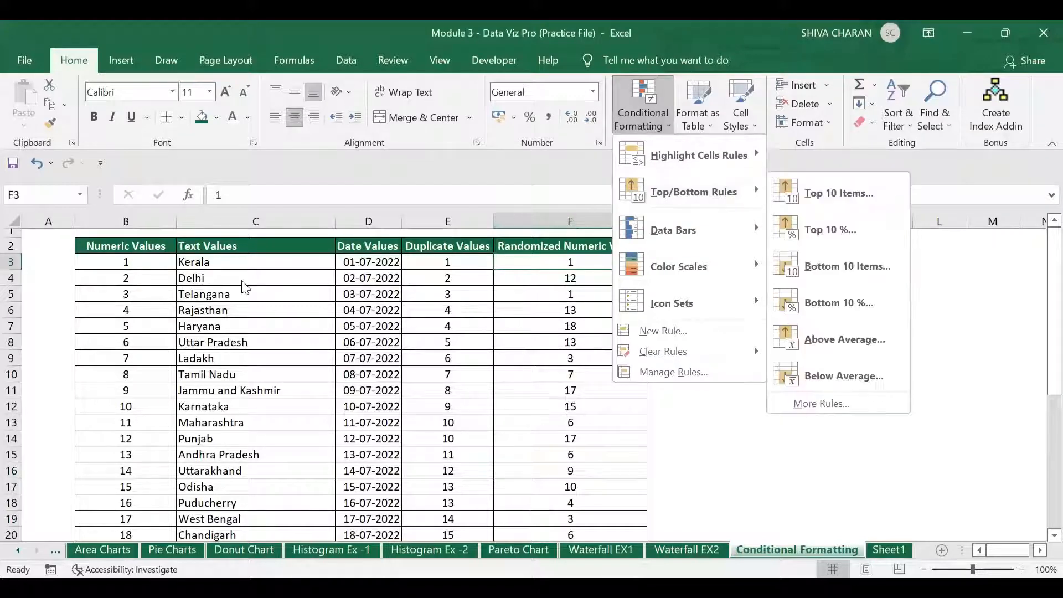
Select the Numeric Values in B3:B22 and open a Top 10 Items rule for them.
{"action": "left_click", "coordinate": [170, 267]}
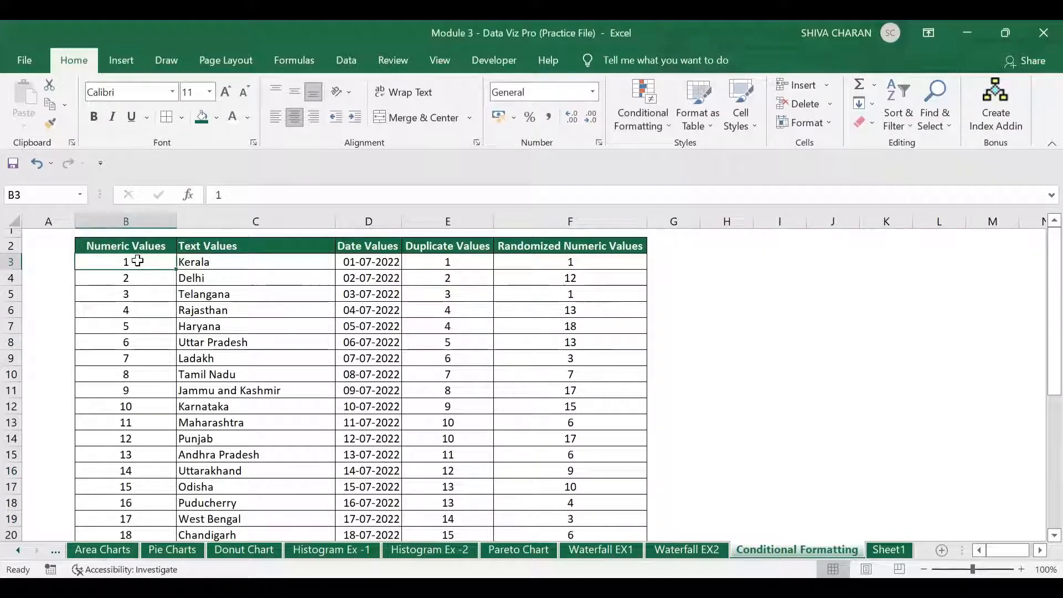
{"action": "key", "text": "ctrl+shift+Down"}
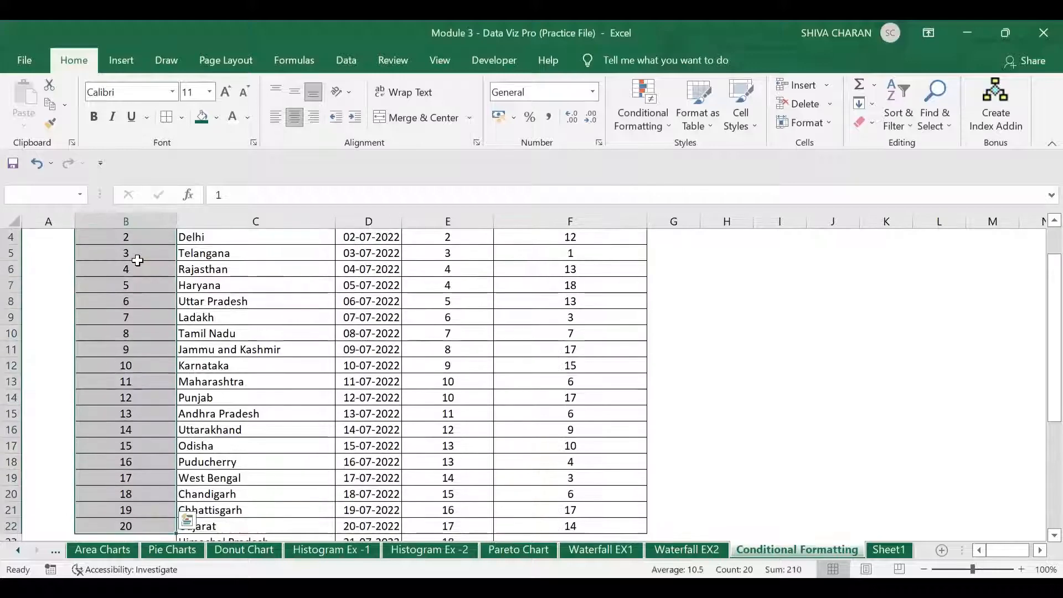
{"action": "scroll", "coordinate": [138, 261], "scroll_direction": "up", "scroll_amount": 1}
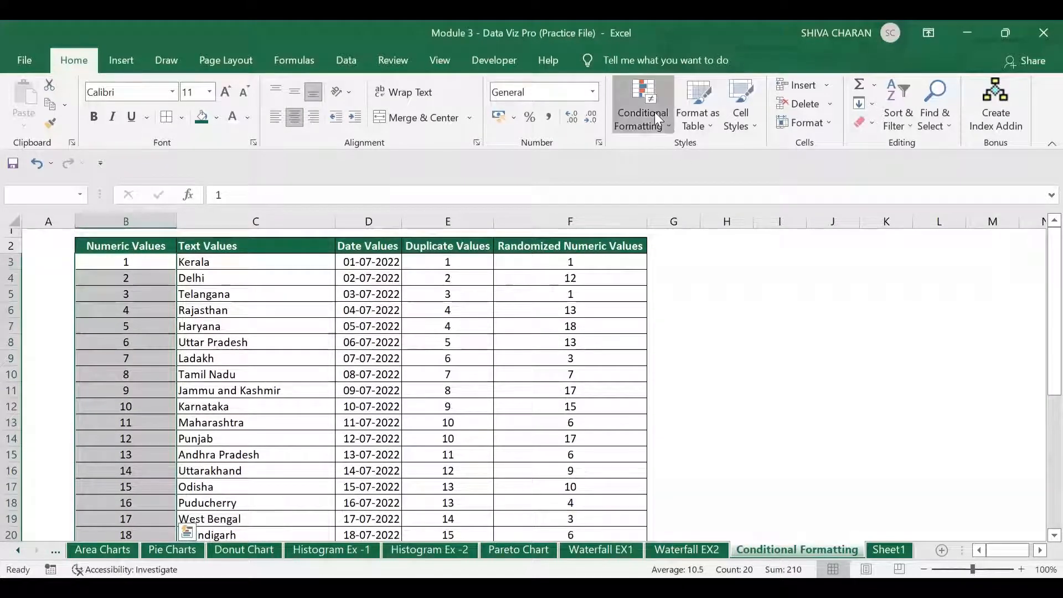
{"action": "left_click", "coordinate": [653, 112]}
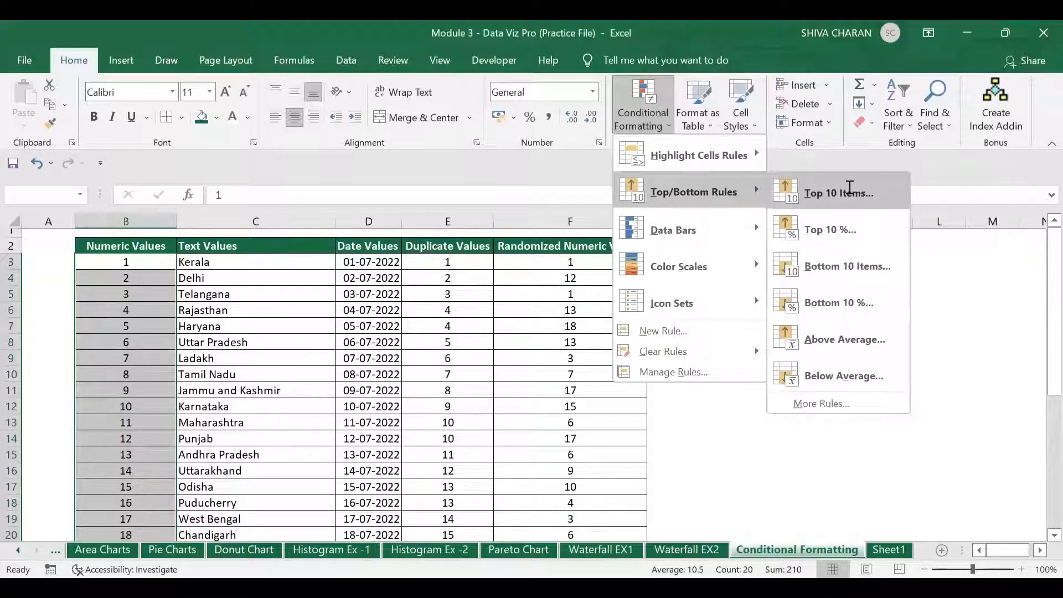
{"action": "left_click", "coordinate": [828, 191]}
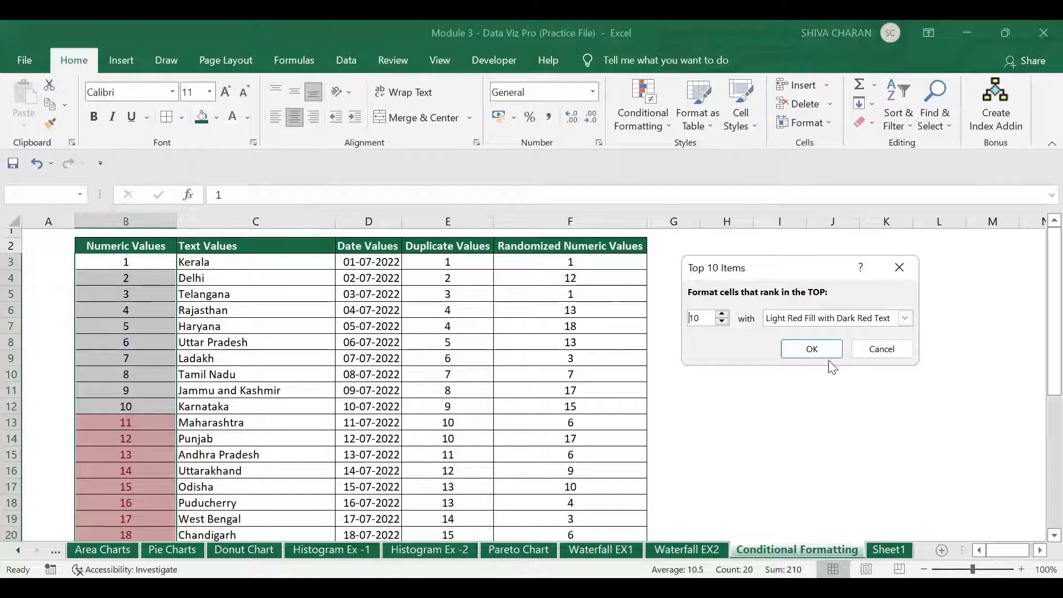
Preview the top-ranking rule with 9 and 13 items, and apply it for 10 items with Light Red Fill with Dark Red Text.
{"action": "left_click", "coordinate": [722, 321]}
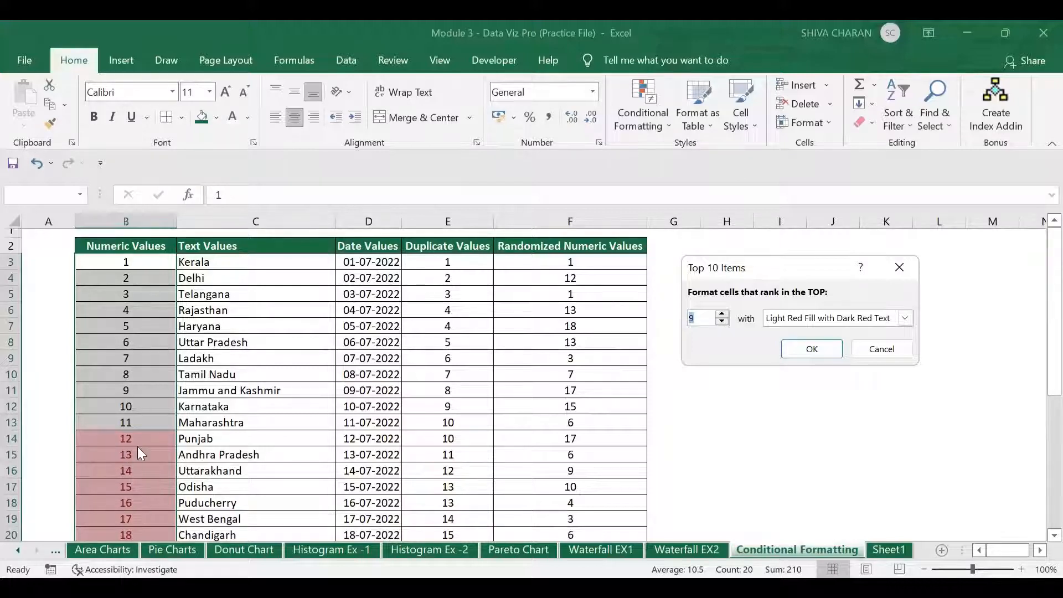
{"action": "left_click", "coordinate": [722, 314]}
{"action": "left_click", "coordinate": [722, 314]}
{"action": "left_click", "coordinate": [722, 315]}
{"action": "left_click", "coordinate": [722, 315]}
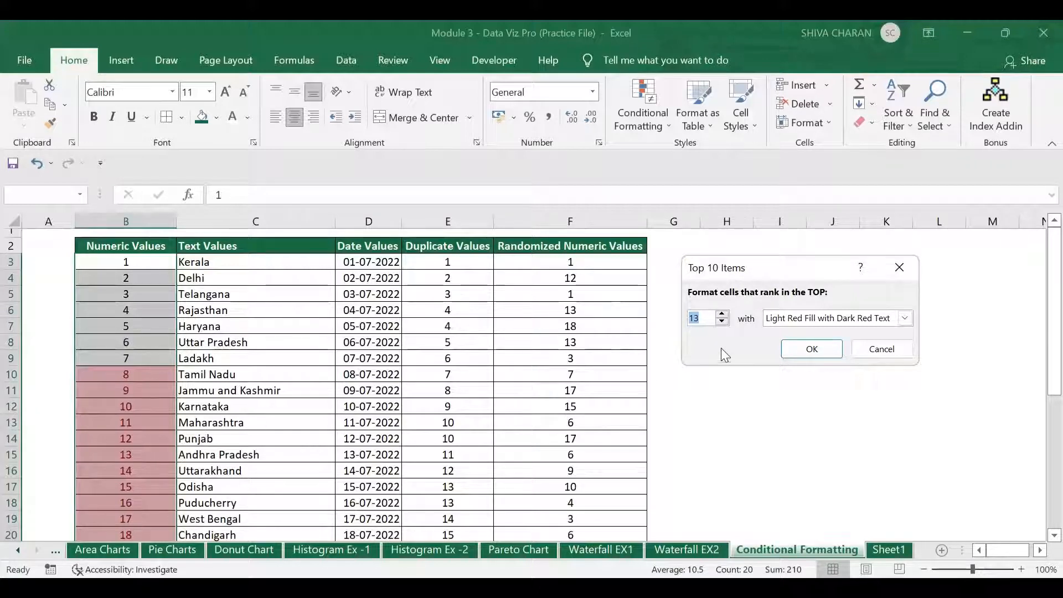
{"action": "left_click", "coordinate": [722, 321]}
{"action": "left_click", "coordinate": [721, 322]}
{"action": "left_click", "coordinate": [721, 321]}
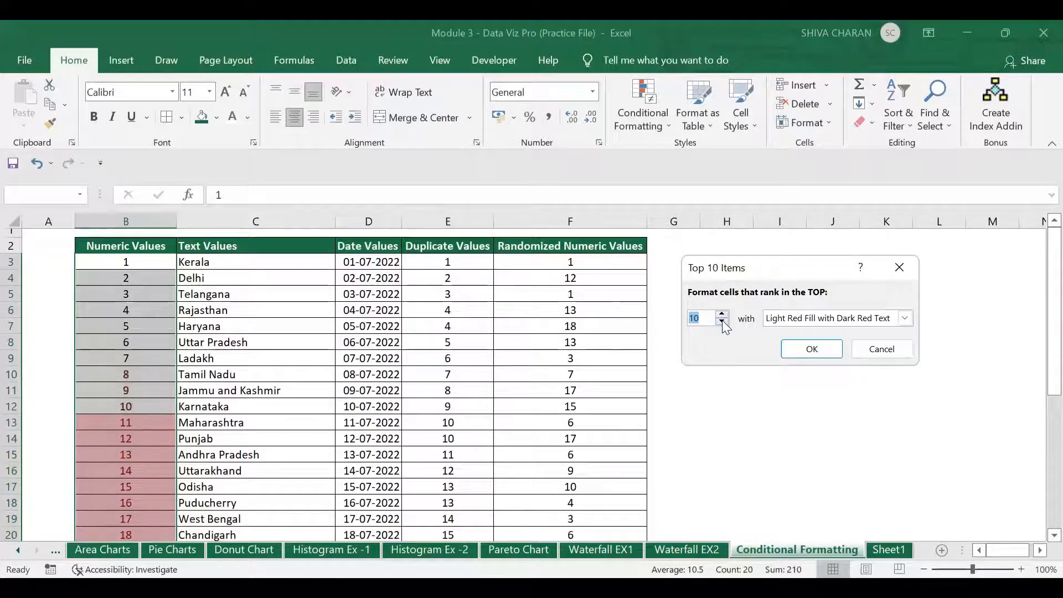
{"action": "left_click", "coordinate": [812, 354]}
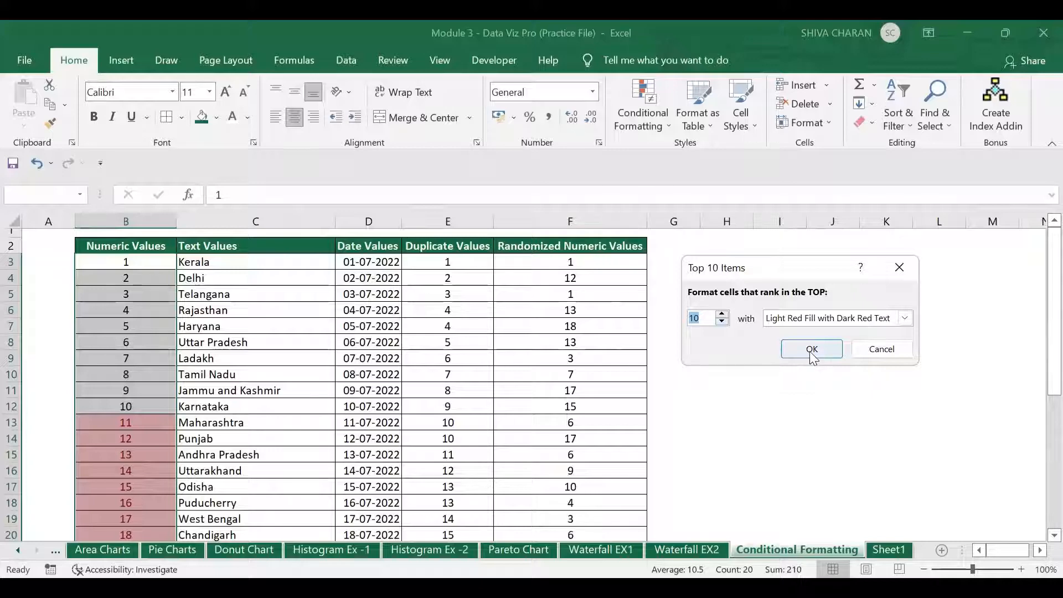
Check the highlighted cells B13:B22, and clear the conditional formatting rules from the Numeric Values in B3:B22.
{"action": "scroll", "coordinate": [181, 390], "scroll_direction": "down", "scroll_amount": 2}
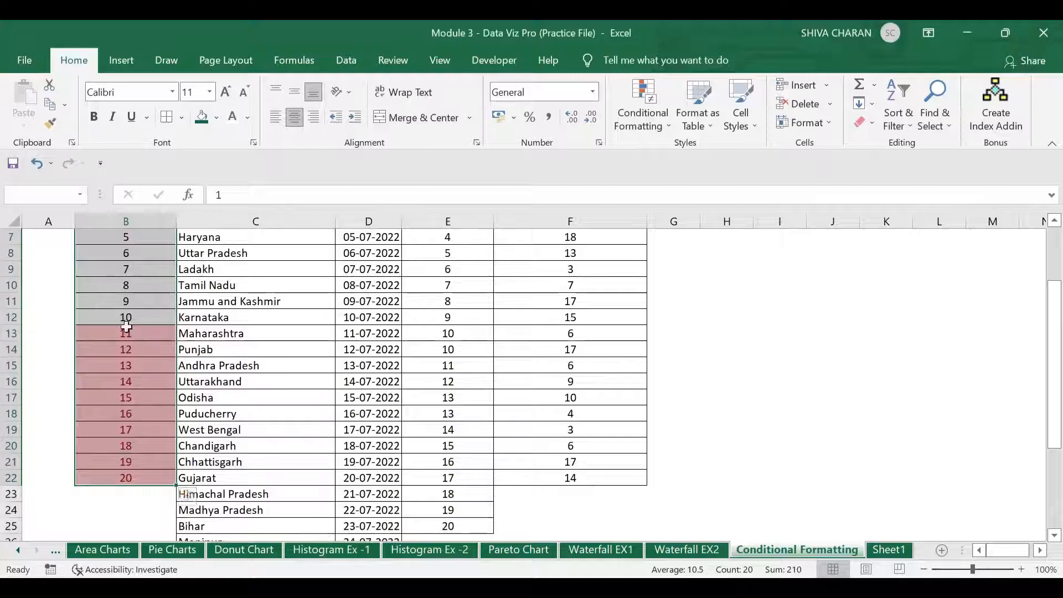
{"action": "left_click_drag", "start_coordinate": [142, 333], "coordinate": [155, 475]}
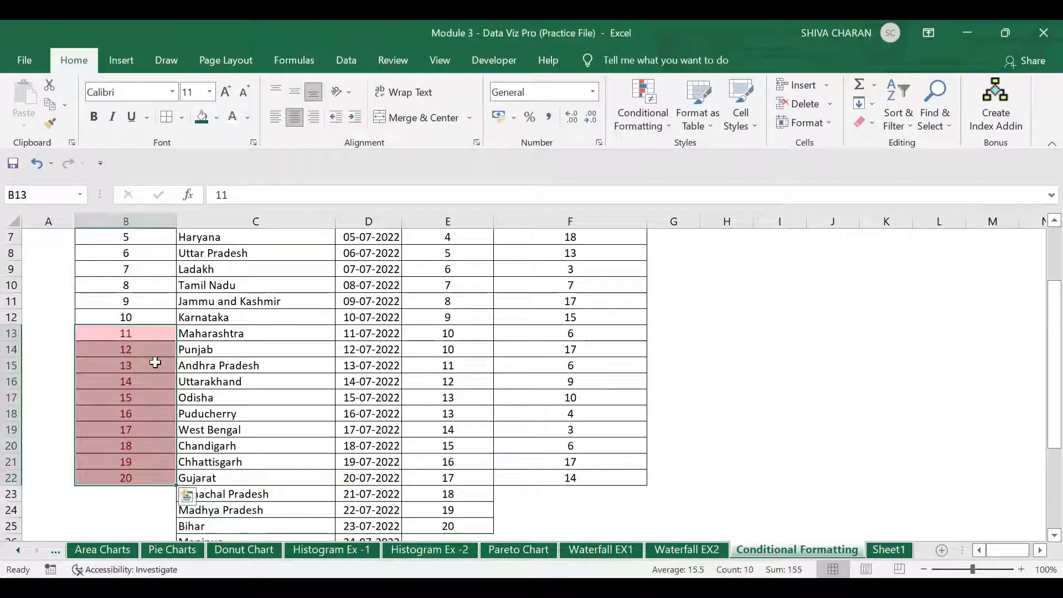
{"action": "left_click_drag", "start_coordinate": [152, 339], "coordinate": [155, 476]}
{"action": "scroll", "coordinate": [148, 448], "scroll_direction": "up", "scroll_amount": 2}
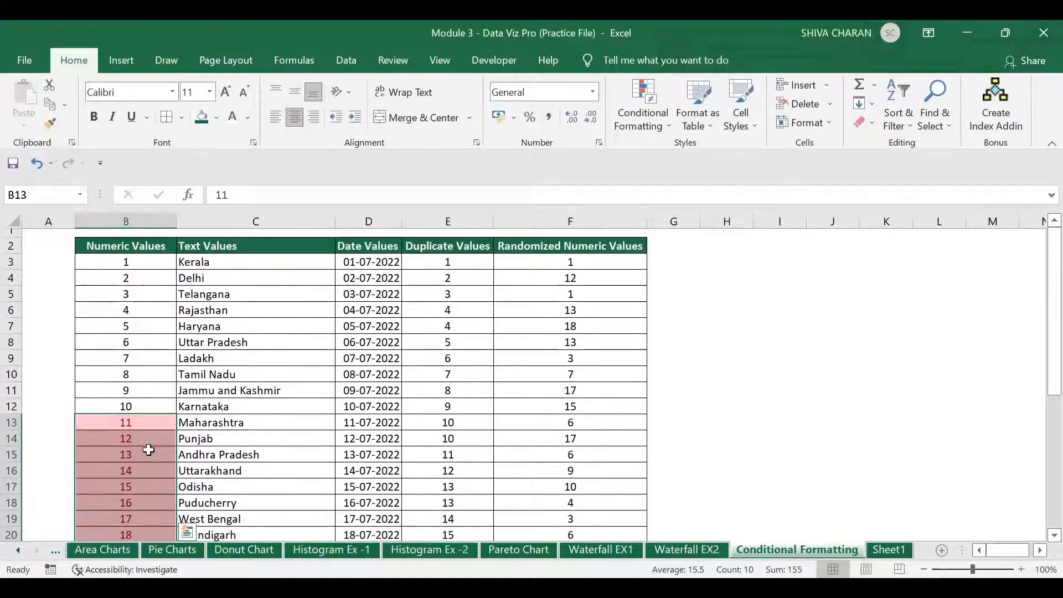
{"action": "left_click", "coordinate": [145, 266]}
{"action": "left_click_drag", "start_coordinate": [145, 266], "coordinate": [147, 536]}
{"action": "scroll", "coordinate": [147, 388], "scroll_direction": "up", "scroll_amount": 2}
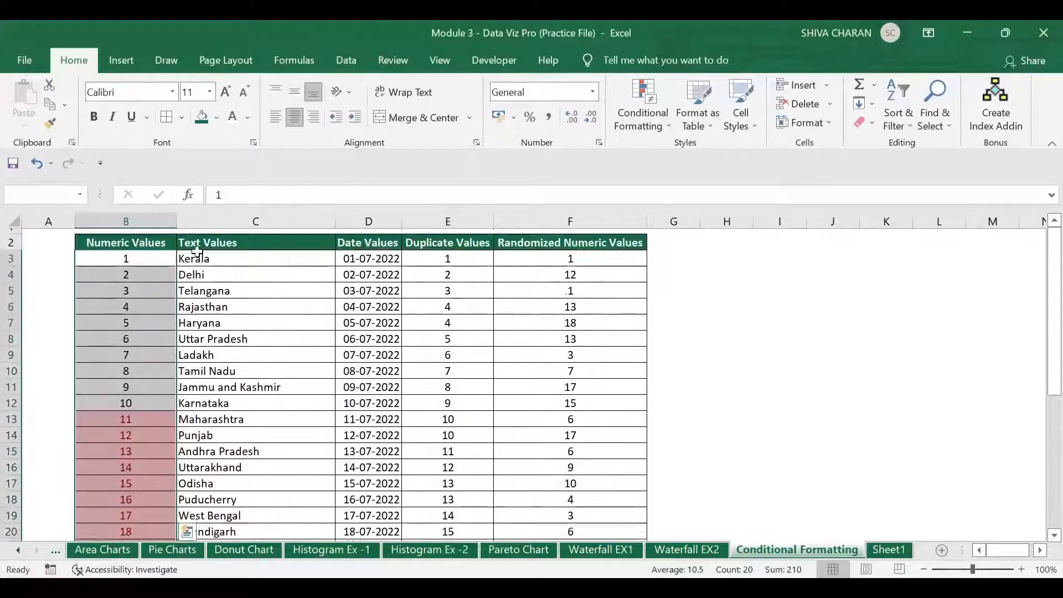
{"action": "left_click", "coordinate": [627, 106]}
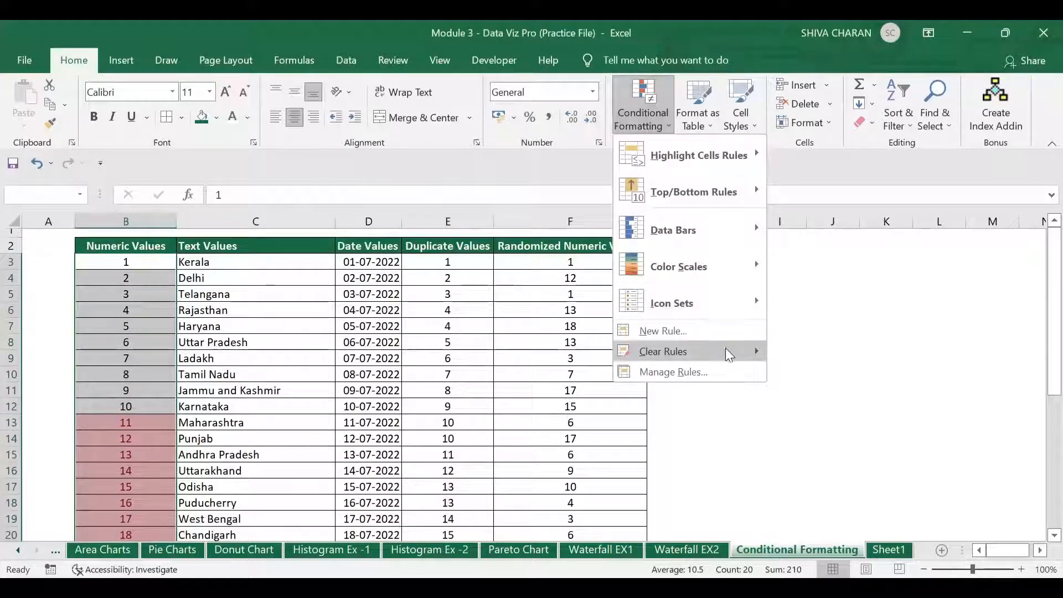
{"action": "left_click", "coordinate": [819, 351]}
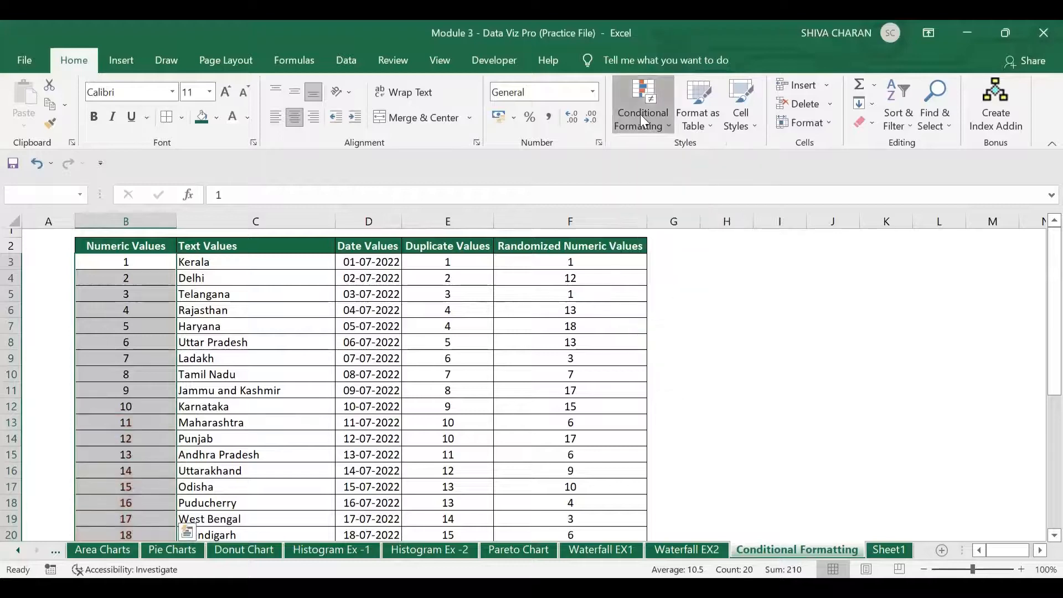
Apply a Top 9% rule with Light Red Fill with Dark Red Text to the Numeric Values in B3:B22.
{"action": "left_click", "coordinate": [640, 114]}
{"action": "mouse_move", "coordinate": [679, 195]}
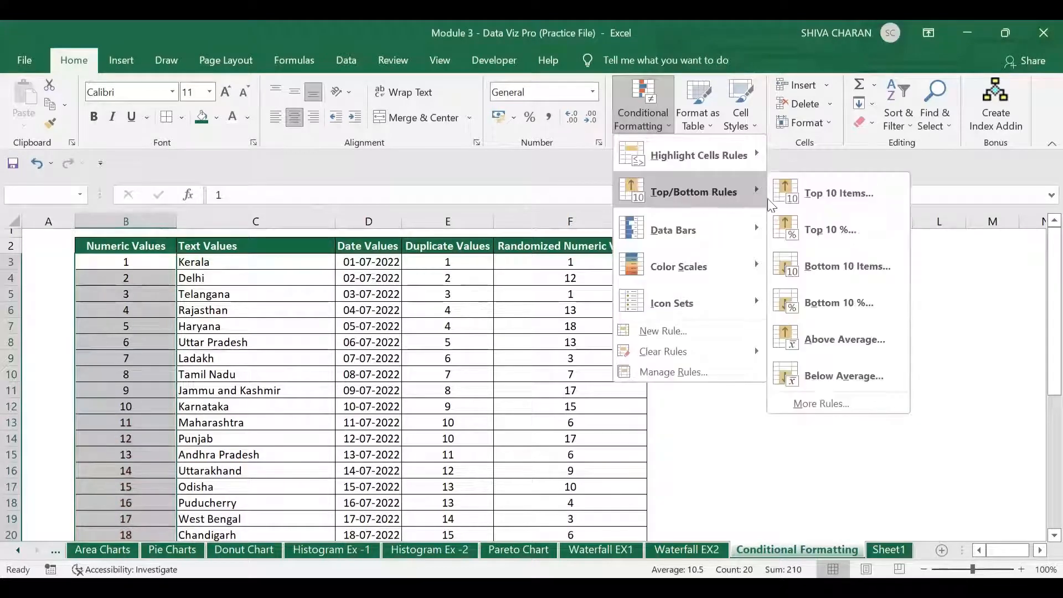
{"action": "left_click", "coordinate": [862, 230]}
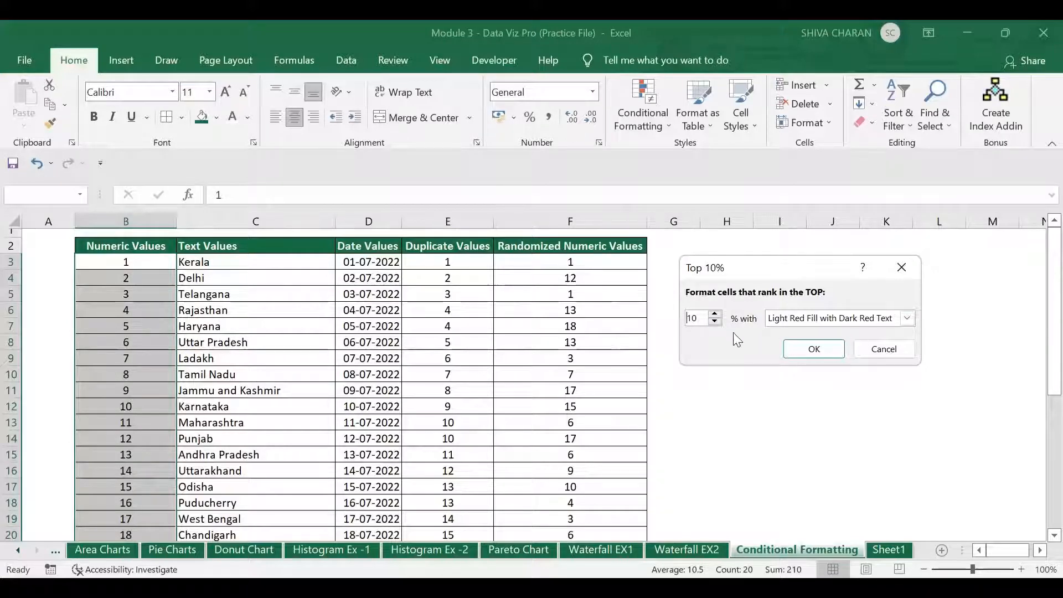
{"action": "left_click", "coordinate": [814, 349]}
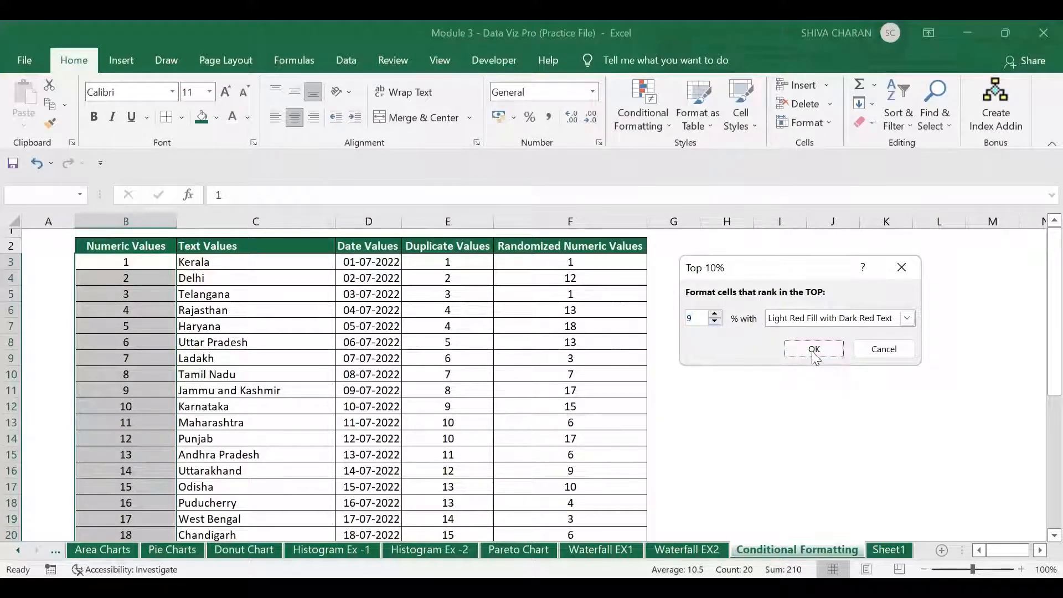
{"action": "scroll", "coordinate": [160, 410], "scroll_direction": "down", "scroll_amount": 4}
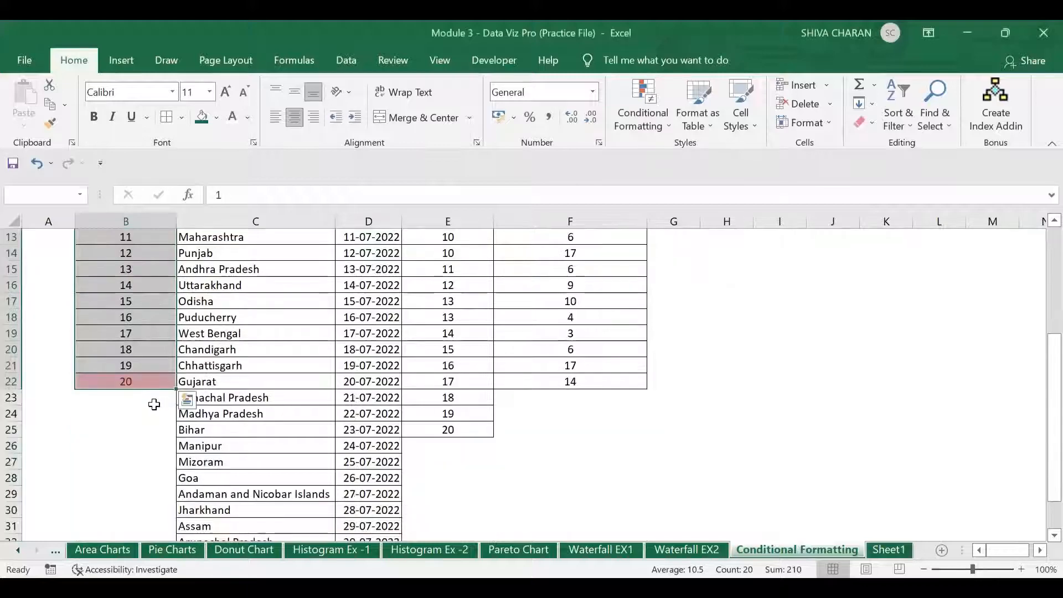
Clear the Top 9% rule from the selected Numeric Values.
{"action": "left_click", "coordinate": [640, 122]}
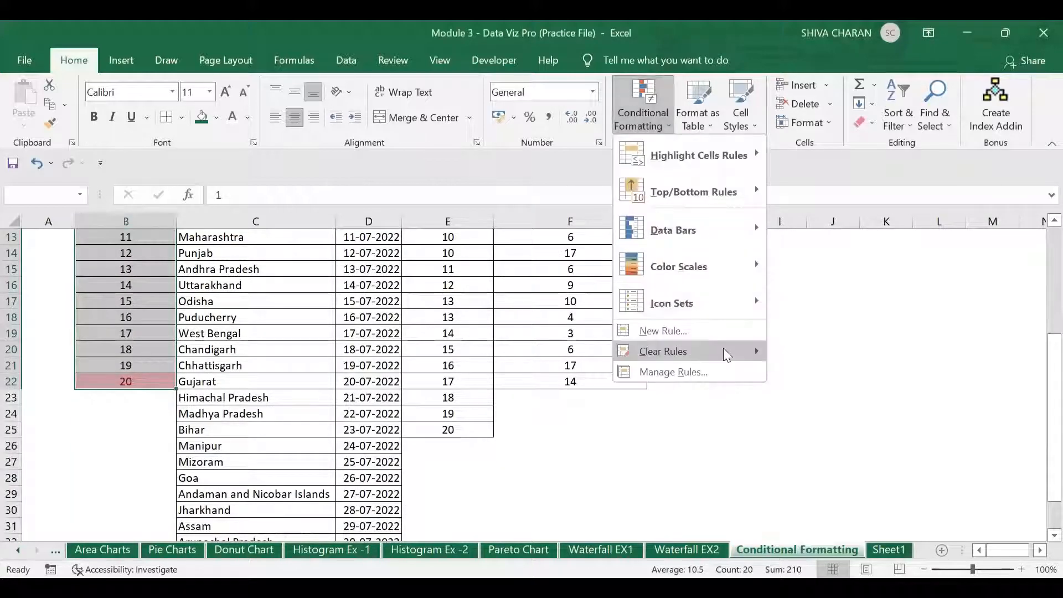
{"action": "mouse_move", "coordinate": [730, 356]}
{"action": "left_click", "coordinate": [811, 351]}
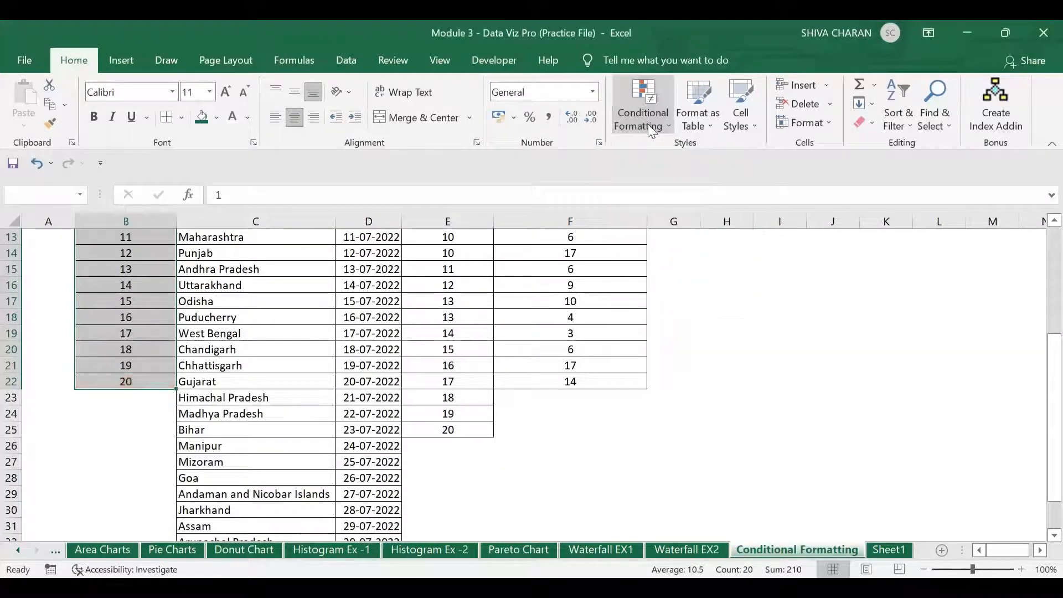
Apply a Top 10% rule with Light Red Fill with Dark Red Text to the Numeric Values in B3:B22.
{"action": "left_click", "coordinate": [648, 124]}
{"action": "mouse_move", "coordinate": [700, 193]}
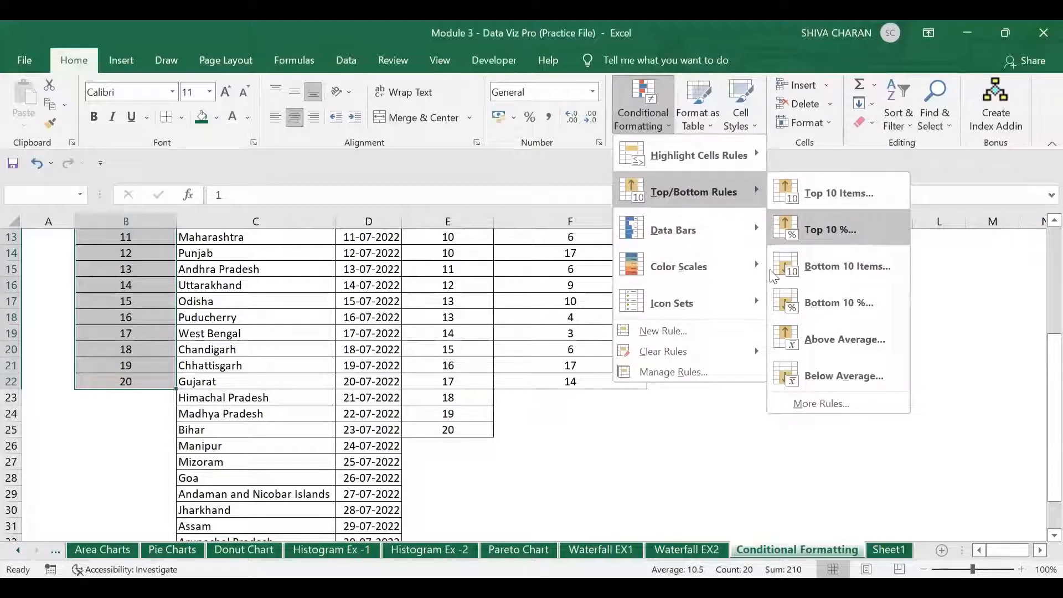
{"action": "left_click", "coordinate": [841, 232]}
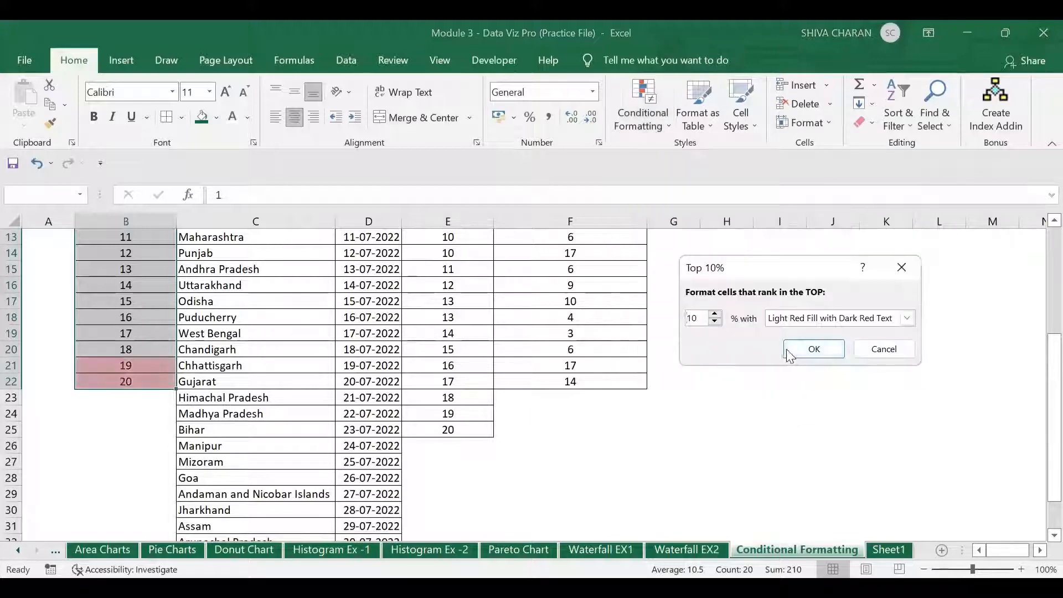
{"action": "double_click", "coordinate": [695, 318]}
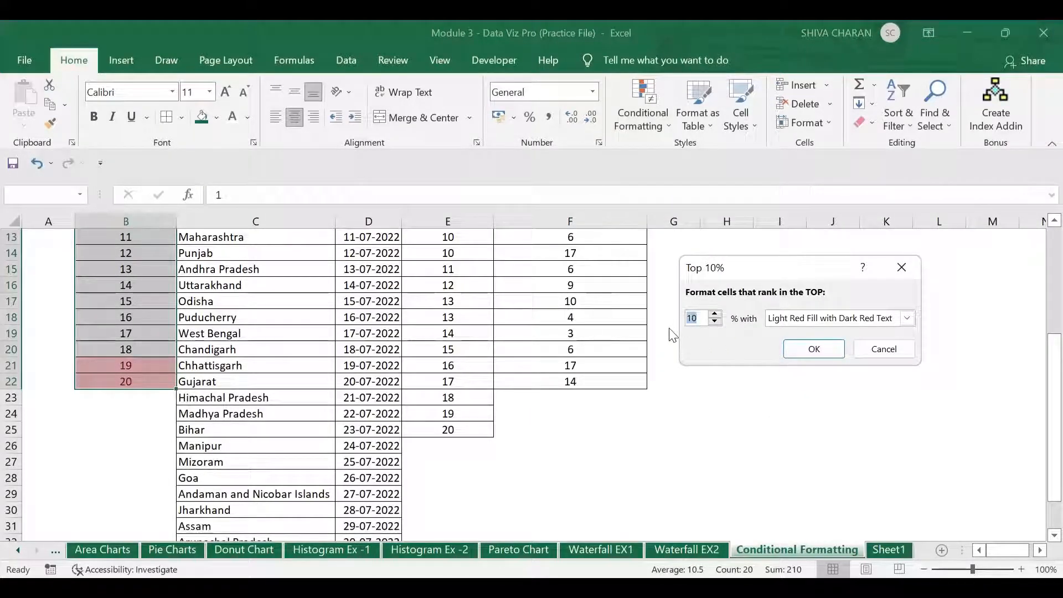
{"action": "left_click", "coordinate": [810, 357]}
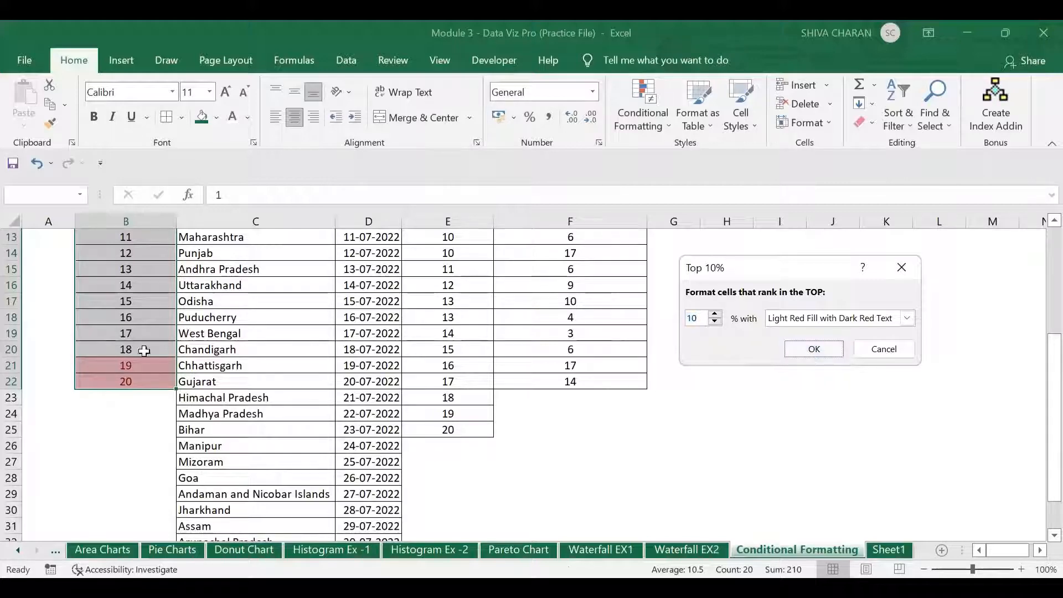
Examine which cells of B3:B22 the Top 10% rule highlights, comparing B21:B22 with the full range.
{"action": "scroll", "coordinate": [144, 388], "scroll_direction": "down", "scroll_amount": 2}
{"action": "left_click_drag", "start_coordinate": [147, 458], "coordinate": [150, 470]}
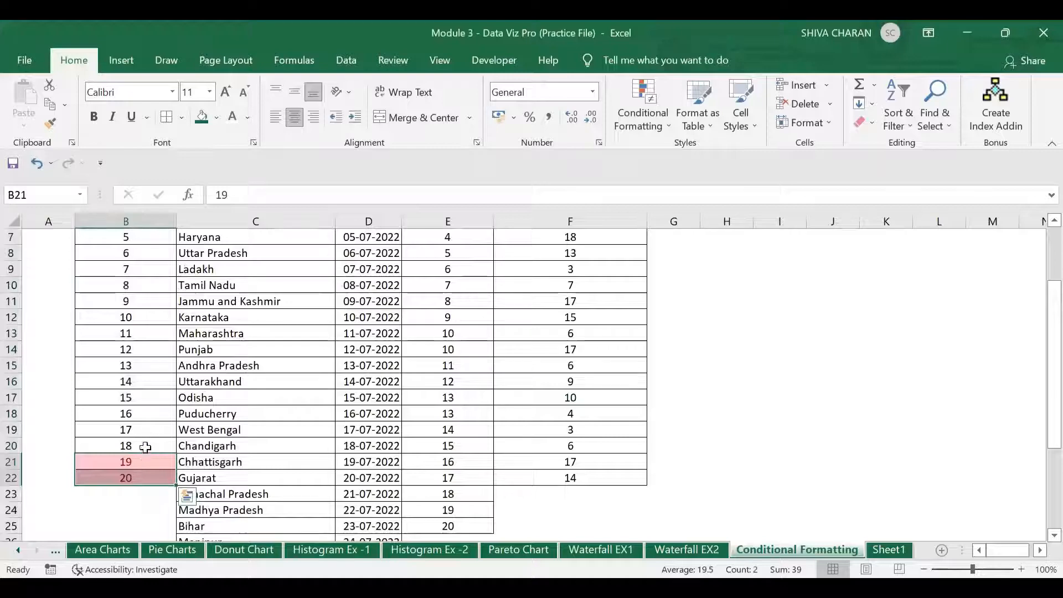
{"action": "scroll", "coordinate": [138, 360], "scroll_direction": "up", "scroll_amount": 2}
{"action": "left_click_drag", "start_coordinate": [146, 262], "coordinate": [149, 515]}
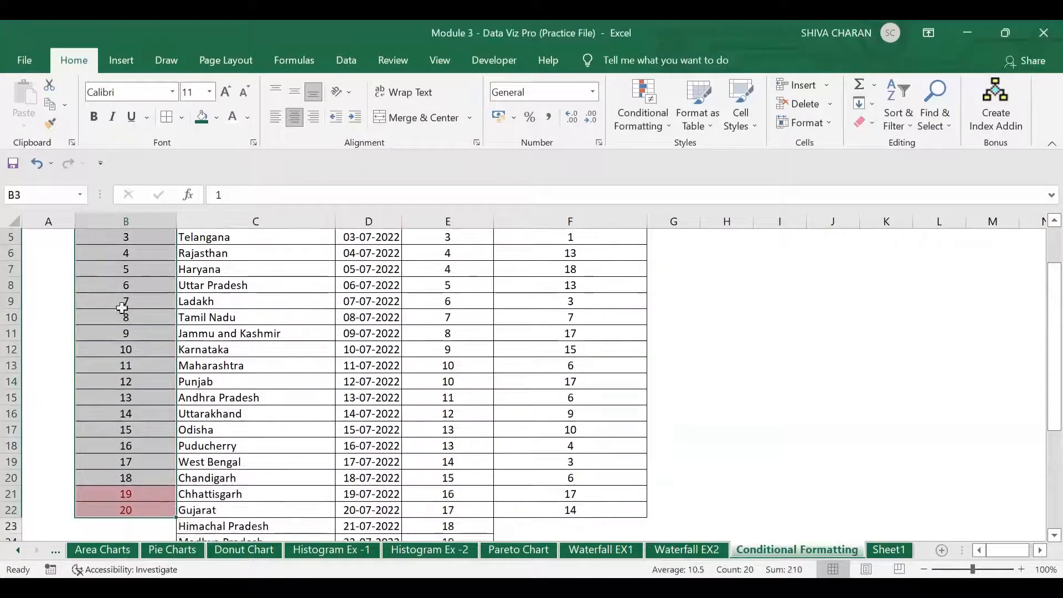
{"action": "left_click_drag", "start_coordinate": [140, 493], "coordinate": [143, 507]}
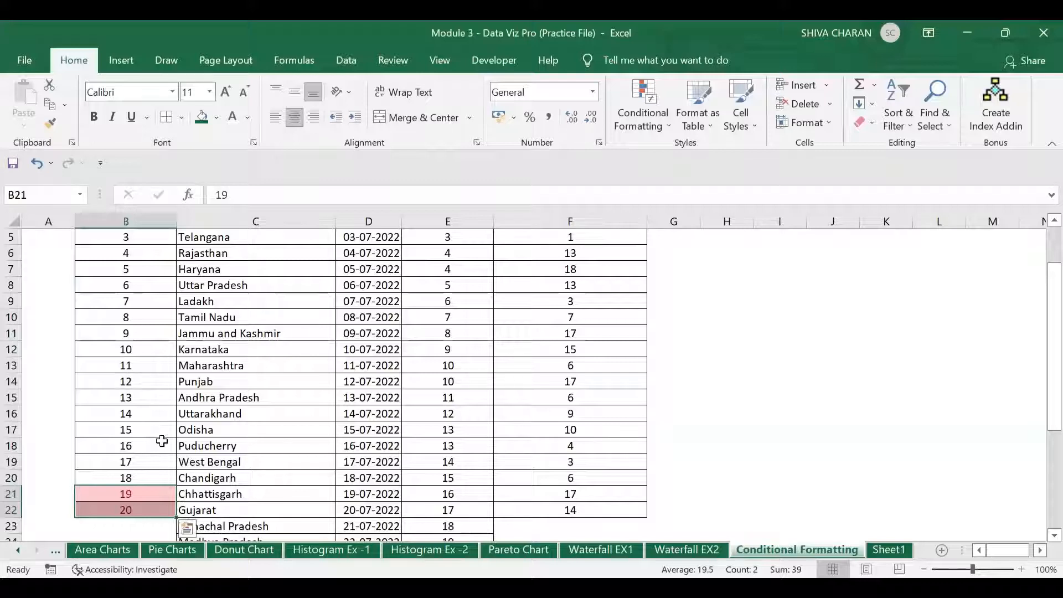
{"action": "scroll", "coordinate": [158, 454], "scroll_direction": "down", "scroll_amount": 1}
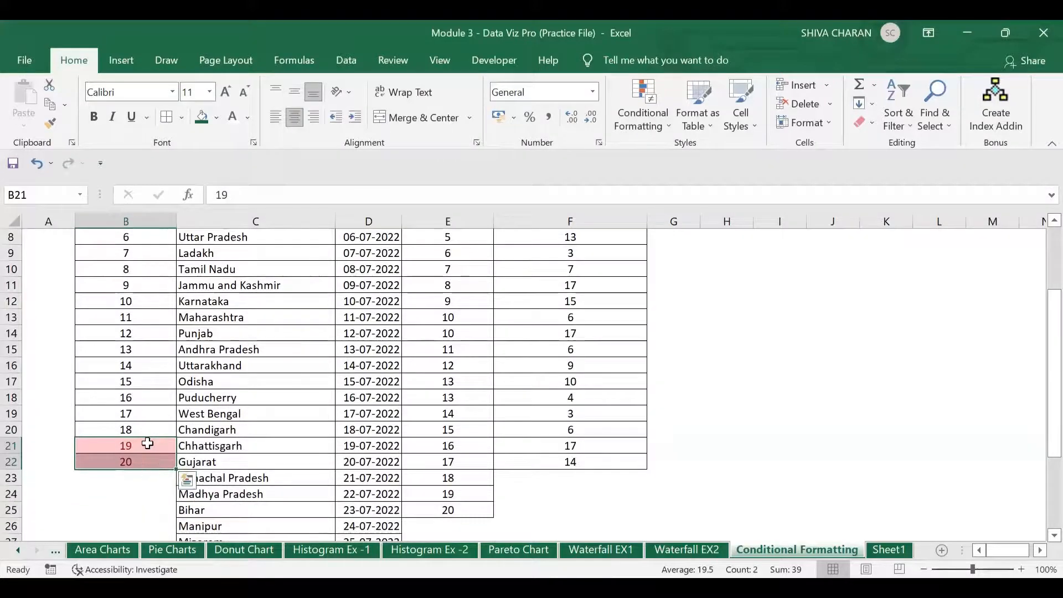
{"action": "left_click_drag", "start_coordinate": [146, 445], "coordinate": [150, 459]}
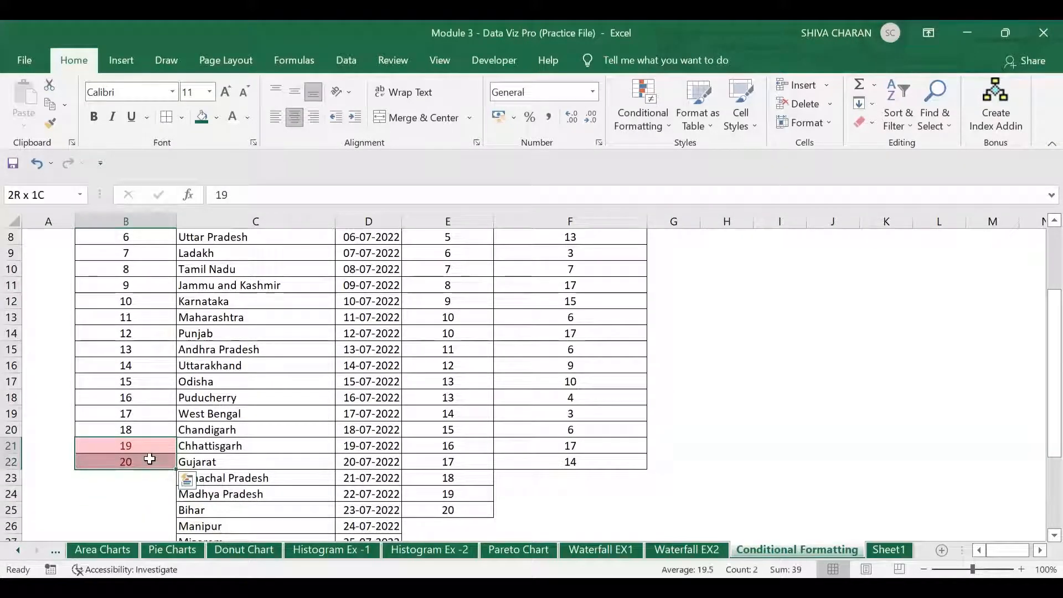
{"action": "left_click", "coordinate": [636, 131]}
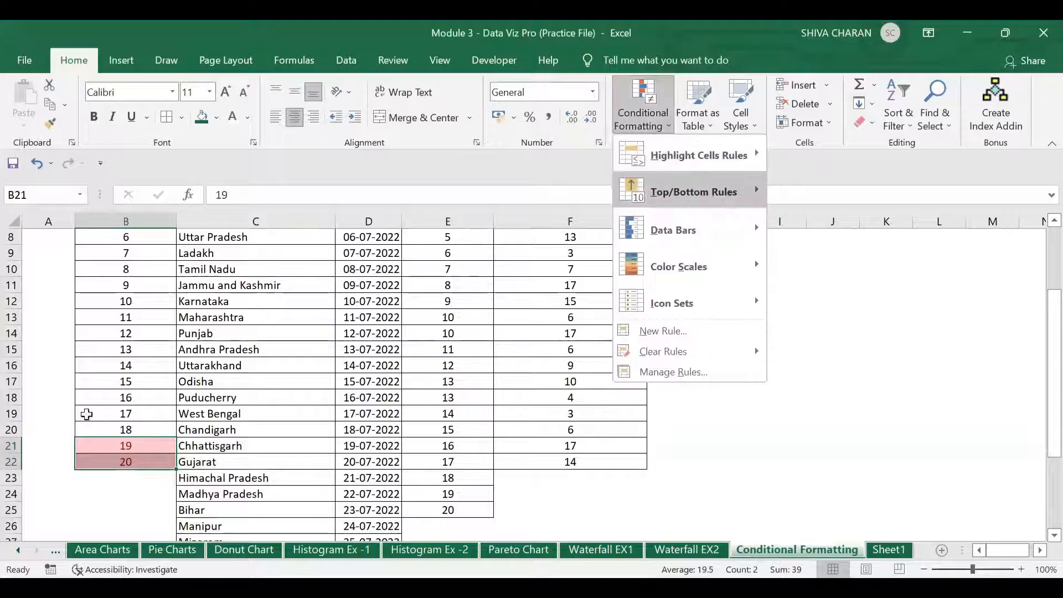
{"action": "left_click", "coordinate": [155, 316]}
Select B3:B22, preview another top-percentage rule at 15% and 20% with Light Red Fill with Dark Red Text, and cancel it.
{"action": "scroll", "coordinate": [155, 316], "scroll_direction": "up", "scroll_amount": 2}
{"action": "left_click", "coordinate": [136, 262]}
{"action": "key", "text": "ctrl+shift+Down"}
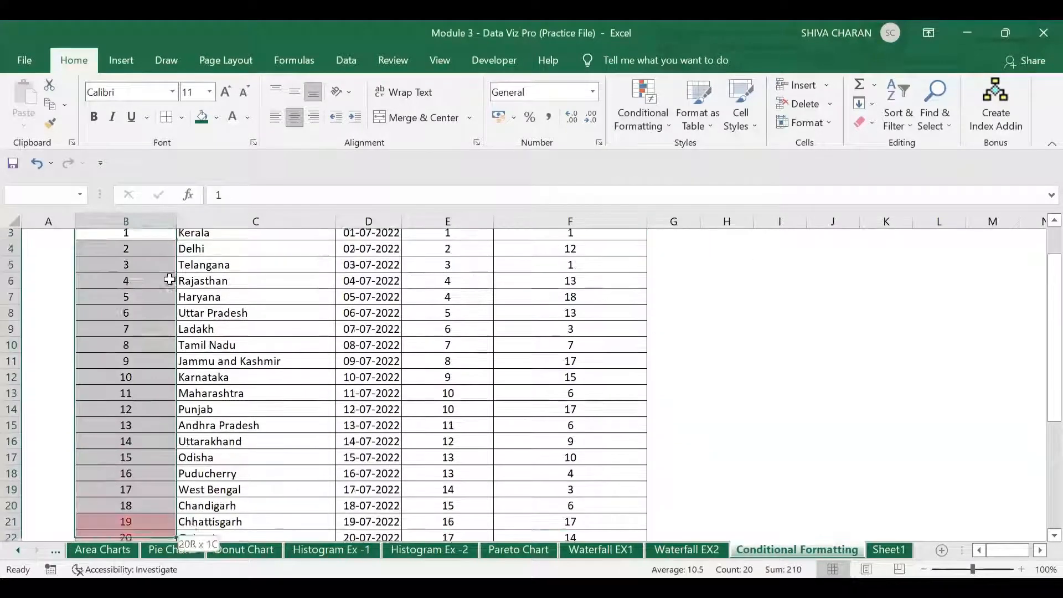
{"action": "scroll", "coordinate": [172, 293], "scroll_direction": "down", "scroll_amount": 2}
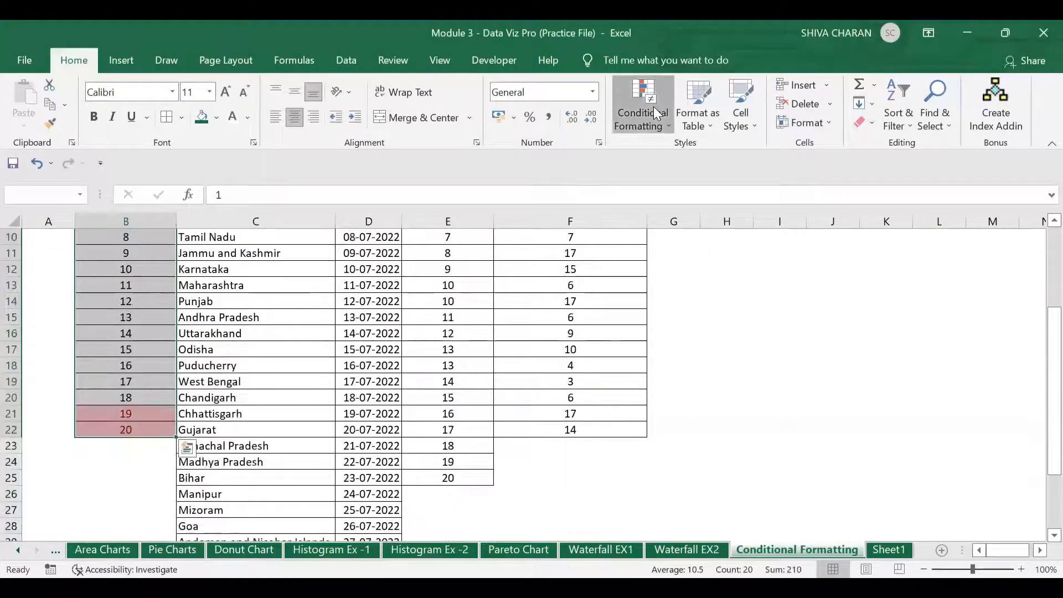
{"action": "left_click", "coordinate": [654, 107]}
{"action": "left_click", "coordinate": [751, 191]}
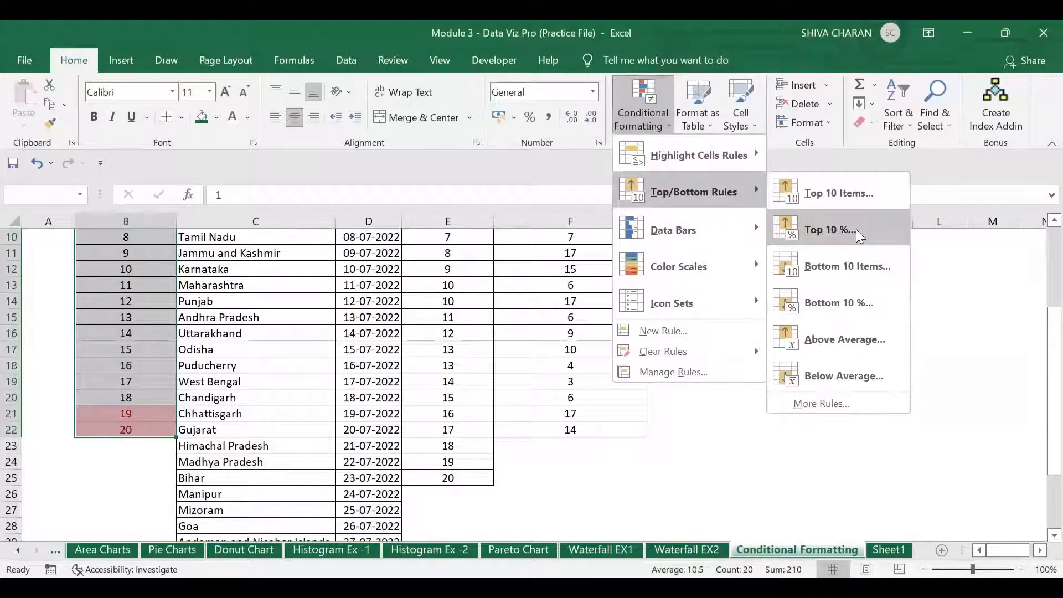
{"action": "left_click", "coordinate": [856, 230]}
{"action": "left_click", "coordinate": [714, 317]}
{"action": "left_click", "coordinate": [715, 316]}
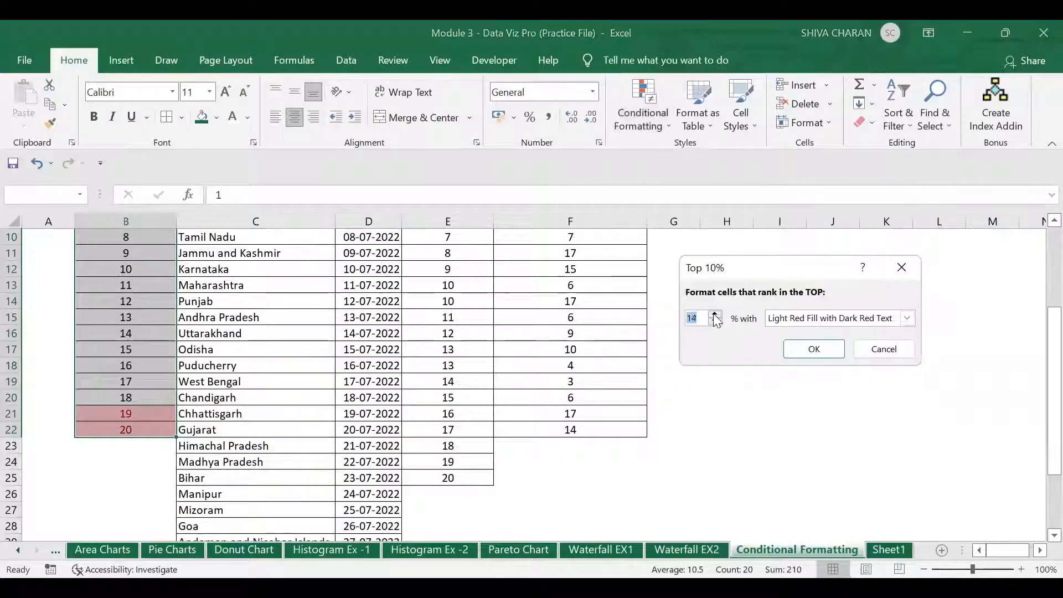
{"action": "left_click", "coordinate": [714, 316]}
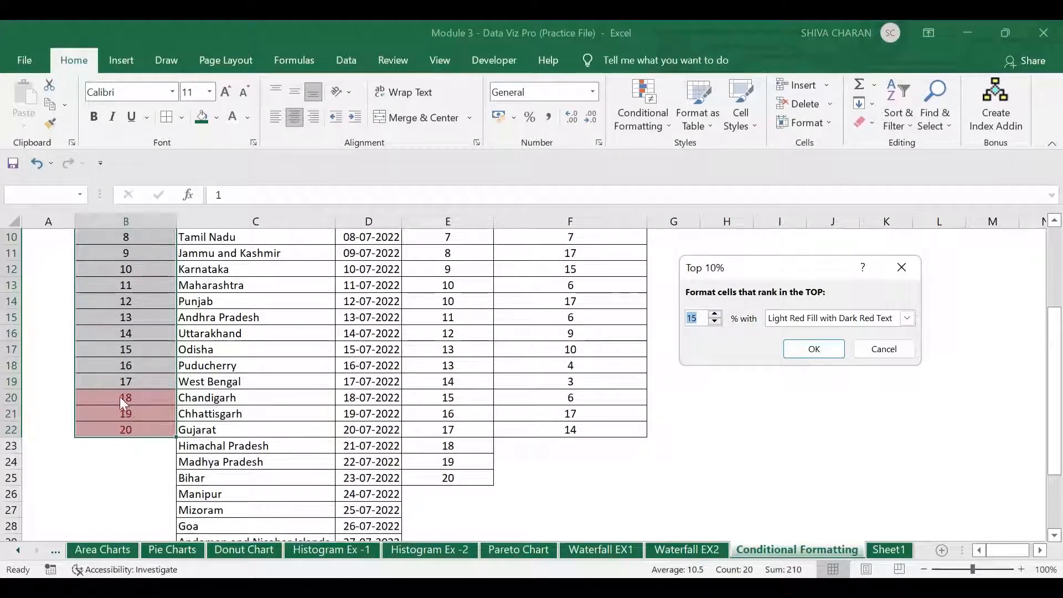
{"action": "left_click", "coordinate": [715, 314]}
{"action": "left_click", "coordinate": [714, 314]}
{"action": "left_click", "coordinate": [714, 313]}
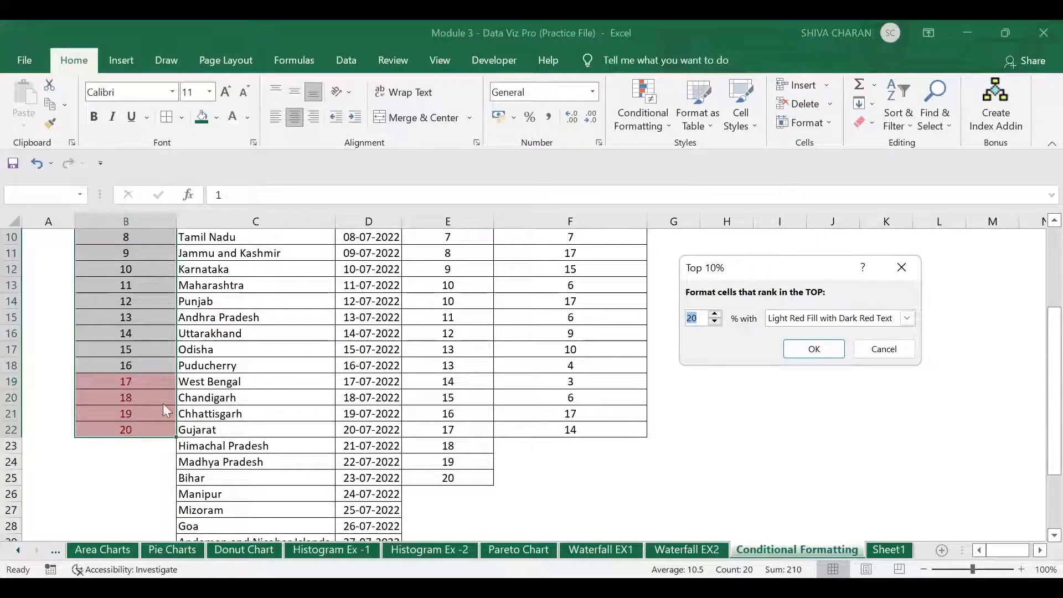
{"action": "left_click", "coordinate": [884, 352]}
Clear the Top 10% conditional formatting rule from the selected cells B3:B22.
{"action": "left_click", "coordinate": [657, 110]}
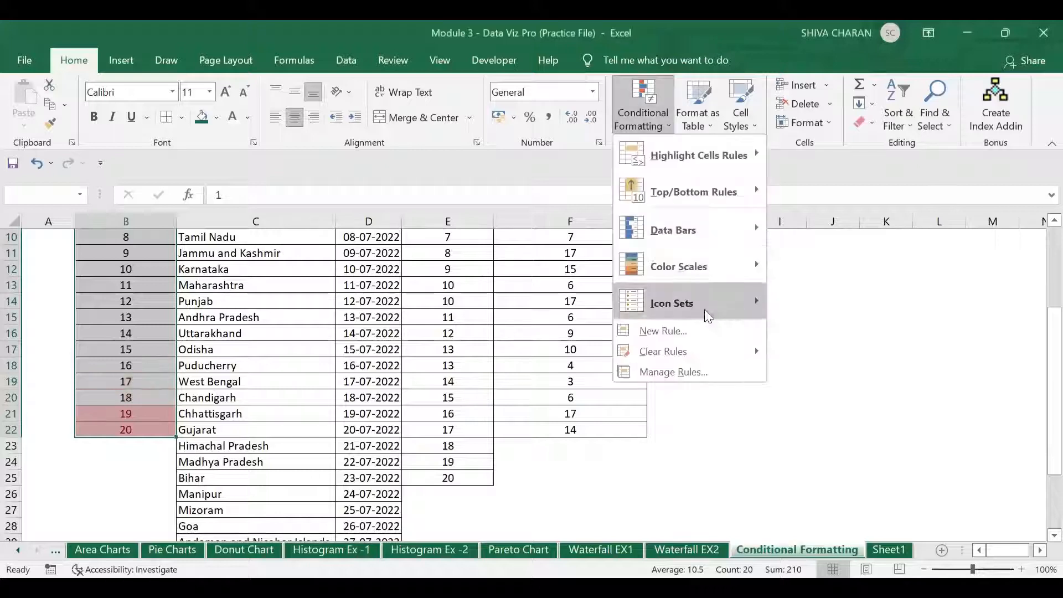
{"action": "mouse_move", "coordinate": [724, 348]}
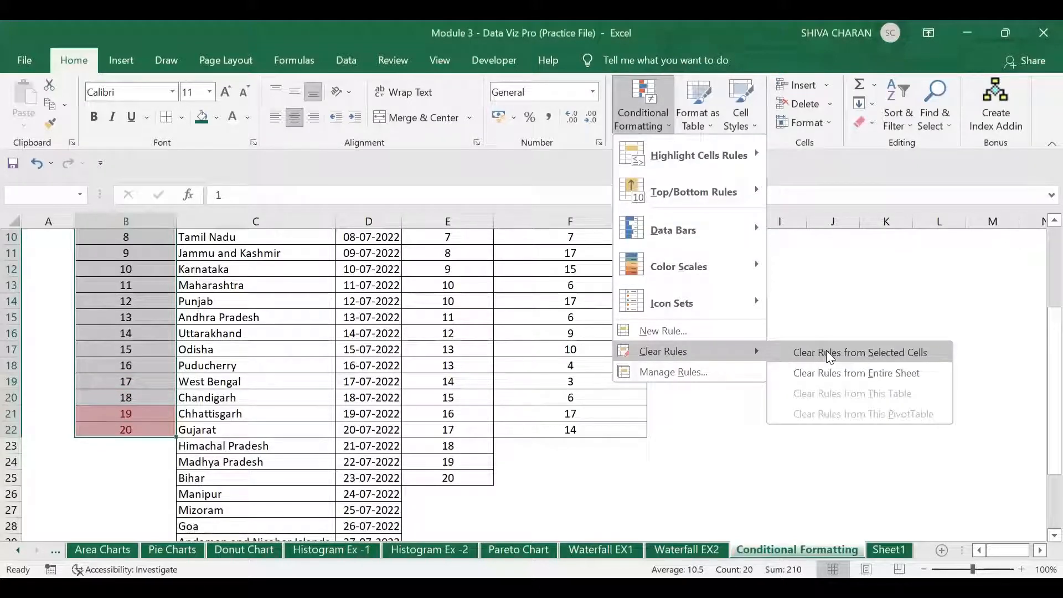
{"action": "left_click", "coordinate": [826, 352]}
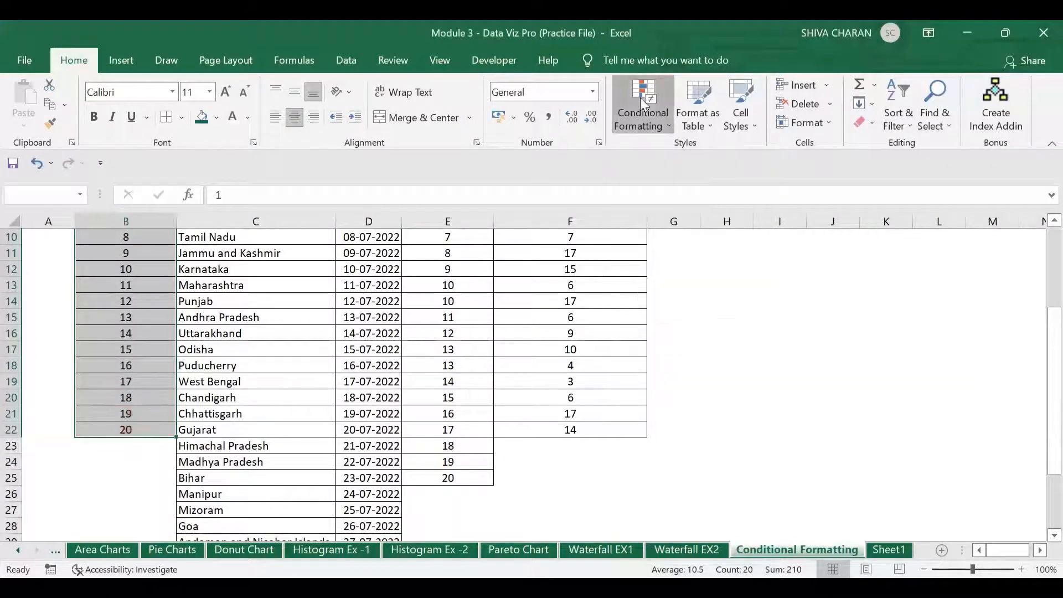
Preview a Bottom 10 Items rule on B3:B22 with 11 and 10 items in Light Red Fill with Dark Red Text, and cancel it.
{"action": "left_click", "coordinate": [640, 97]}
{"action": "mouse_move", "coordinate": [693, 203]}
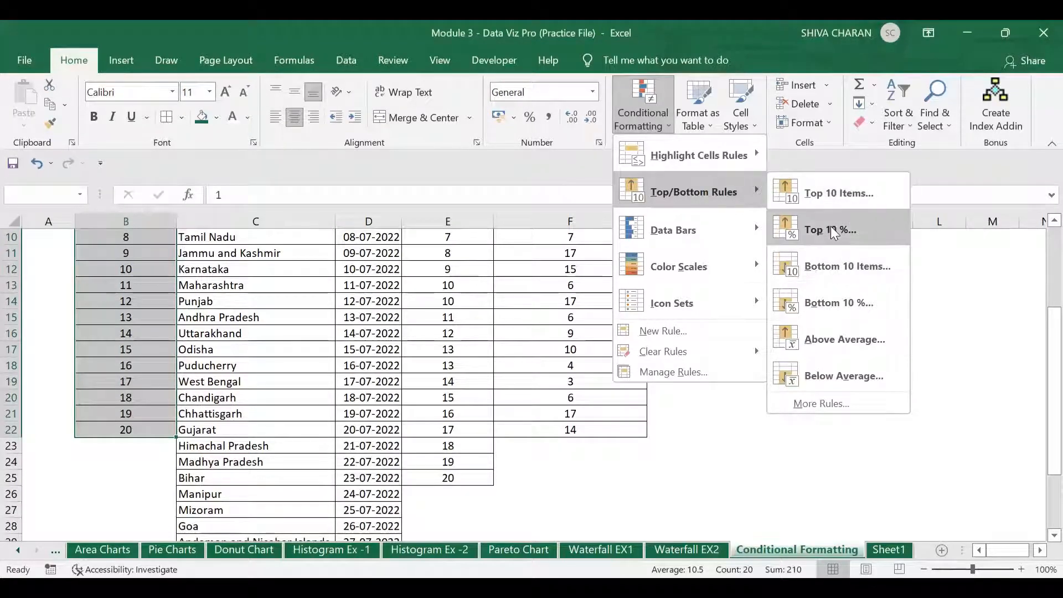
{"action": "left_click", "coordinate": [872, 273]}
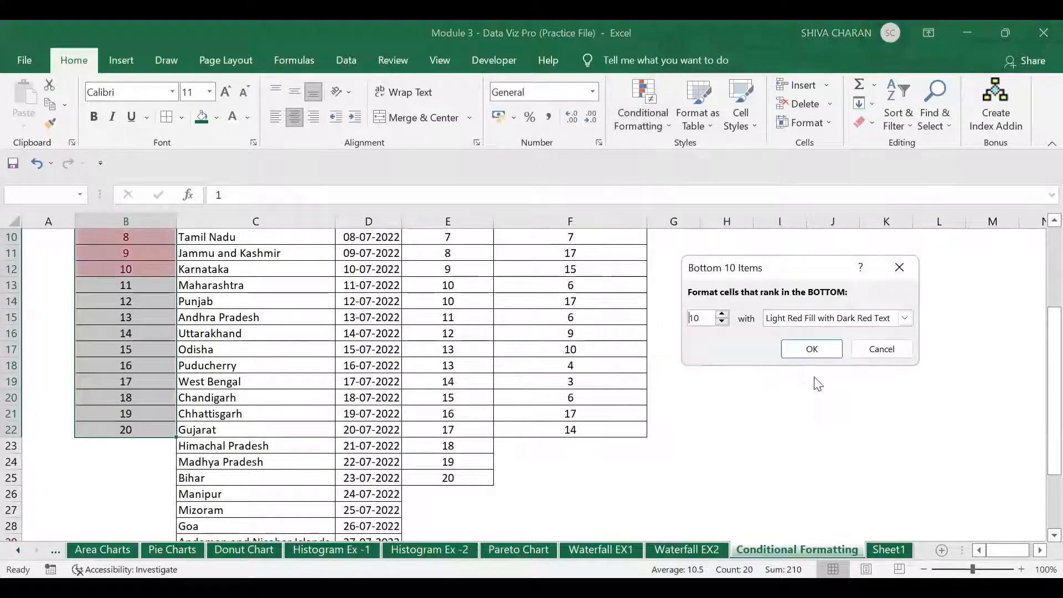
{"action": "left_click", "coordinate": [722, 315]}
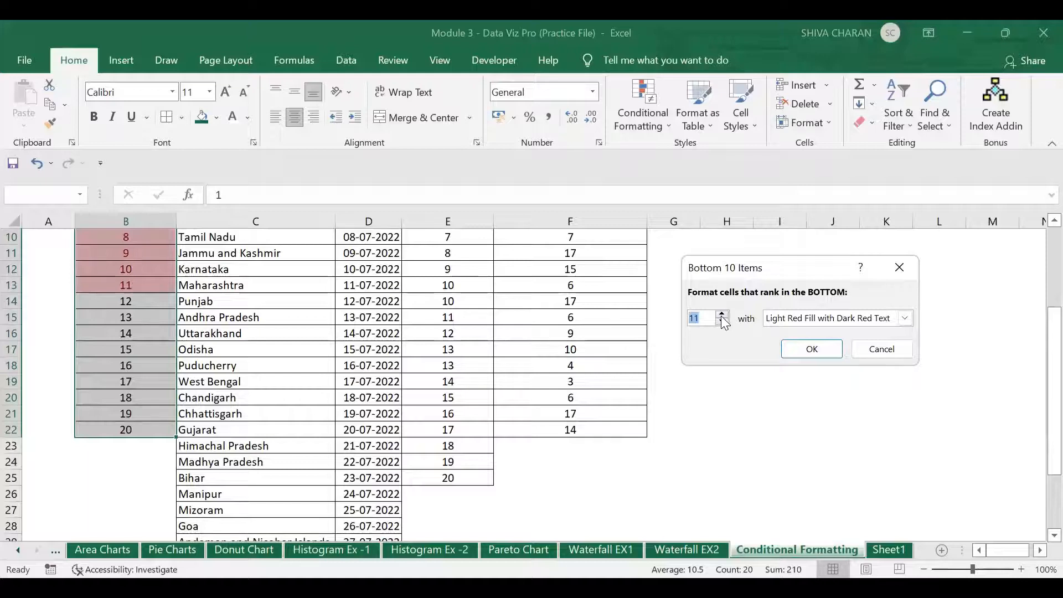
{"action": "left_click", "coordinate": [722, 321]}
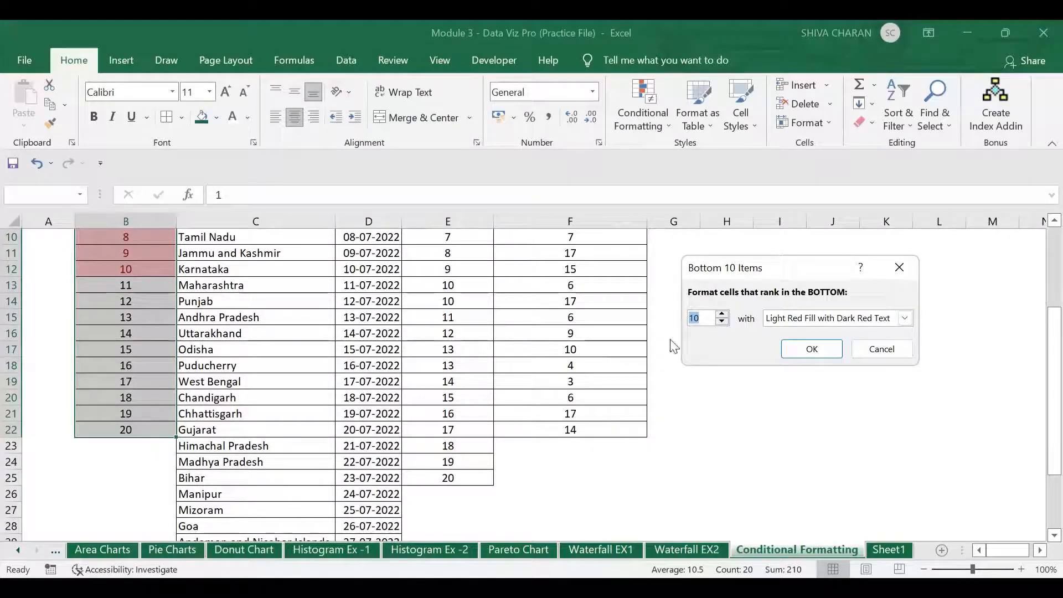
{"action": "left_click", "coordinate": [871, 350]}
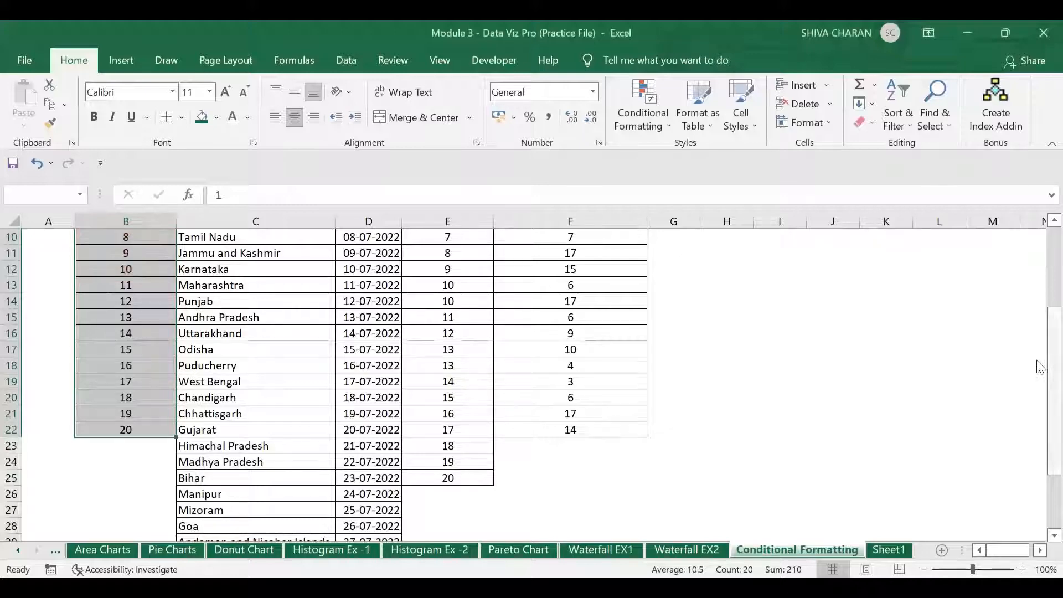
Preview the Bottom 10 Items rule from the start of the Numeric Values, reducing it to 7 items and restoring 10, and cancel it.
{"action": "left_click_drag", "start_coordinate": [1041, 367], "coordinate": [1041, 288]}
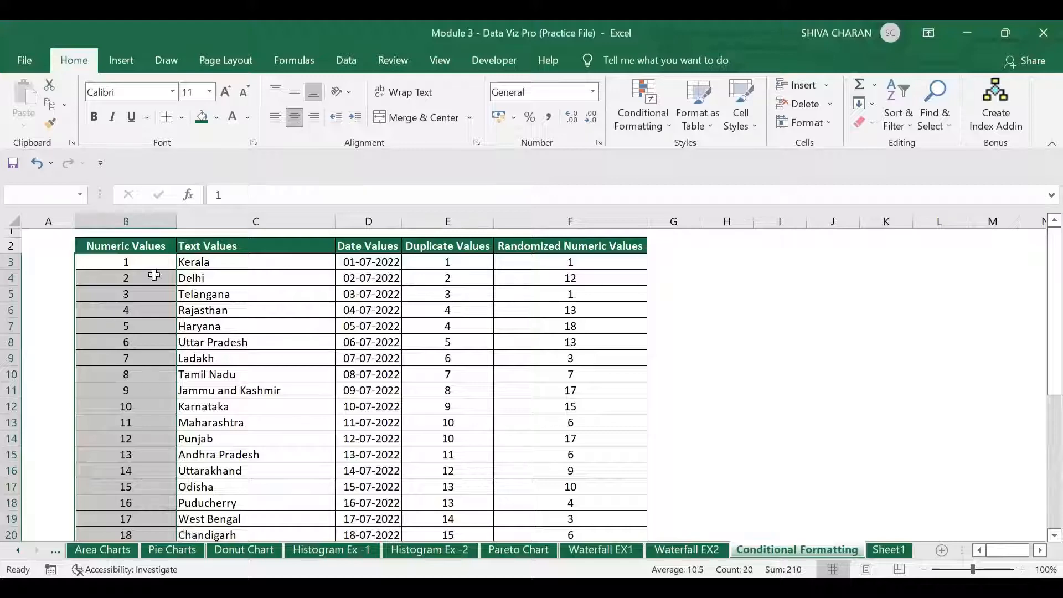
{"action": "left_click", "coordinate": [657, 125]}
{"action": "mouse_move", "coordinate": [741, 192]}
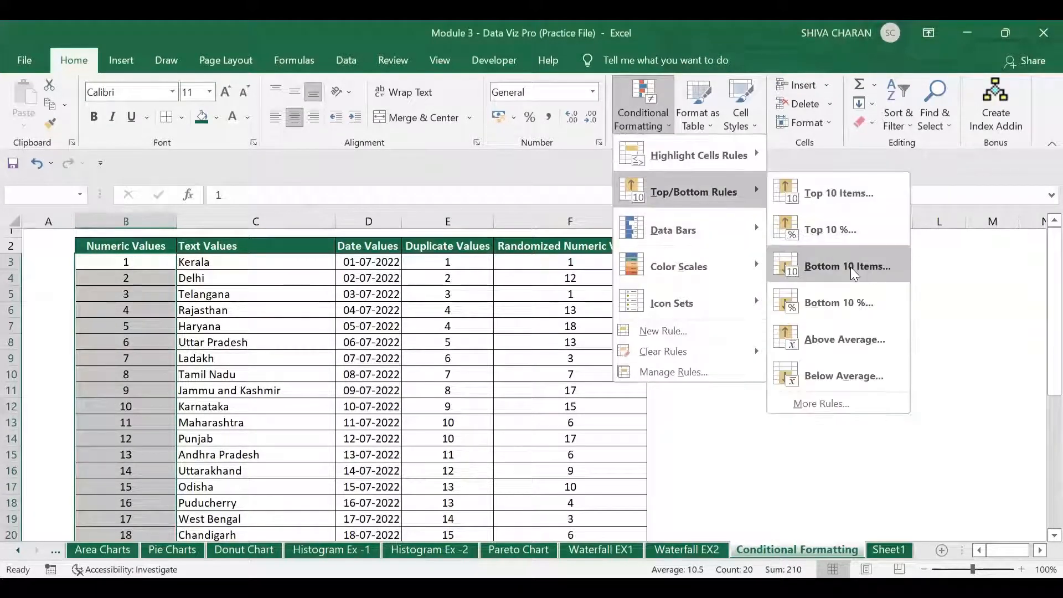
{"action": "left_click", "coordinate": [850, 267]}
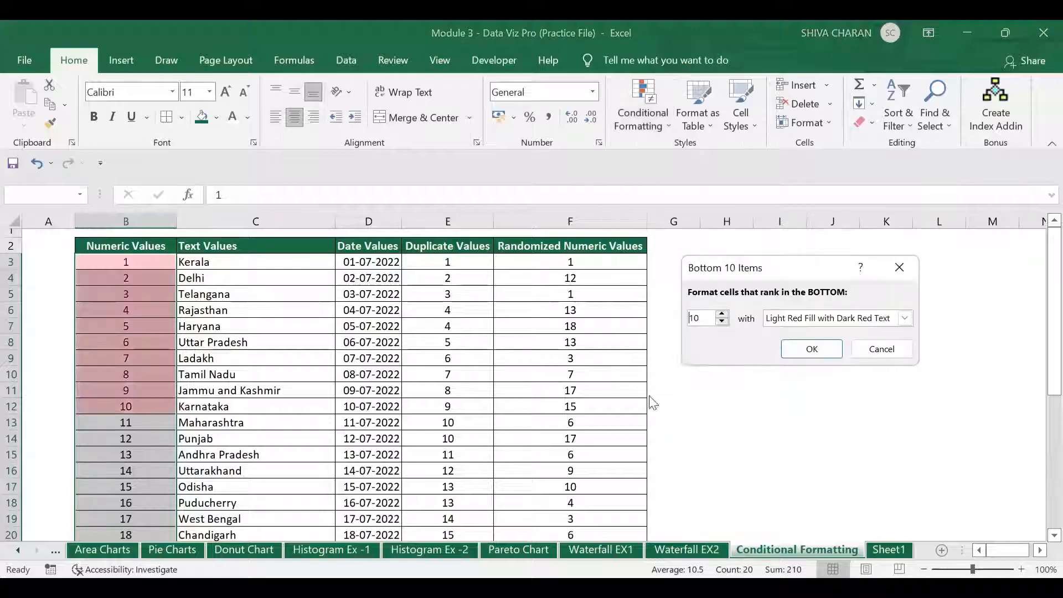
{"action": "left_click", "coordinate": [722, 321]}
{"action": "left_click", "coordinate": [722, 321]}
{"action": "left_click", "coordinate": [722, 321]}
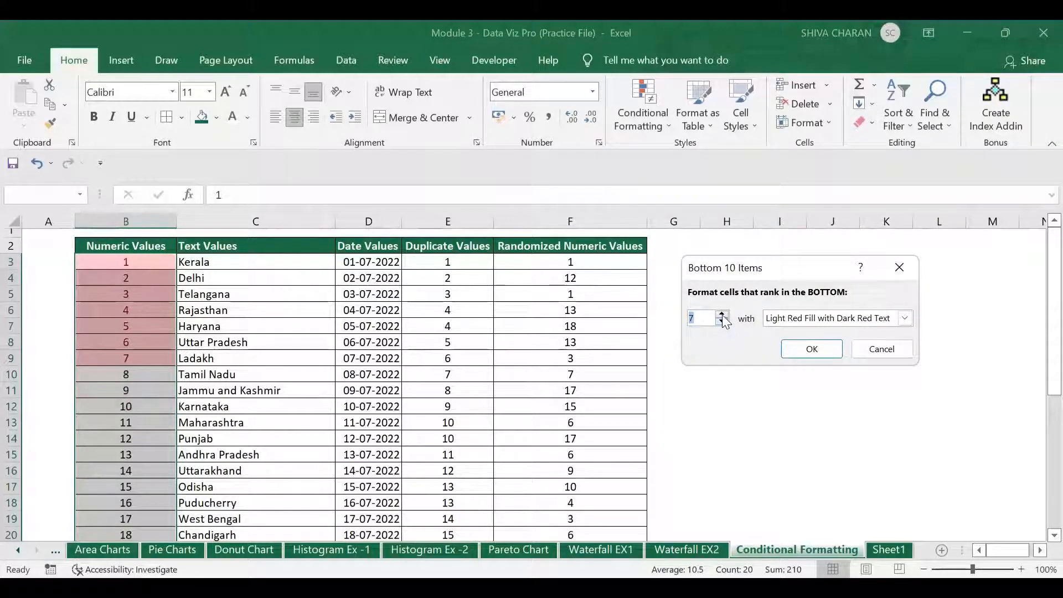
{"action": "double_click", "coordinate": [722, 315]}
{"action": "left_click", "coordinate": [722, 314]}
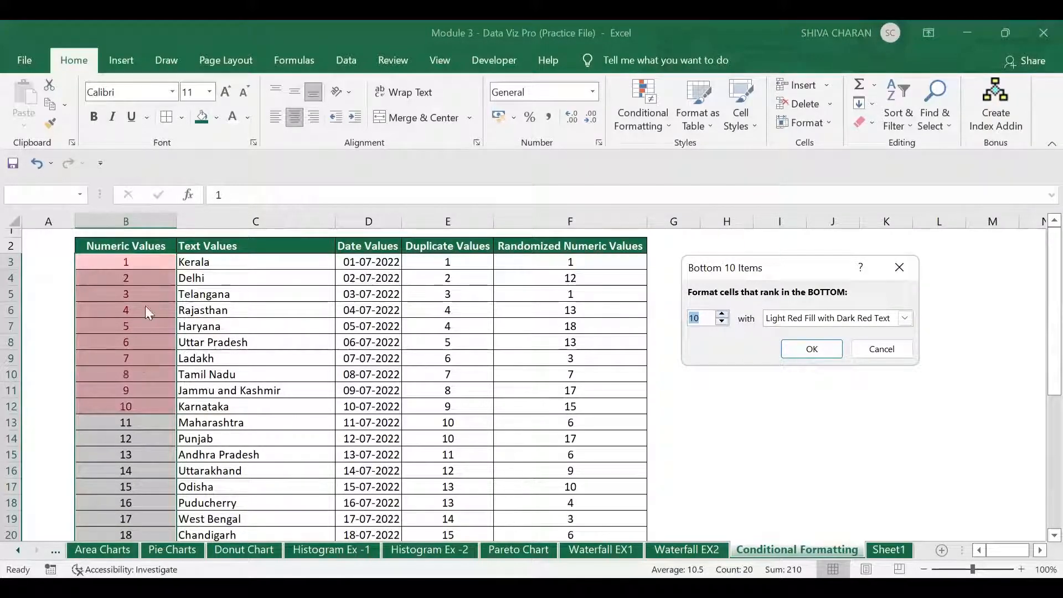
{"action": "left_click", "coordinate": [893, 343]}
Preview a Bottom 10% rule on the Numeric Values, raise the percentage to 40, and cancel it.
{"action": "left_click", "coordinate": [636, 104]}
{"action": "mouse_move", "coordinate": [673, 185]}
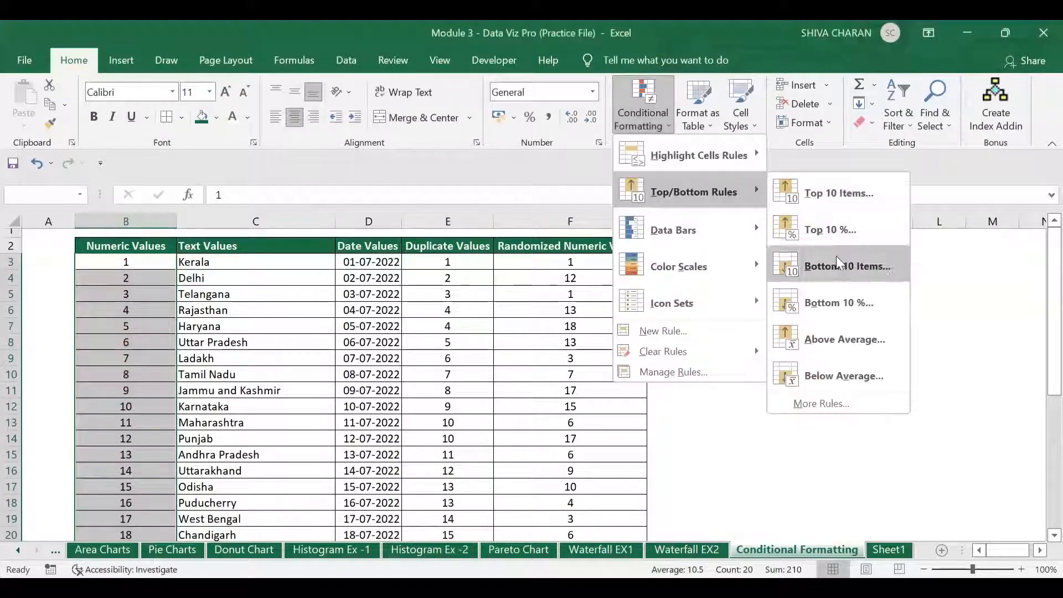
{"action": "left_click", "coordinate": [837, 302]}
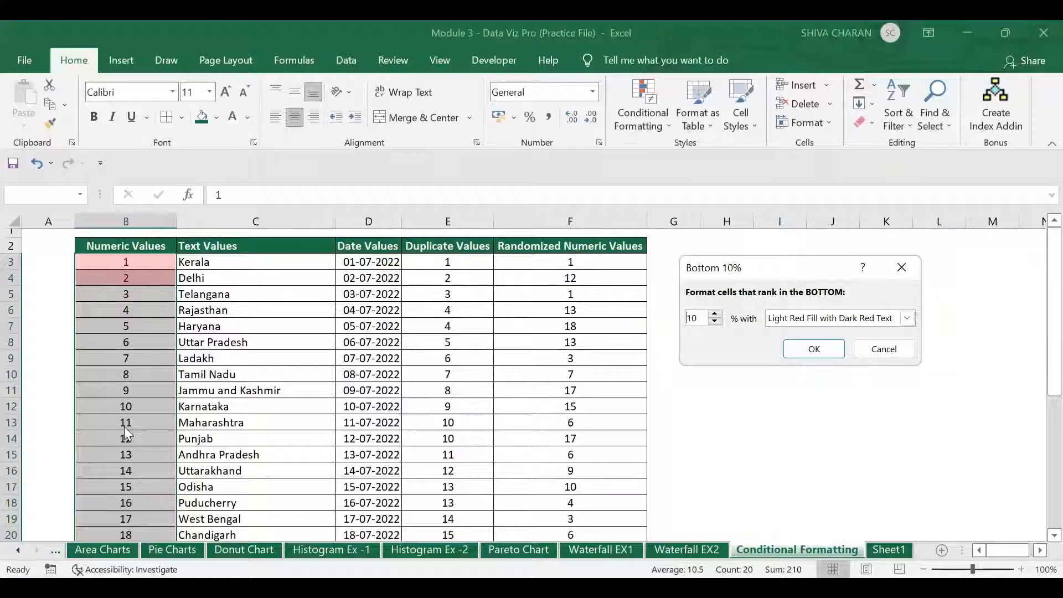
{"action": "double_click", "coordinate": [703, 319]}
{"action": "type", "text": "40"}
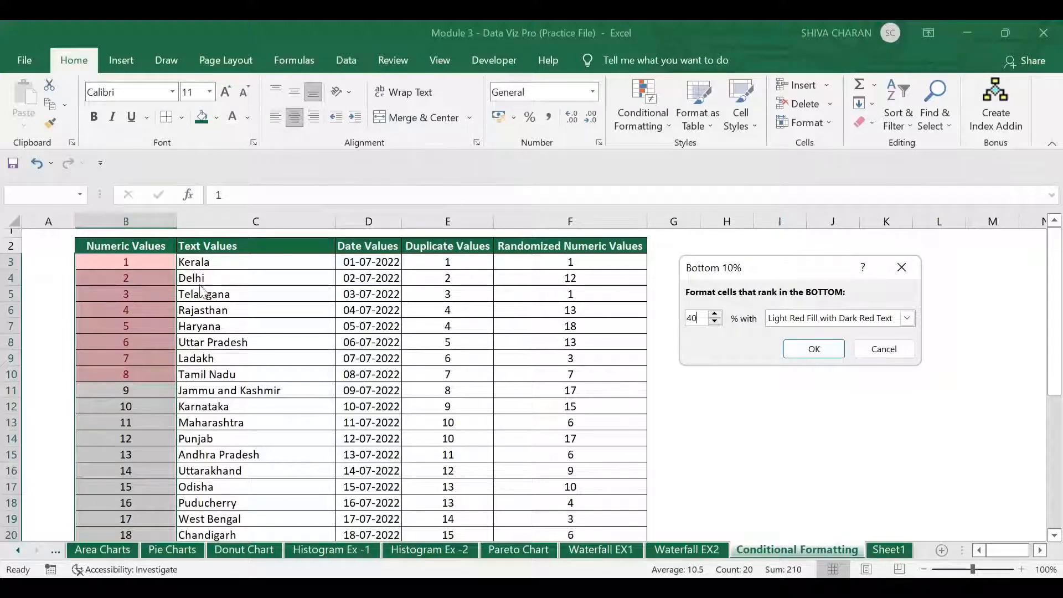
{"action": "left_click", "coordinate": [883, 349]}
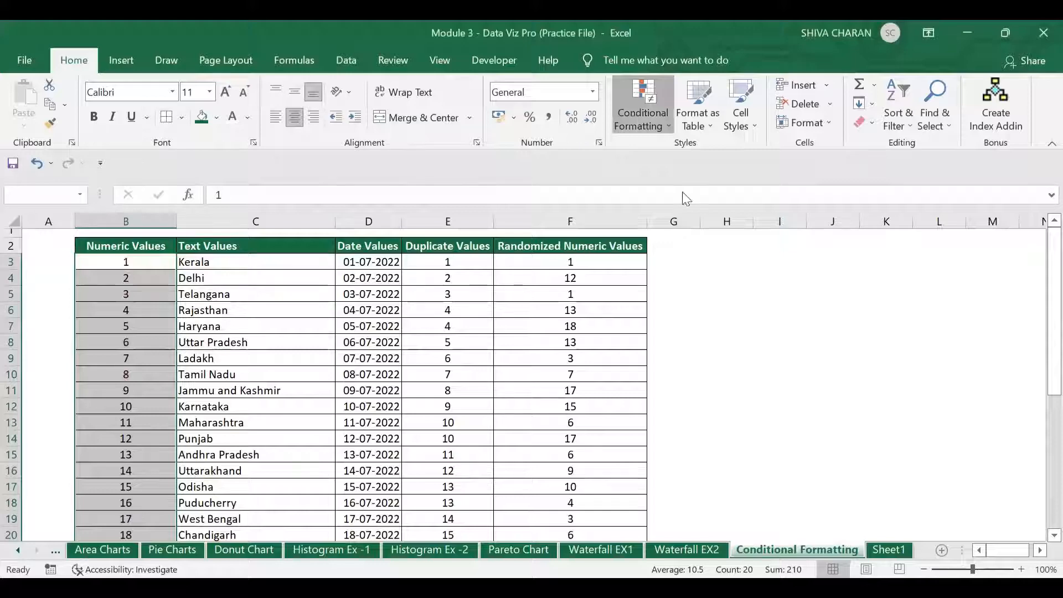
Preview an Above Average rule with Light Red Fill with Dark Red Text on the Numeric Values and cancel it.
{"action": "left_click", "coordinate": [642, 105]}
{"action": "mouse_move", "coordinate": [725, 192]}
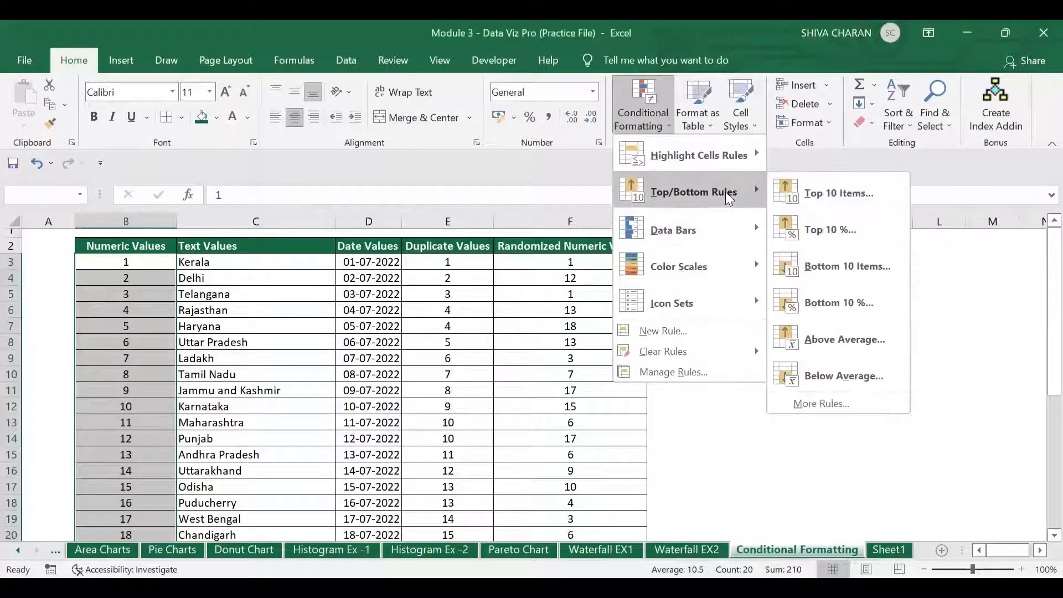
{"action": "left_click", "coordinate": [818, 342]}
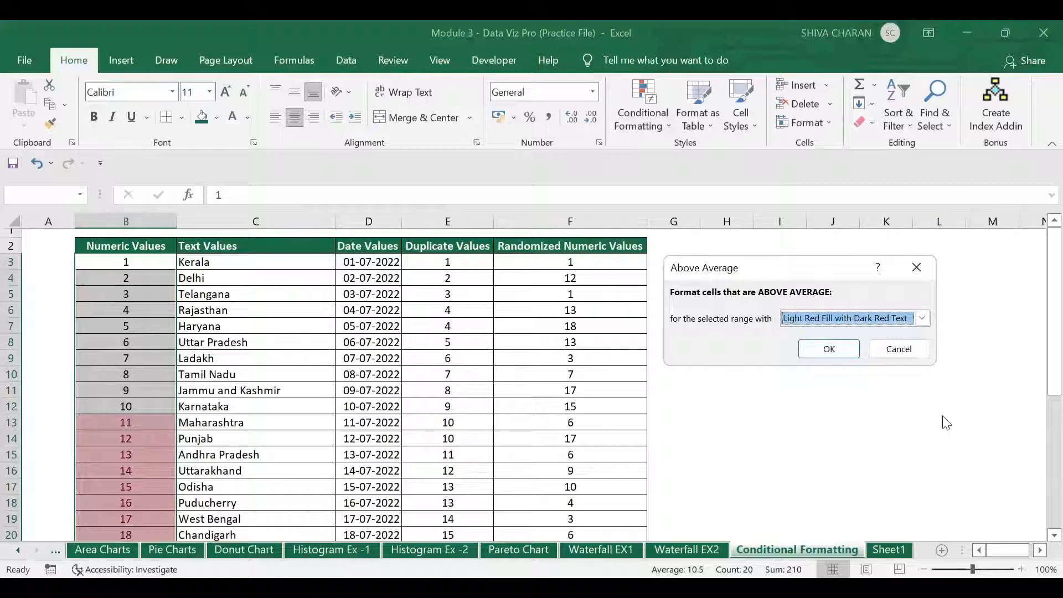
{"action": "left_click", "coordinate": [919, 351]}
Preview the Above Average rule again on B3:B22 at 90% zoom, compare its highlighting with the selection's average, and cancel it.
{"action": "left_click_drag", "start_coordinate": [1040, 318], "coordinate": [1037, 338]}
{"action": "scroll", "coordinate": [921, 551], "scroll_direction": "down", "scroll_amount": 1}
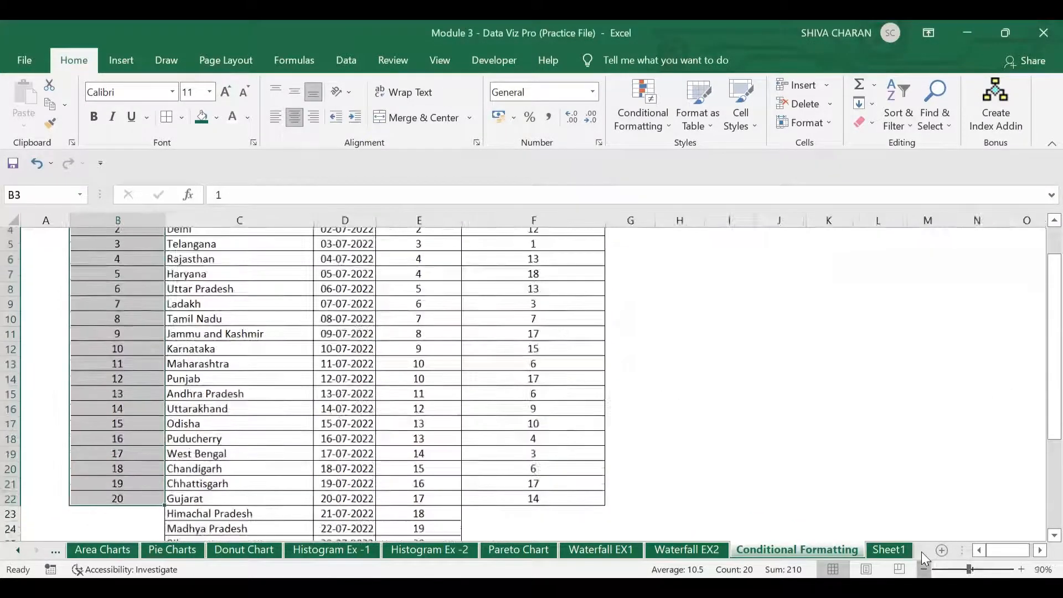
{"action": "left_click", "coordinate": [639, 115]}
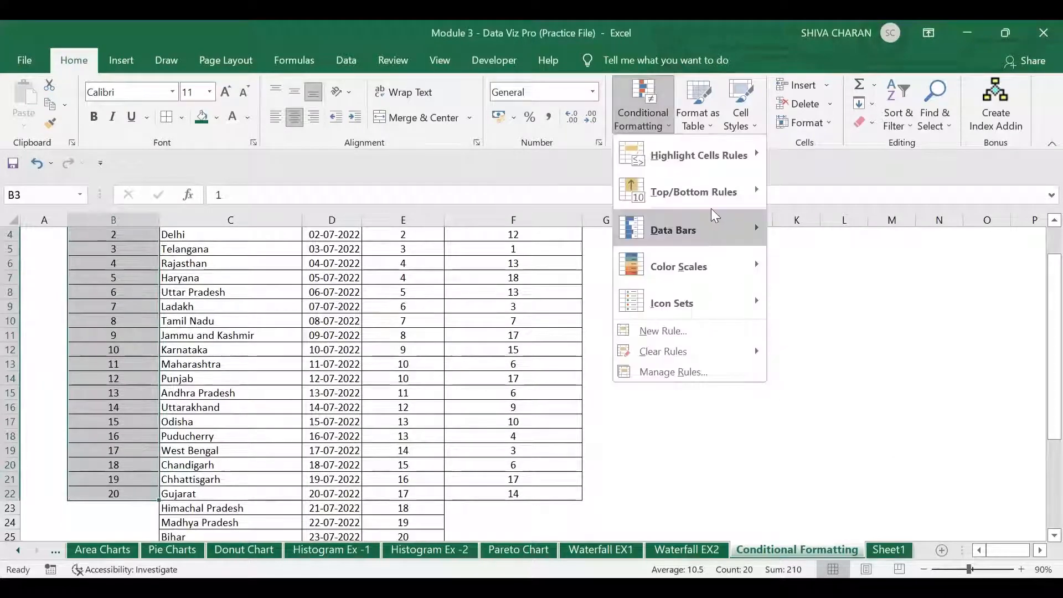
{"action": "mouse_move", "coordinate": [760, 194]}
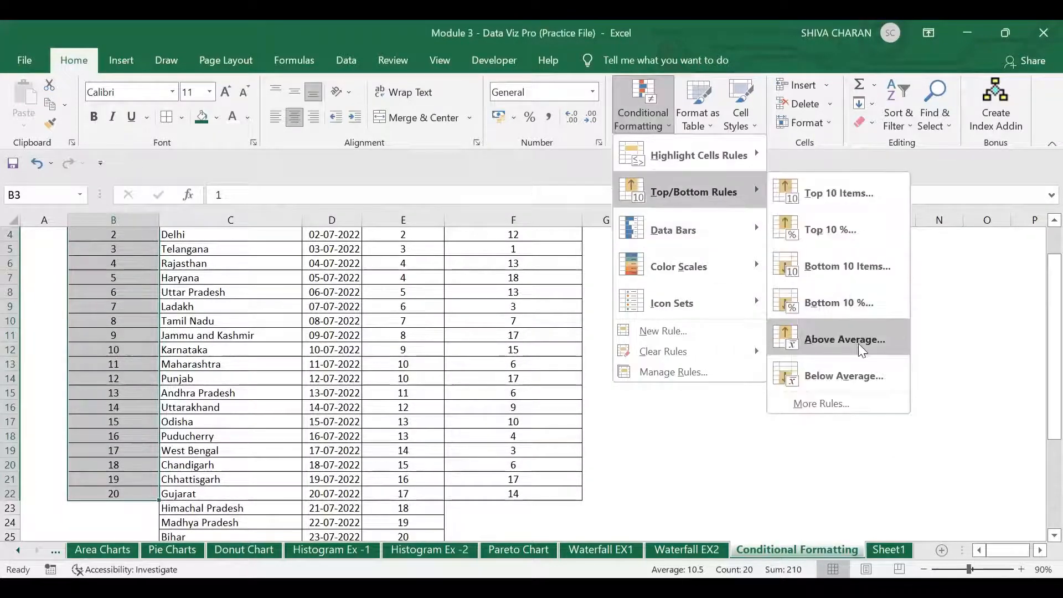
{"action": "left_click", "coordinate": [798, 339]}
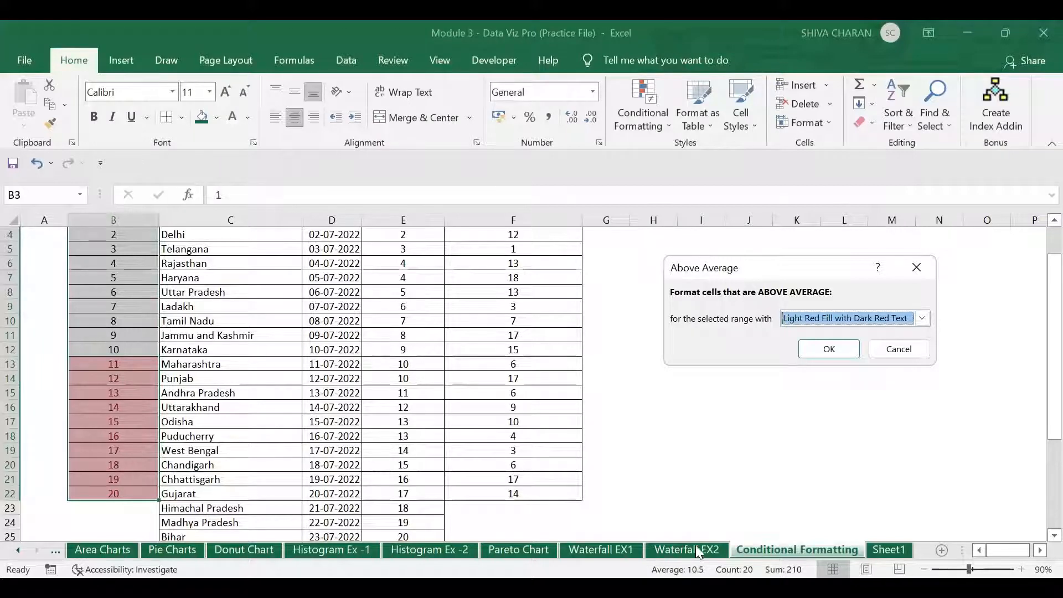
{"action": "left_click", "coordinate": [898, 349]}
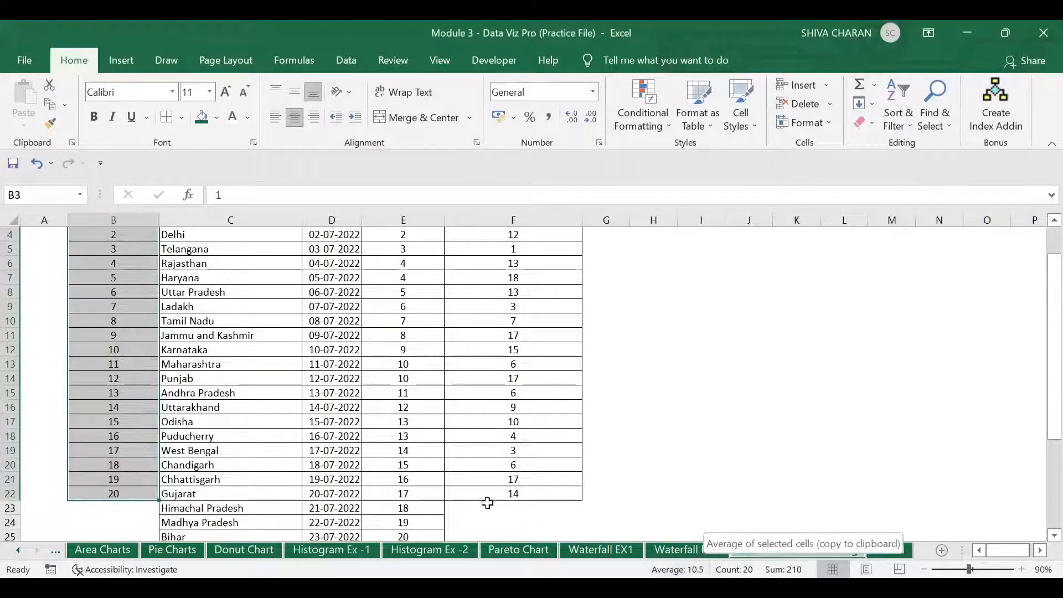
Set up an Above Average rule for B3:B22 with Light Red Fill with Dark Red Text.
{"action": "left_click", "coordinate": [666, 125]}
{"action": "mouse_move", "coordinate": [709, 190]}
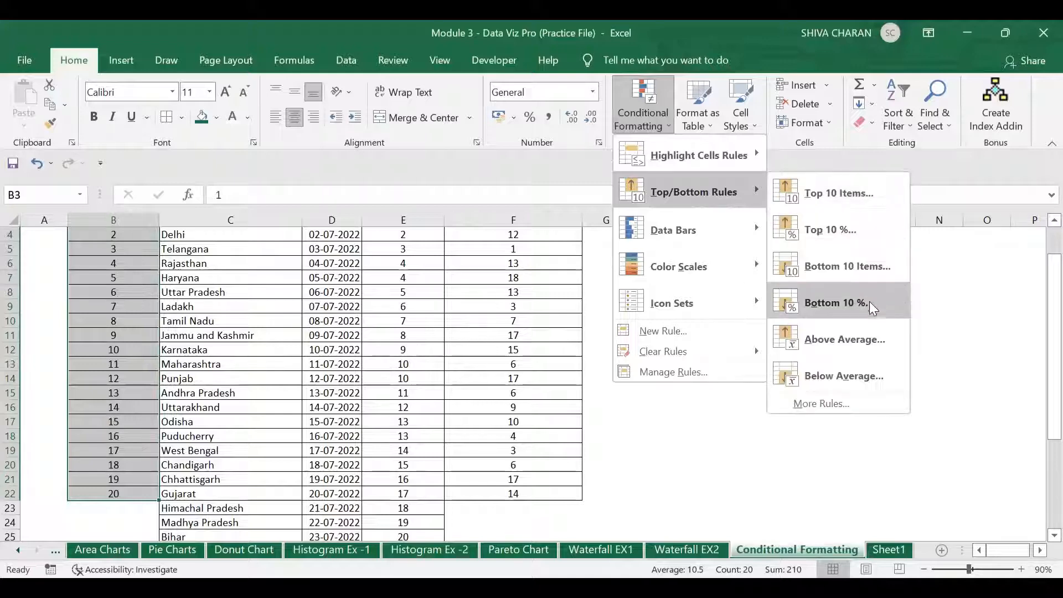
{"action": "left_click", "coordinate": [846, 339]}
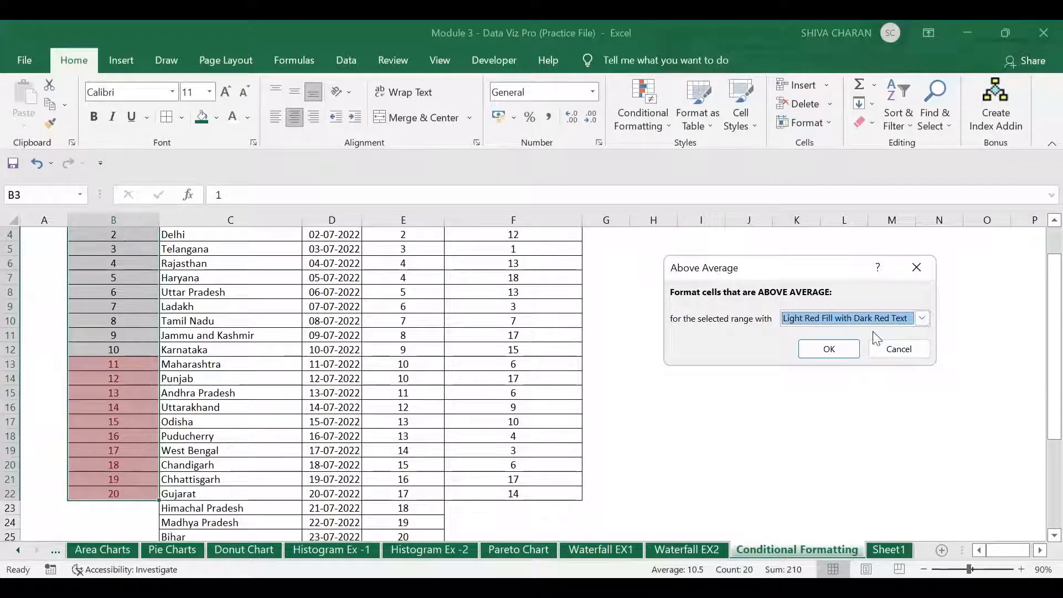
{"action": "left_click", "coordinate": [923, 319]}
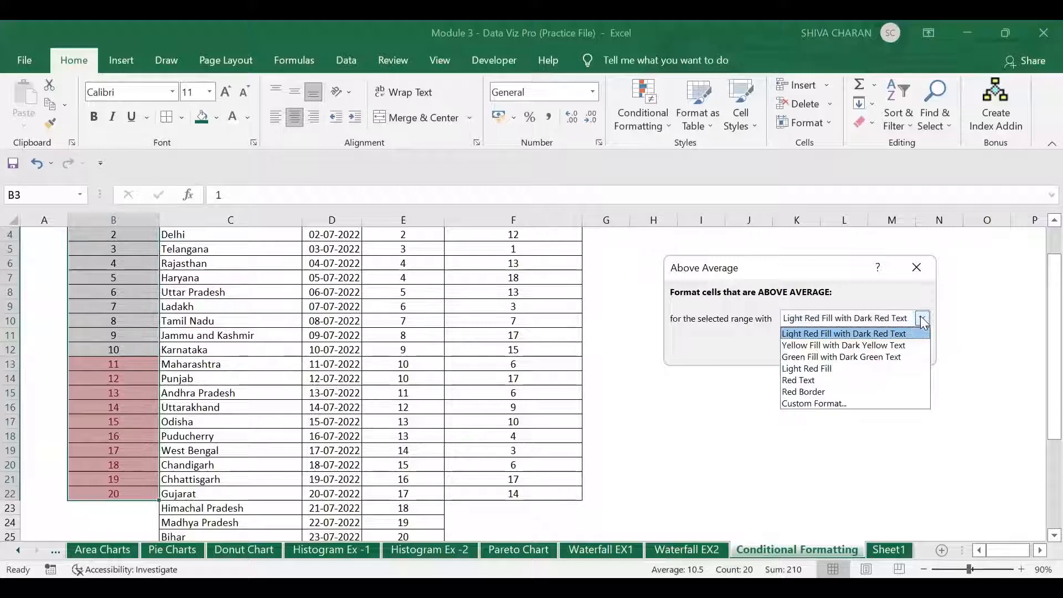
{"action": "left_click", "coordinate": [842, 345]}
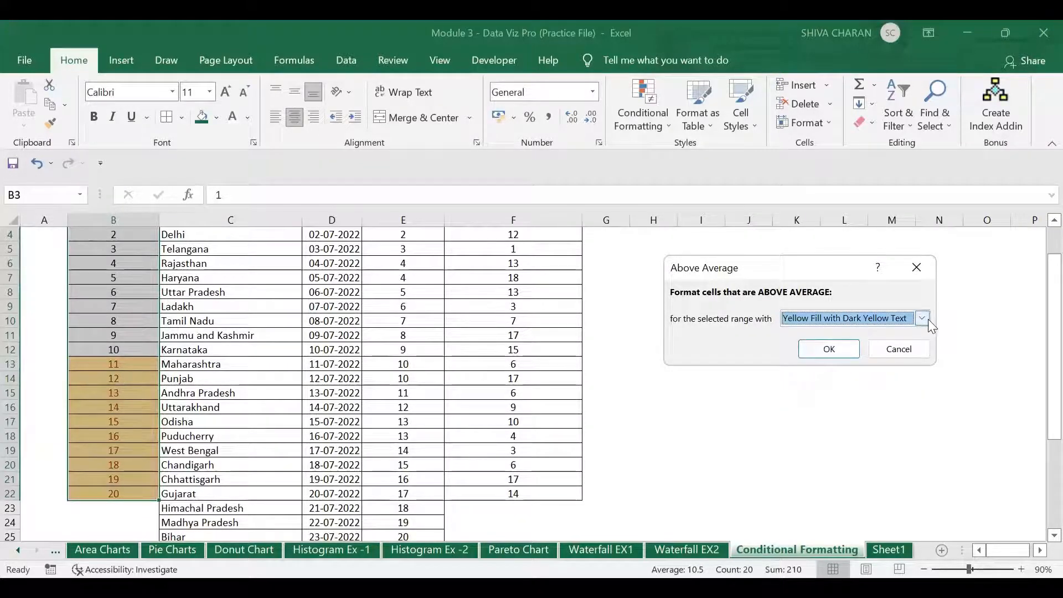
{"action": "left_click", "coordinate": [923, 319]}
{"action": "left_click", "coordinate": [818, 333]}
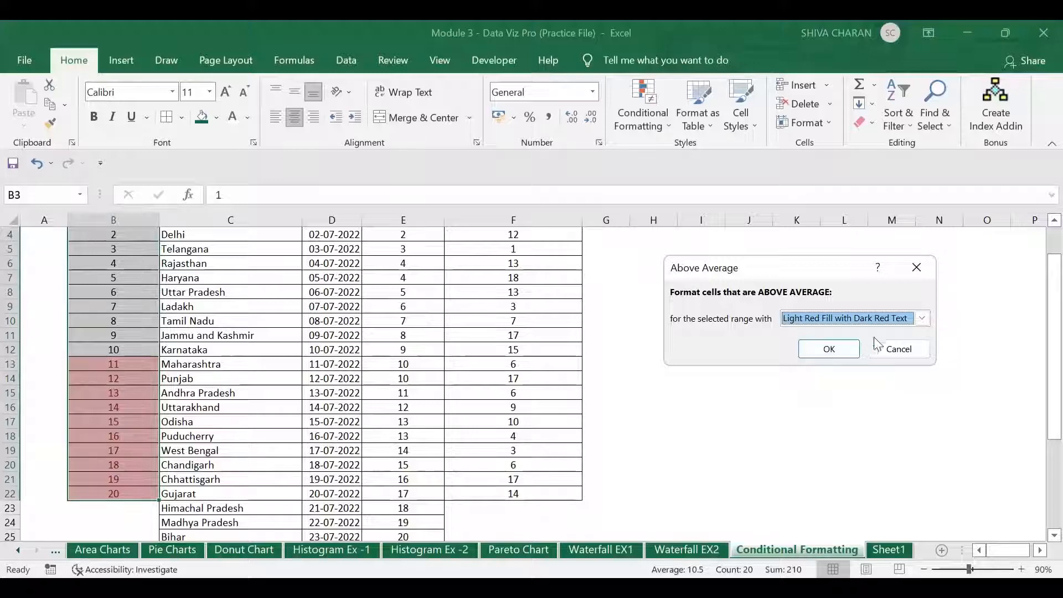
{"action": "left_click", "coordinate": [880, 352]}
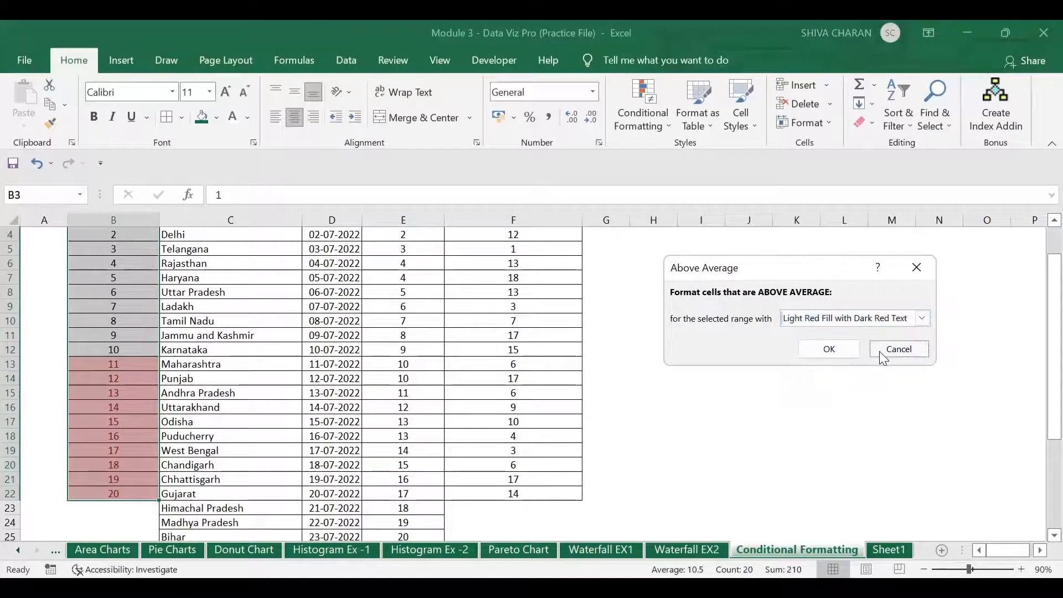
{"action": "left_click", "coordinate": [896, 349]}
Apply a Below Average rule with Light Red Fill with Dark Red Text to the Numeric Values in B3:B22.
{"action": "left_click", "coordinate": [644, 109]}
{"action": "mouse_move", "coordinate": [714, 192]}
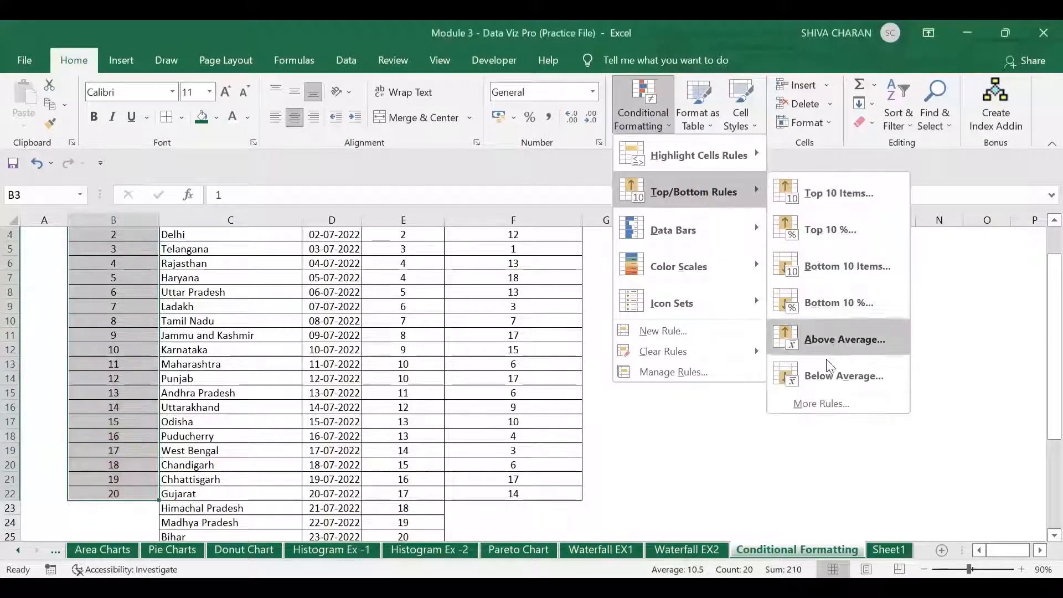
{"action": "left_click", "coordinate": [825, 363]}
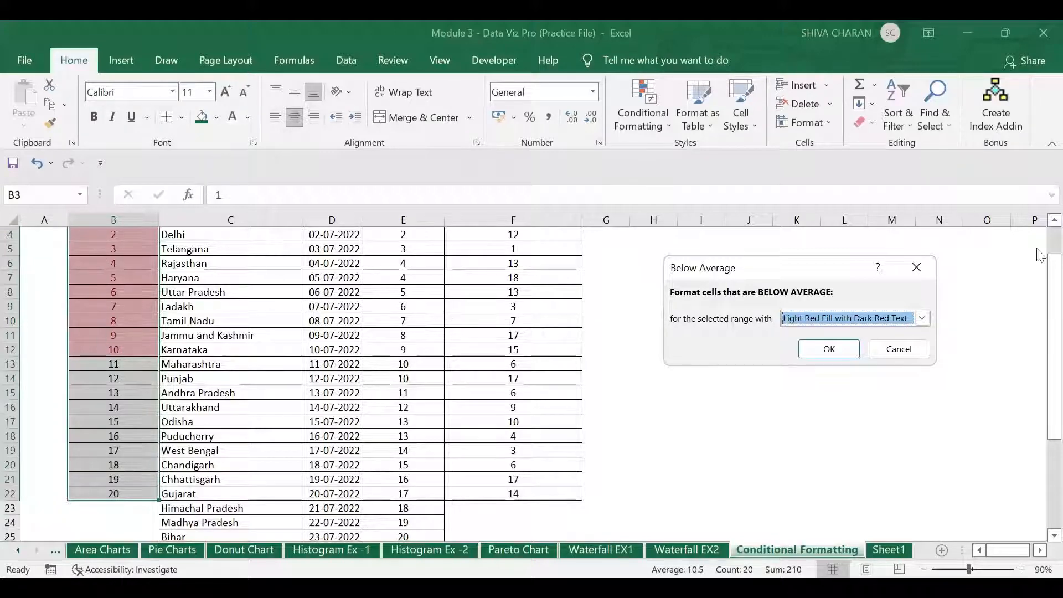
{"action": "left_click", "coordinate": [829, 347]}
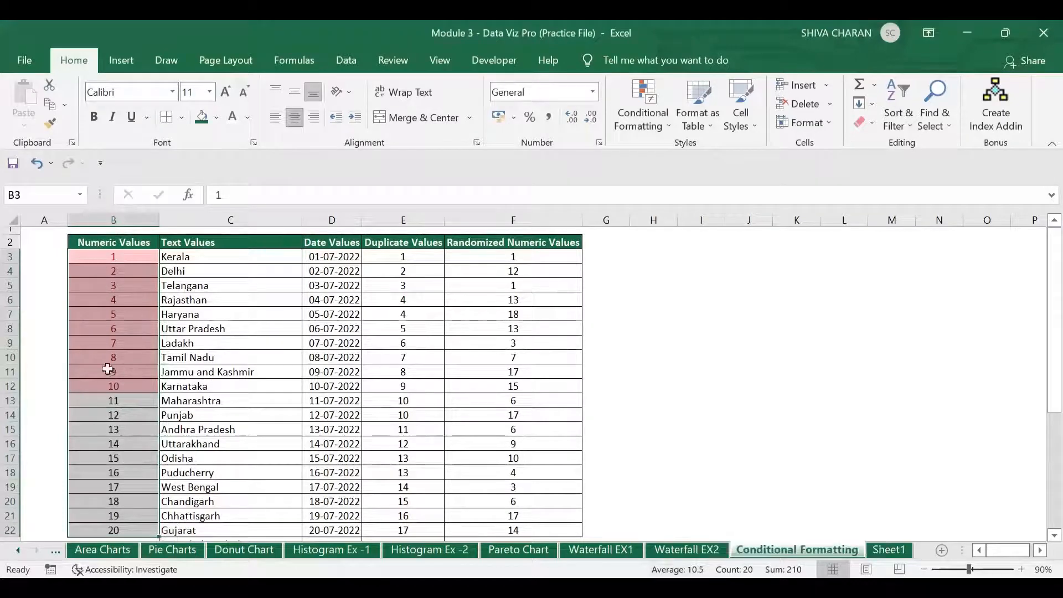
{"action": "scroll", "coordinate": [112, 443], "scroll_direction": "down", "scroll_amount": 1}
{"action": "scroll", "coordinate": [112, 443], "scroll_direction": "down", "scroll_amount": 1}
{"action": "scroll", "coordinate": [100, 240], "scroll_direction": "up", "scroll_amount": 1}
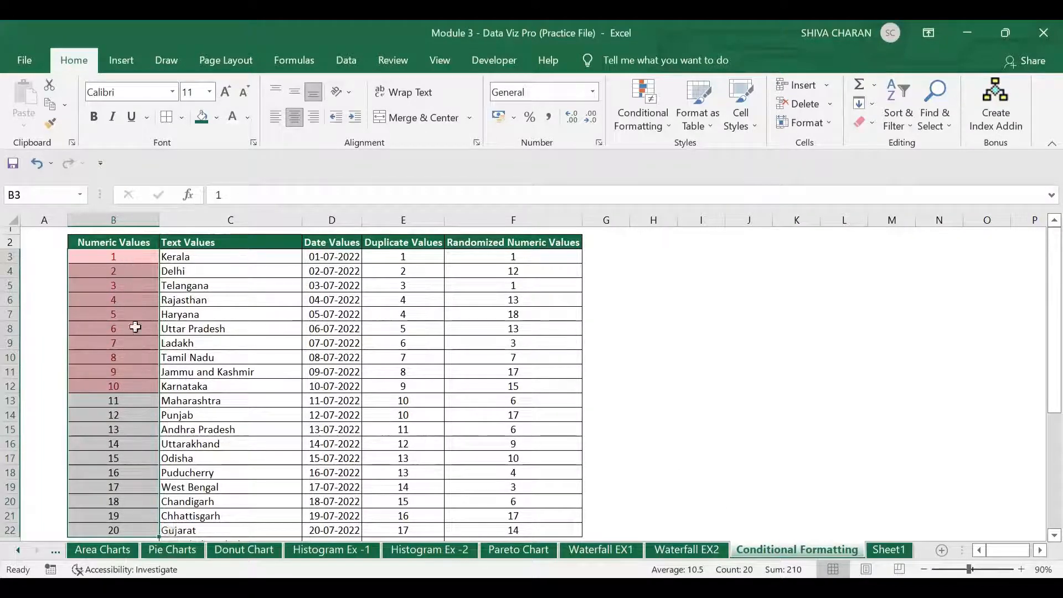
Clear the conditional formatting rules from the selected Numeric Values cells.
{"action": "left_click", "coordinate": [634, 124]}
{"action": "mouse_move", "coordinate": [755, 349]}
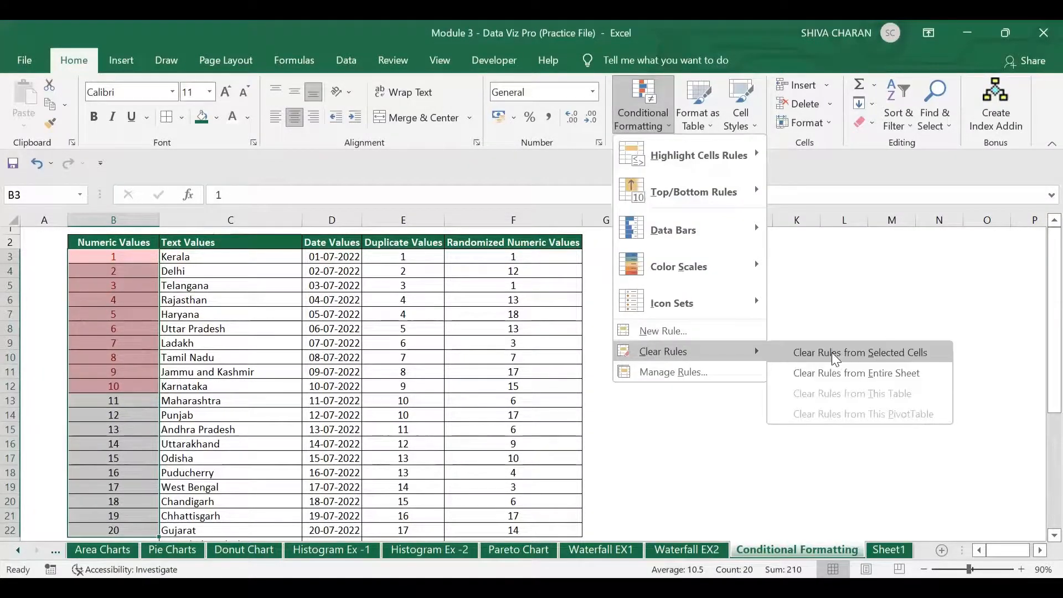
{"action": "left_click", "coordinate": [831, 352]}
Apply green gradient-fill data bars to the Randomized Numeric Values in F3:F22.
{"action": "left_click", "coordinate": [639, 119]}
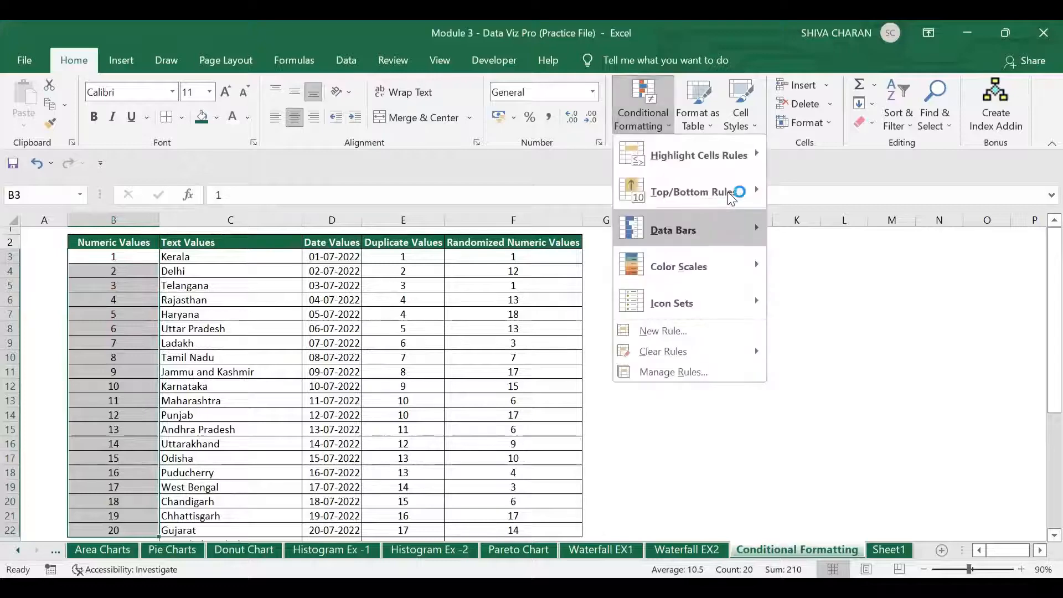
{"action": "mouse_move", "coordinate": [729, 194]}
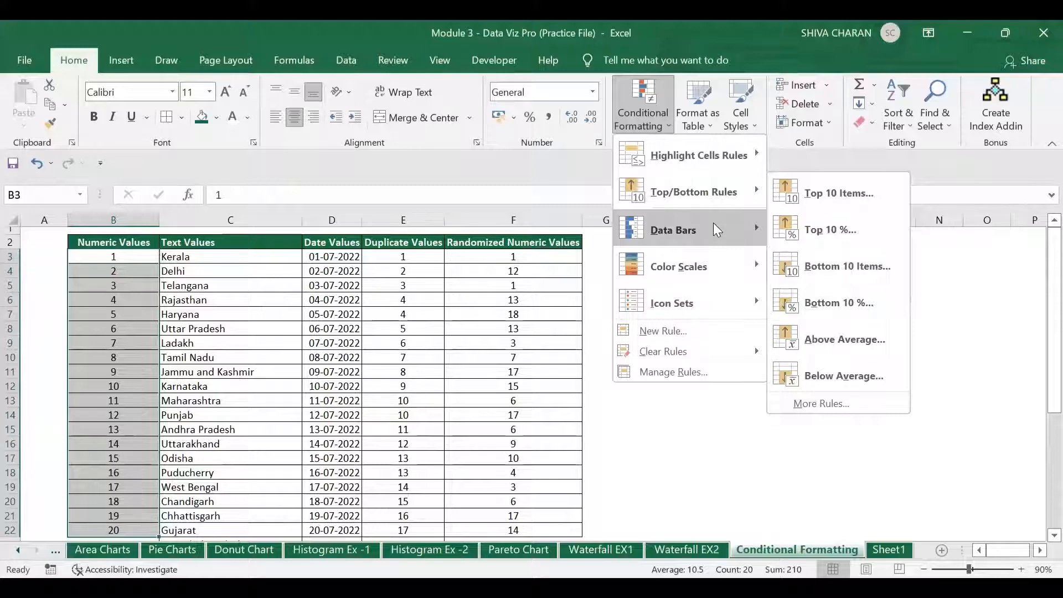
{"action": "mouse_move", "coordinate": [703, 232]}
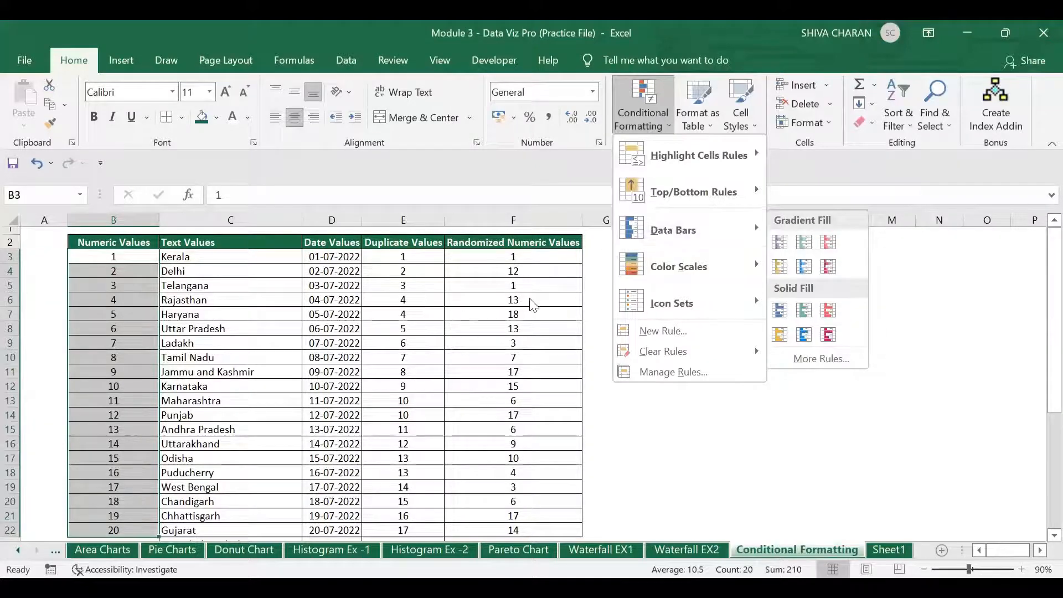
{"action": "left_click", "coordinate": [538, 257]}
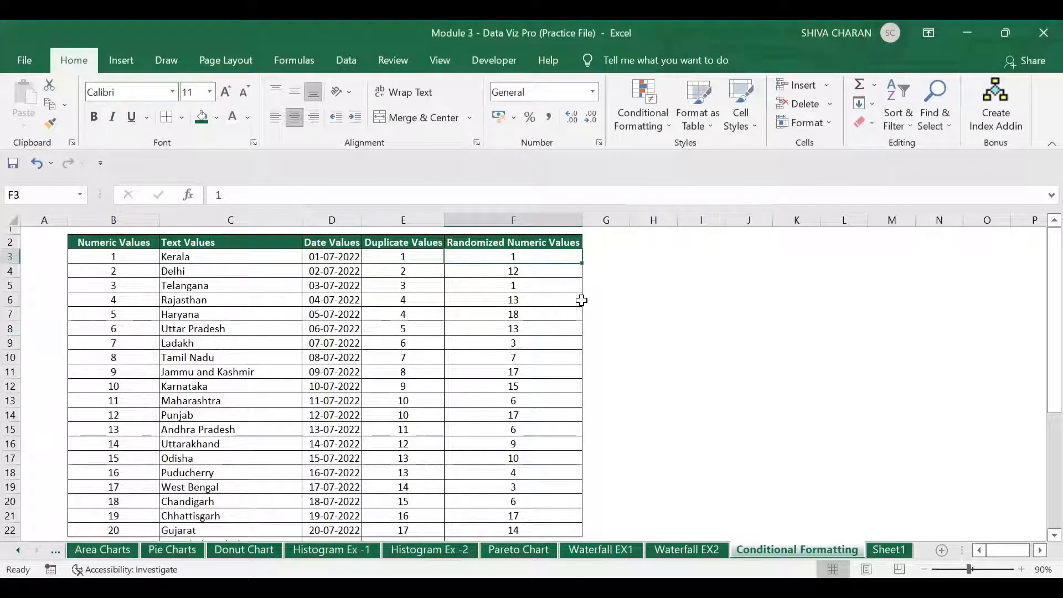
{"action": "key", "text": "ctrl+shift+Down"}
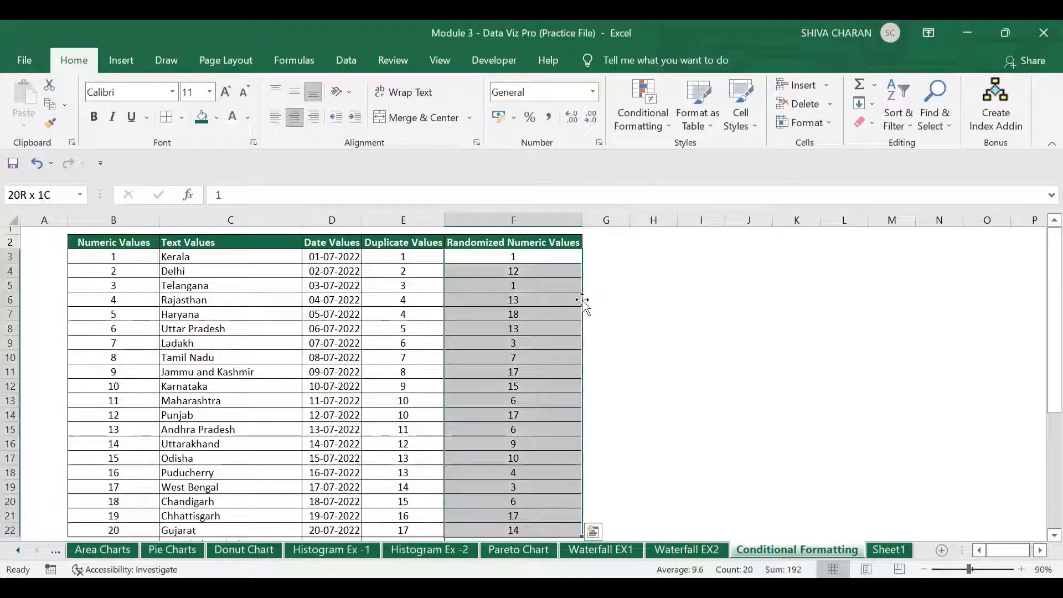
{"action": "left_click", "coordinate": [641, 113]}
{"action": "mouse_move", "coordinate": [694, 245]}
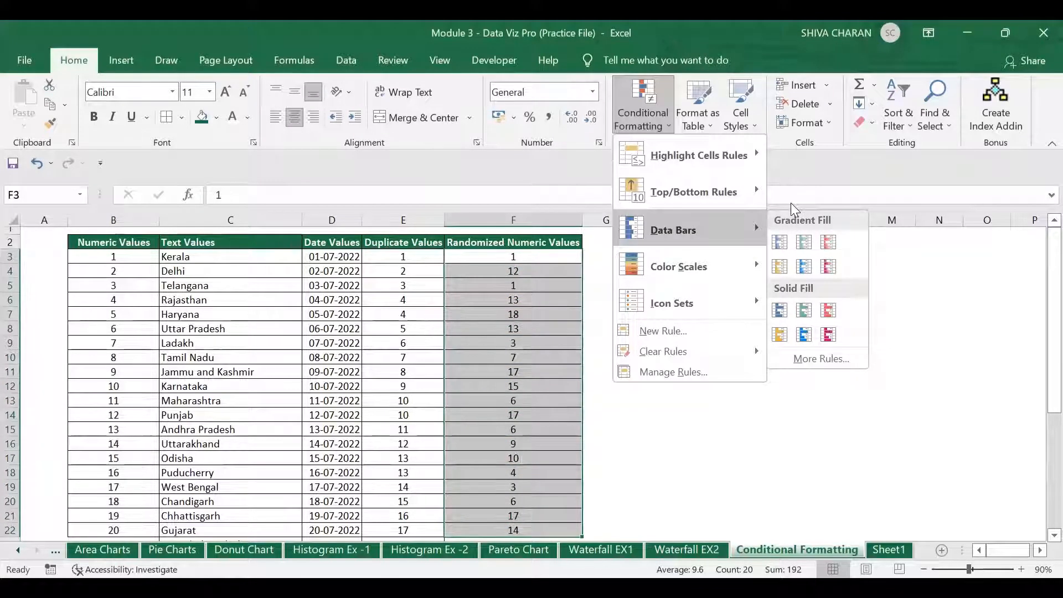
{"action": "left_click", "coordinate": [804, 244]}
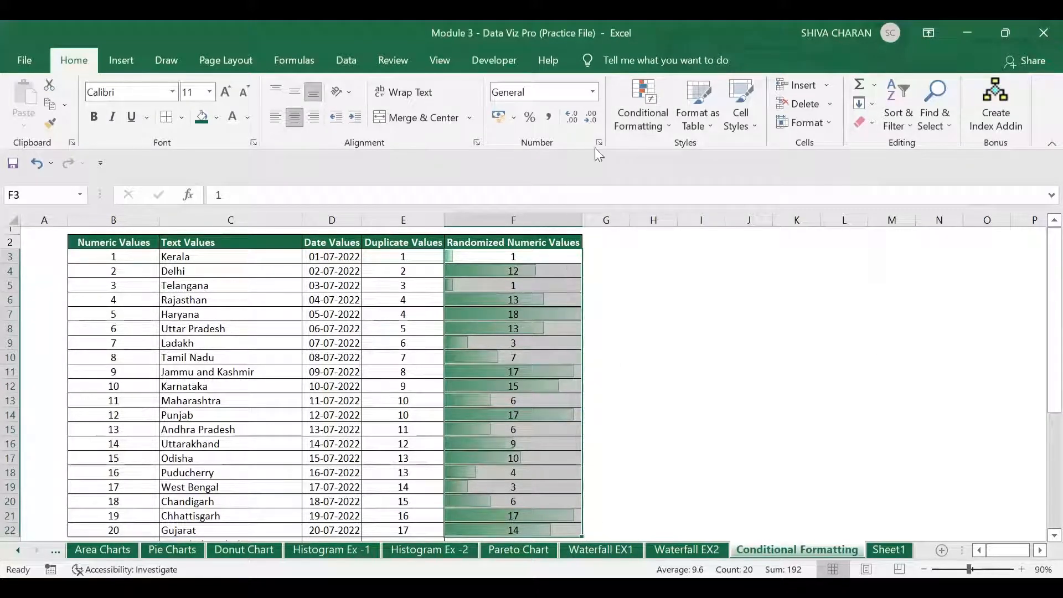
{"action": "left_click", "coordinate": [643, 116]}
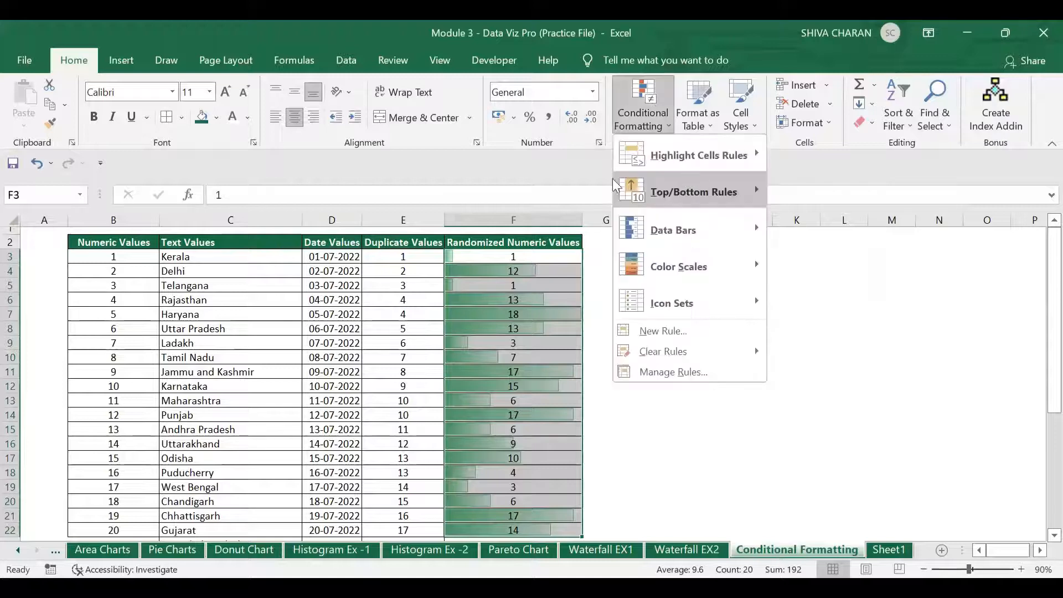
{"action": "left_click", "coordinate": [568, 164]}
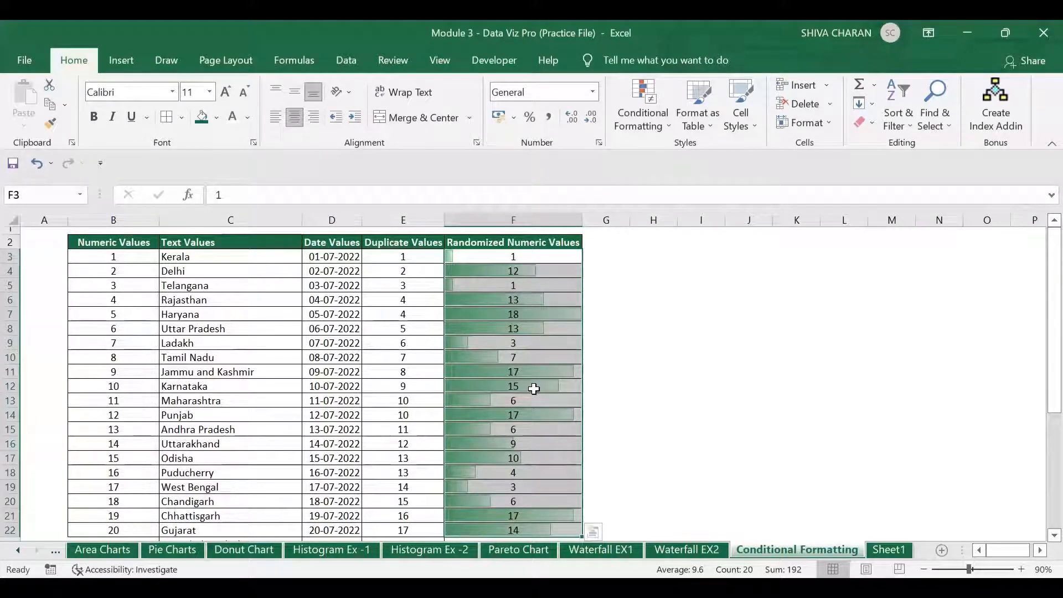
Examine how the data bar lengths relate to the numbers in the Randomized Numeric Values column.
{"action": "left_click", "coordinate": [539, 455]}
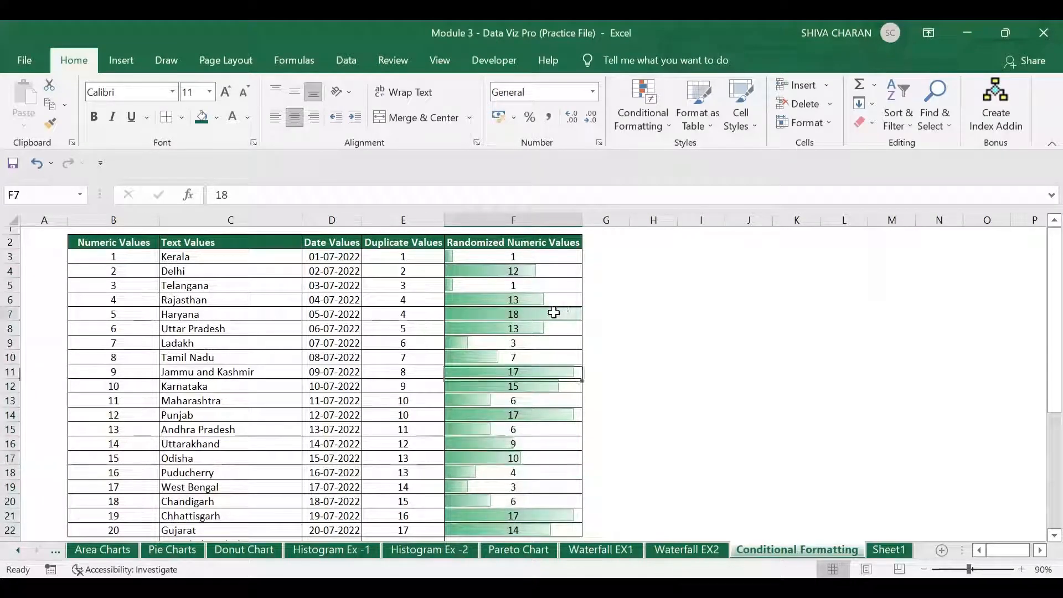
{"action": "left_click", "coordinate": [473, 271]}
{"action": "left_click", "coordinate": [477, 301]}
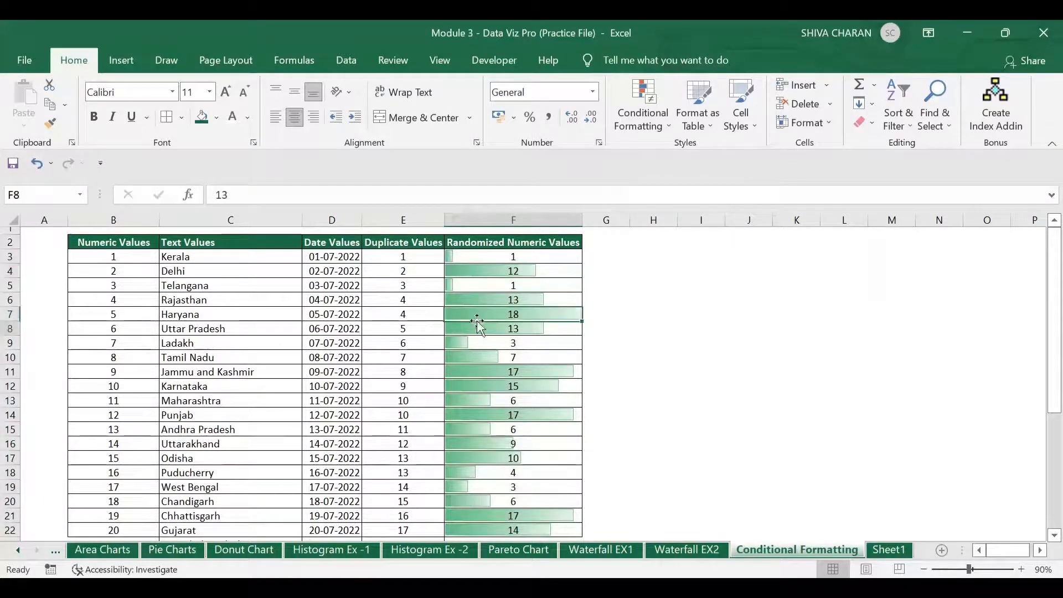
{"action": "left_click", "coordinate": [476, 314]}
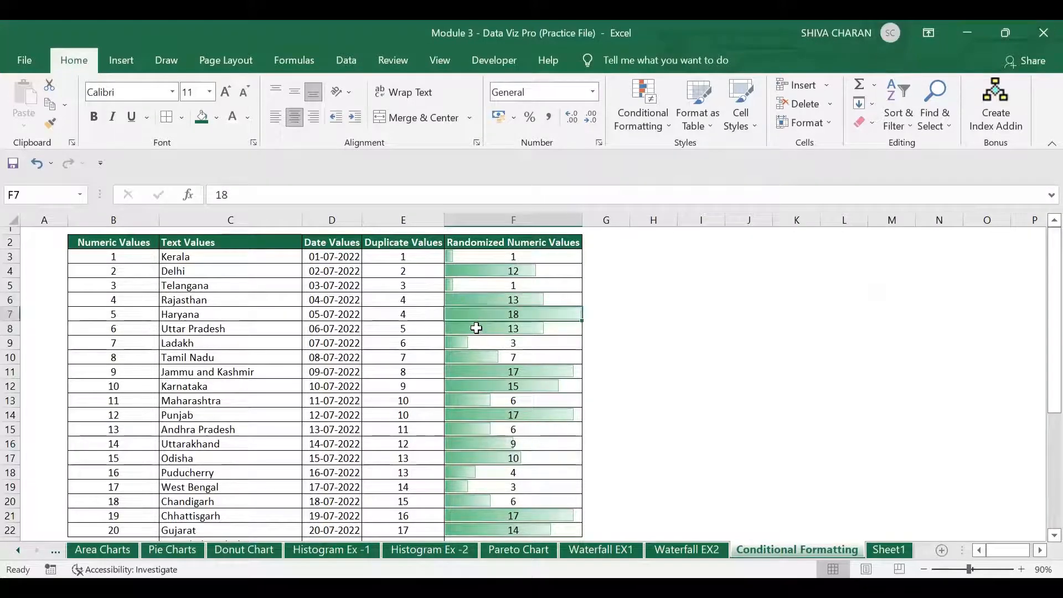
{"action": "left_click", "coordinate": [475, 328]}
{"action": "left_click", "coordinate": [455, 342]}
{"action": "left_click", "coordinate": [462, 359]}
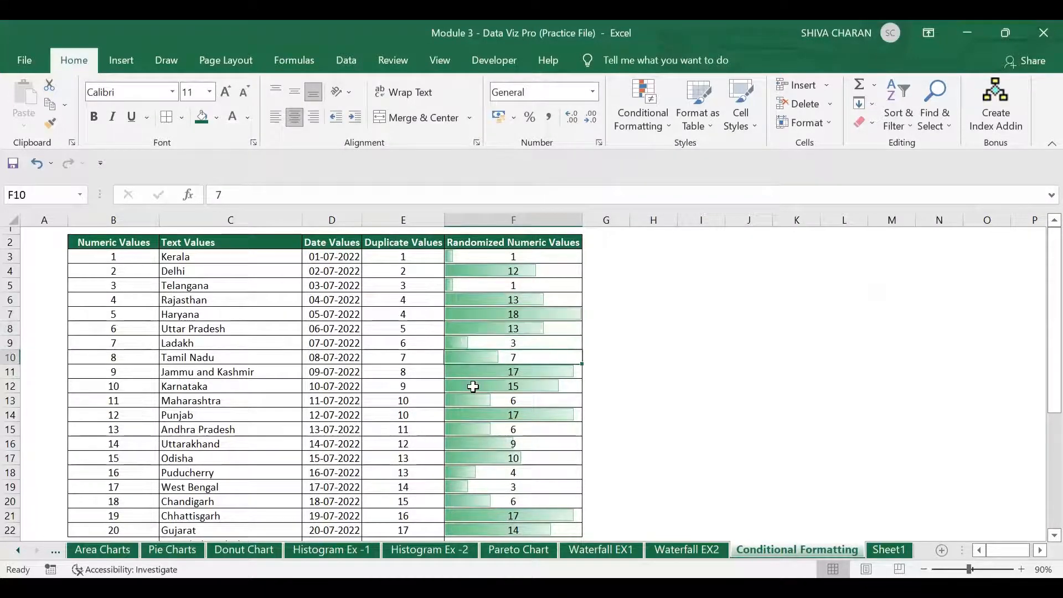
{"action": "left_click_drag", "start_coordinate": [547, 256], "coordinate": [550, 361]}
{"action": "left_click", "coordinate": [554, 427]}
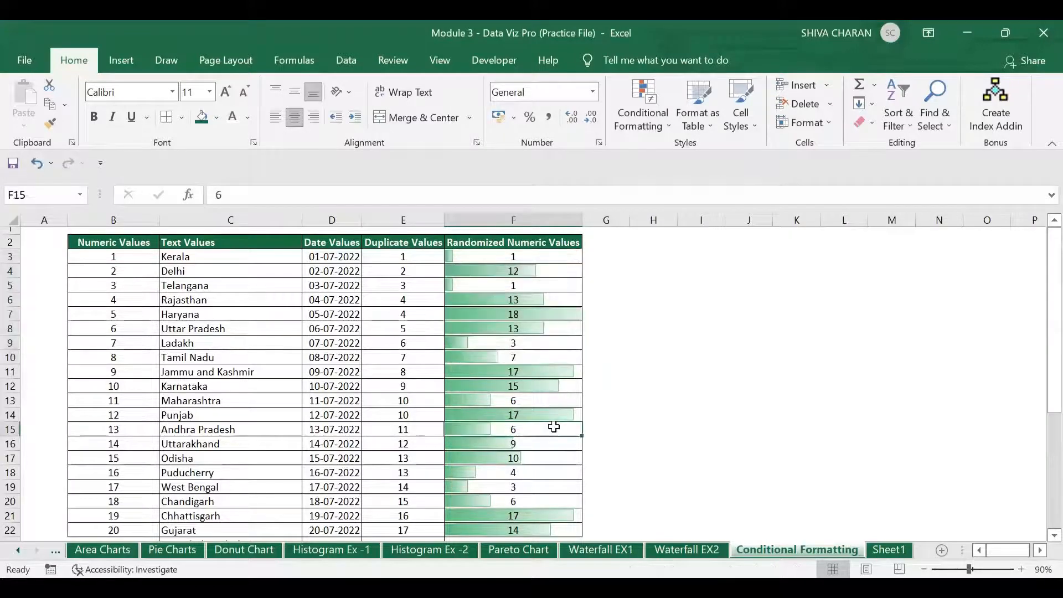
{"action": "left_click_drag", "start_coordinate": [541, 257], "coordinate": [551, 331]}
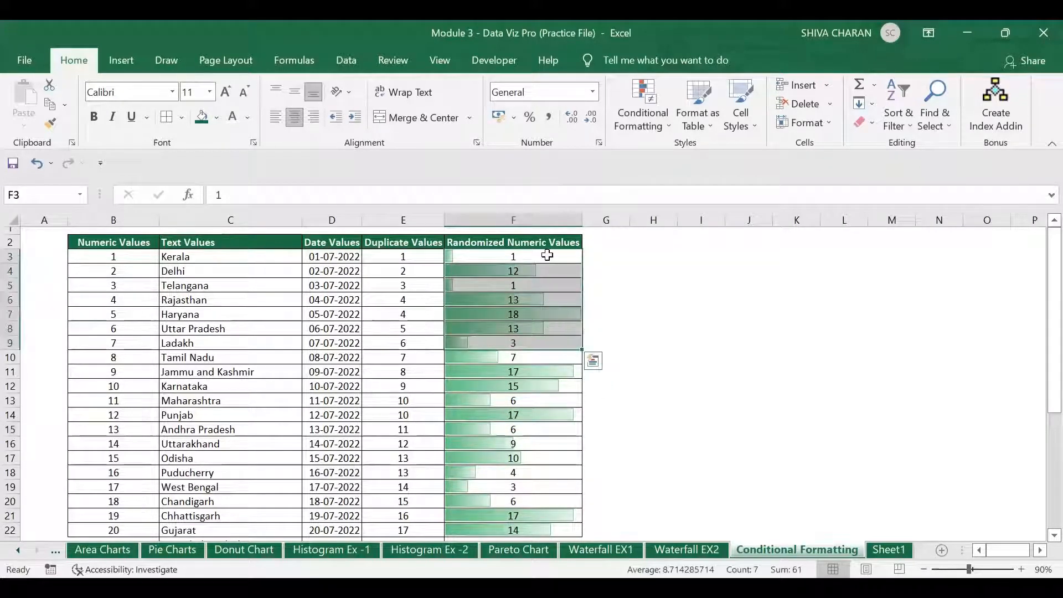
{"action": "left_click_drag", "start_coordinate": [547, 255], "coordinate": [542, 530]}
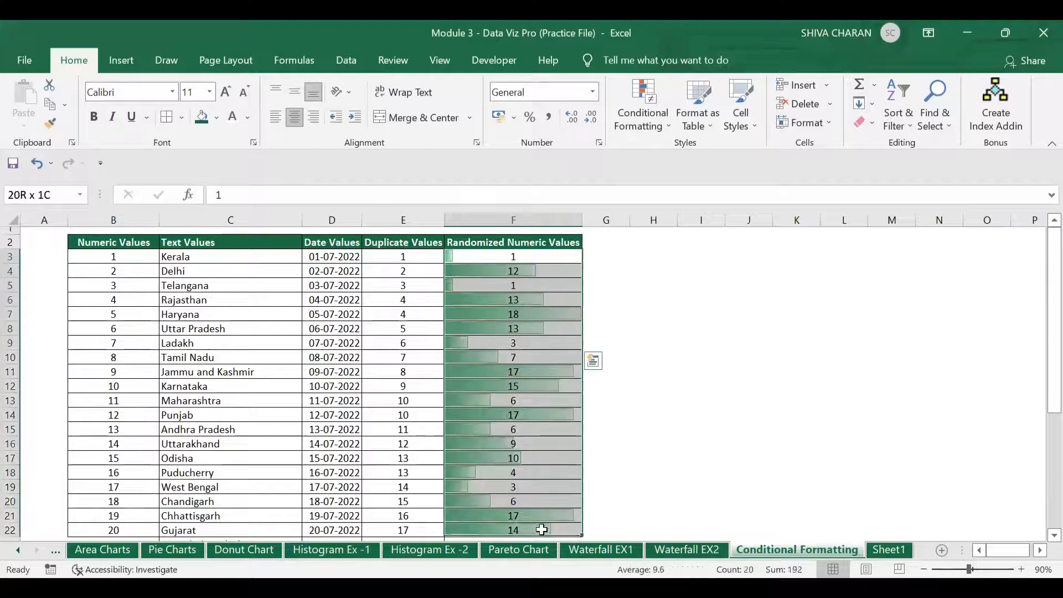
Try setting Ladakh's randomized value in cell F9 to 15, and undo that entry.
{"action": "left_click", "coordinate": [537, 342]}
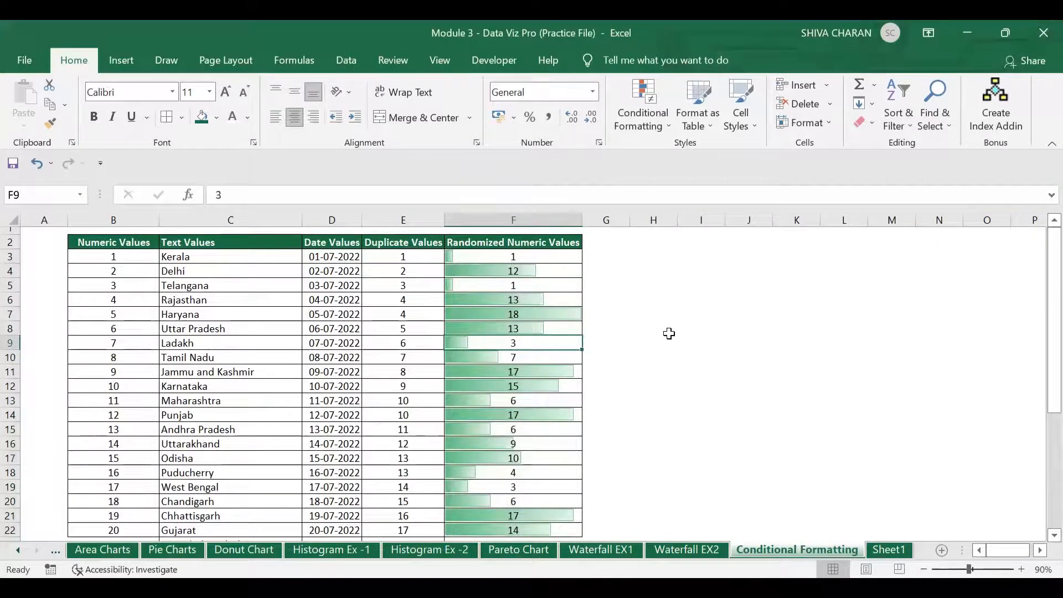
{"action": "type", "text": "5"}
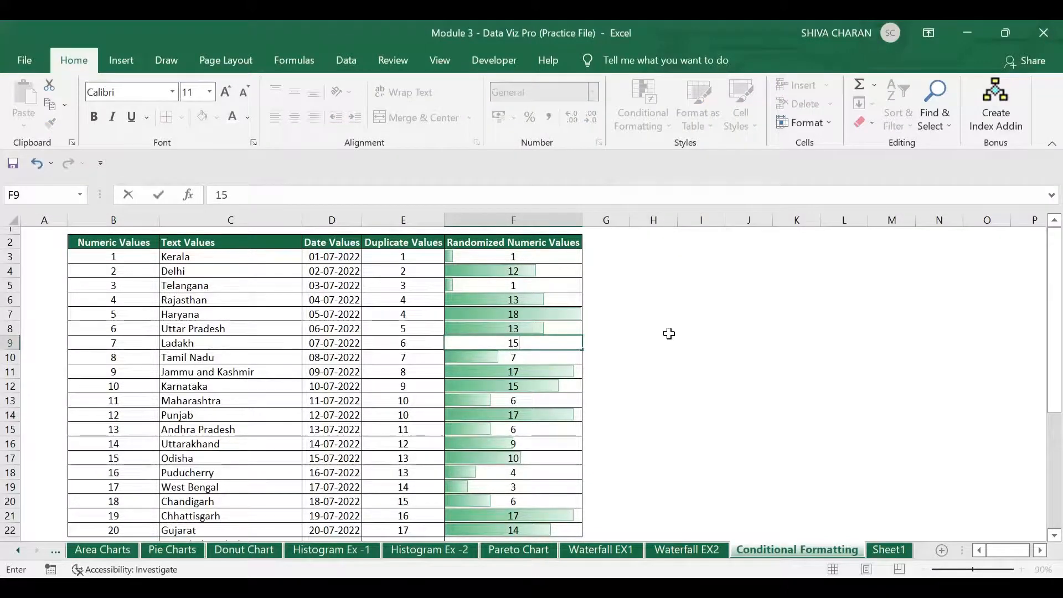
{"action": "key", "text": "Return"}
{"action": "left_click", "coordinate": [535, 339]}
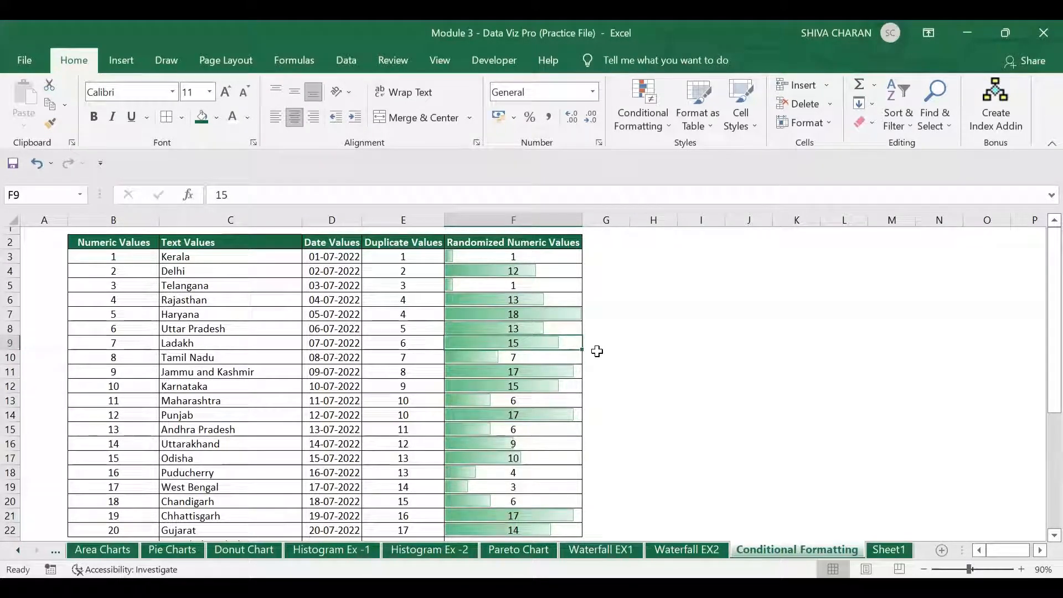
{"action": "key", "text": "ctrl+z"}
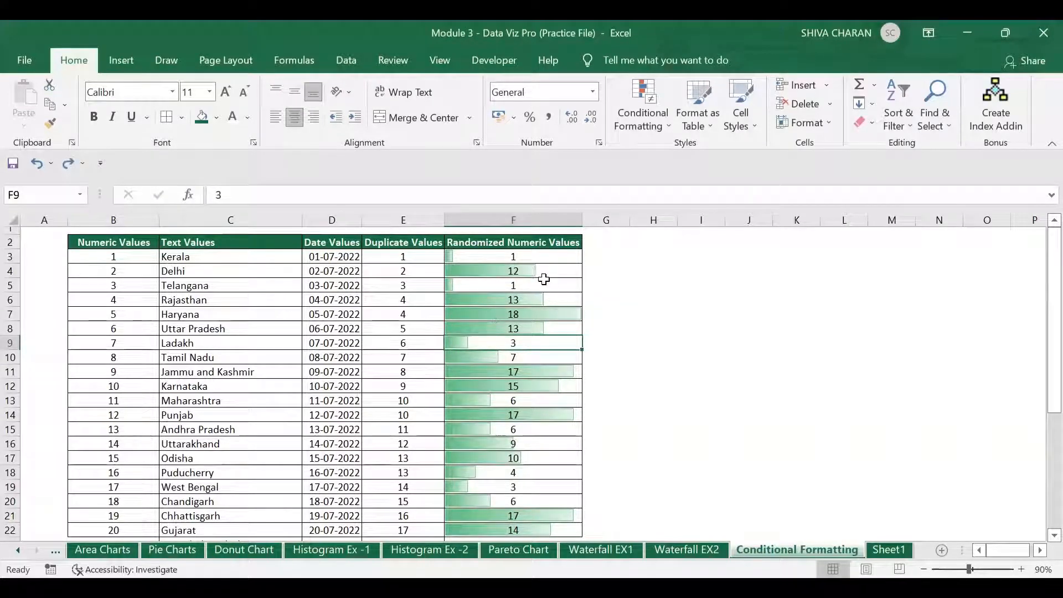
Set Telangana's randomized value in cell F5 to 9.
{"action": "left_click", "coordinate": [519, 285]}
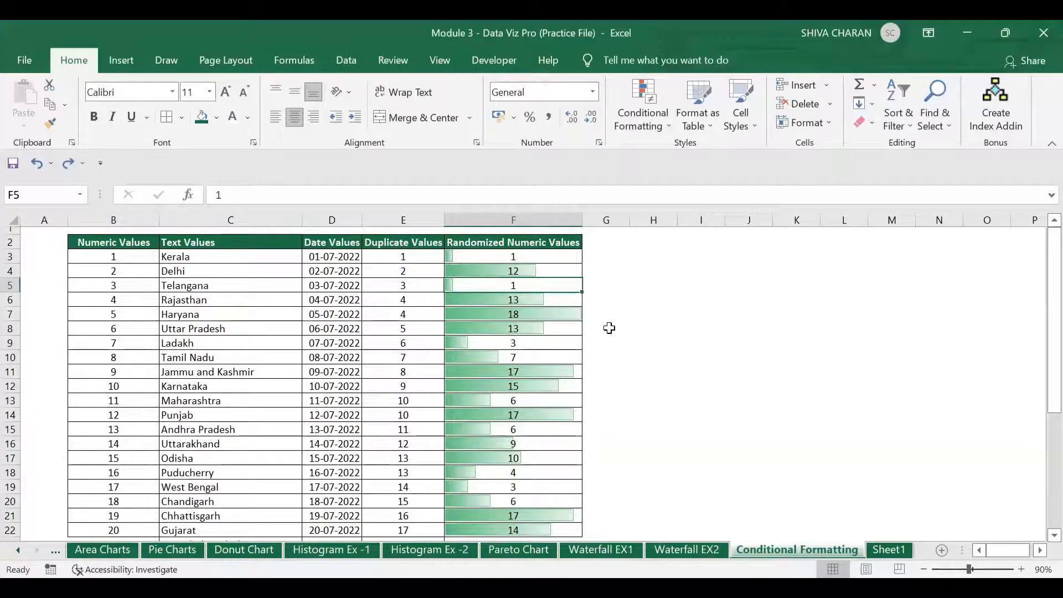
{"action": "type", "text": "9"}
{"action": "key", "text": "Return"}
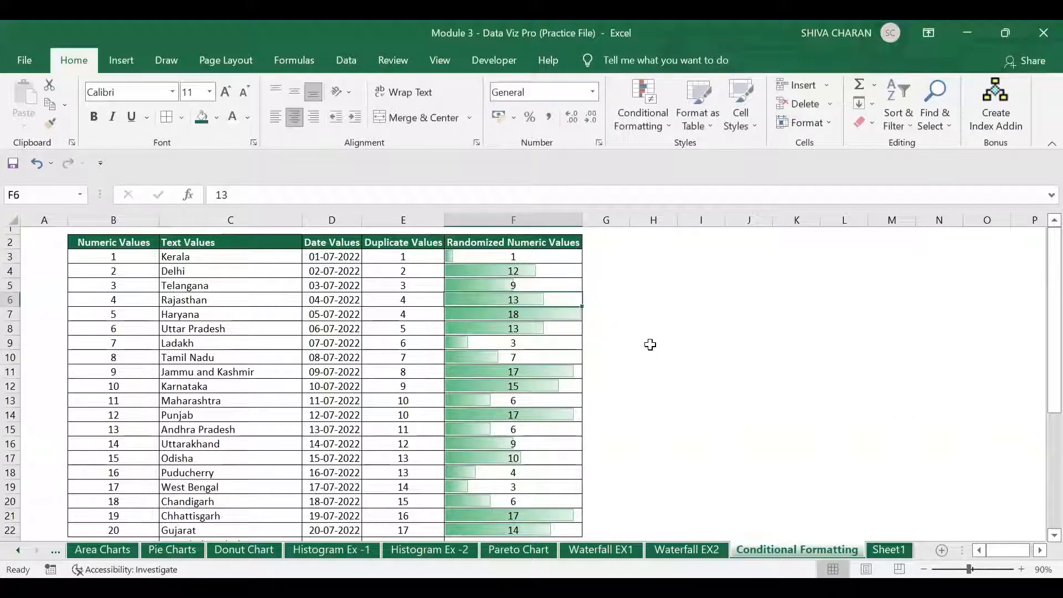
{"action": "left_click", "coordinate": [502, 285]}
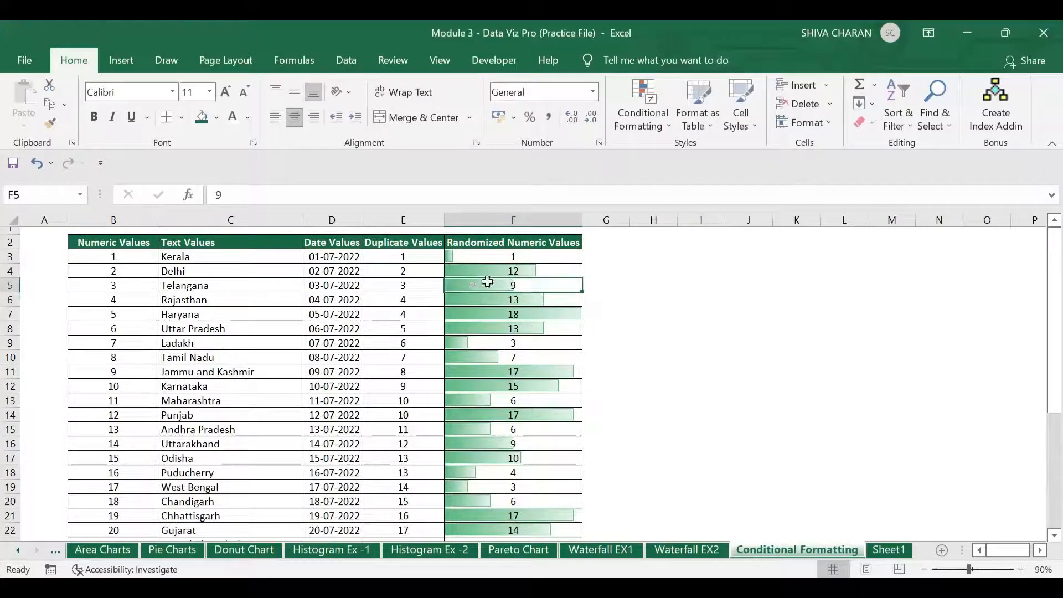
Review the data bars over the whole range F3:F22, comparing the bars in F5 and F7.
{"action": "scroll", "coordinate": [551, 360], "scroll_direction": "down", "scroll_amount": 2}
{"action": "scroll", "coordinate": [551, 370], "scroll_direction": "up", "scroll_amount": 2}
{"action": "left_click_drag", "start_coordinate": [542, 257], "coordinate": [542, 535]}
{"action": "scroll", "coordinate": [507, 347], "scroll_direction": "down", "scroll_amount": 2}
{"action": "scroll", "coordinate": [503, 350], "scroll_direction": "up", "scroll_amount": 2}
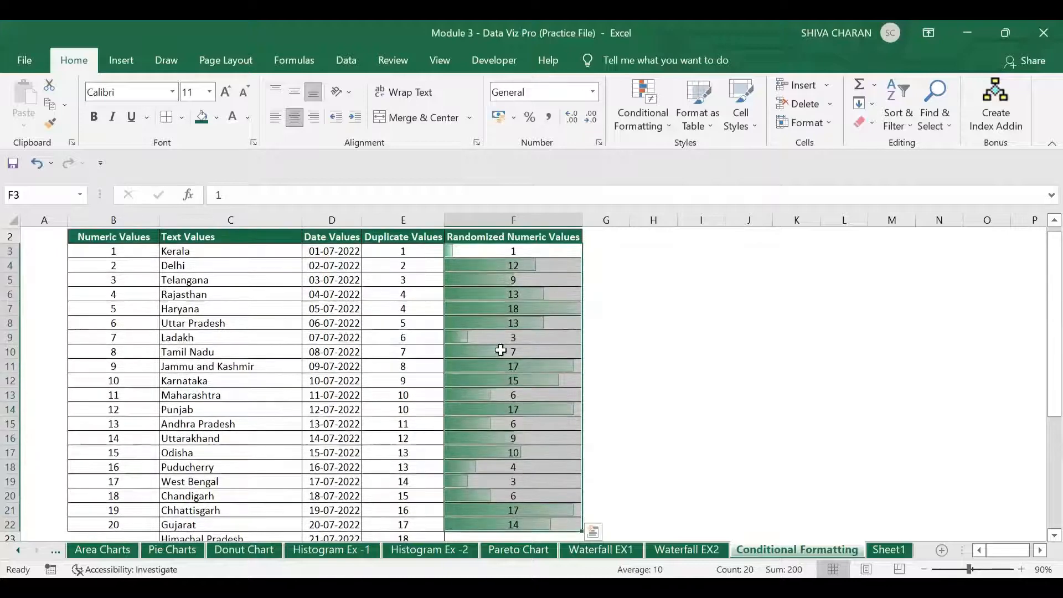
{"action": "scroll", "coordinate": [500, 349], "scroll_direction": "up", "scroll_amount": 1}
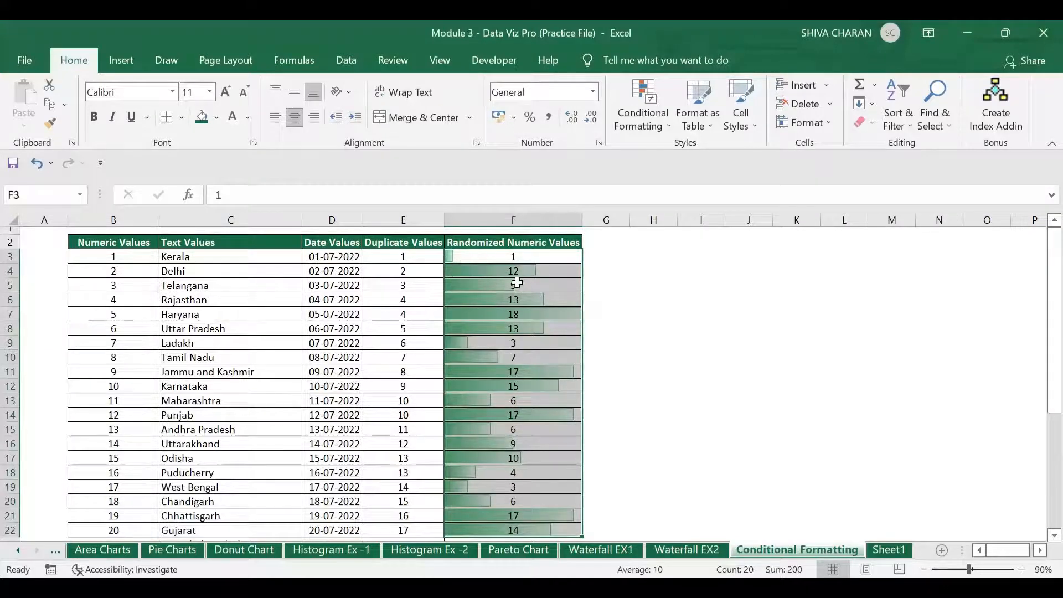
{"action": "left_click", "coordinate": [542, 284]}
{"action": "left_click", "coordinate": [540, 311]}
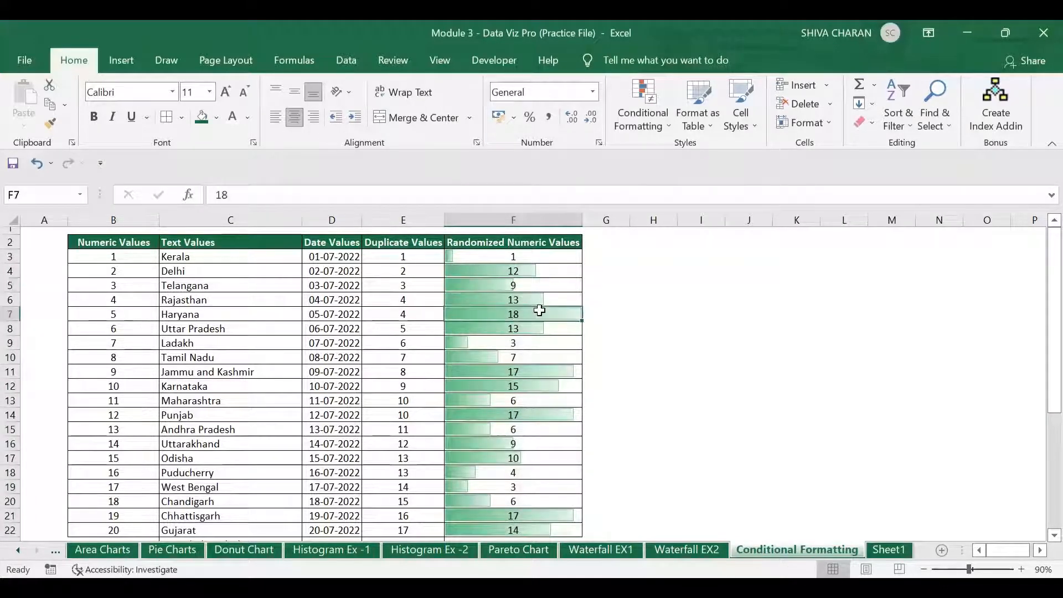
Compare the longest data bars in the Randomized Numeric Values column, checking F7 against F11, F12, F14 and F21.
{"action": "left_click", "coordinate": [534, 371]}
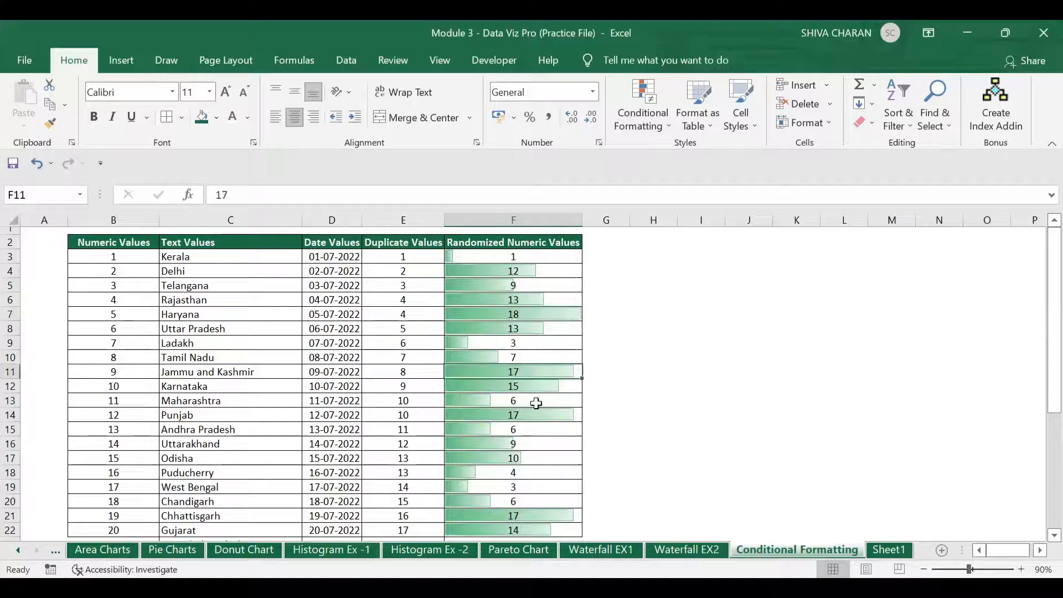
{"action": "left_click", "coordinate": [548, 389]}
{"action": "left_click", "coordinate": [548, 316]}
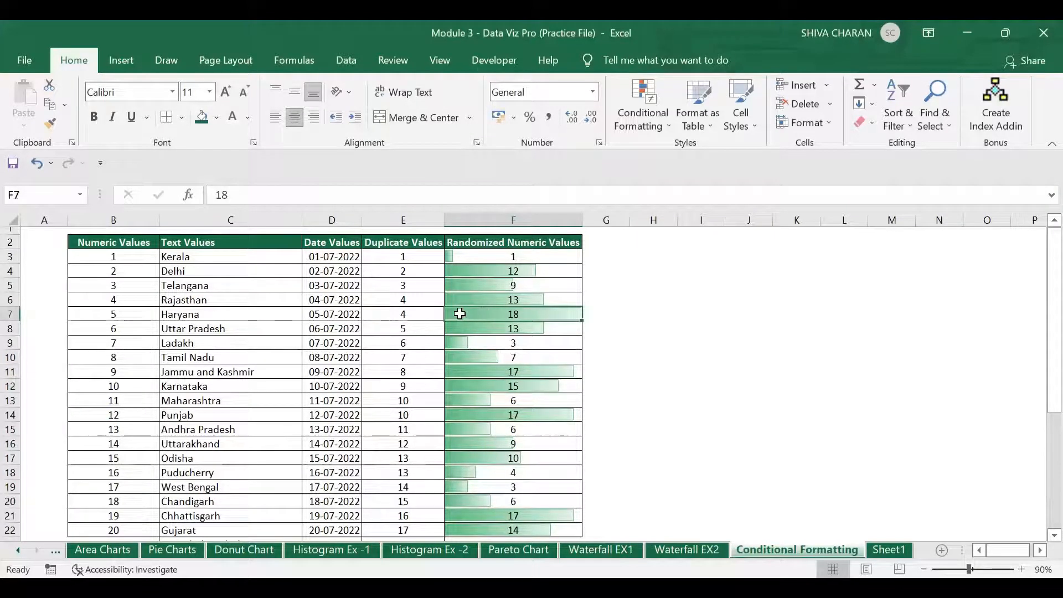
{"action": "left_click", "coordinate": [512, 342]}
{"action": "left_click", "coordinate": [476, 317]}
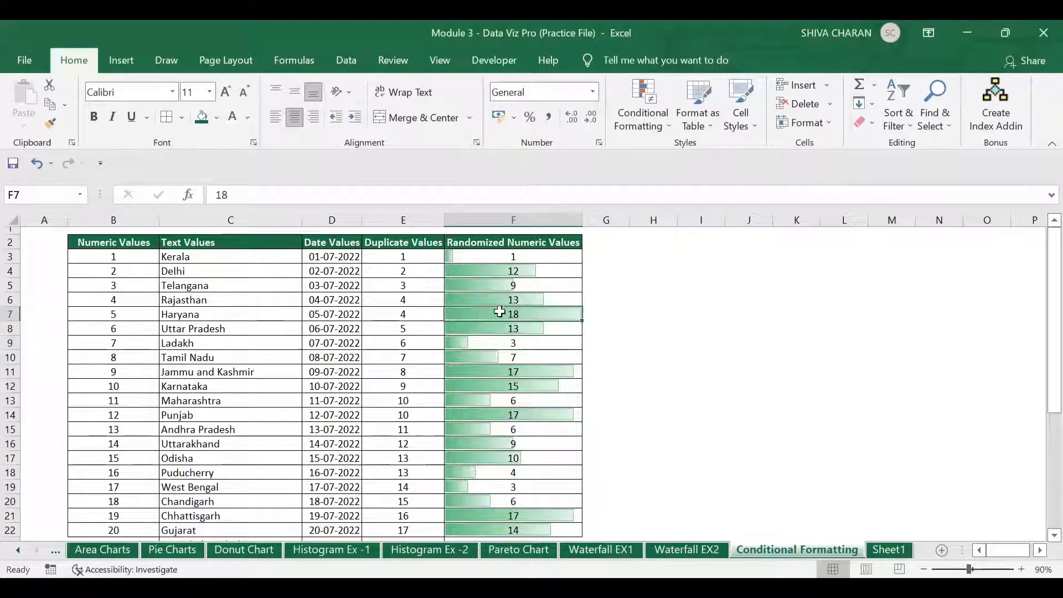
{"action": "scroll", "coordinate": [528, 438], "scroll_direction": "down", "scroll_amount": 2}
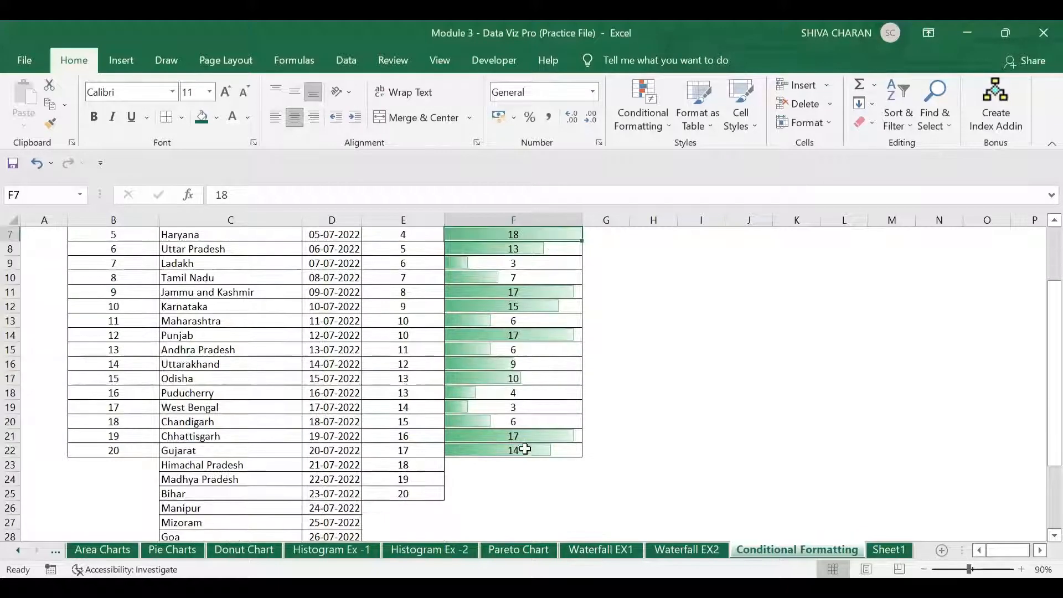
{"action": "scroll", "coordinate": [525, 441], "scroll_direction": "up", "scroll_amount": 2}
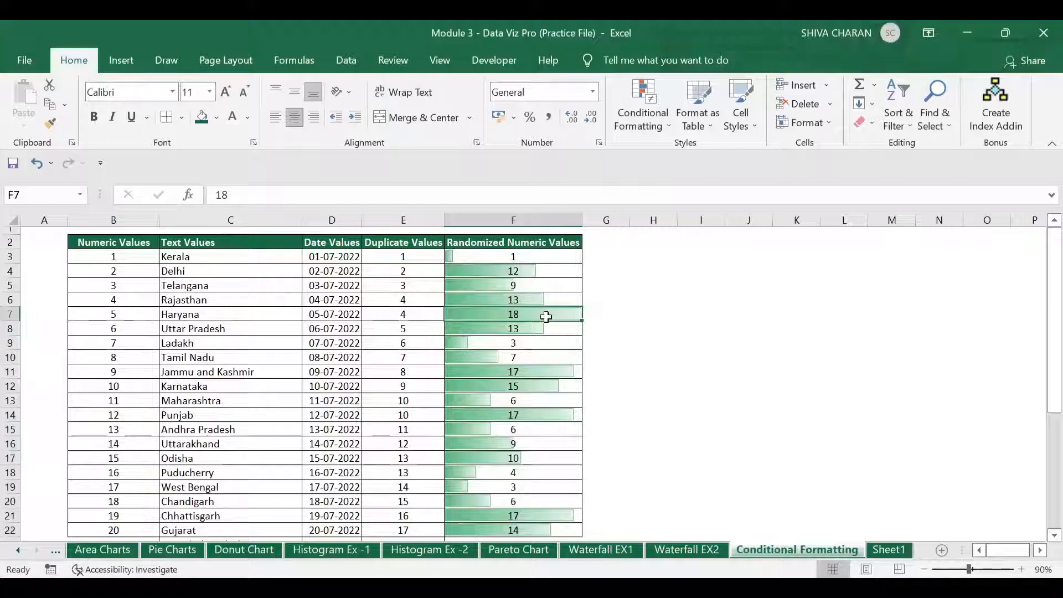
{"action": "left_click", "coordinate": [550, 370]}
{"action": "left_click", "coordinate": [544, 414]}
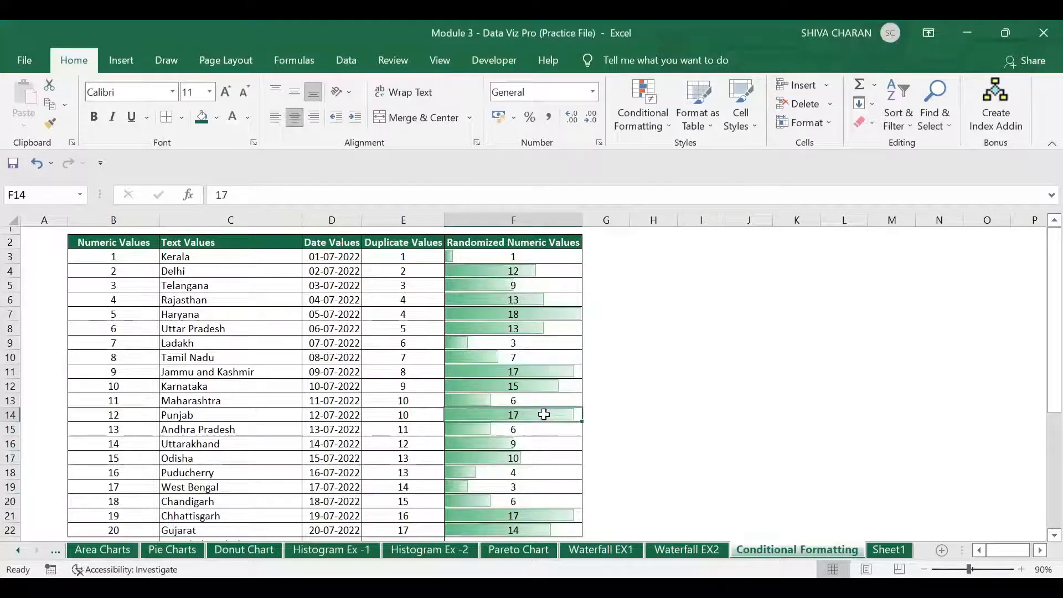
{"action": "left_click", "coordinate": [541, 516]}
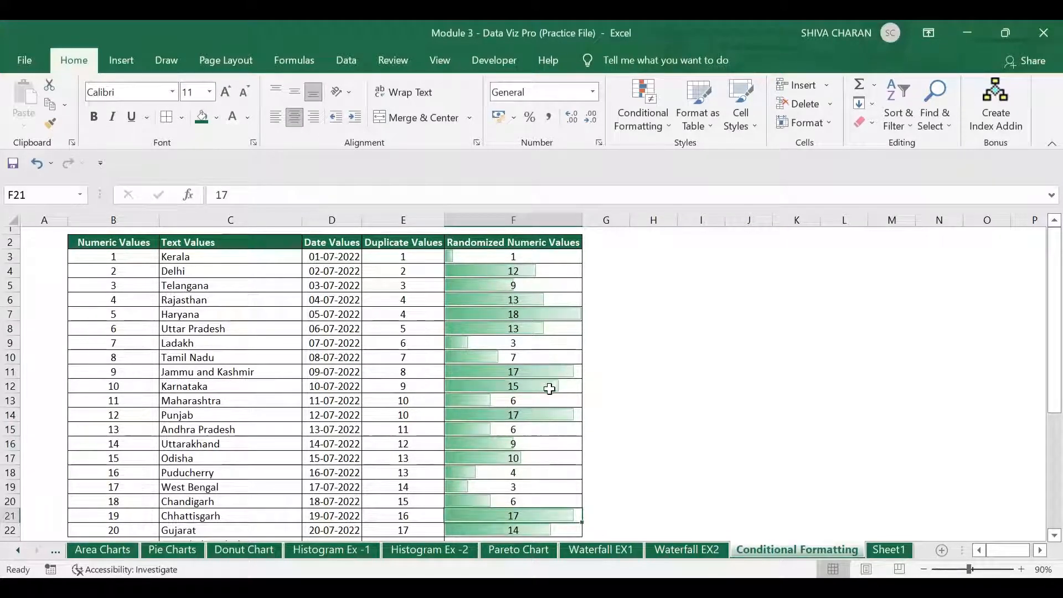
{"action": "left_click", "coordinate": [540, 312]}
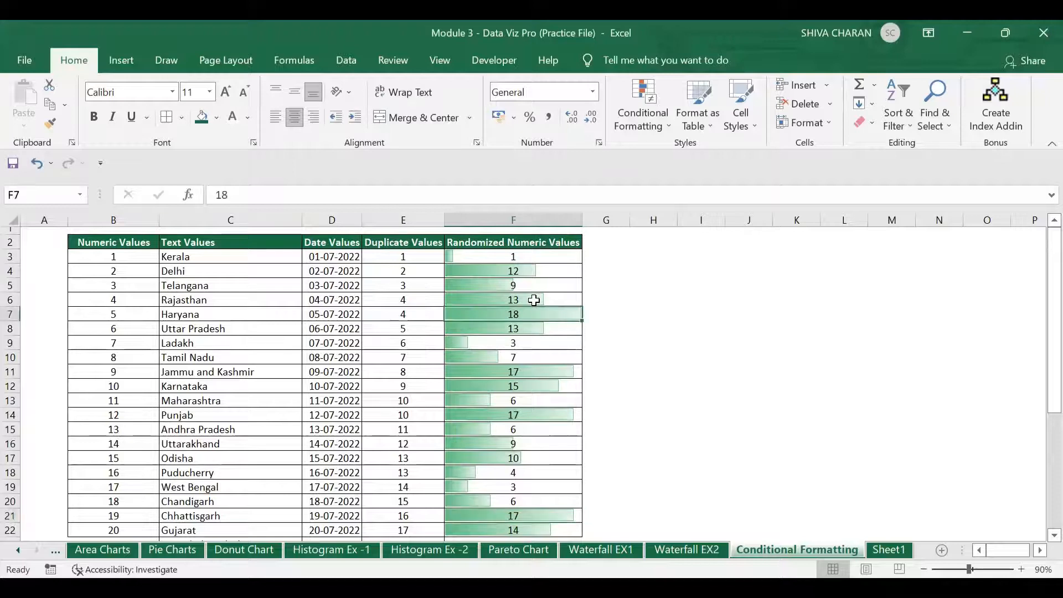
Compare the bar lengths of Rajasthan and Delhi with the short bars in F3, F9, F10, F13 and F15.
{"action": "left_click", "coordinate": [535, 300]}
{"action": "left_click", "coordinate": [518, 273]}
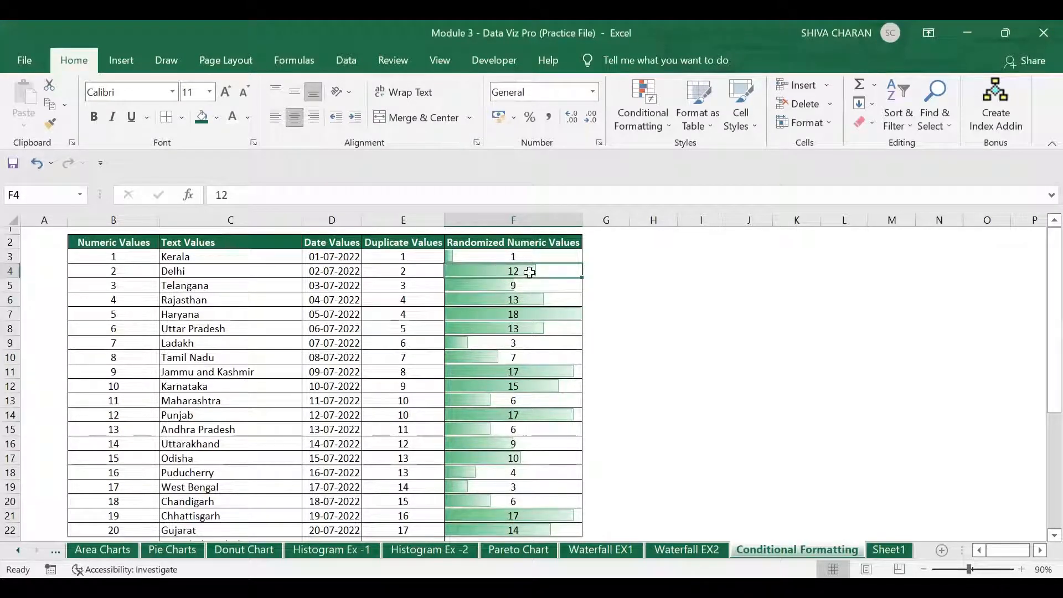
{"action": "left_click", "coordinate": [468, 257]}
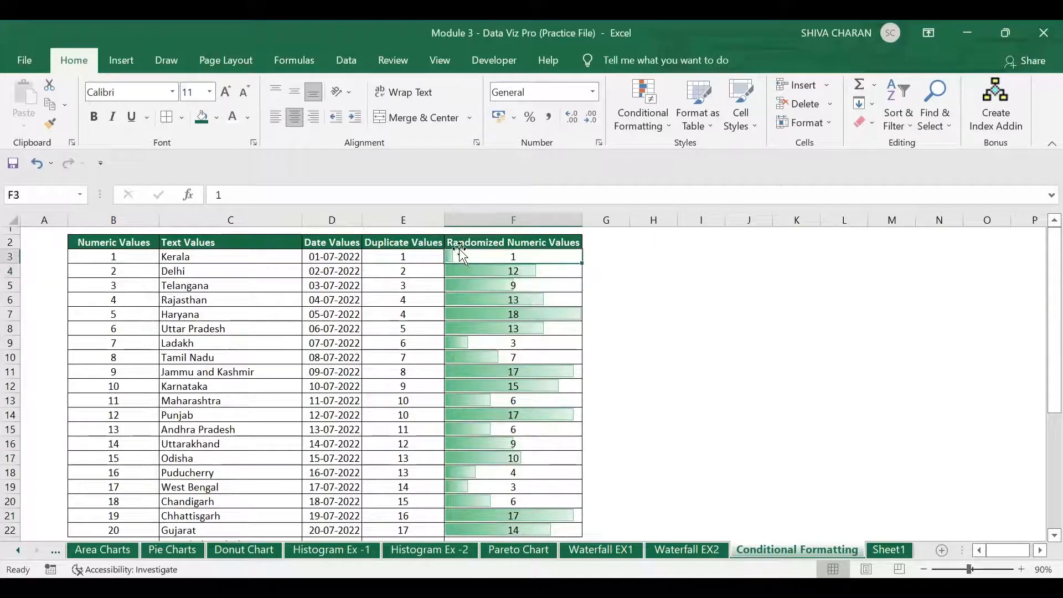
{"action": "left_click", "coordinate": [468, 338]}
{"action": "left_click", "coordinate": [464, 354]}
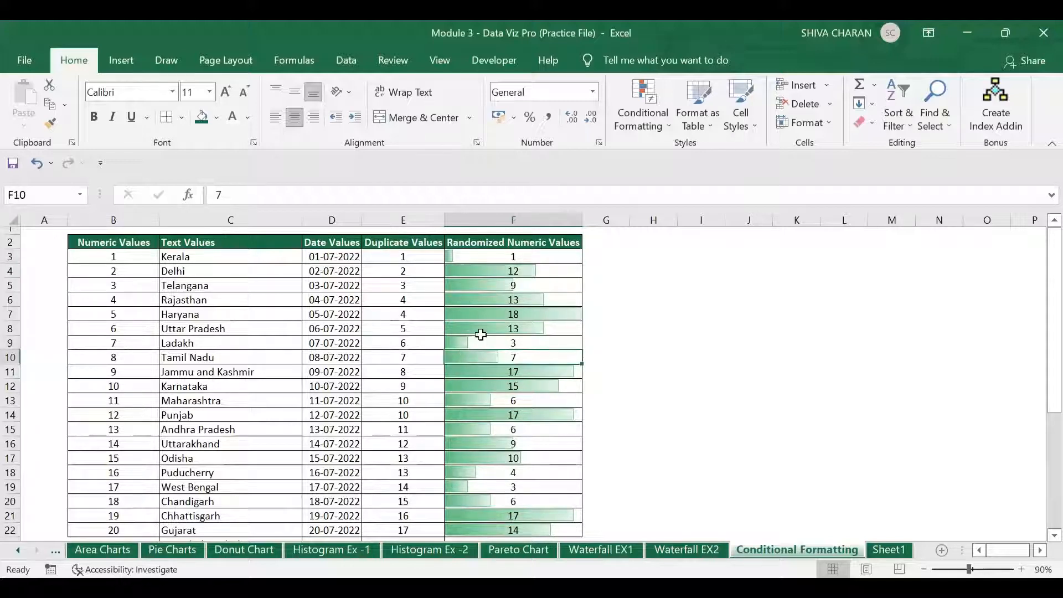
{"action": "left_click", "coordinate": [467, 399]}
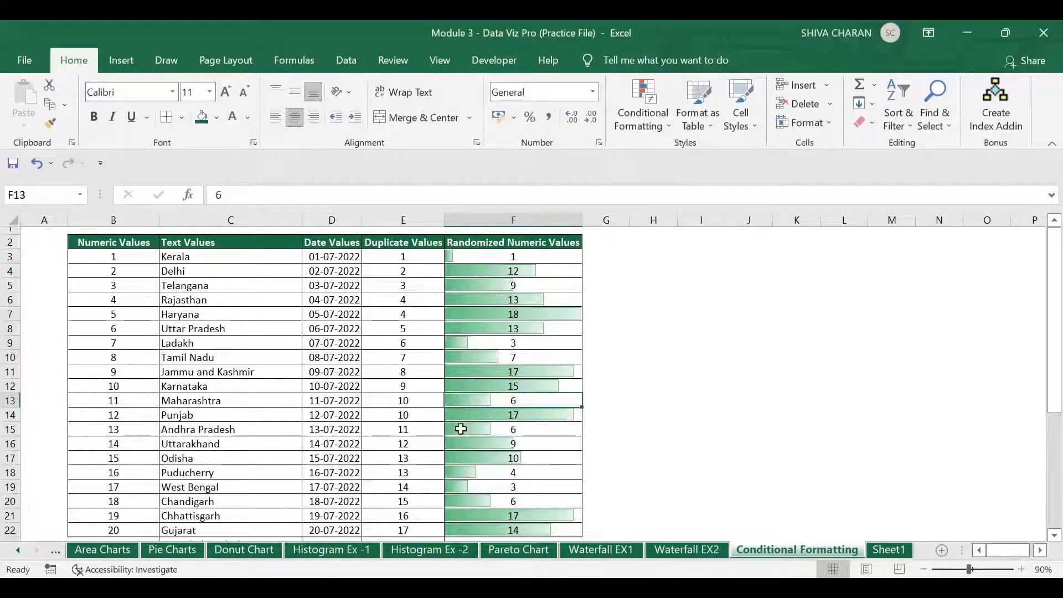
{"action": "left_click", "coordinate": [459, 429]}
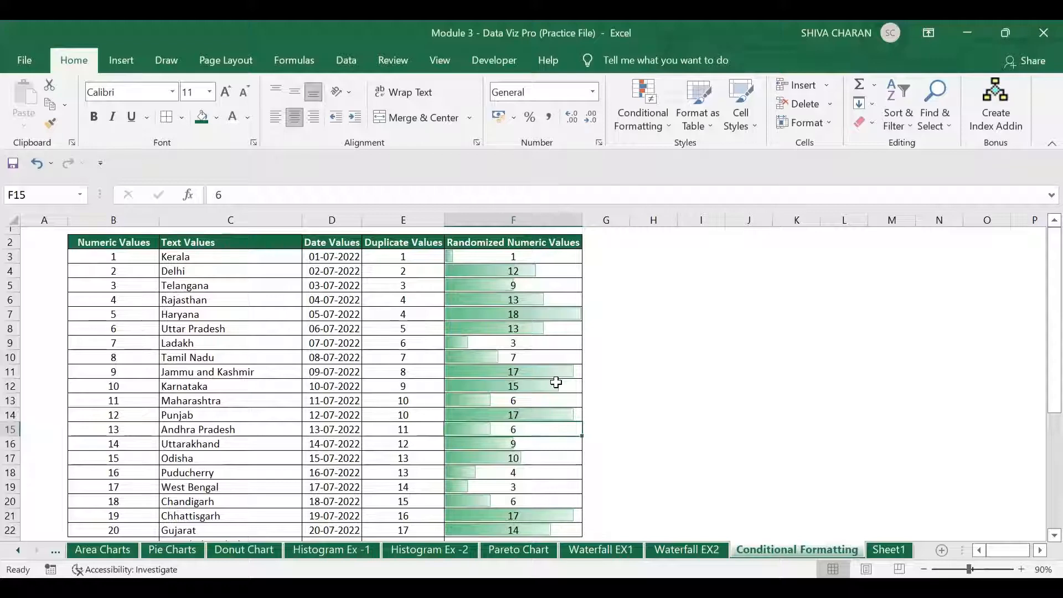
Apply the solid fill Green Data Bar format to F3:F22 and check the bars in the column.
{"action": "left_click_drag", "start_coordinate": [541, 257], "coordinate": [539, 533]}
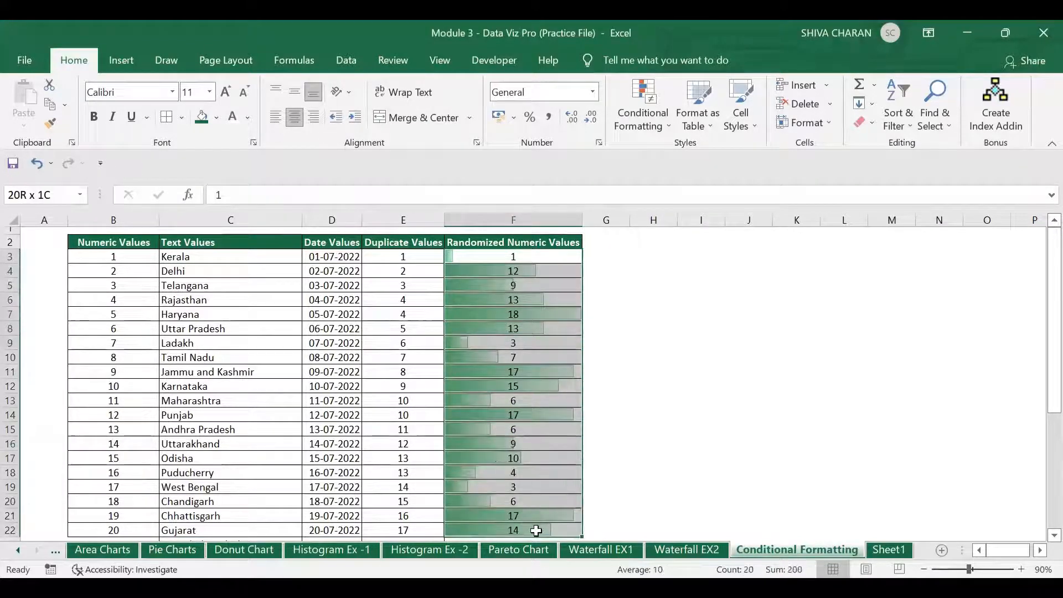
{"action": "left_click", "coordinate": [629, 128]}
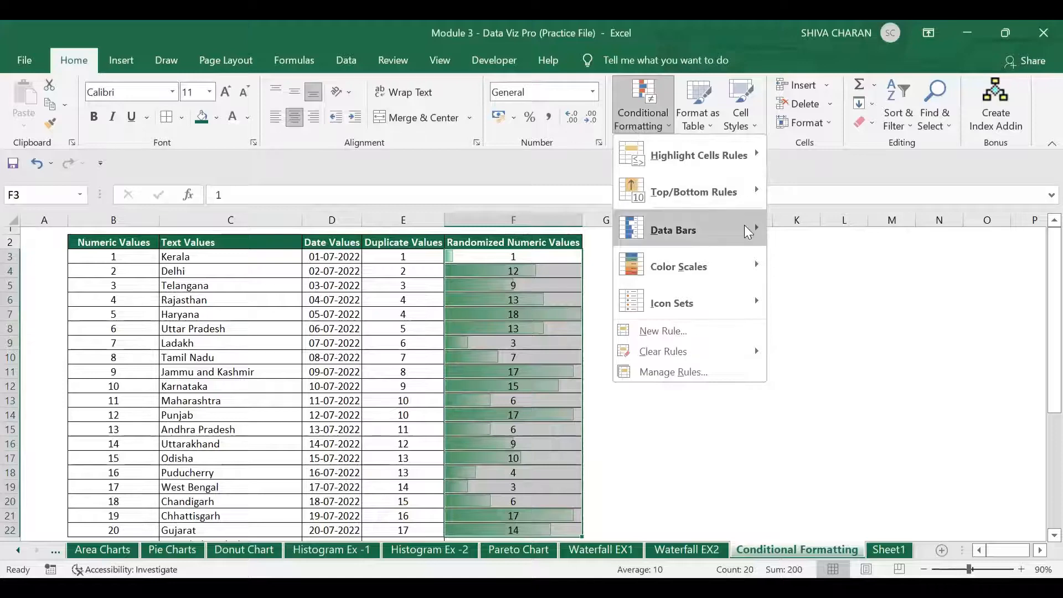
{"action": "mouse_move", "coordinate": [751, 229]}
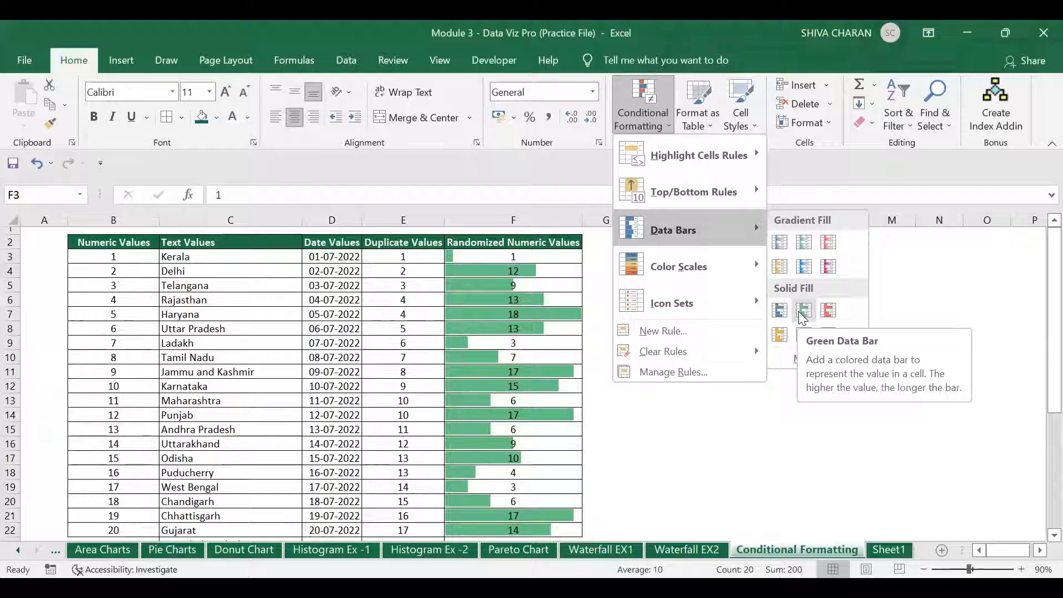
{"action": "left_click", "coordinate": [478, 270]}
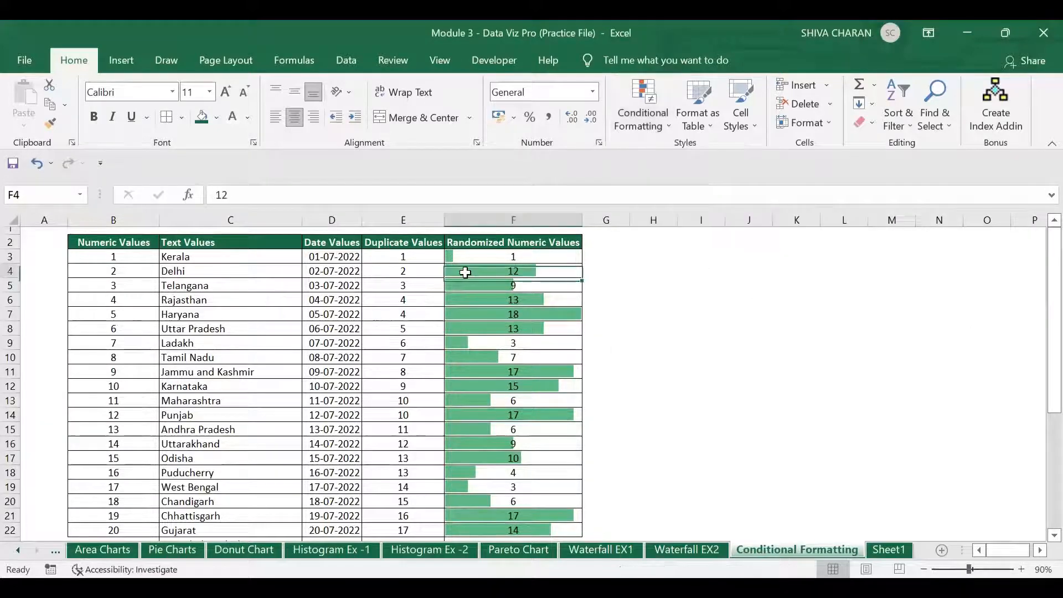
{"action": "left_click", "coordinate": [475, 286]}
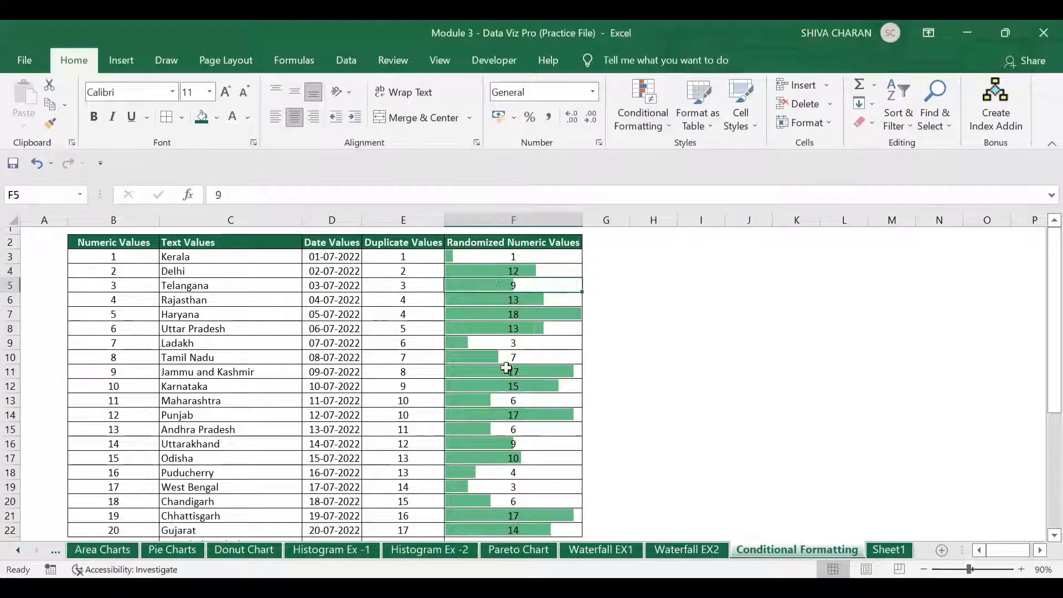
{"action": "scroll", "coordinate": [557, 393], "scroll_direction": "down", "scroll_amount": 1}
{"action": "scroll", "coordinate": [558, 382], "scroll_direction": "up", "scroll_amount": 1}
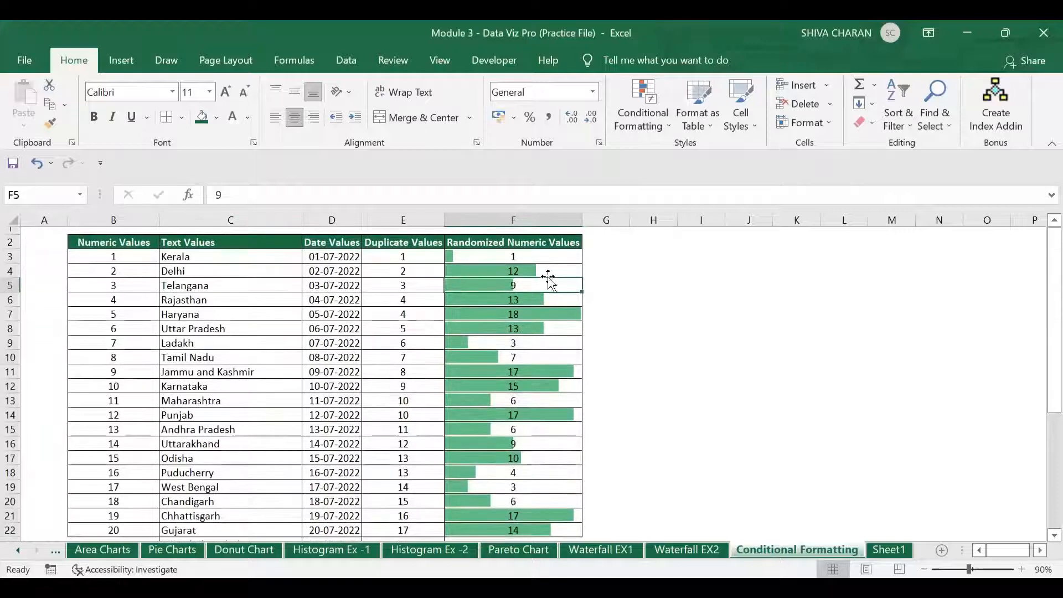
Clear the conditional formatting rules from the selected cells F3:F22 only.
{"action": "left_click_drag", "start_coordinate": [545, 255], "coordinate": [548, 531]}
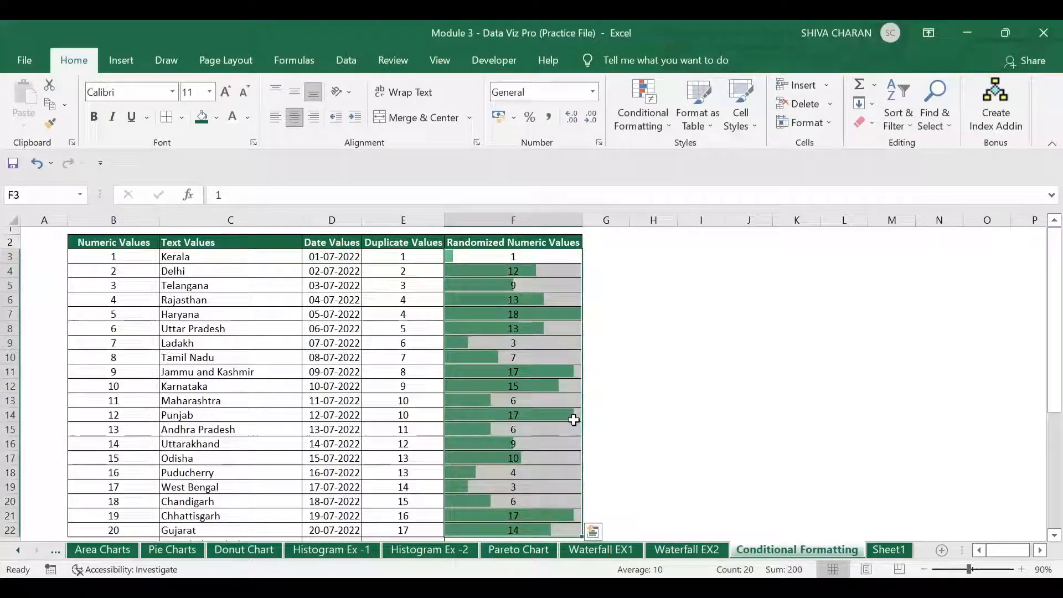
{"action": "left_click", "coordinate": [639, 123]}
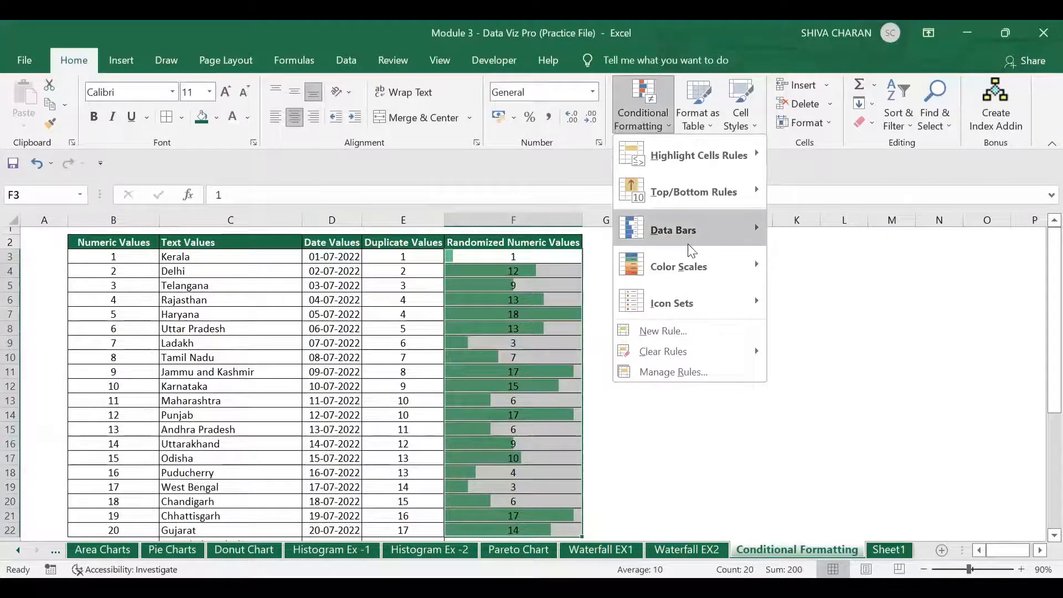
{"action": "mouse_move", "coordinate": [722, 239]}
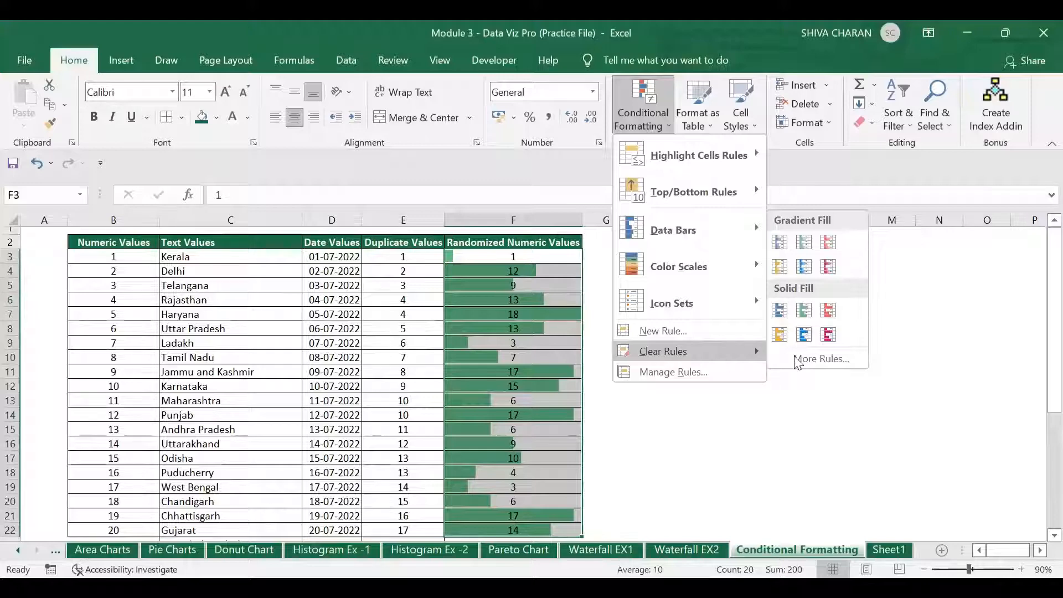
{"action": "mouse_move", "coordinate": [710, 354]}
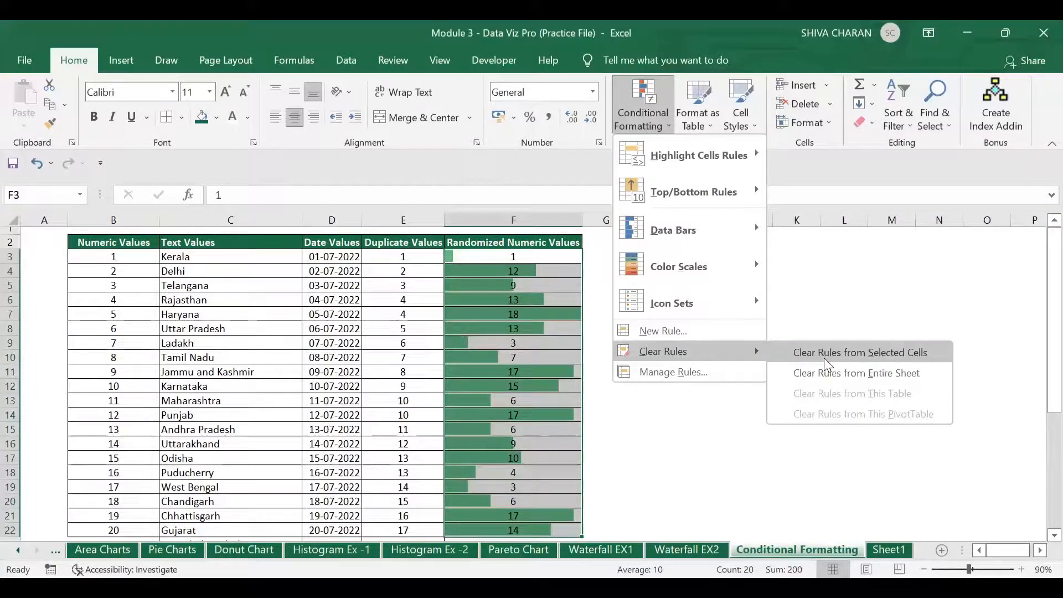
{"action": "left_click", "coordinate": [823, 354]}
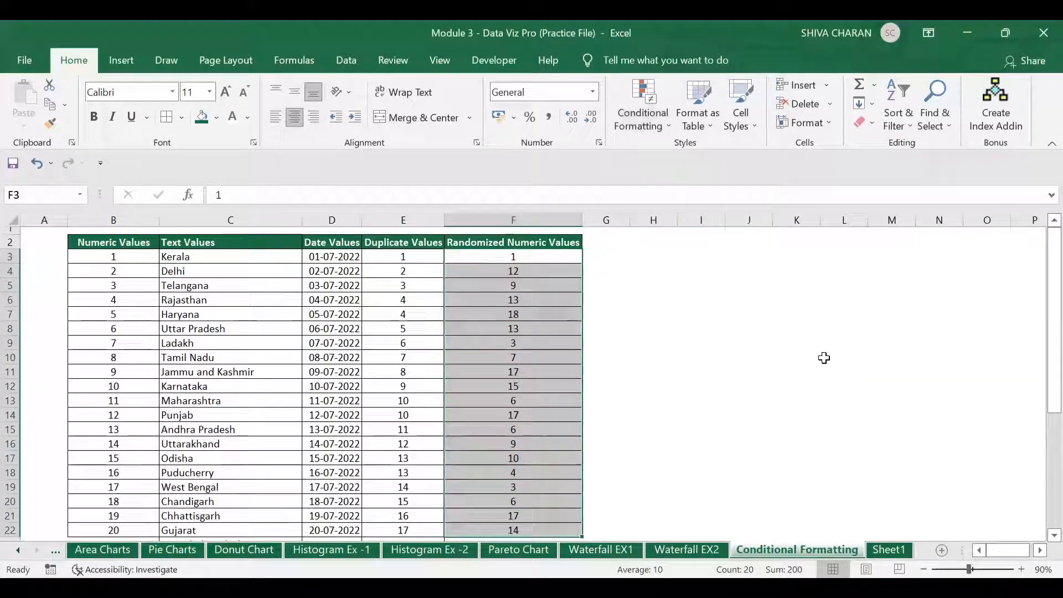
Apply the Green - Yellow - Red Color Scale to the randomized values in F3:F22.
{"action": "left_click", "coordinate": [658, 130]}
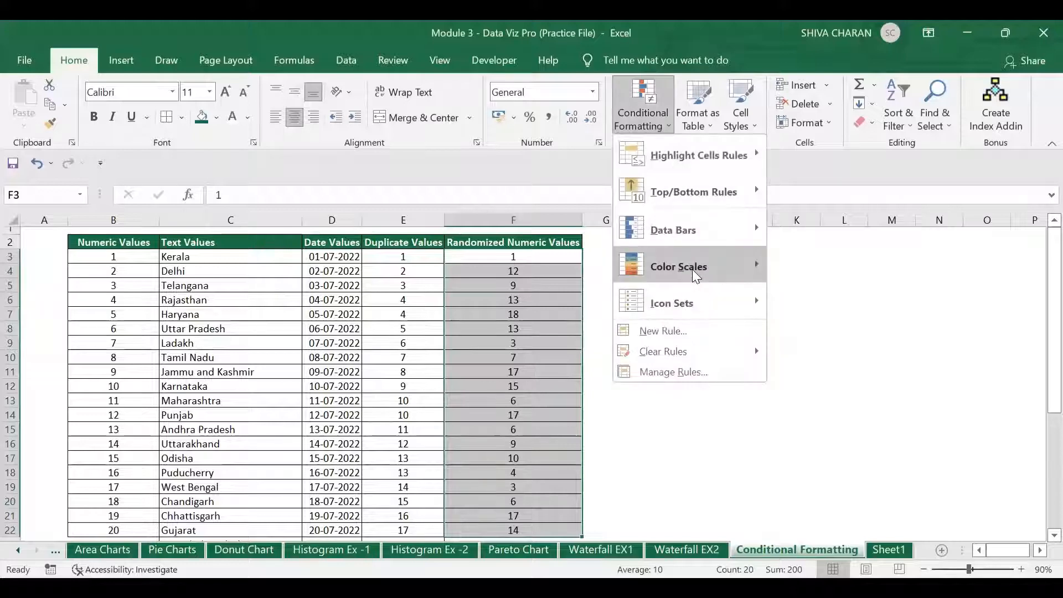
{"action": "mouse_move", "coordinate": [694, 272]}
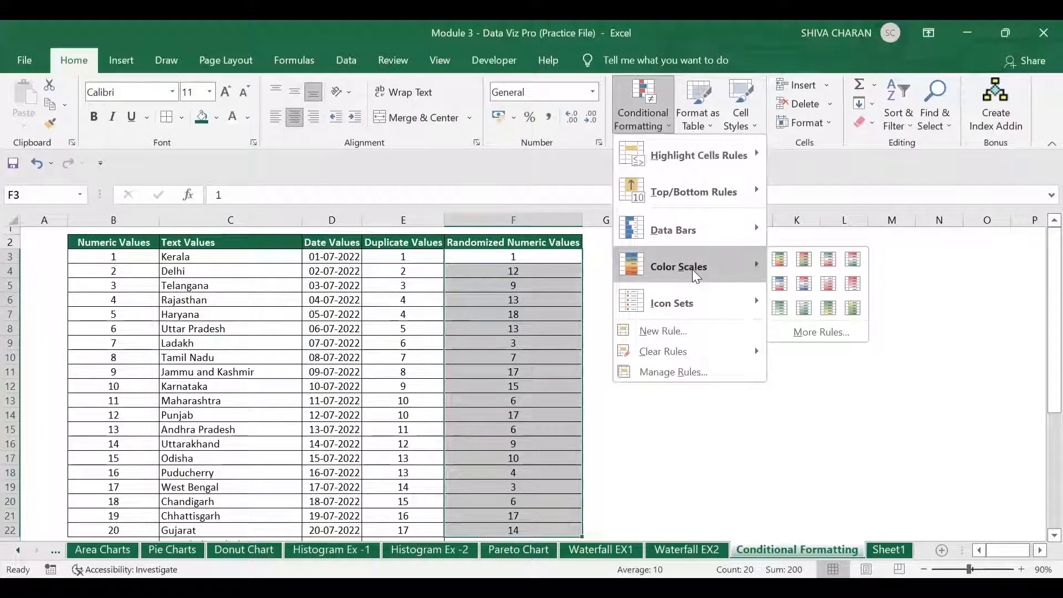
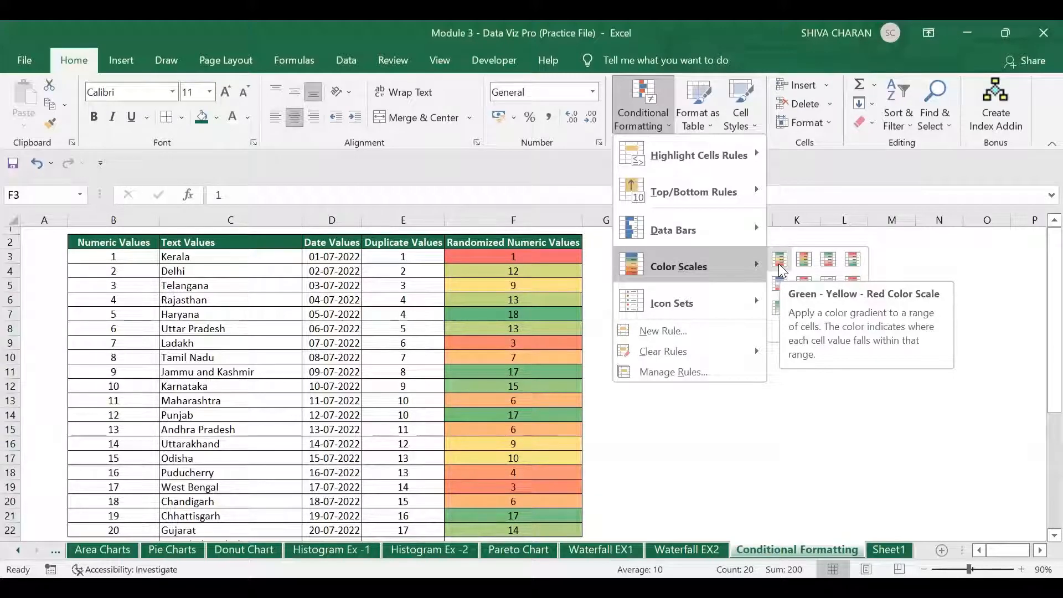
{"action": "left_click", "coordinate": [779, 263]}
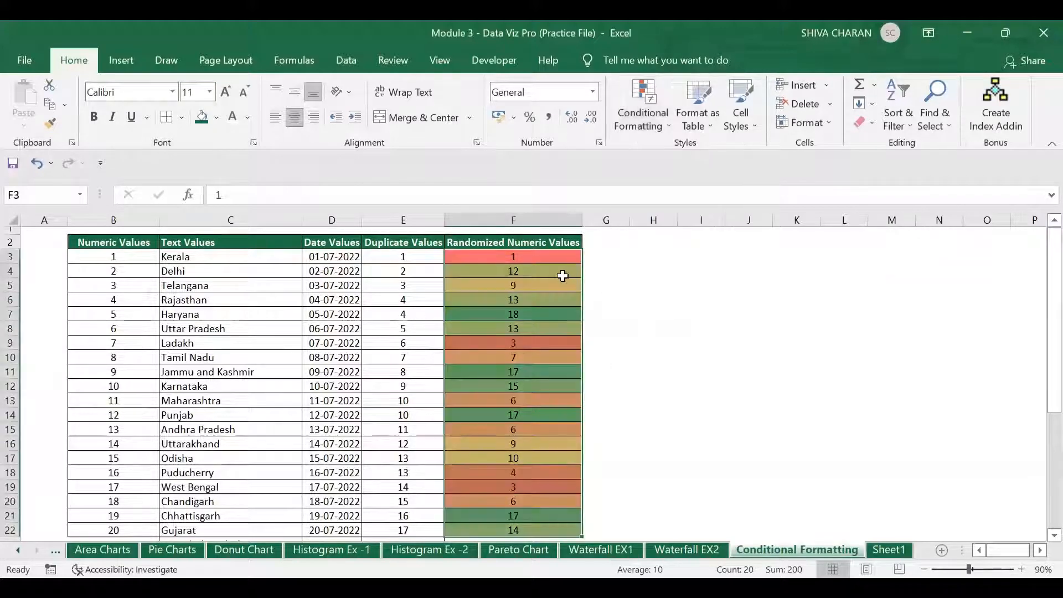
Examine how the Green - Yellow - Red Color Scale shades low, middle and high values in F3:F22, including F3, F5, F7 and F10.
{"action": "left_click", "coordinate": [549, 258]}
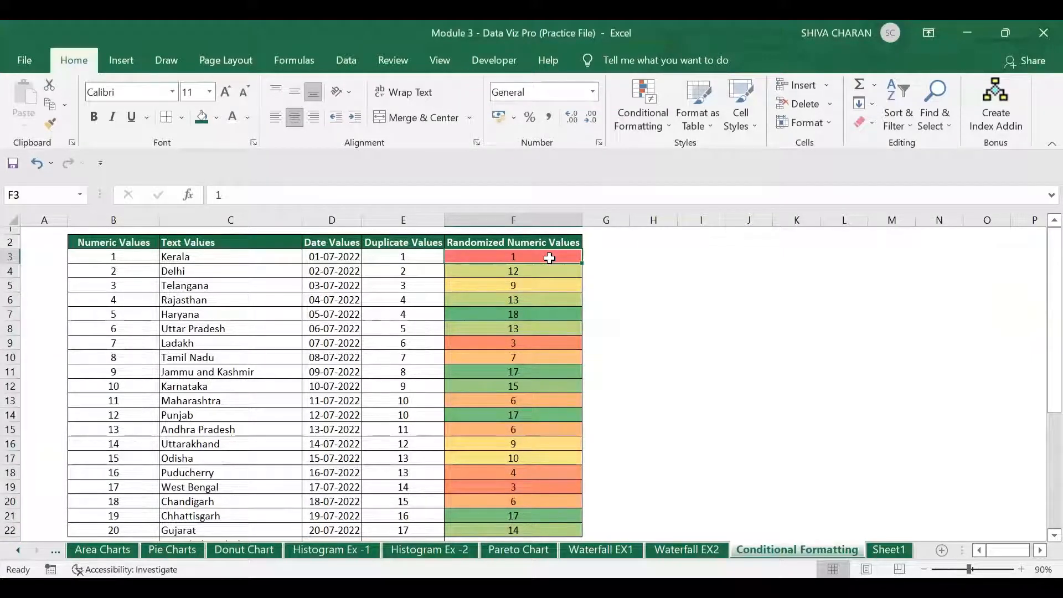
{"action": "left_click", "coordinate": [635, 117]}
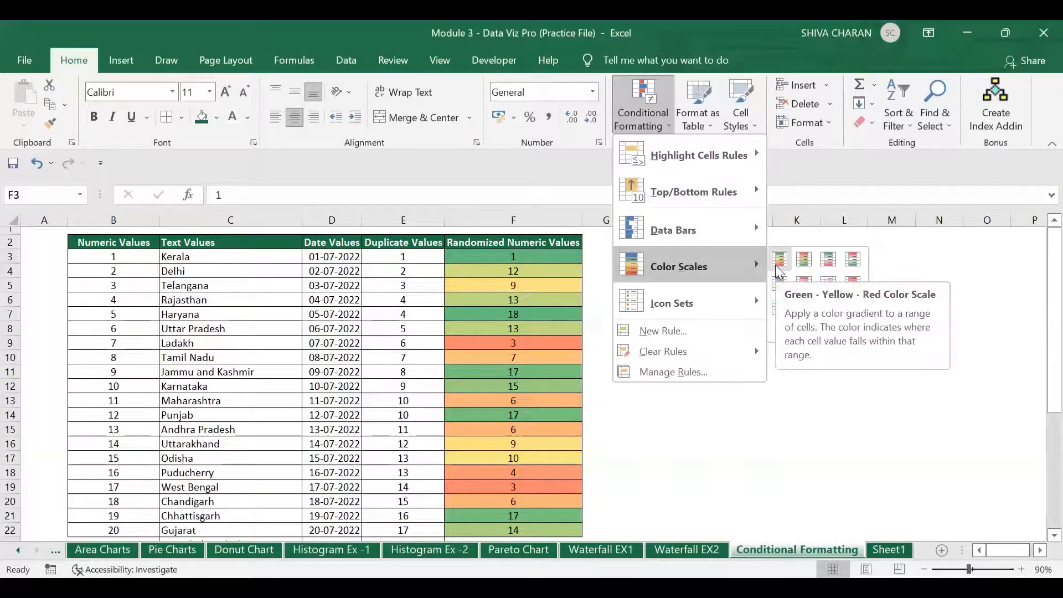
{"action": "left_click", "coordinate": [563, 267]}
{"action": "left_click_drag", "start_coordinate": [563, 267], "coordinate": [554, 528]}
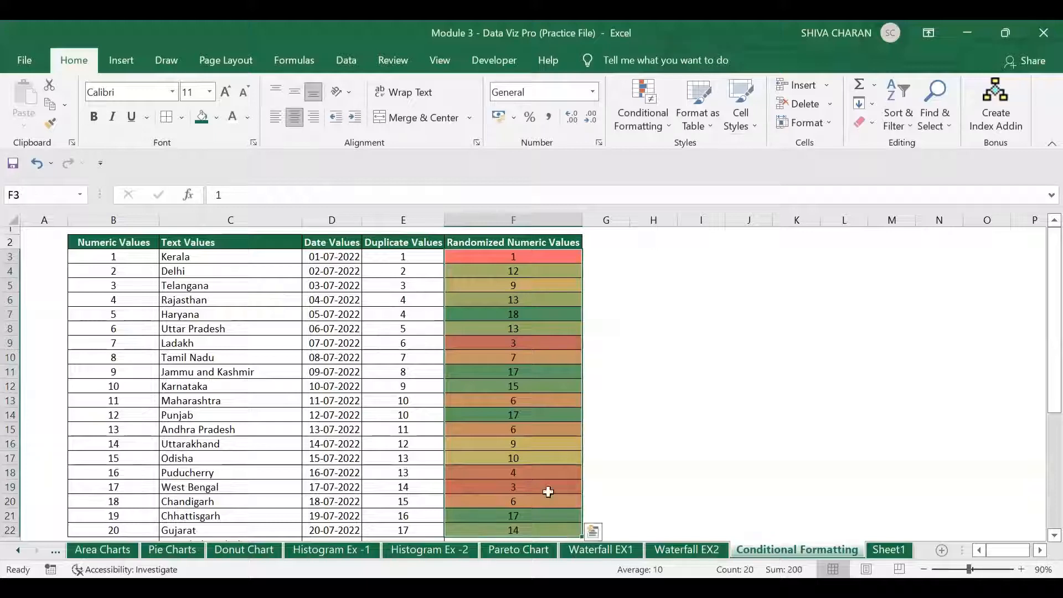
{"action": "left_click", "coordinate": [553, 354]}
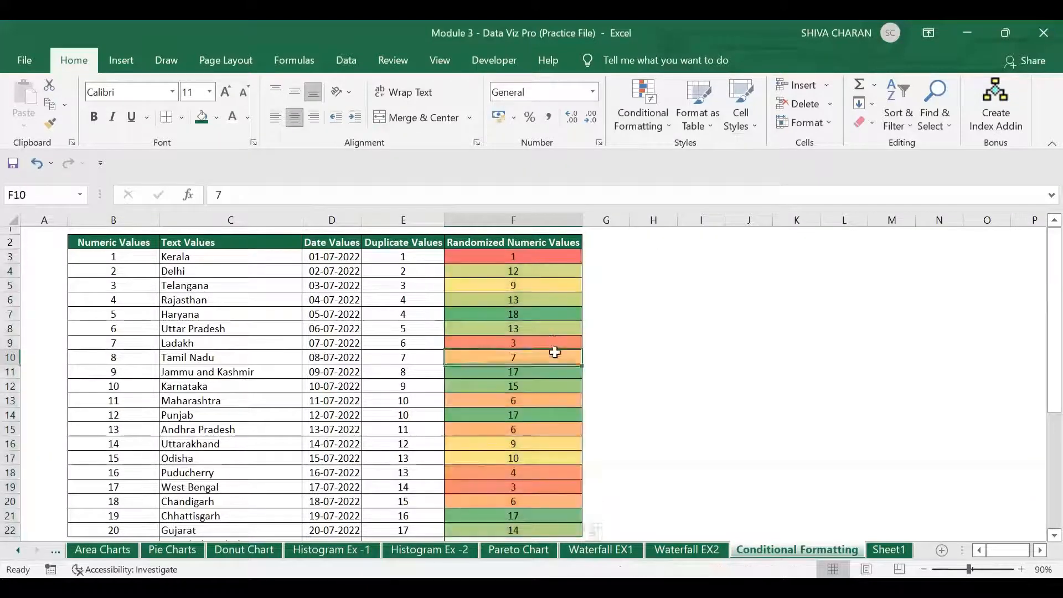
{"action": "left_click", "coordinate": [572, 313]}
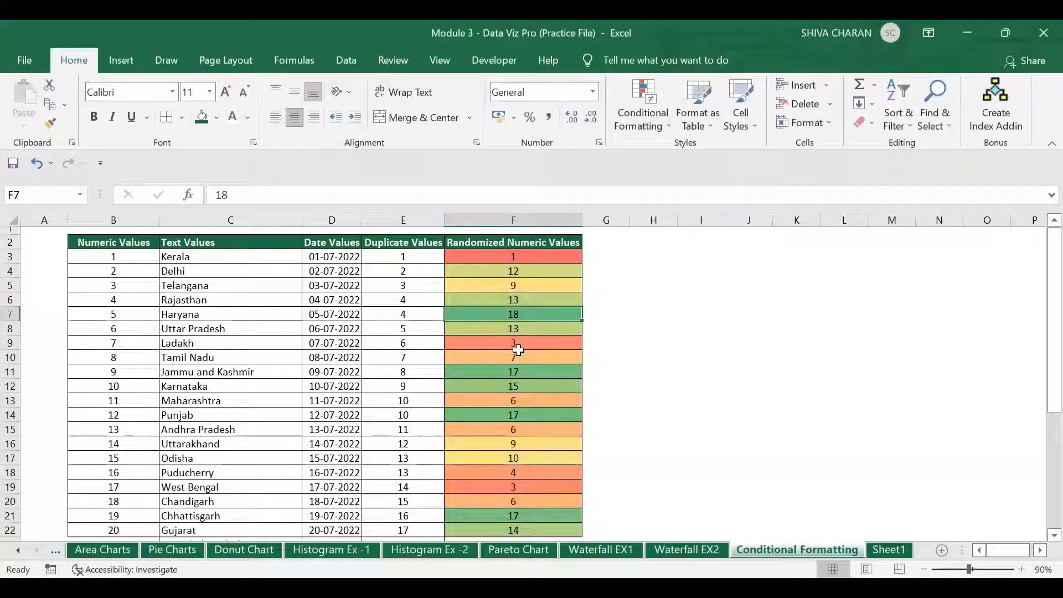
{"action": "left_click", "coordinate": [540, 283]}
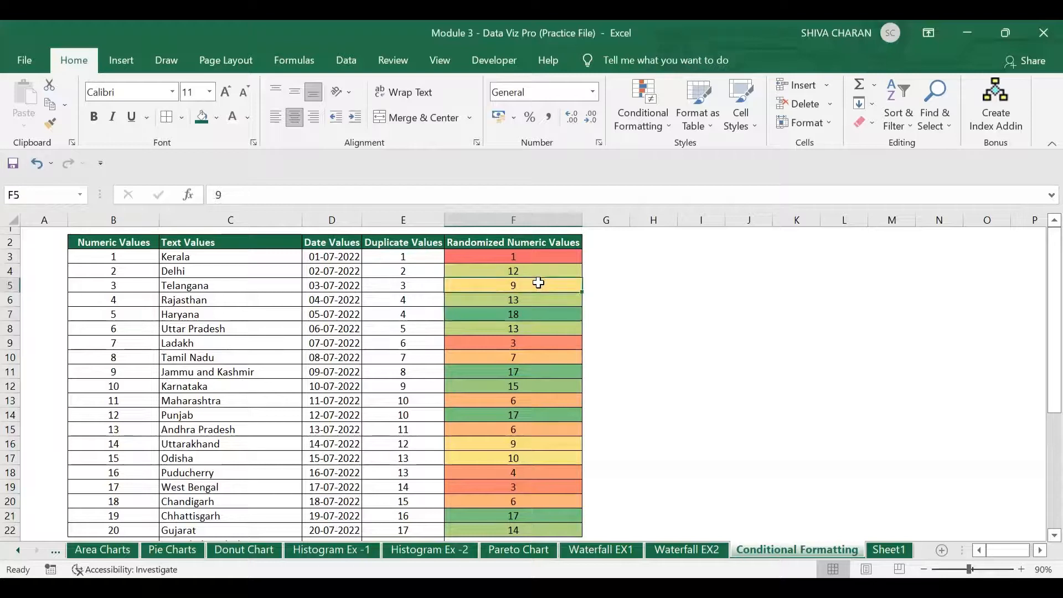
{"action": "left_click", "coordinate": [554, 256]}
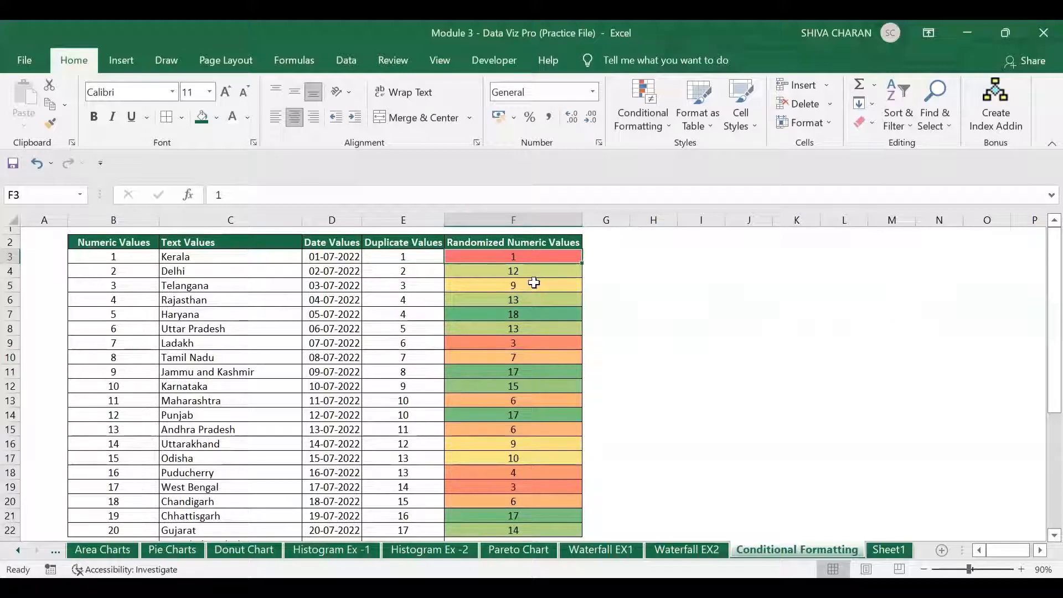
Select the green-shaded cells F7, F4, F6, F11, F12, F14, F21 and F22 together to examine how the color scale shades higher values.
{"action": "left_click", "coordinate": [523, 320]}
{"action": "left_click", "coordinate": [534, 273], "text": "ctrl"}
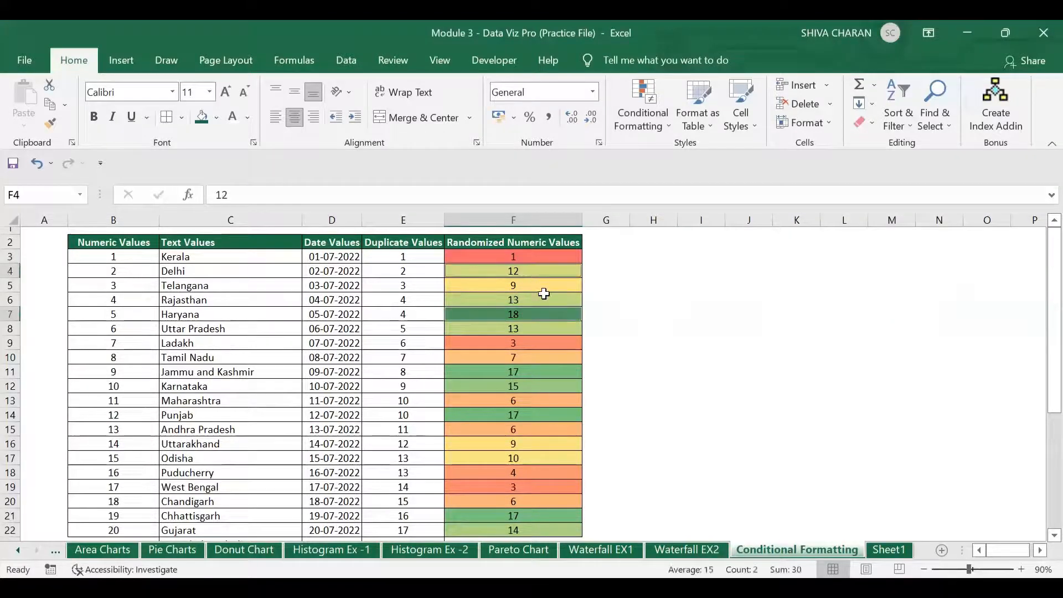
{"action": "left_click", "coordinate": [546, 301], "text": "ctrl"}
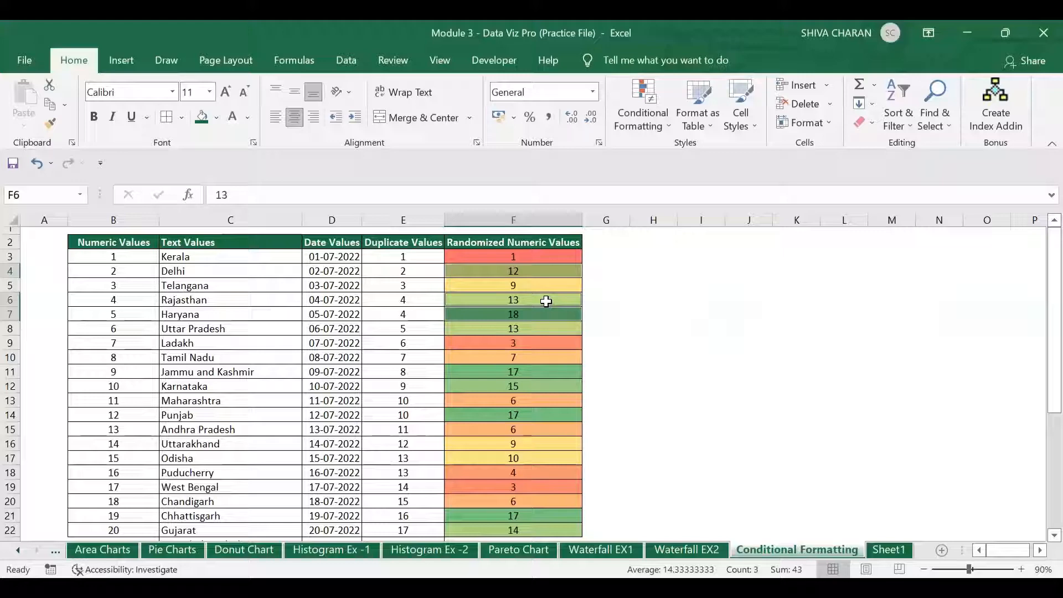
{"action": "left_click", "coordinate": [553, 375], "text": "ctrl"}
{"action": "left_click", "coordinate": [544, 386], "text": "ctrl"}
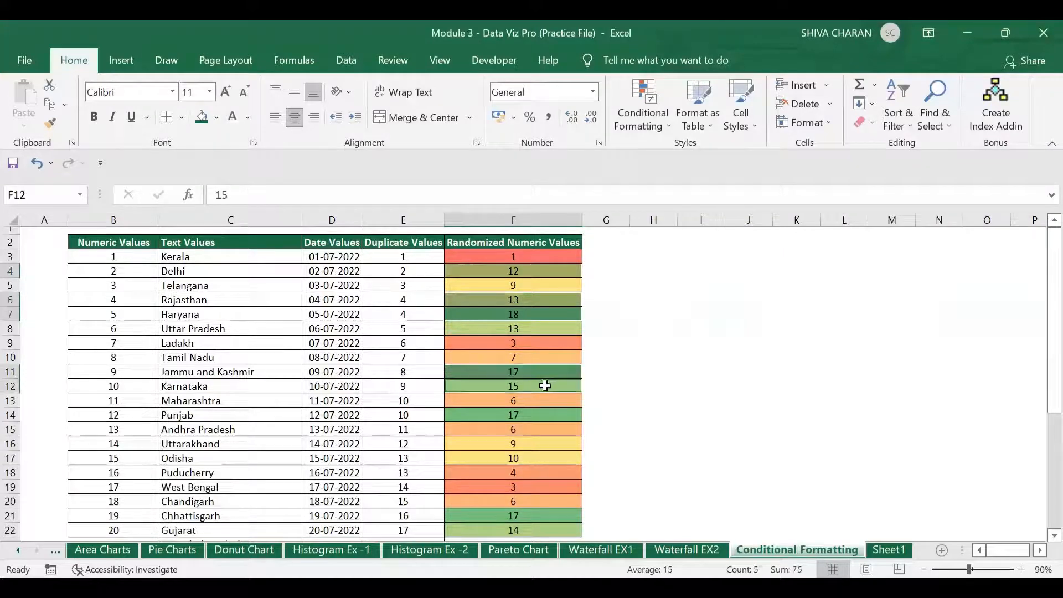
{"action": "left_click", "coordinate": [542, 415], "text": "ctrl"}
{"action": "scroll", "coordinate": [545, 437], "scroll_direction": "down", "scroll_amount": 2}
{"action": "left_click", "coordinate": [540, 435], "text": "ctrl"}
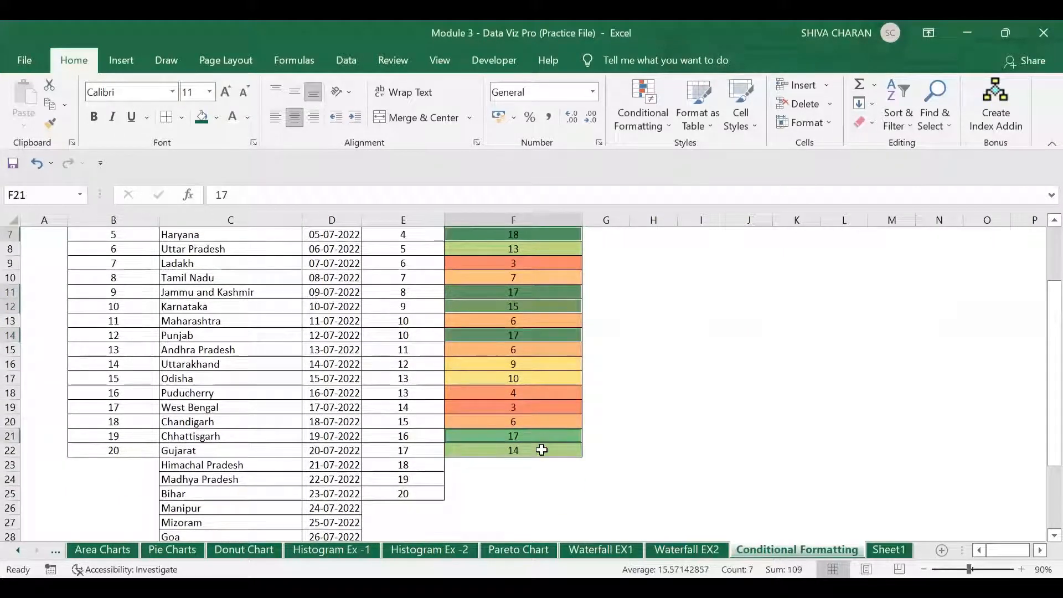
{"action": "left_click", "coordinate": [540, 451], "text": "ctrl"}
{"action": "scroll", "coordinate": [565, 431], "scroll_direction": "up", "scroll_amount": 2}
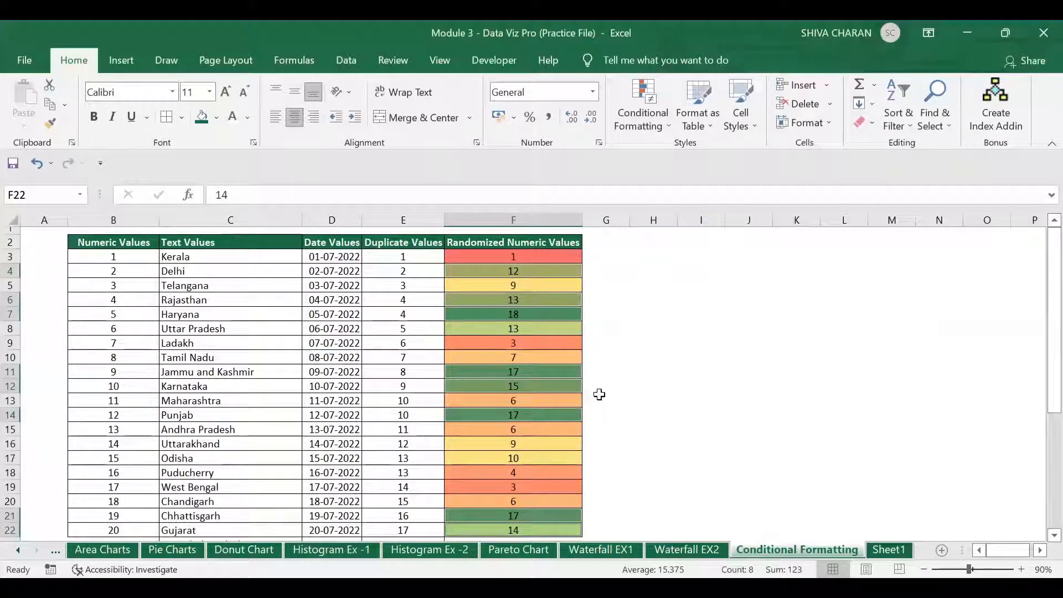
Select the yellow- and orange-shaded cells F5, F10, F15, F17 and F16 together to examine how mid-range values are shaded.
{"action": "left_click", "coordinate": [533, 283]}
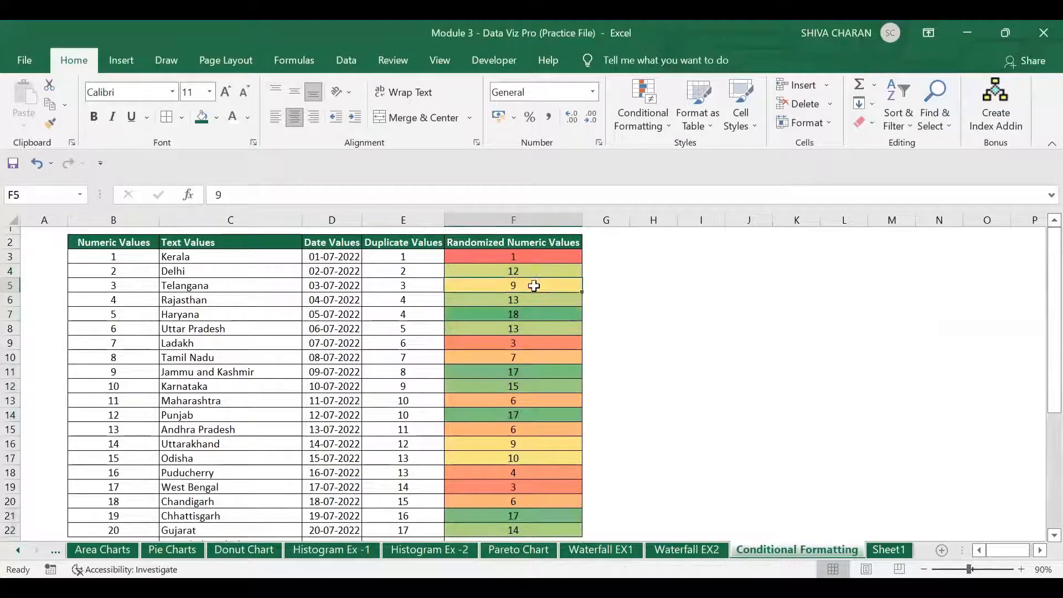
{"action": "left_click", "coordinate": [565, 360], "text": "ctrl"}
{"action": "left_click", "coordinate": [555, 431], "text": "ctrl"}
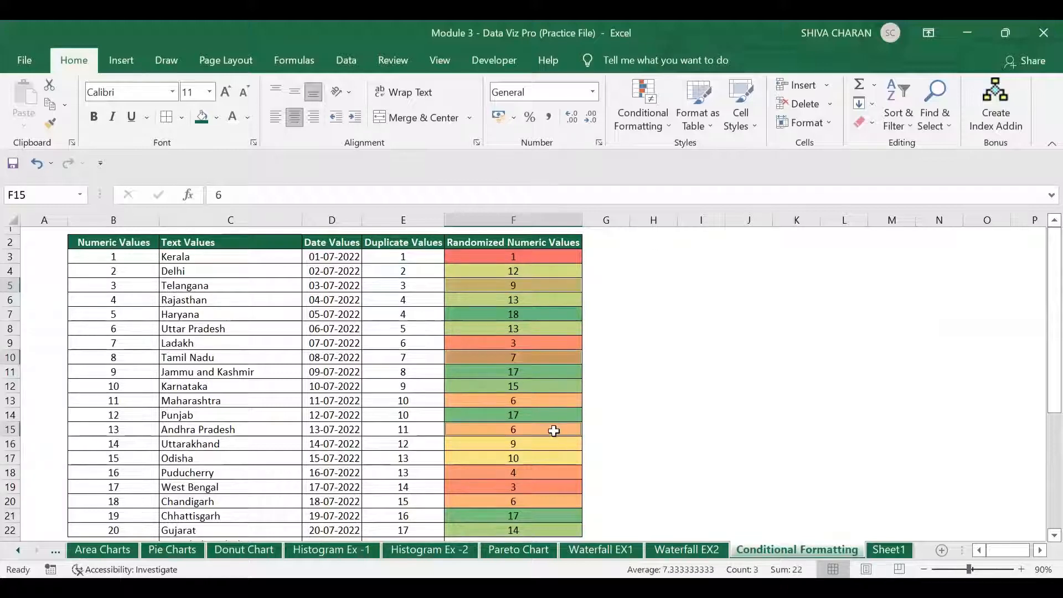
{"action": "left_click", "coordinate": [545, 459], "text": "ctrl"}
{"action": "left_click", "coordinate": [545, 443], "text": "ctrl"}
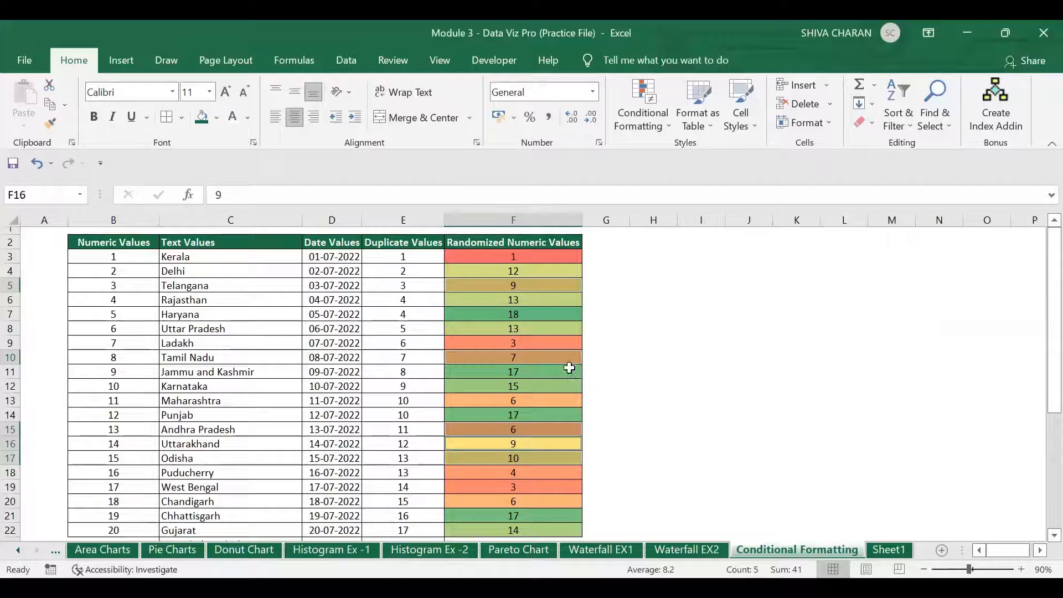
Select the randomized values in F3:F22 and reapply the Green - Yellow - Red Color Scale.
{"action": "left_click_drag", "start_coordinate": [495, 261], "coordinate": [526, 528]}
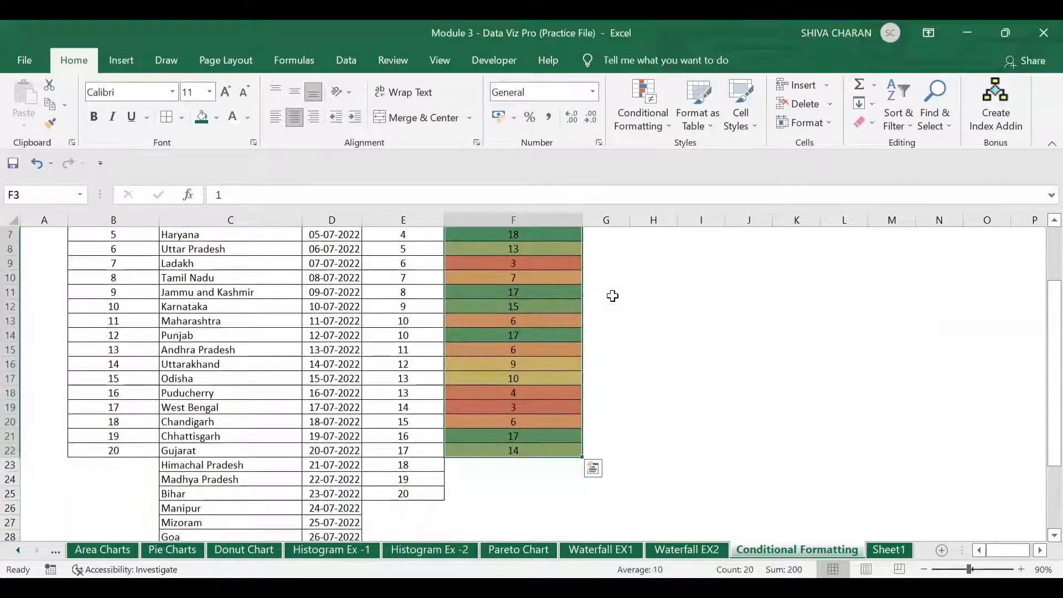
{"action": "scroll", "coordinate": [587, 454], "scroll_direction": "up", "scroll_amount": 2}
{"action": "left_click", "coordinate": [642, 105]}
{"action": "mouse_move", "coordinate": [727, 268]}
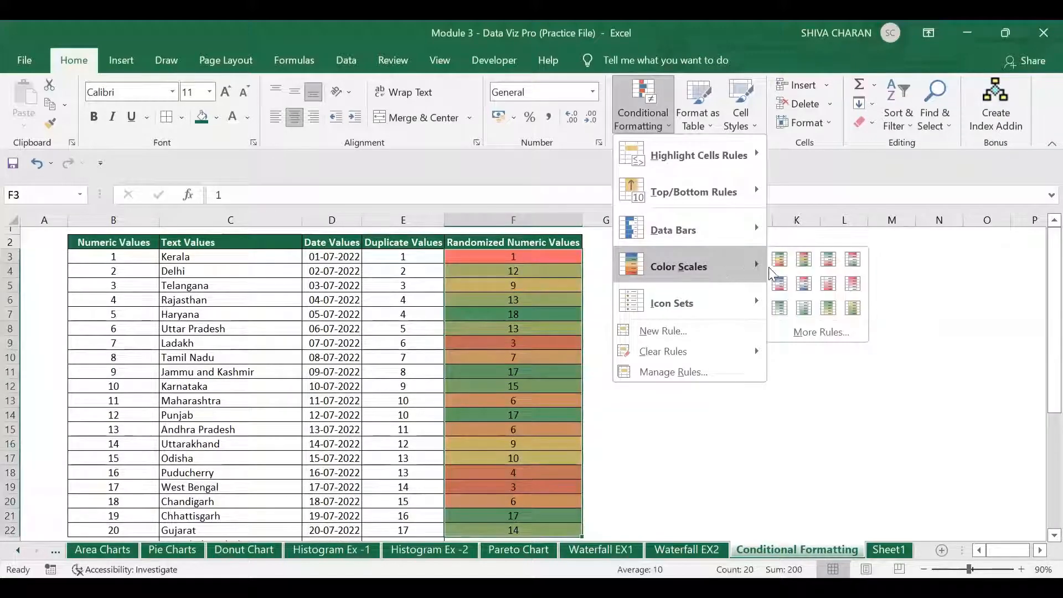
{"action": "left_click", "coordinate": [777, 264]}
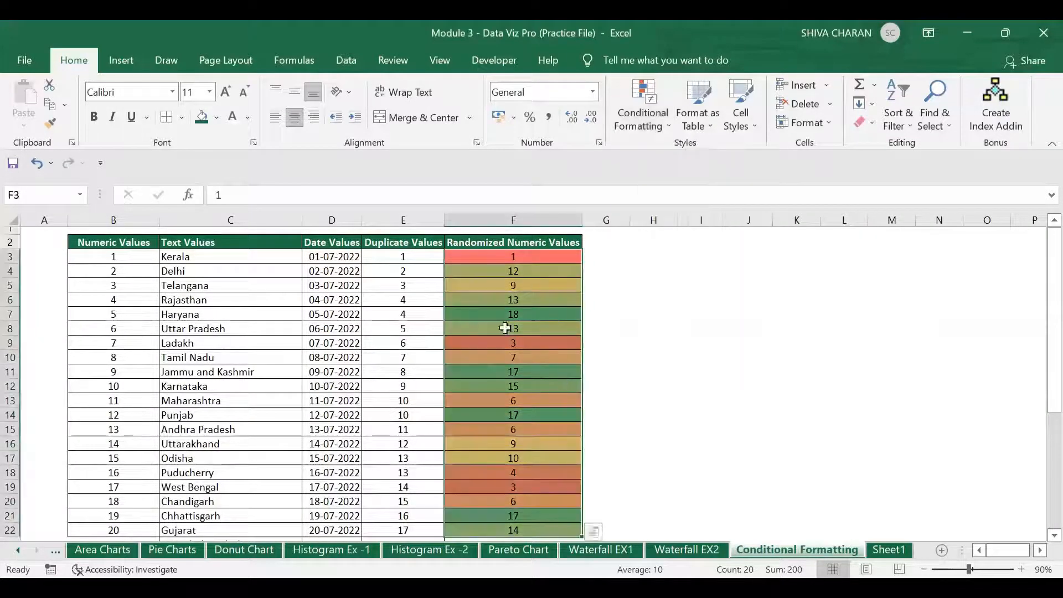
Check the Rules Manager for the conditional formatting rule covering F3:F22 and close it without changes.
{"action": "left_click", "coordinate": [640, 127]}
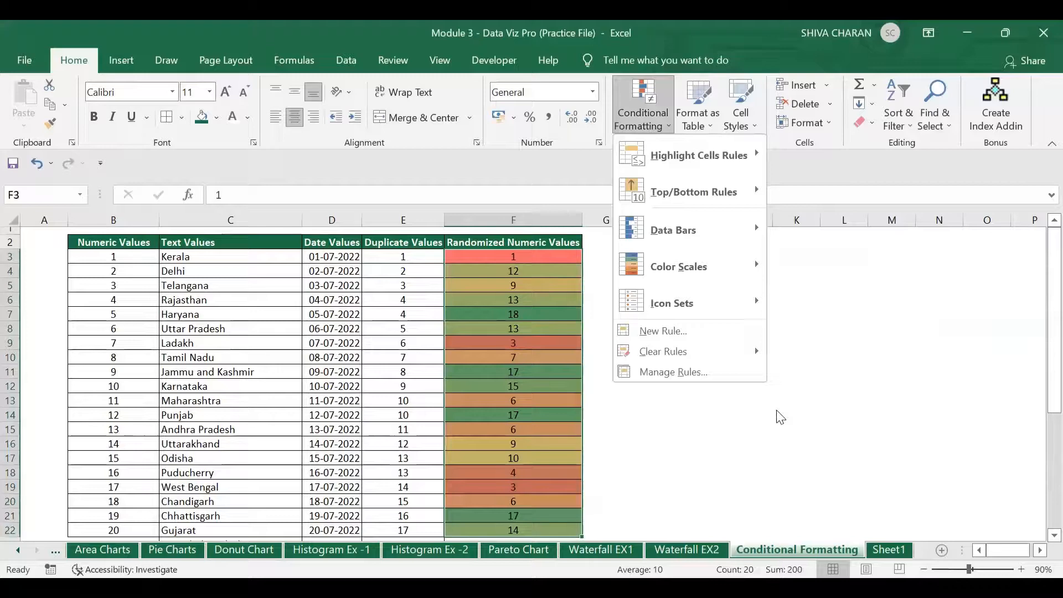
{"action": "left_click", "coordinate": [722, 373]}
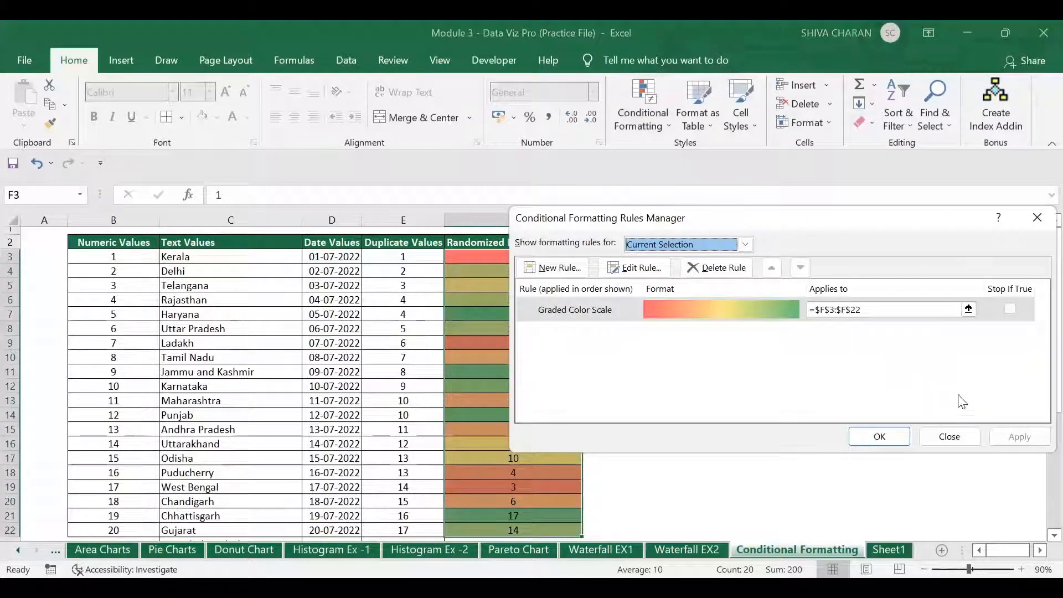
{"action": "left_click", "coordinate": [958, 437]}
{"action": "left_click", "coordinate": [958, 437]}
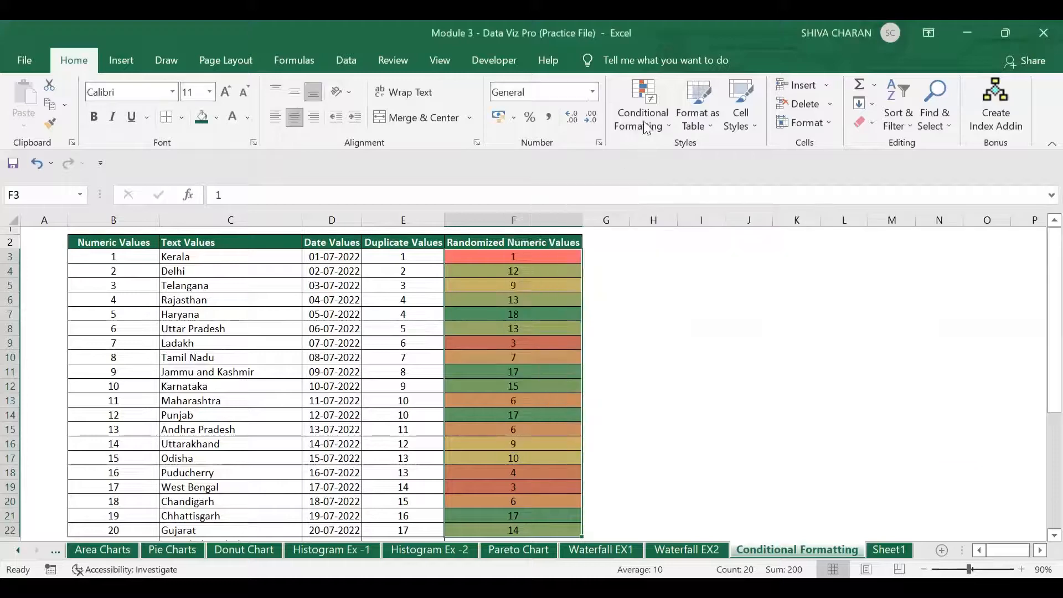
Review the format styles offered for a new color scale rule and leave without creating one.
{"action": "left_click", "coordinate": [643, 102]}
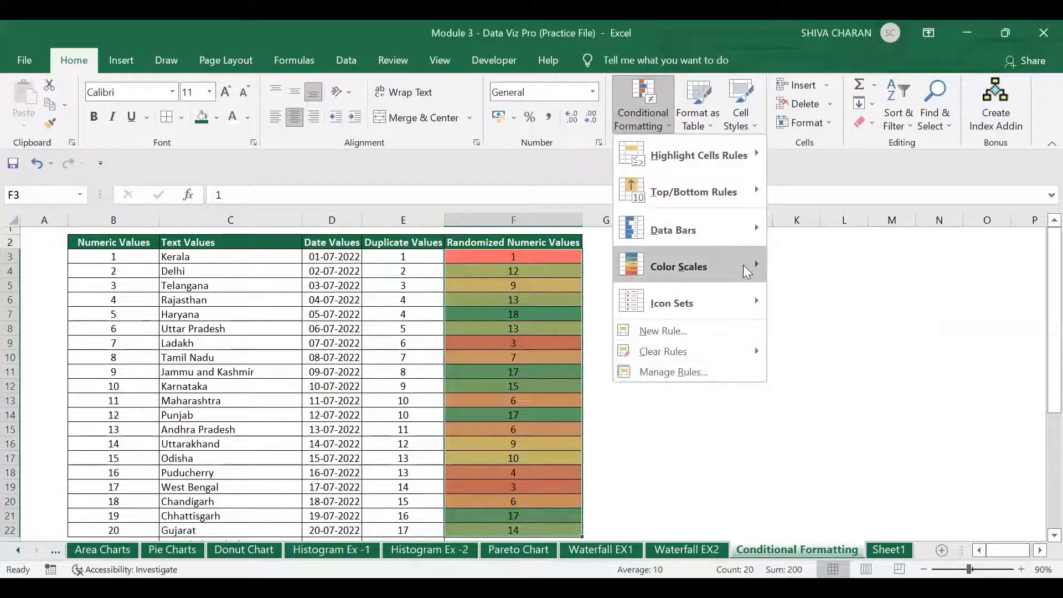
{"action": "mouse_move", "coordinate": [745, 272]}
{"action": "left_click", "coordinate": [814, 330]}
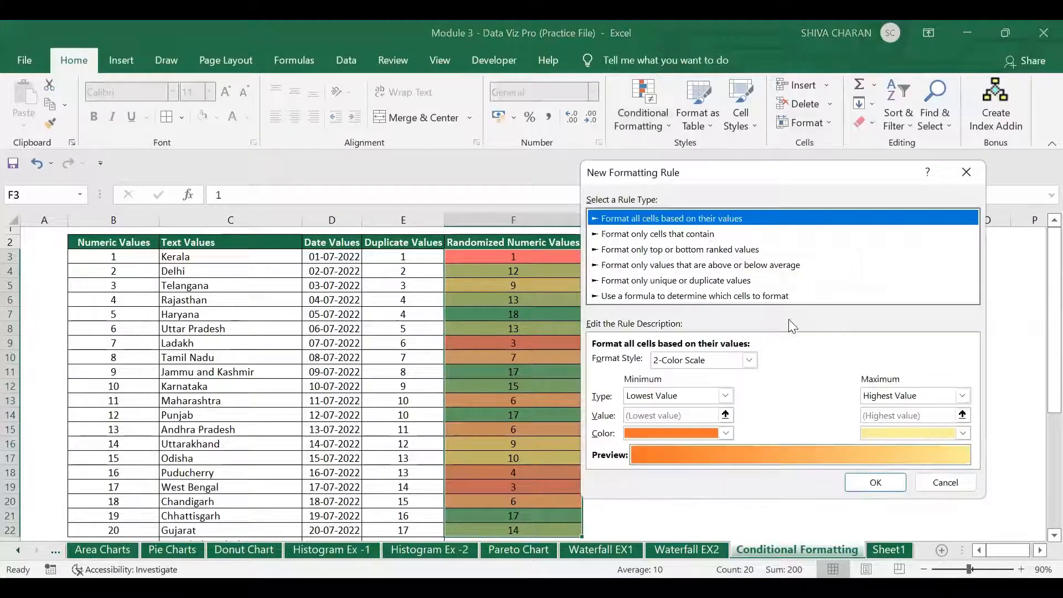
{"action": "left_click", "coordinate": [750, 360]}
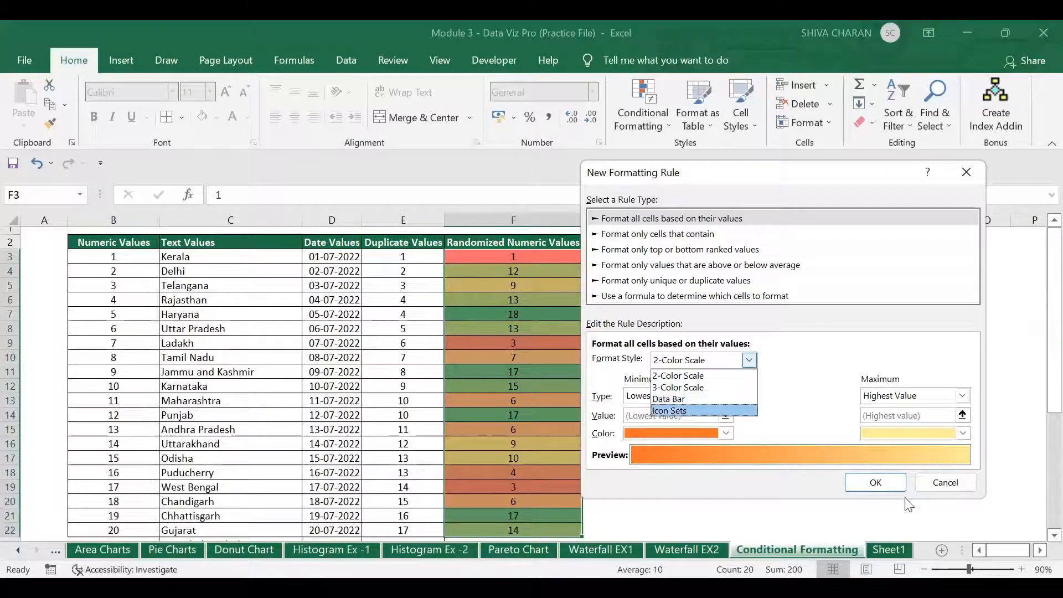
{"action": "left_click", "coordinate": [941, 486]}
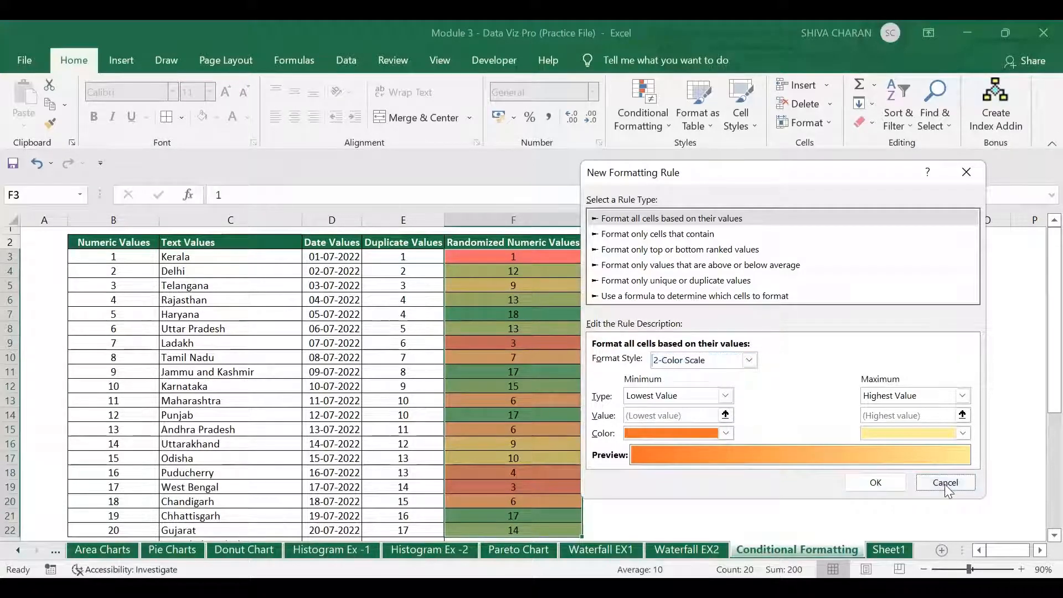
{"action": "left_click", "coordinate": [944, 484]}
{"action": "left_click", "coordinate": [647, 126]}
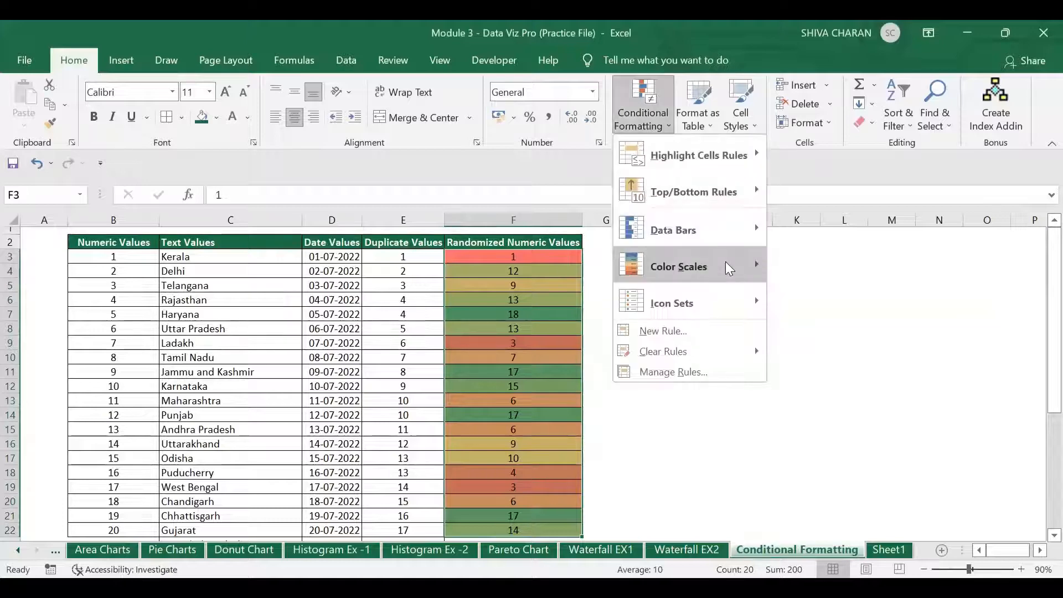
{"action": "mouse_move", "coordinate": [757, 273]}
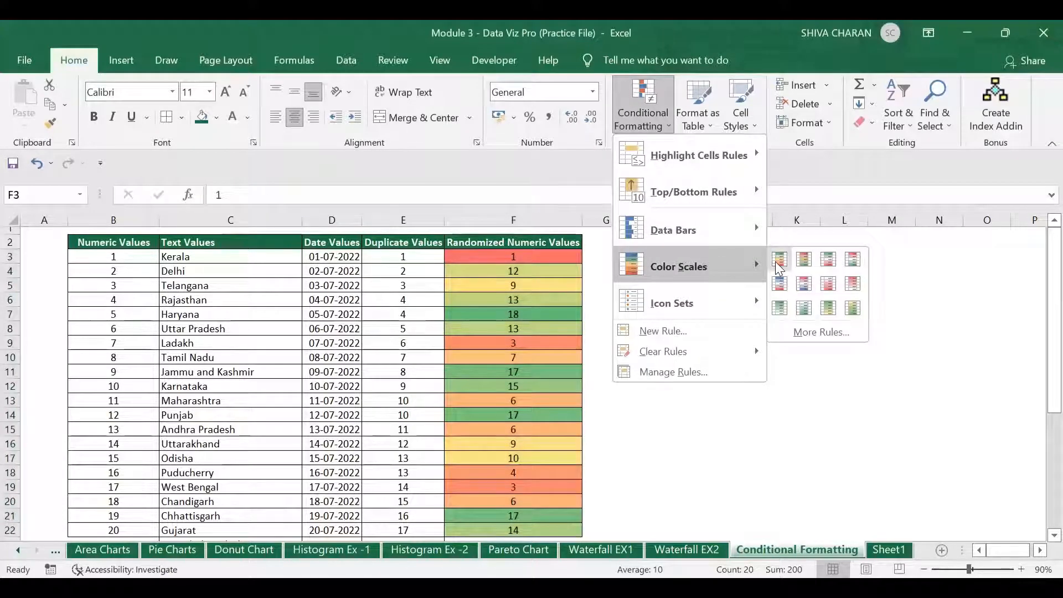
{"action": "left_click", "coordinate": [710, 332]}
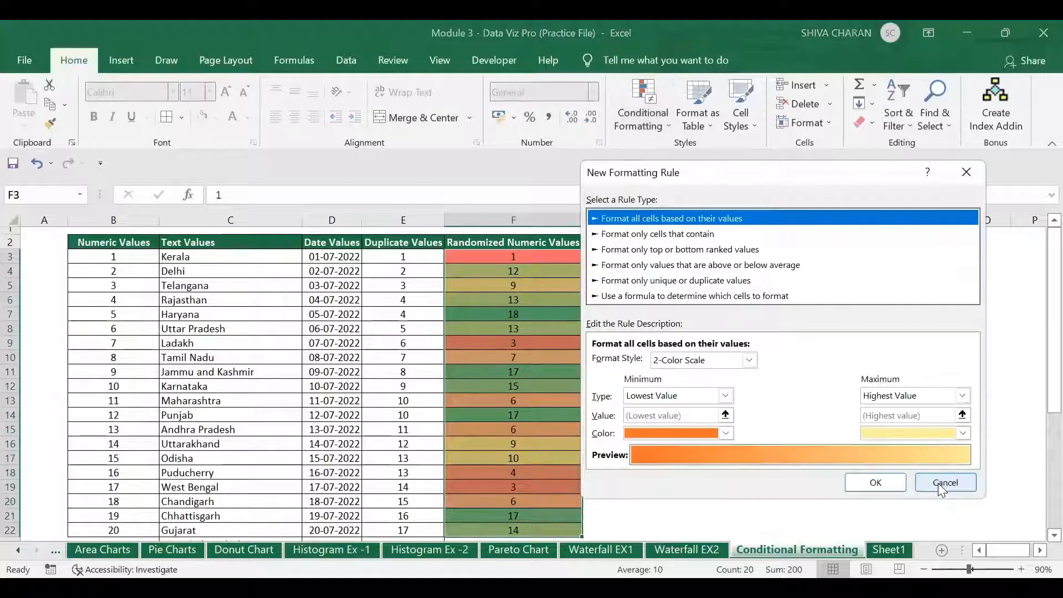
{"action": "left_click", "coordinate": [938, 482]}
Inspect the Graded Color Scale rule and the rule scope choices in the Rules Manager for the current selection.
{"action": "left_click", "coordinate": [628, 108]}
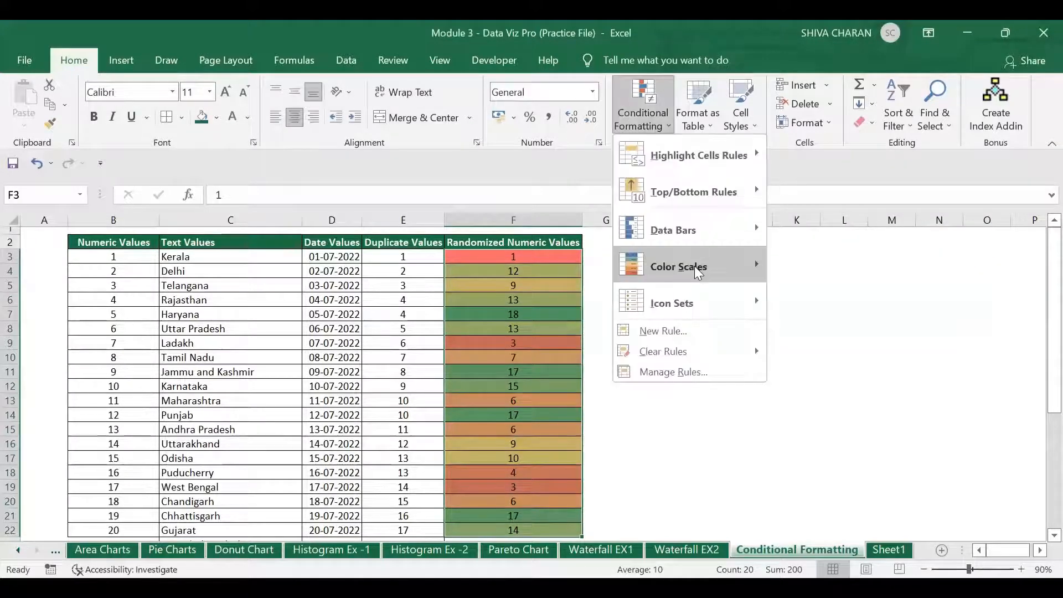
{"action": "mouse_move", "coordinate": [699, 271]}
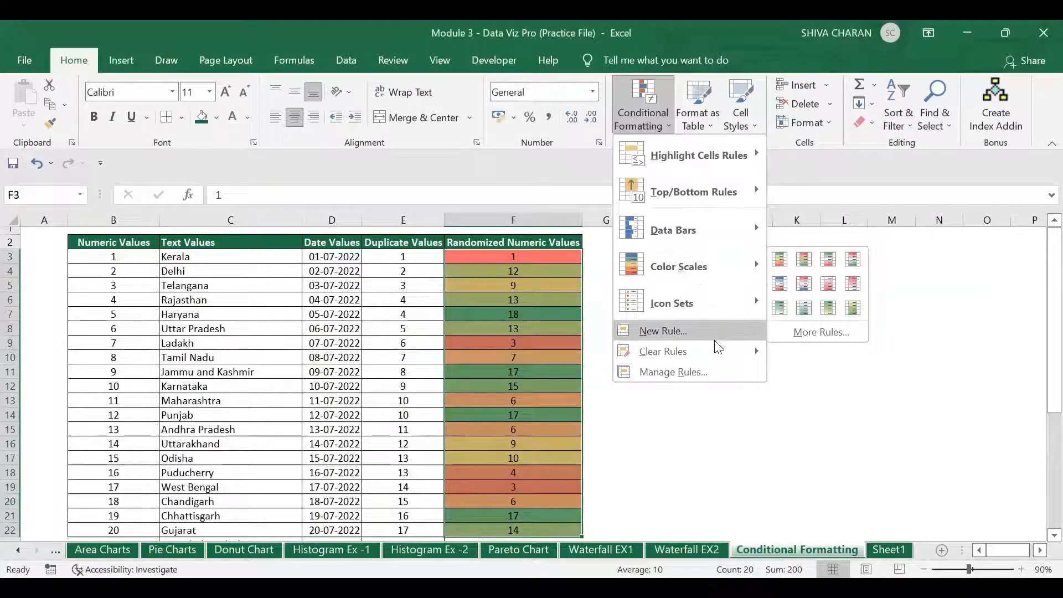
{"action": "left_click", "coordinate": [705, 374]}
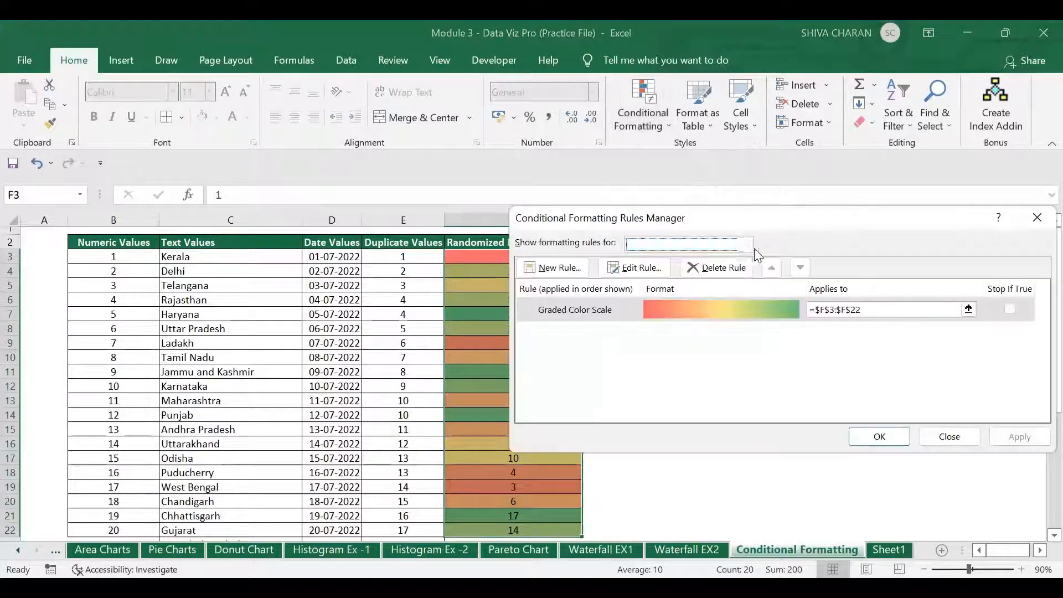
{"action": "left_click", "coordinate": [699, 308]}
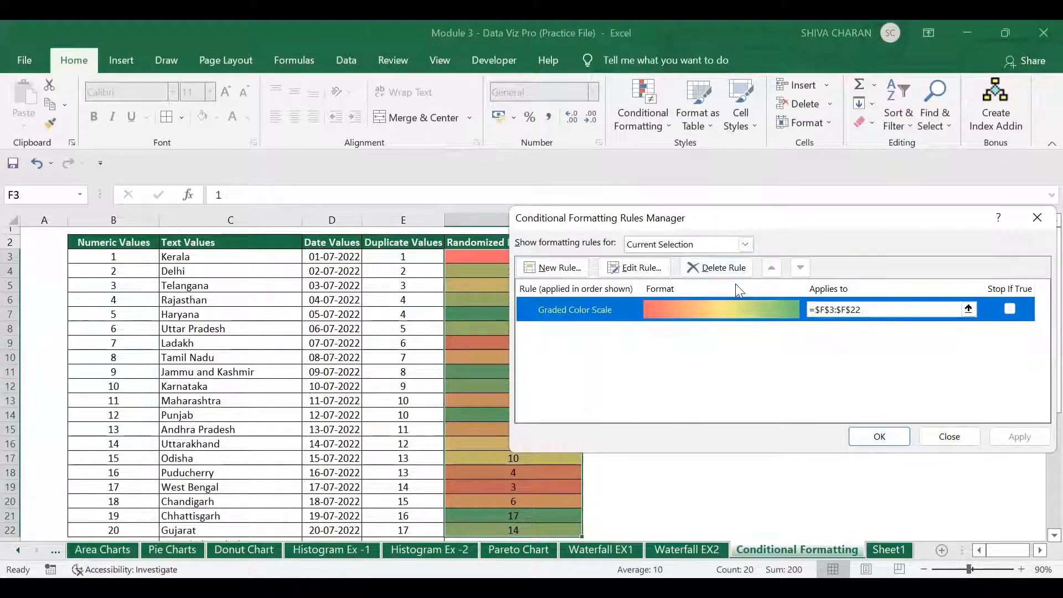
{"action": "left_click", "coordinate": [745, 244]}
{"action": "left_click", "coordinate": [588, 332]}
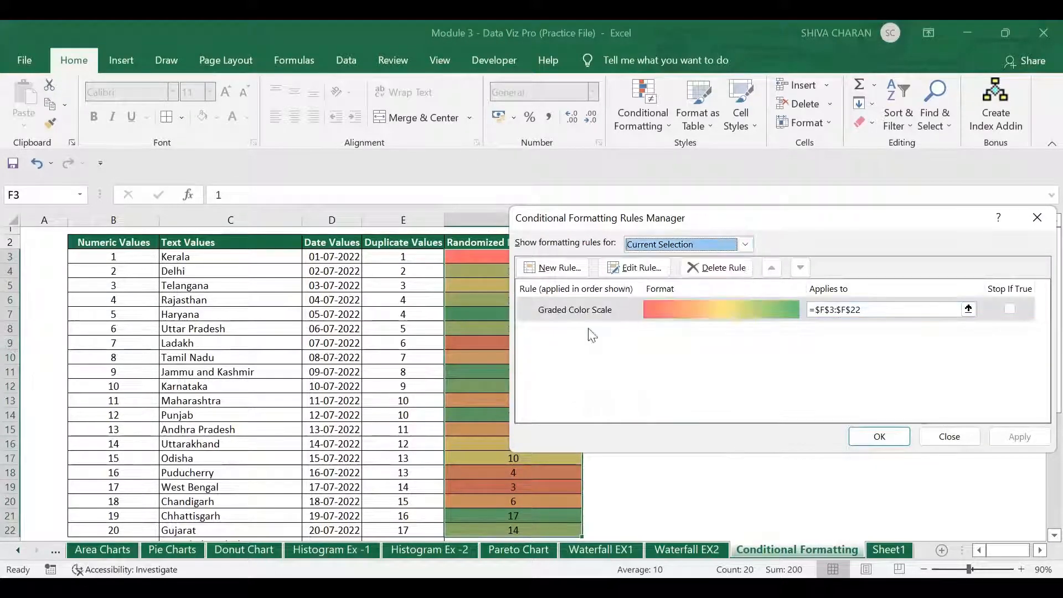
Examine the Graded Color Scale rule's minimum, midpoint and maximum settings, including the midpoint type options, and exit without changes.
{"action": "left_click", "coordinate": [629, 267]}
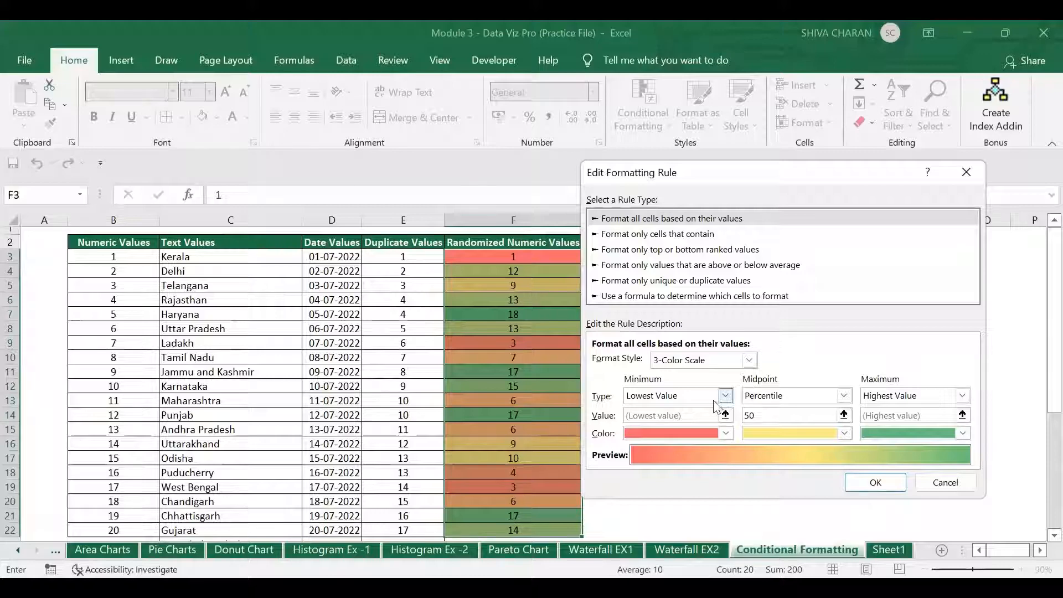
{"action": "left_click", "coordinate": [844, 395]}
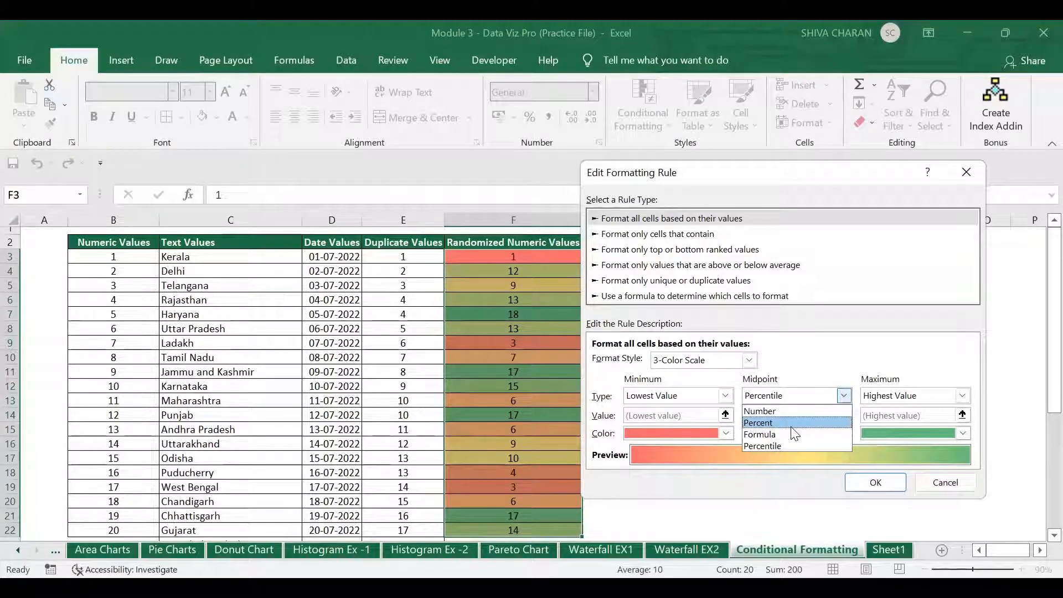
{"action": "left_click", "coordinate": [794, 395]}
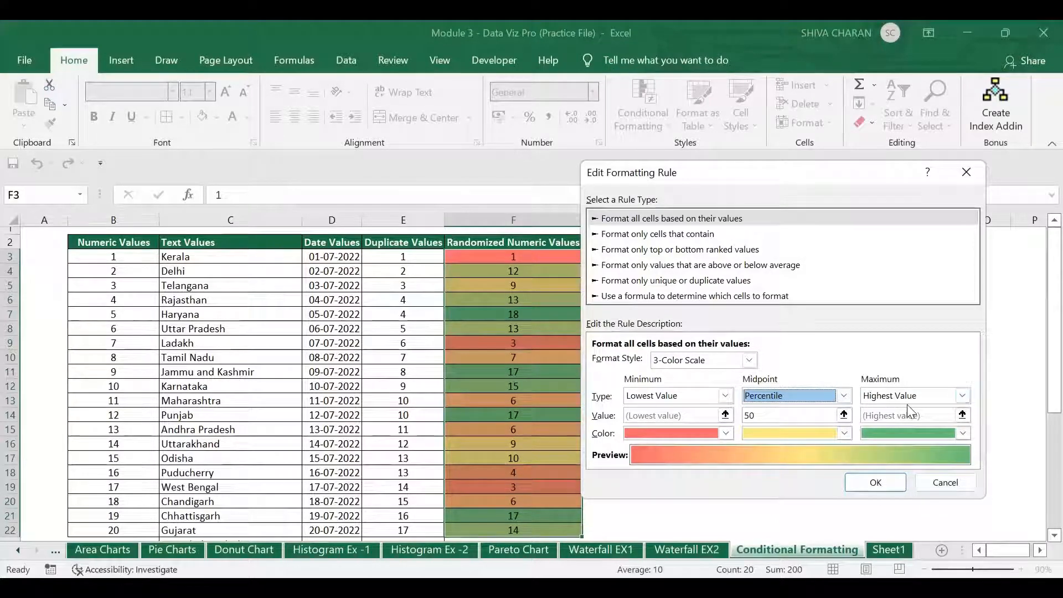
{"action": "left_click", "coordinate": [935, 481]}
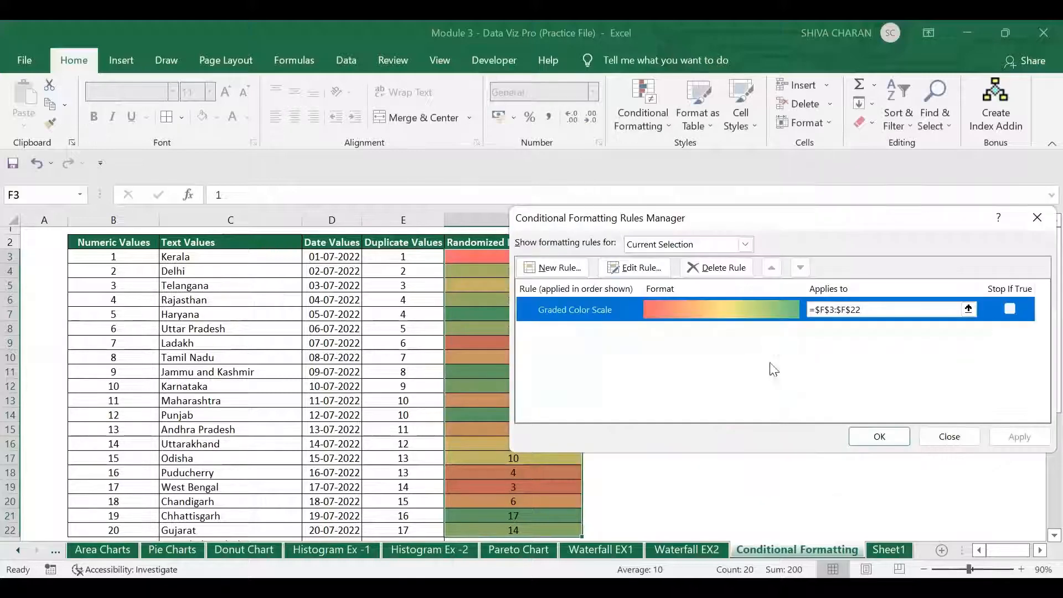
{"action": "left_click", "coordinate": [951, 438]}
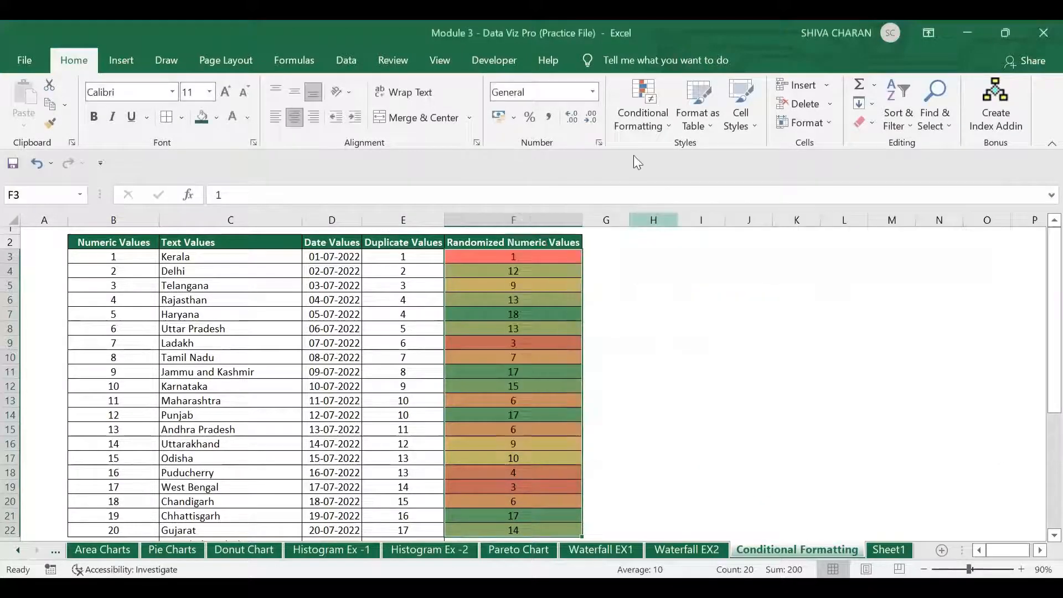
Apply the Red - Yellow - Green Color Scale to F3:F22 and check the shading of low values in F3 and F9.
{"action": "left_click", "coordinate": [640, 128]}
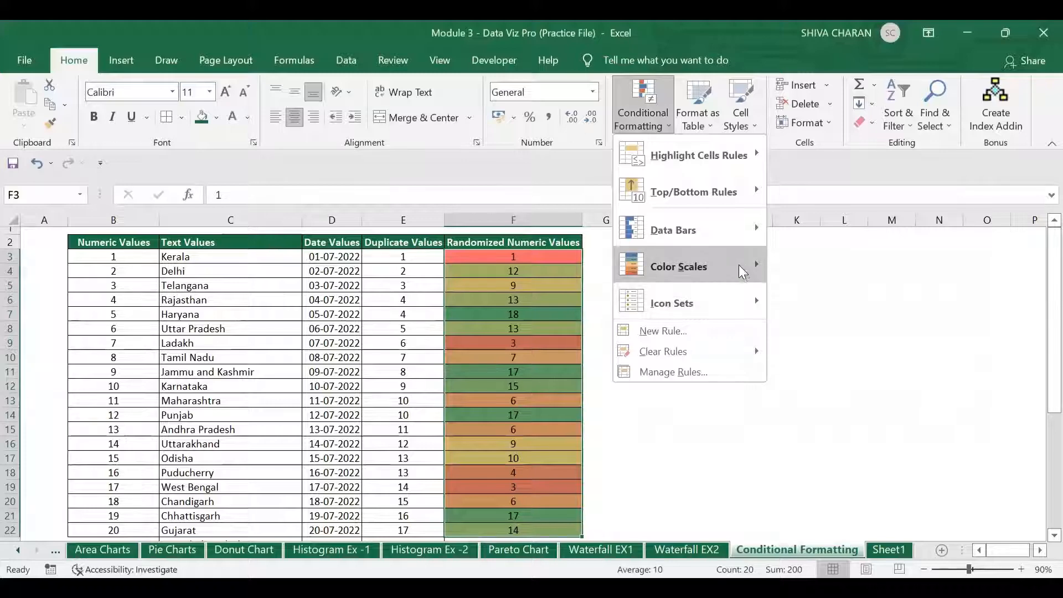
{"action": "mouse_move", "coordinate": [740, 270]}
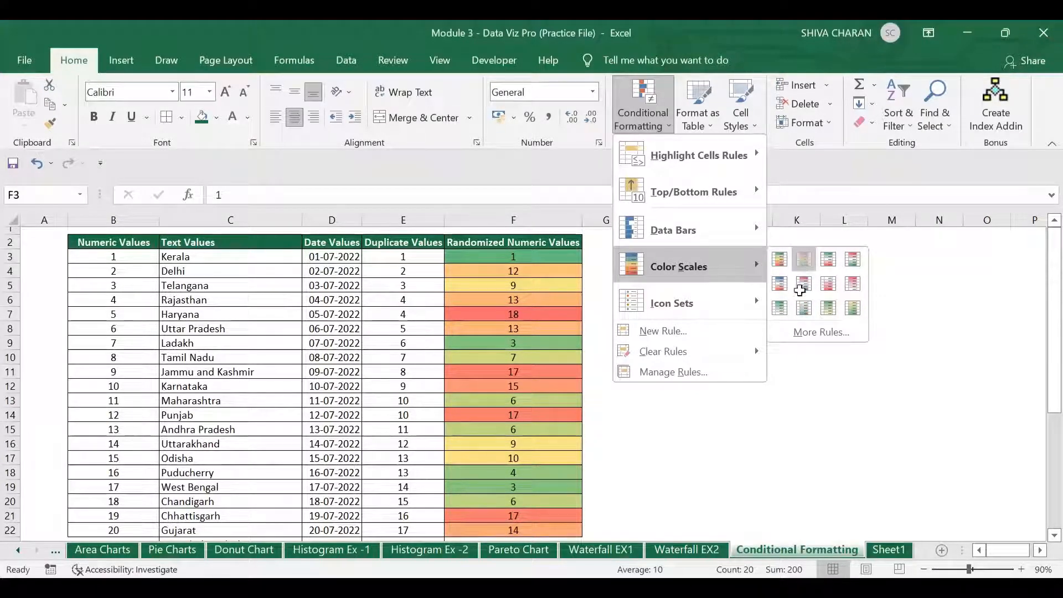
{"action": "left_click", "coordinate": [803, 260]}
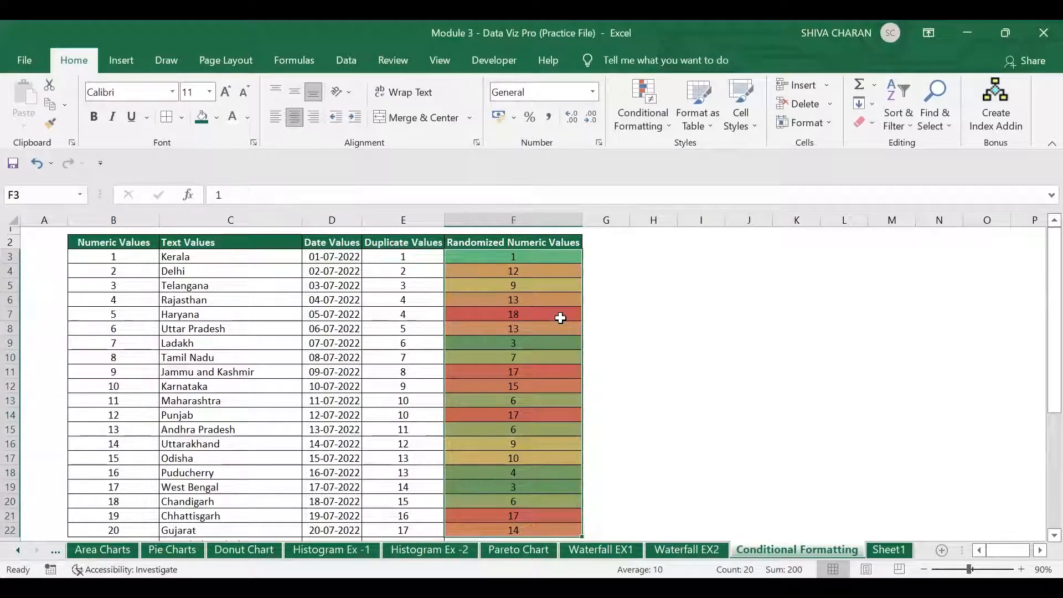
{"action": "left_click", "coordinate": [530, 262]}
{"action": "left_click", "coordinate": [546, 340]}
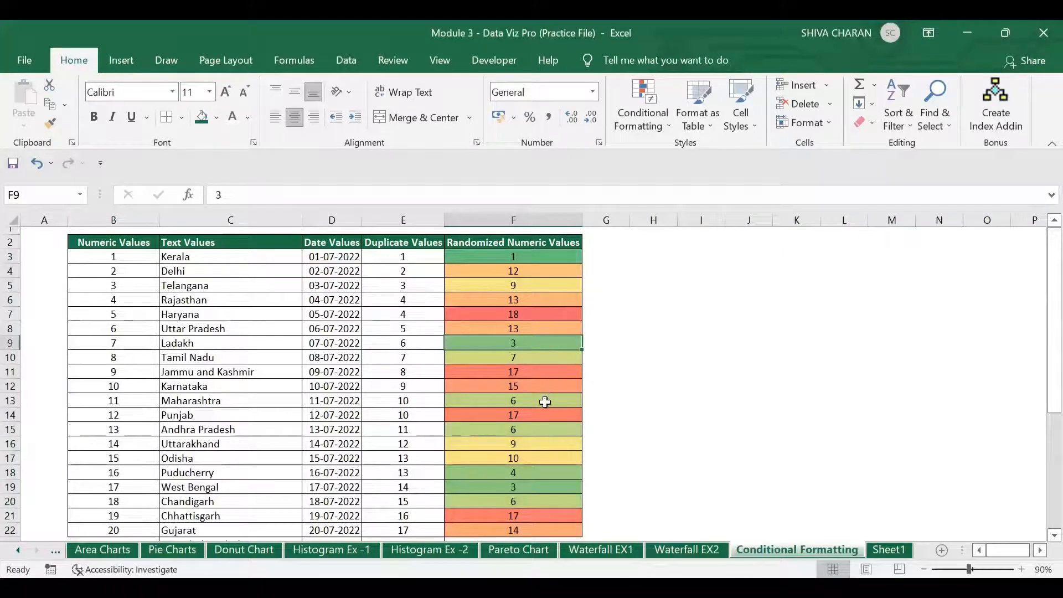
Clear the conditional formatting rules from F3:F22 to remove the color scale.
{"action": "left_click_drag", "start_coordinate": [542, 470], "coordinate": [547, 500]}
{"action": "left_click", "coordinate": [623, 416]}
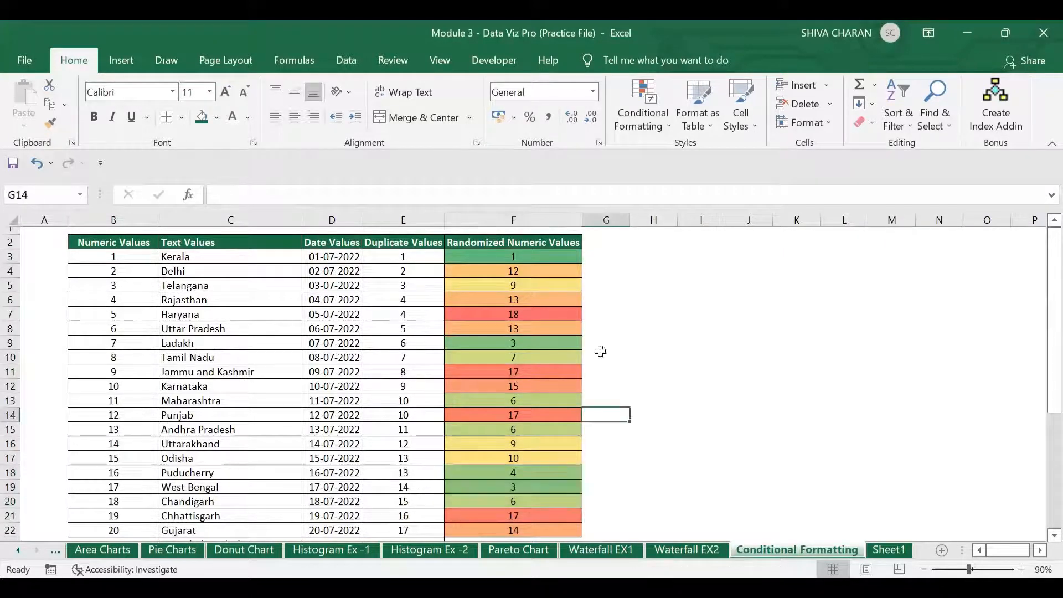
{"action": "left_click_drag", "start_coordinate": [539, 258], "coordinate": [560, 536]}
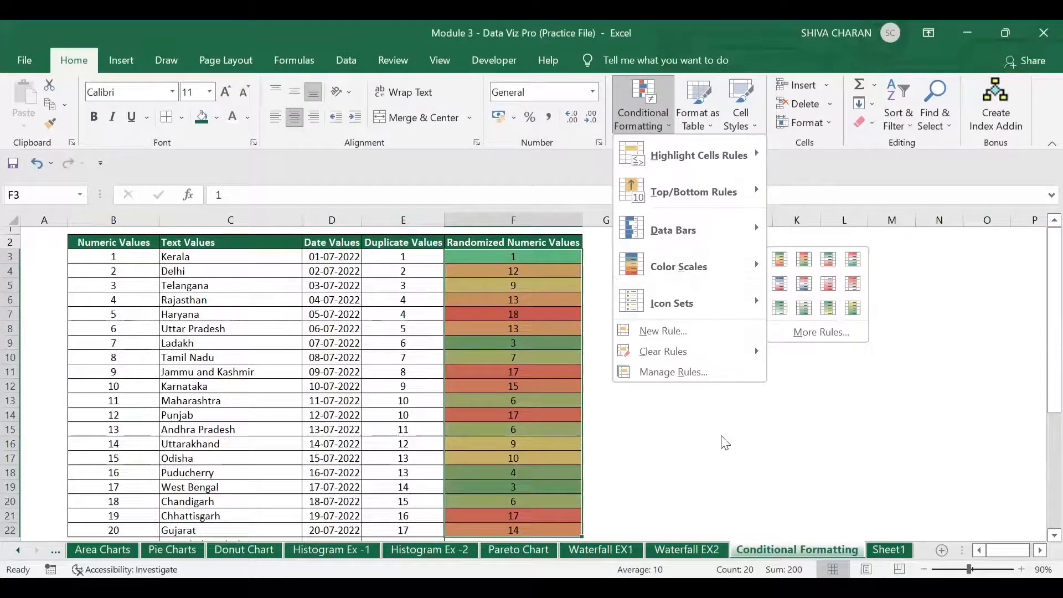
{"action": "mouse_move", "coordinate": [716, 355]}
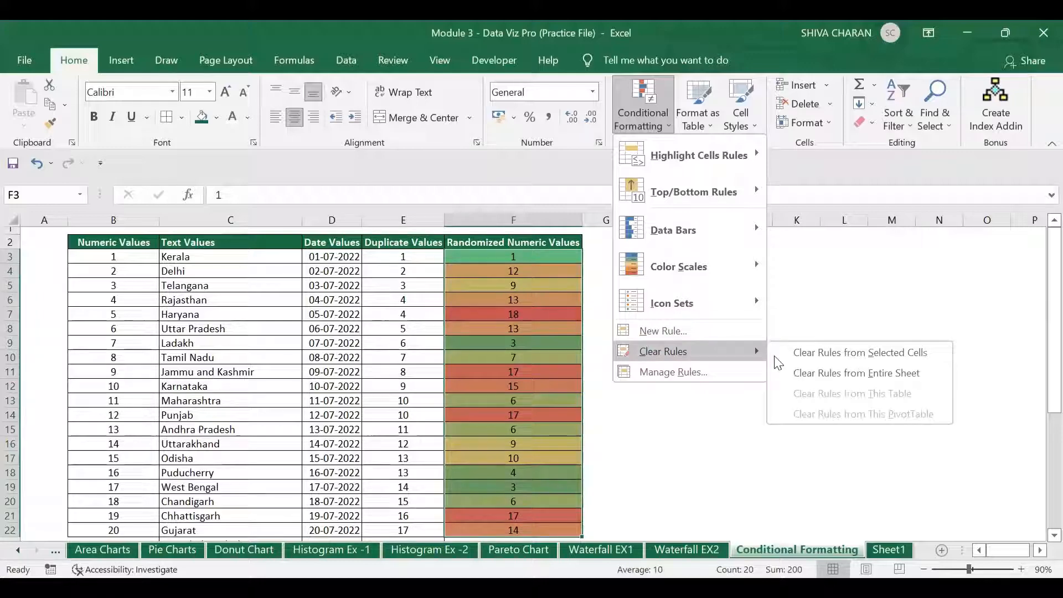
{"action": "left_click", "coordinate": [806, 355]}
{"action": "left_click", "coordinate": [701, 371]}
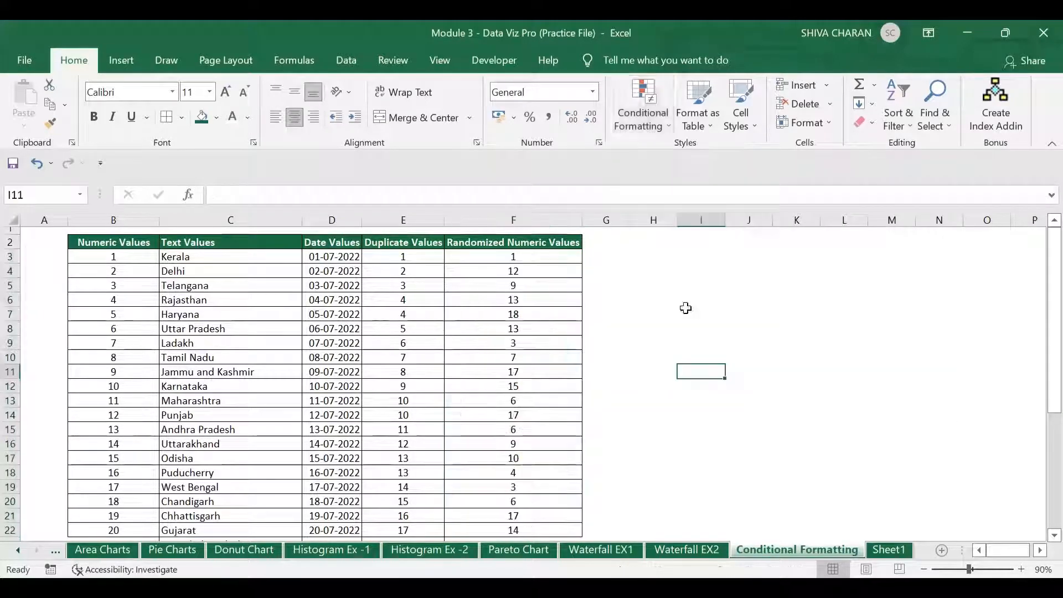
Apply the 3 Arrows (Colored) icon set to the randomized numeric values in F3:F22.
{"action": "left_click", "coordinate": [639, 99]}
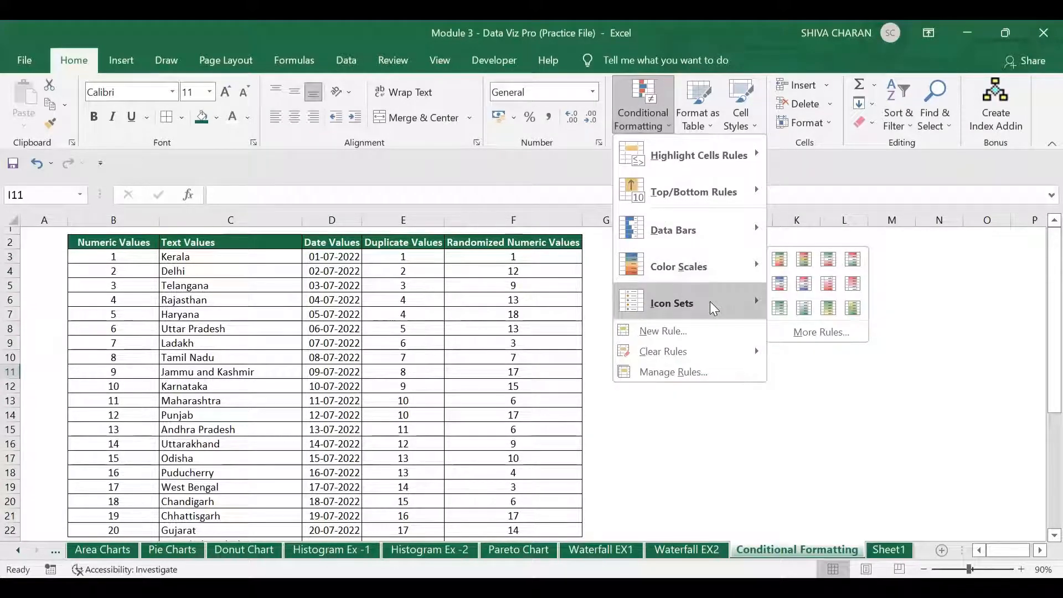
{"action": "mouse_move", "coordinate": [710, 303]}
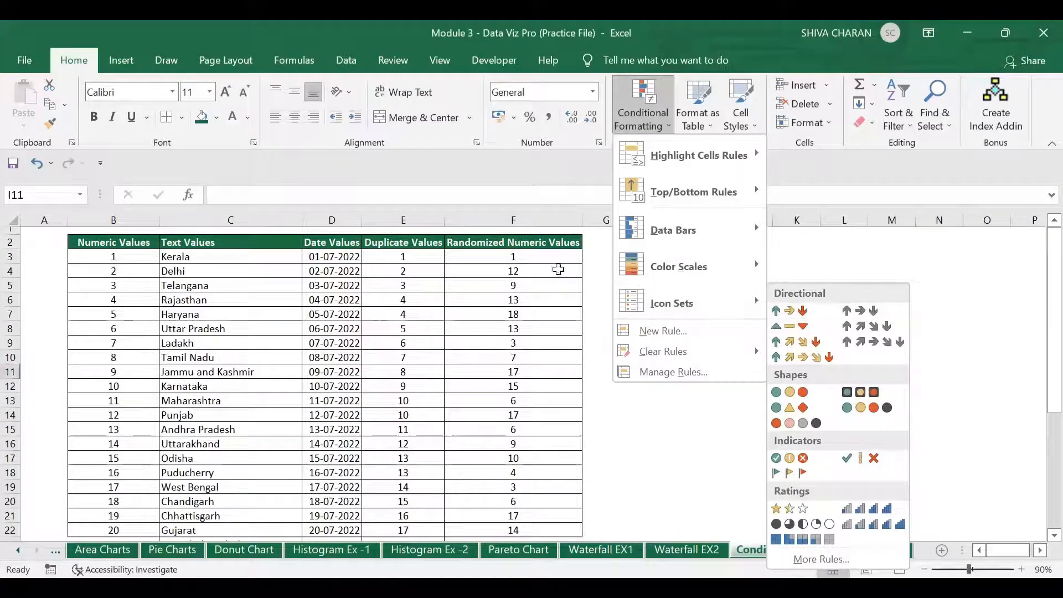
{"action": "left_click_drag", "start_coordinate": [556, 257], "coordinate": [568, 307]}
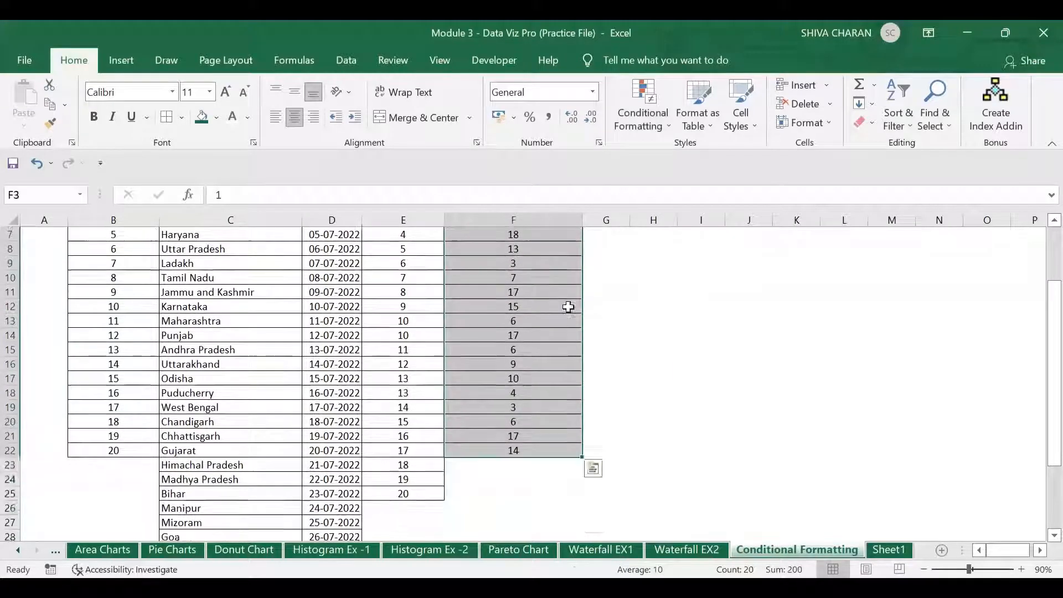
{"action": "scroll", "coordinate": [568, 306], "scroll_direction": "up", "scroll_amount": 2}
{"action": "left_click", "coordinate": [648, 123]}
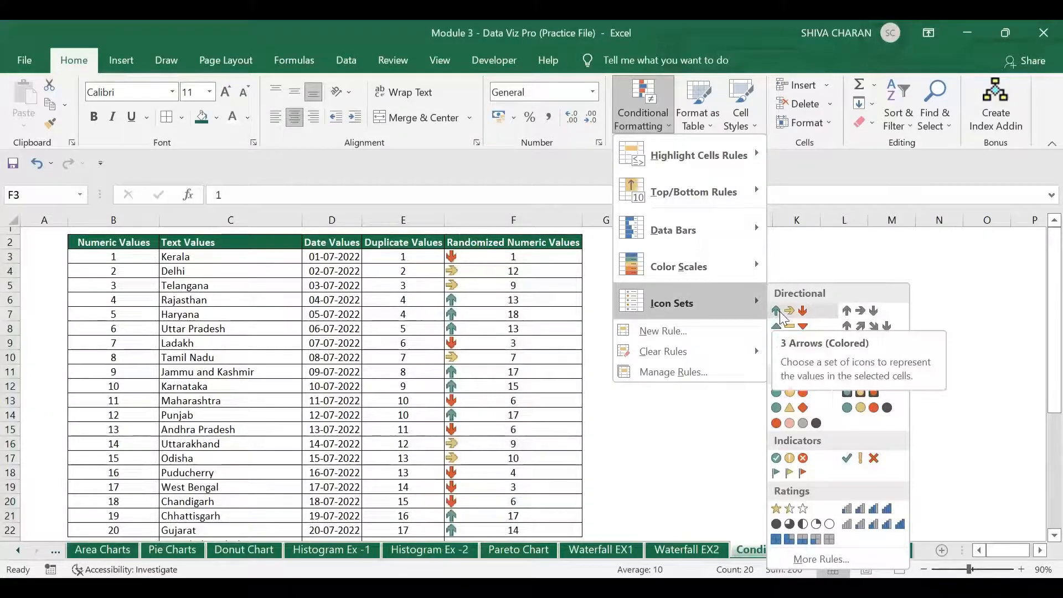
{"action": "left_click", "coordinate": [779, 311]}
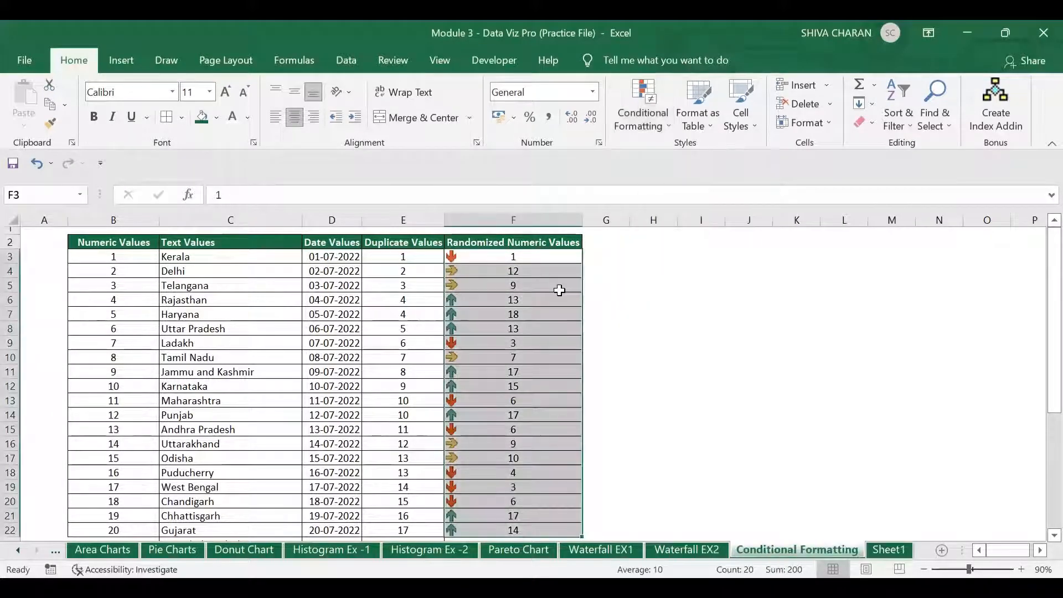
{"action": "left_click", "coordinate": [555, 297]}
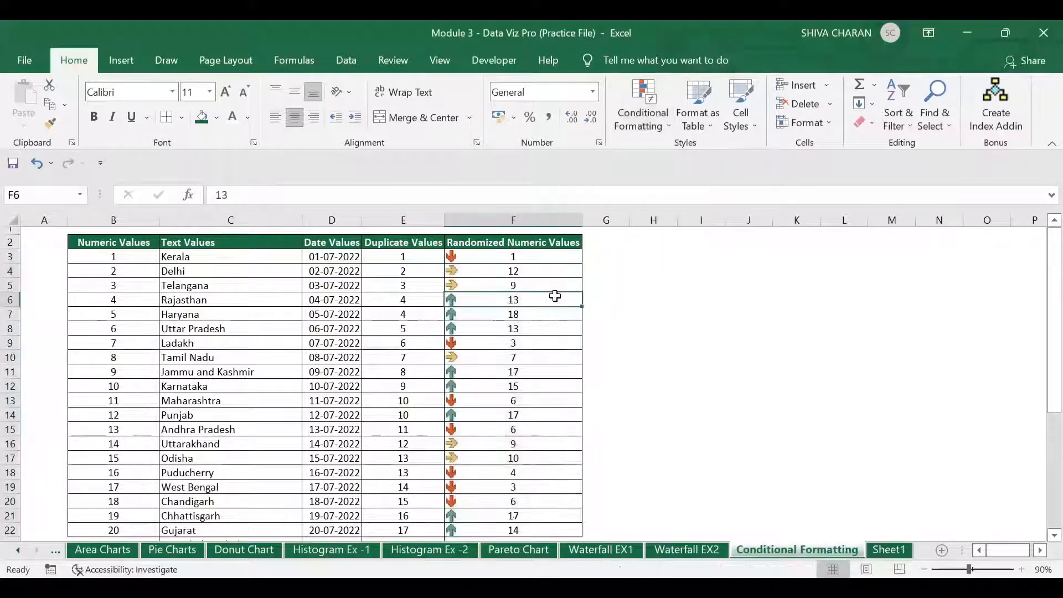
Check which arrow icon marks the low values in F3, F9, F13 and F15.
{"action": "left_click", "coordinate": [530, 258]}
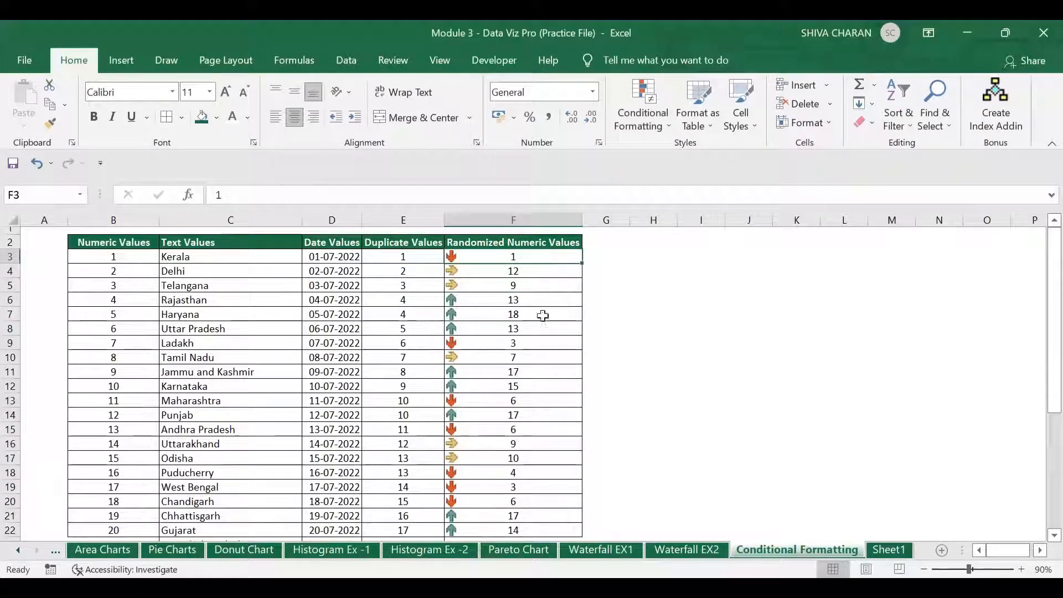
{"action": "left_click", "coordinate": [533, 343], "text": "ctrl"}
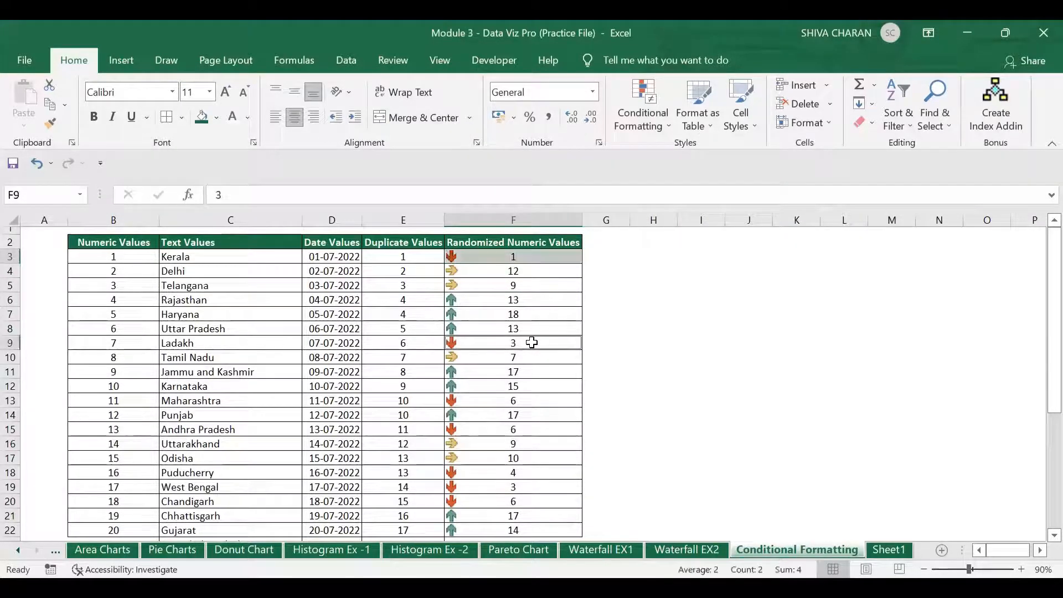
{"action": "left_click", "coordinate": [542, 407], "text": "ctrl"}
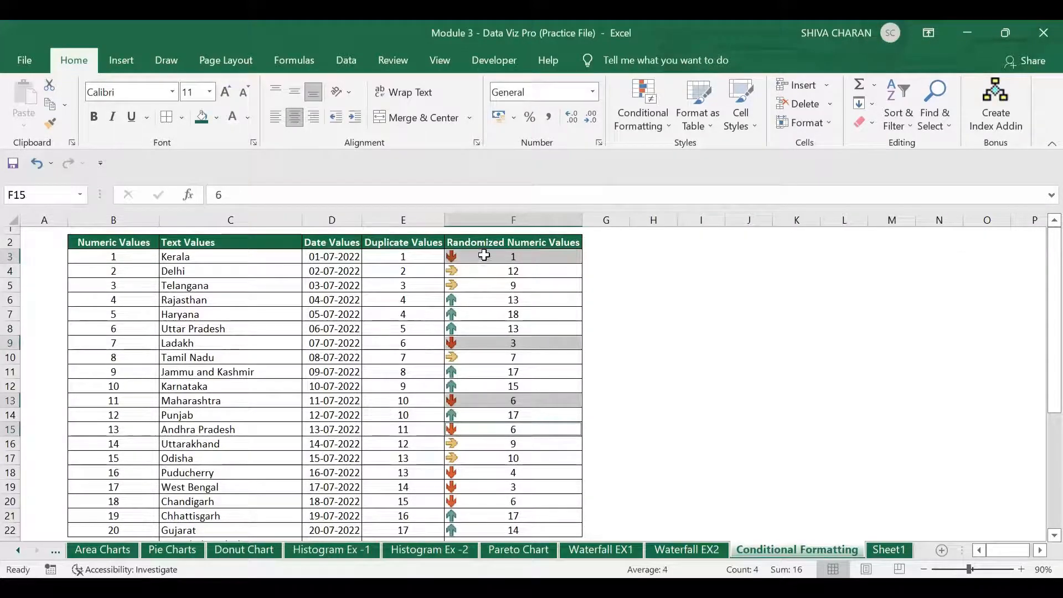
{"action": "left_click", "coordinate": [458, 257]}
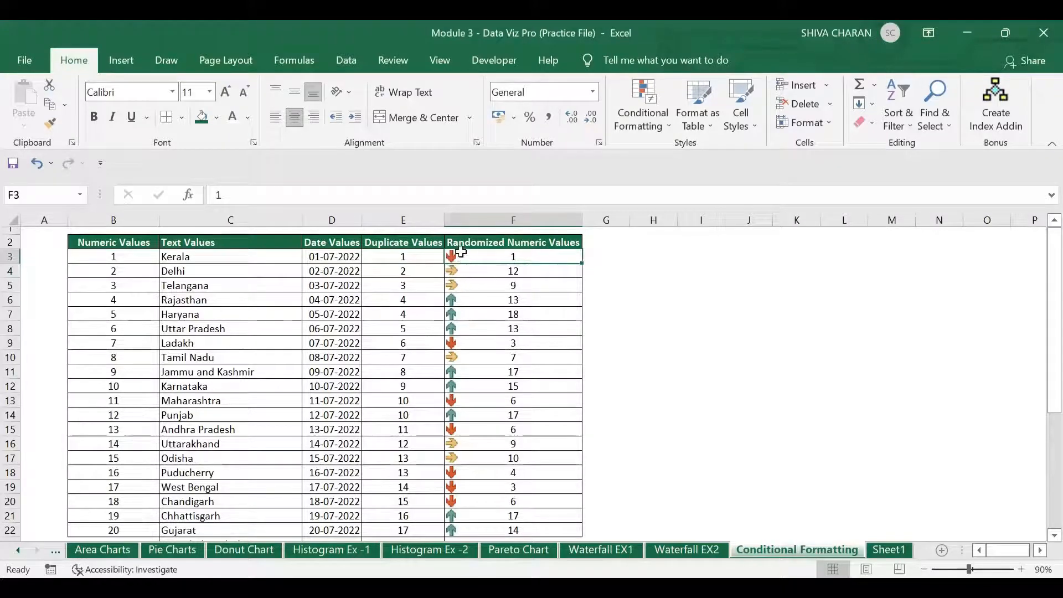
Compare the arrow icons of the high values in F6:F8 and F11:F12 with the middle values in F4:F5.
{"action": "left_click_drag", "start_coordinate": [492, 298], "coordinate": [492, 325]}
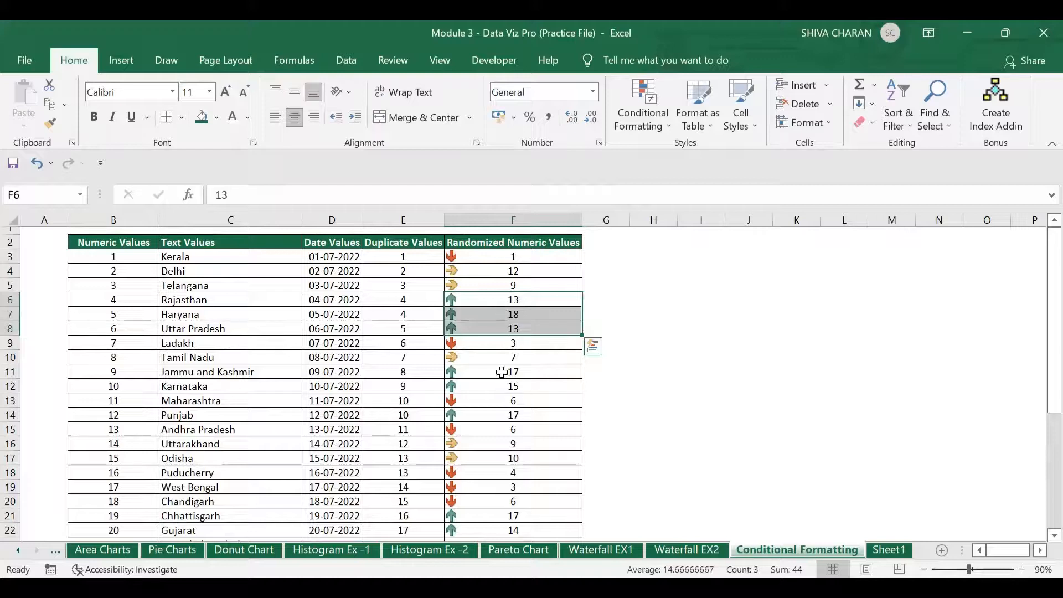
{"action": "left_click_drag", "start_coordinate": [505, 373], "coordinate": [503, 386]}
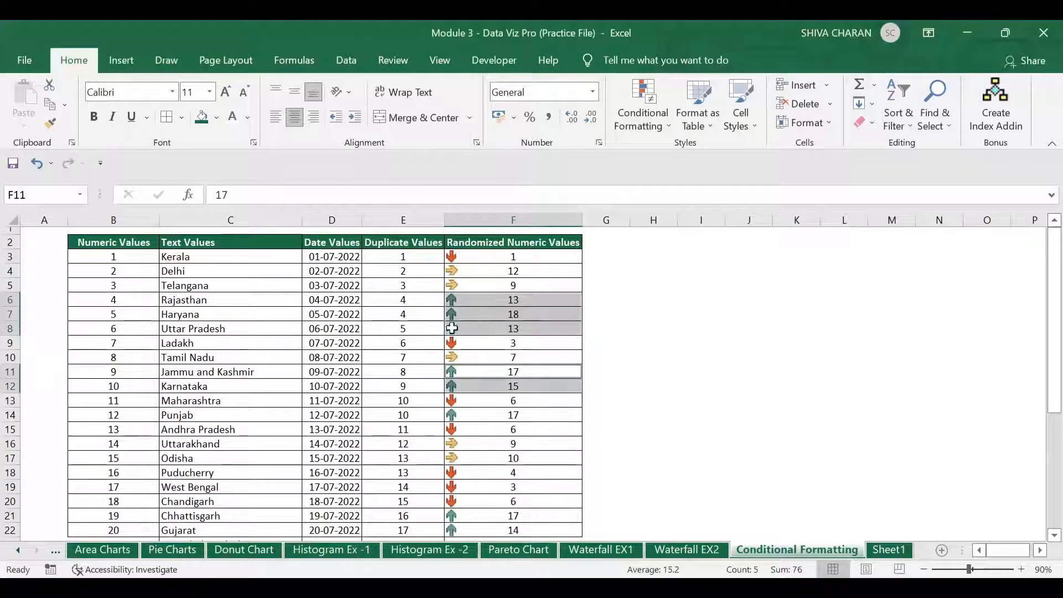
{"action": "left_click", "coordinate": [477, 301]}
{"action": "left_click_drag", "start_coordinate": [472, 271], "coordinate": [477, 285]}
{"action": "left_click", "coordinate": [475, 272]}
Select F3:F22 and inspect its Icon Set rule and the rule scope choices in the Rules Manager.
{"action": "left_click", "coordinate": [484, 255]}
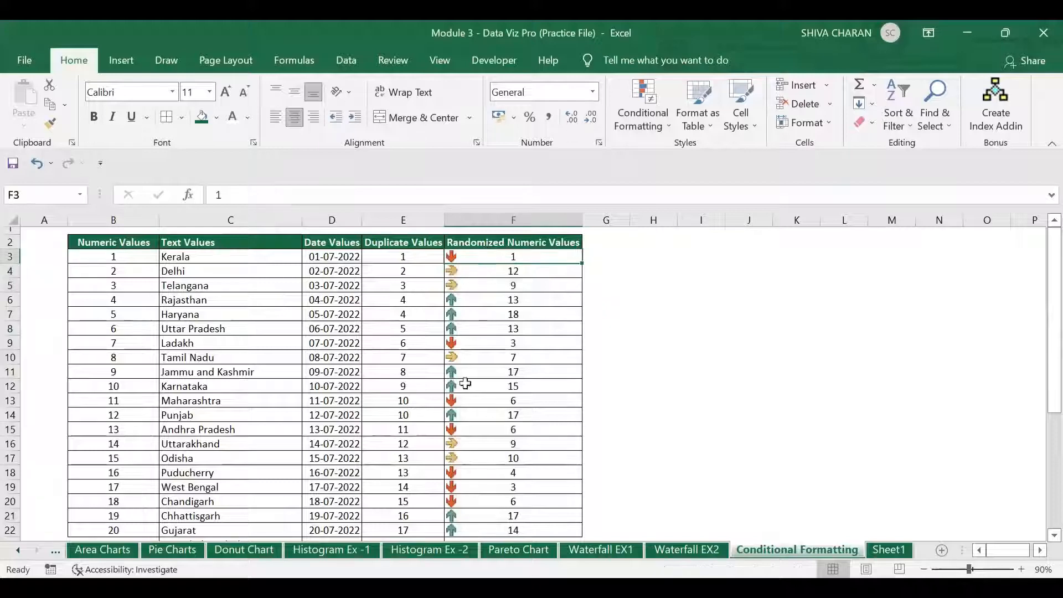
{"action": "key", "text": "ctrl+shift+Down"}
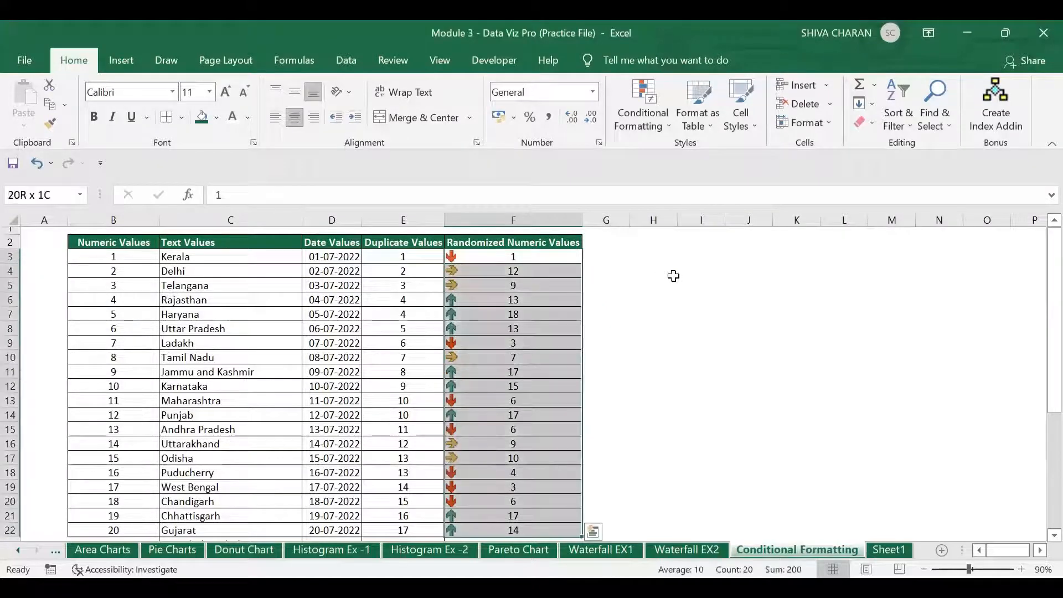
{"action": "left_click", "coordinate": [641, 121]}
{"action": "mouse_move", "coordinate": [714, 305]}
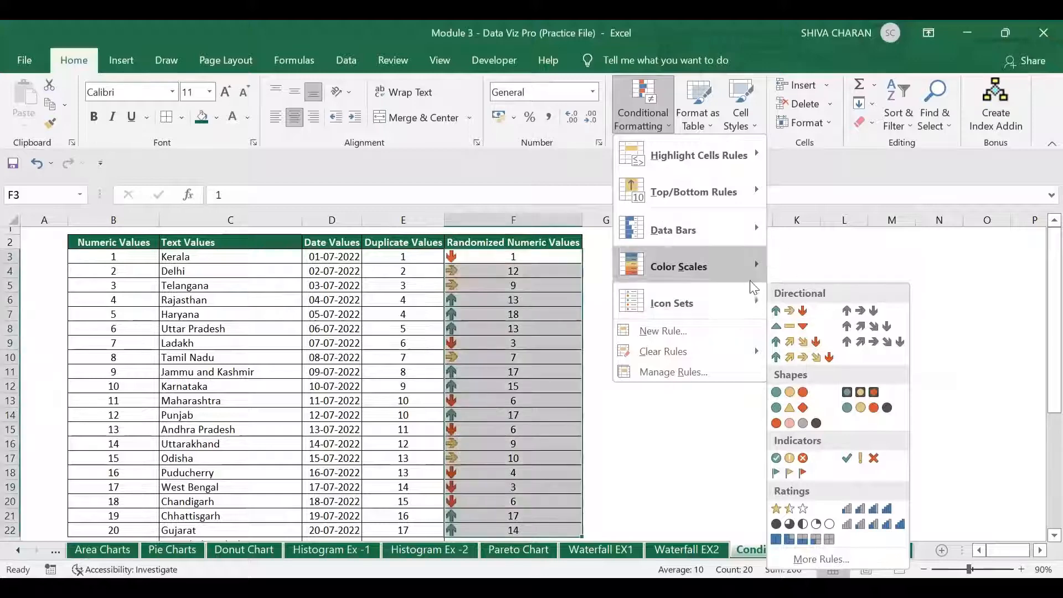
{"action": "left_click", "coordinate": [713, 372]}
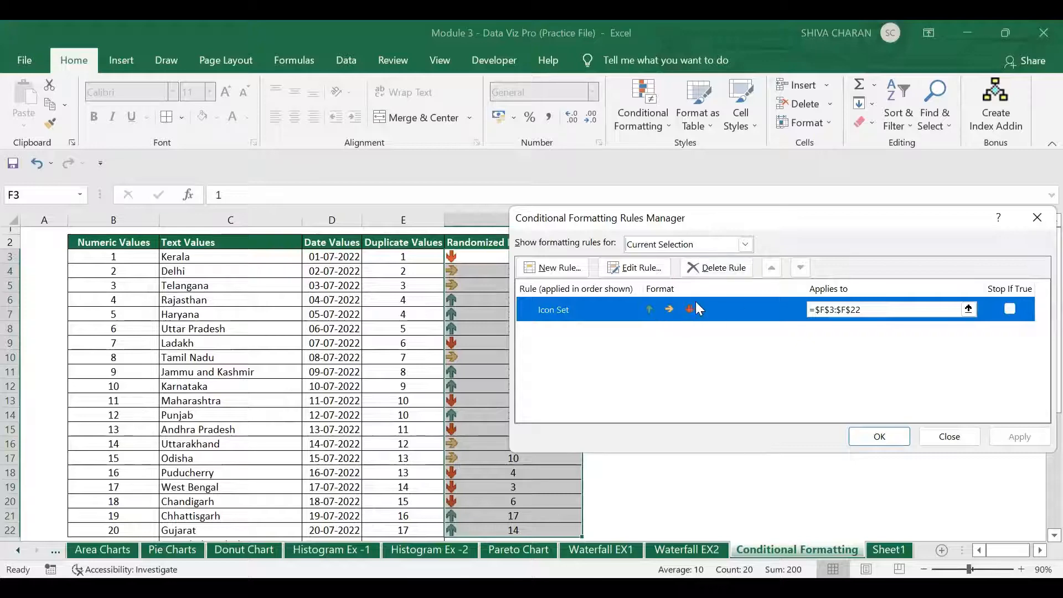
{"action": "left_click", "coordinate": [745, 245]}
{"action": "left_click", "coordinate": [795, 372]}
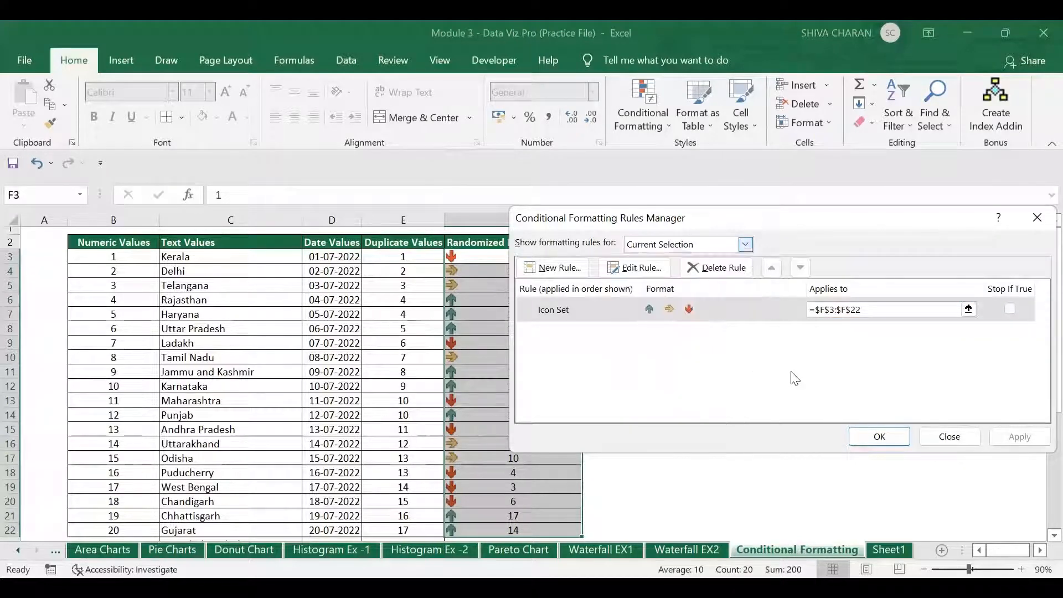
{"action": "left_click", "coordinate": [686, 311]}
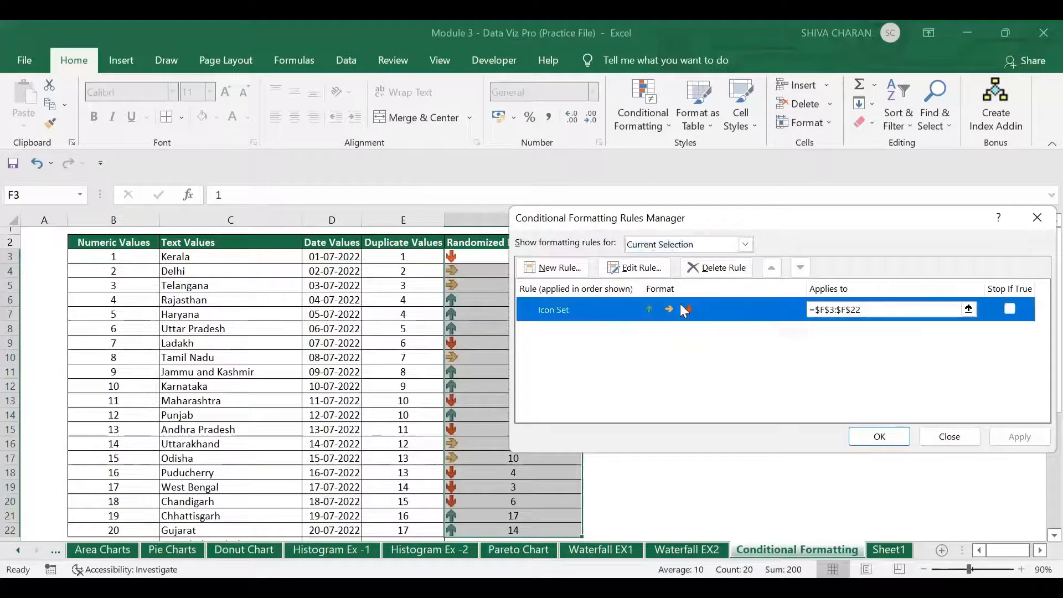
Edit the Icon Set rule so that both arrow thresholds use the Number type instead of Percent.
{"action": "left_click", "coordinate": [658, 268]}
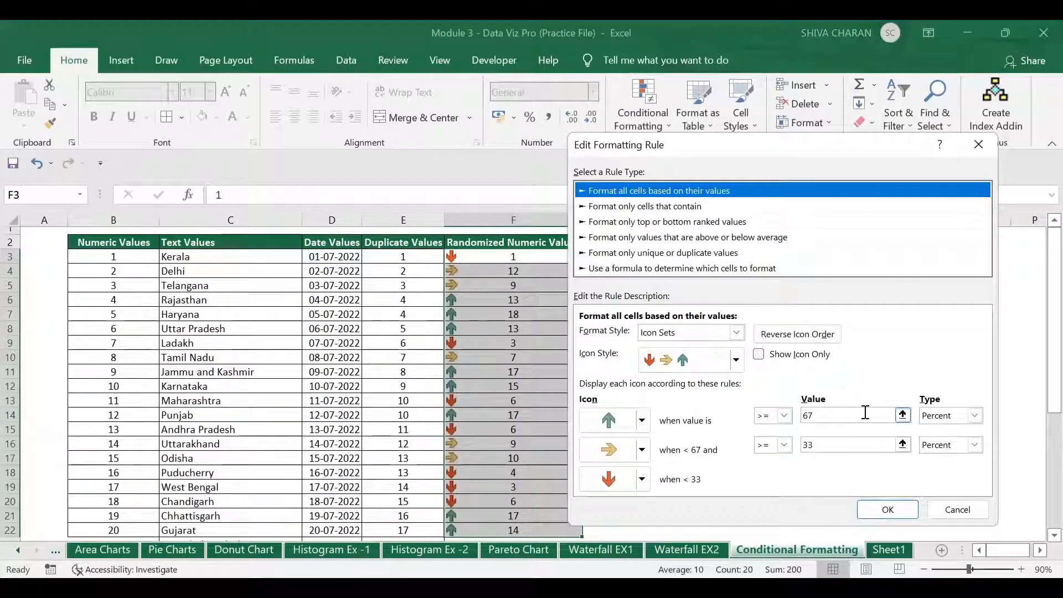
{"action": "left_click", "coordinate": [974, 415]}
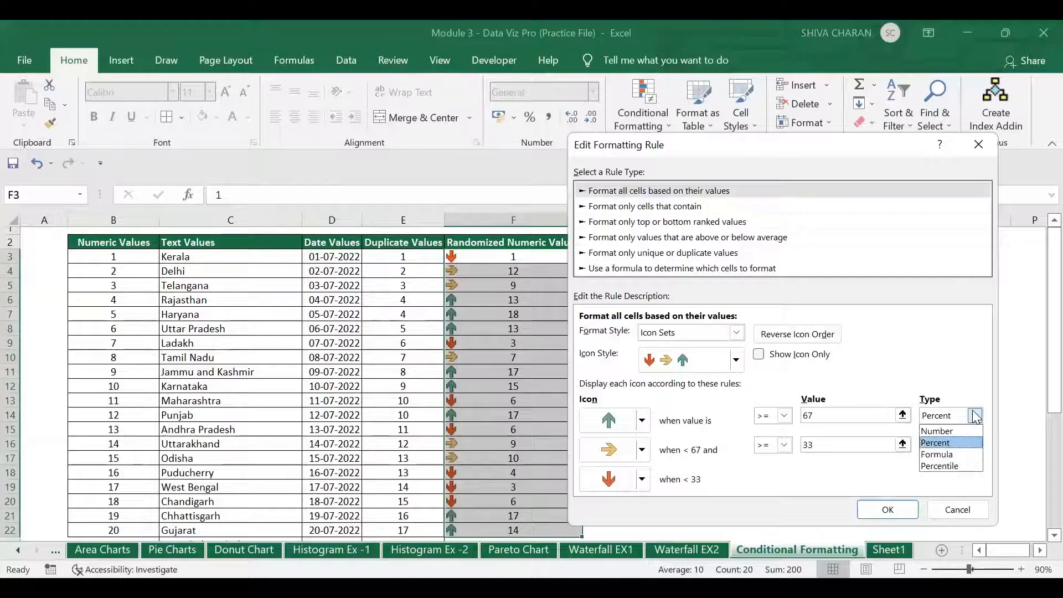
{"action": "left_click", "coordinate": [969, 430]}
{"action": "left_click", "coordinate": [974, 445]}
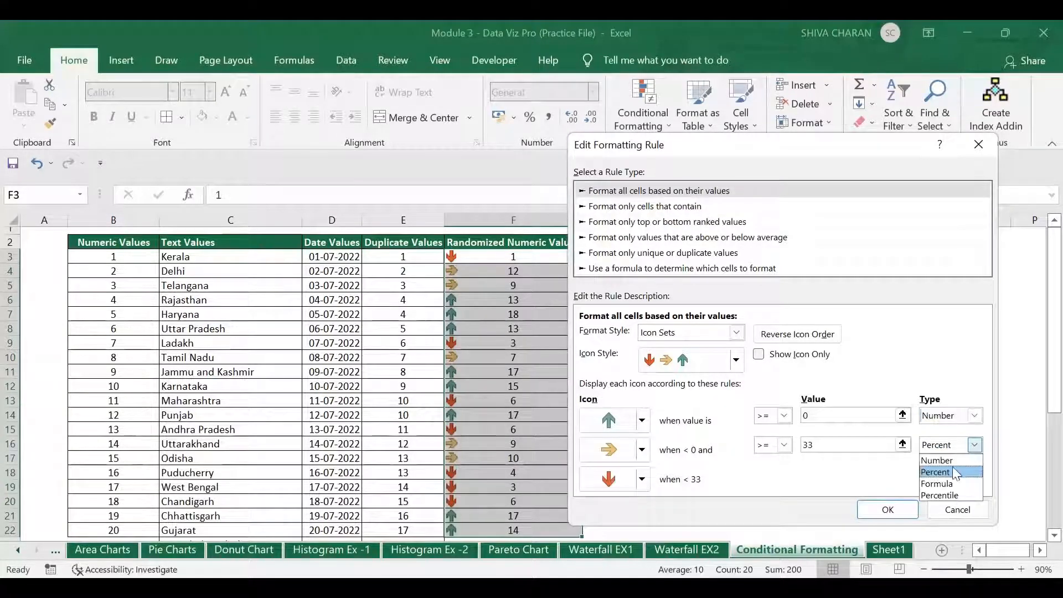
{"action": "left_click", "coordinate": [957, 462]}
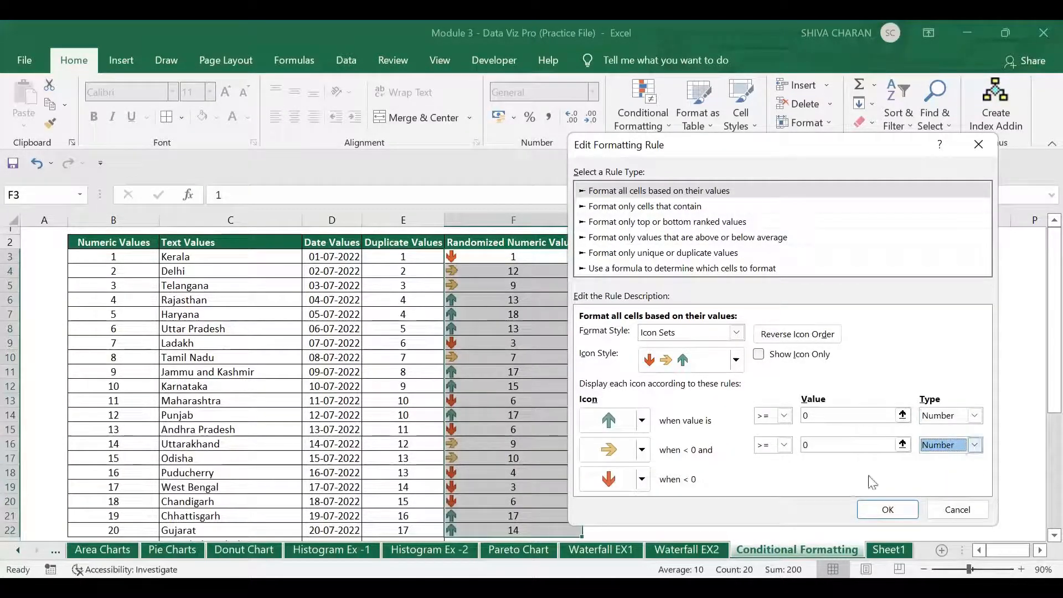
Set the green arrow threshold to >= 15 and the yellow arrow threshold to >= 10, and apply the rule to F3:F22.
{"action": "left_click", "coordinate": [821, 416]}
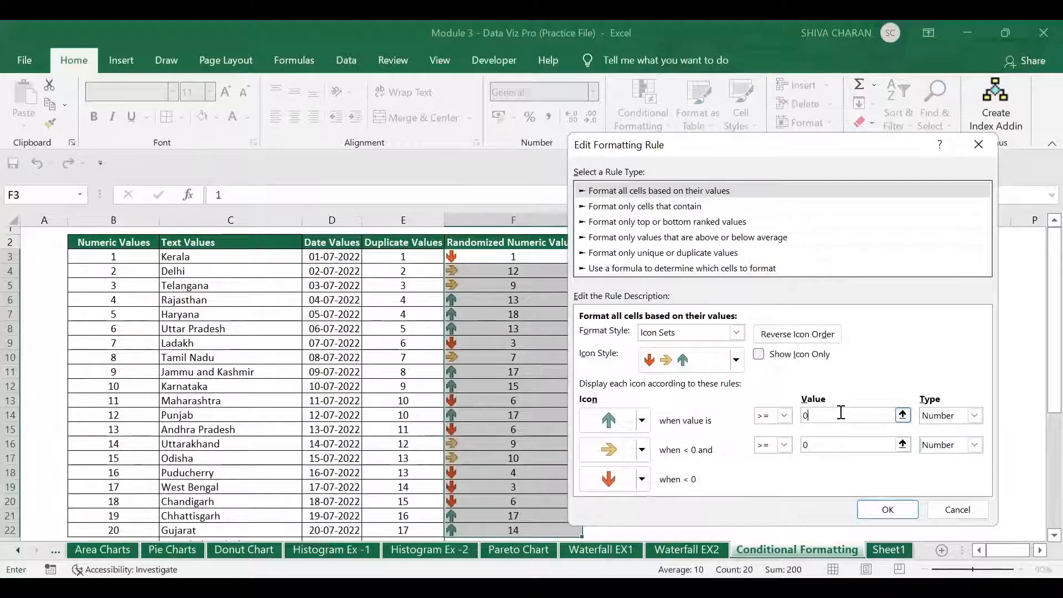
{"action": "type", "text": "15"}
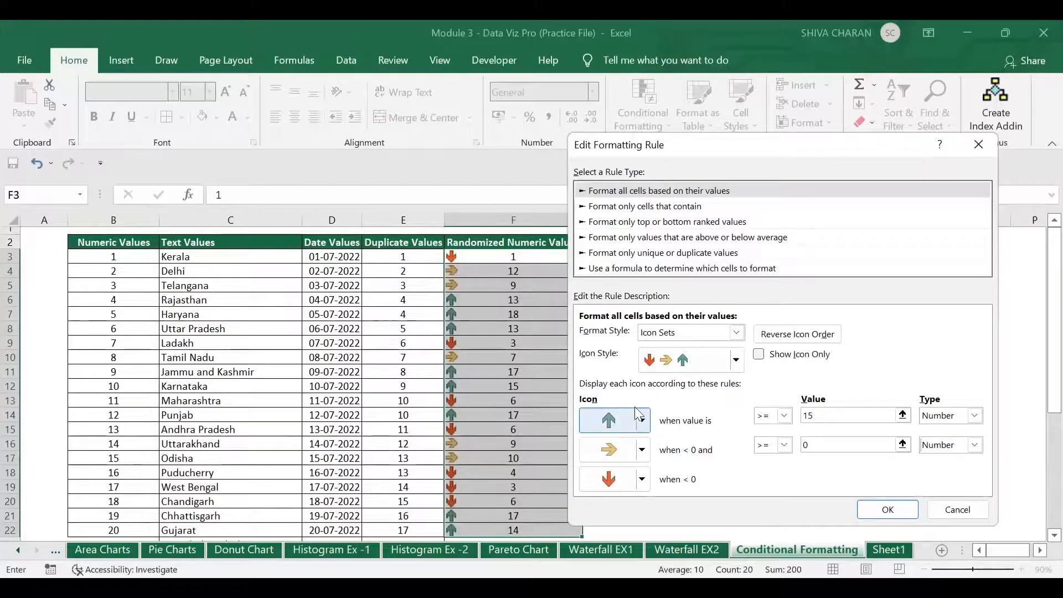
{"action": "left_click", "coordinate": [803, 444]}
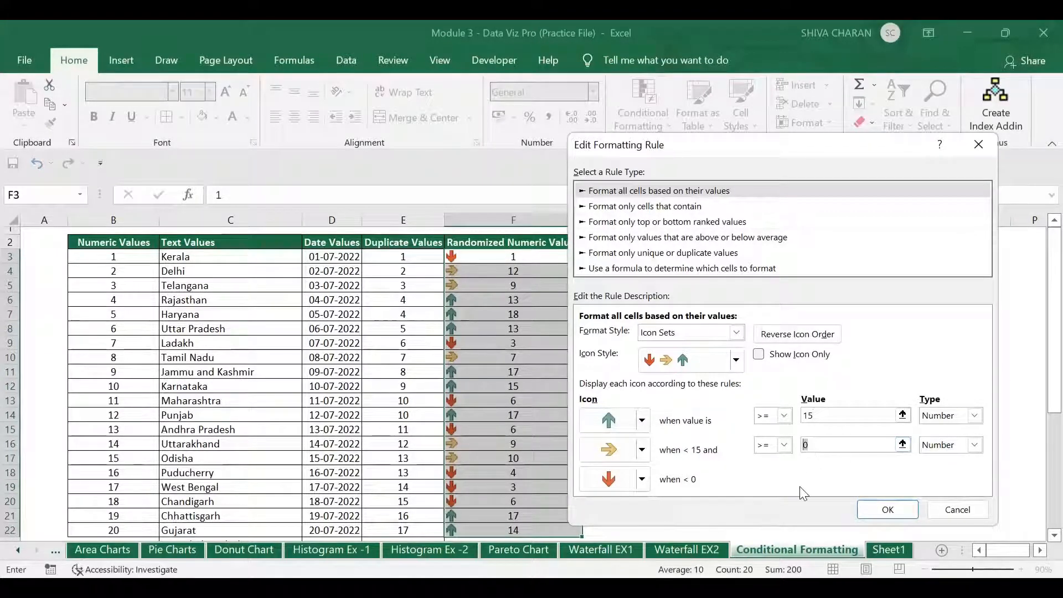
{"action": "type", "text": "10"}
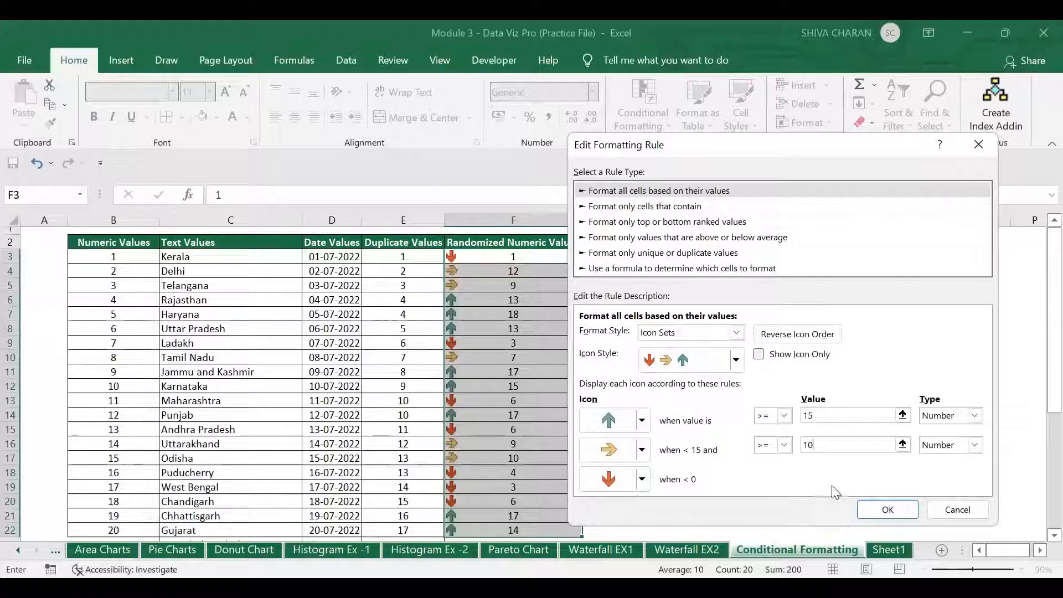
{"action": "left_click", "coordinate": [887, 510]}
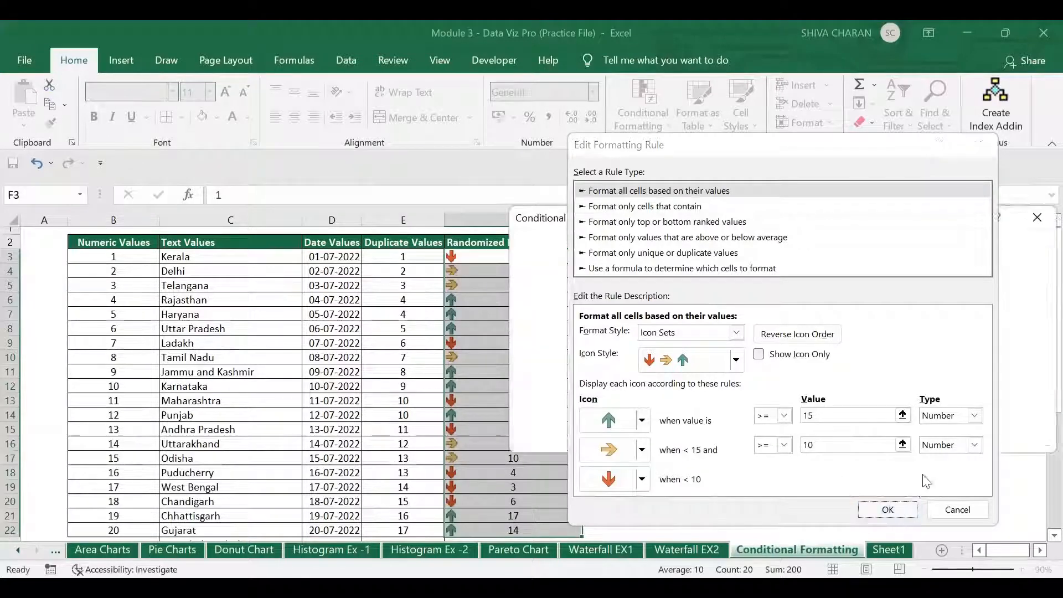
{"action": "left_click", "coordinate": [1016, 437]}
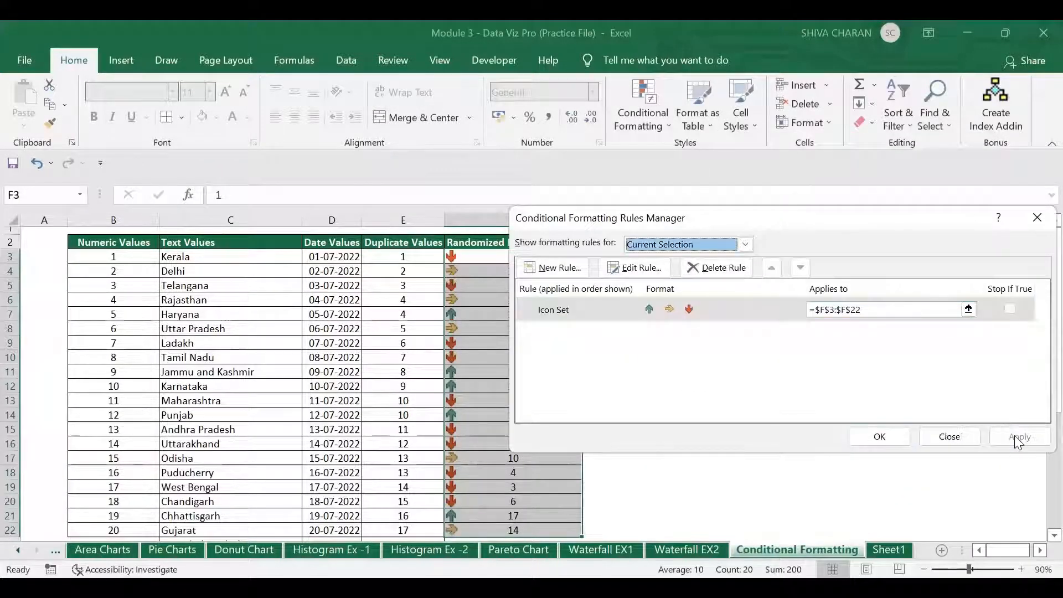
{"action": "left_click", "coordinate": [891, 439]}
Check the arrow icons in F8, F7, F11, F12 and F14 against the new thresholds.
{"action": "left_click", "coordinate": [534, 328]}
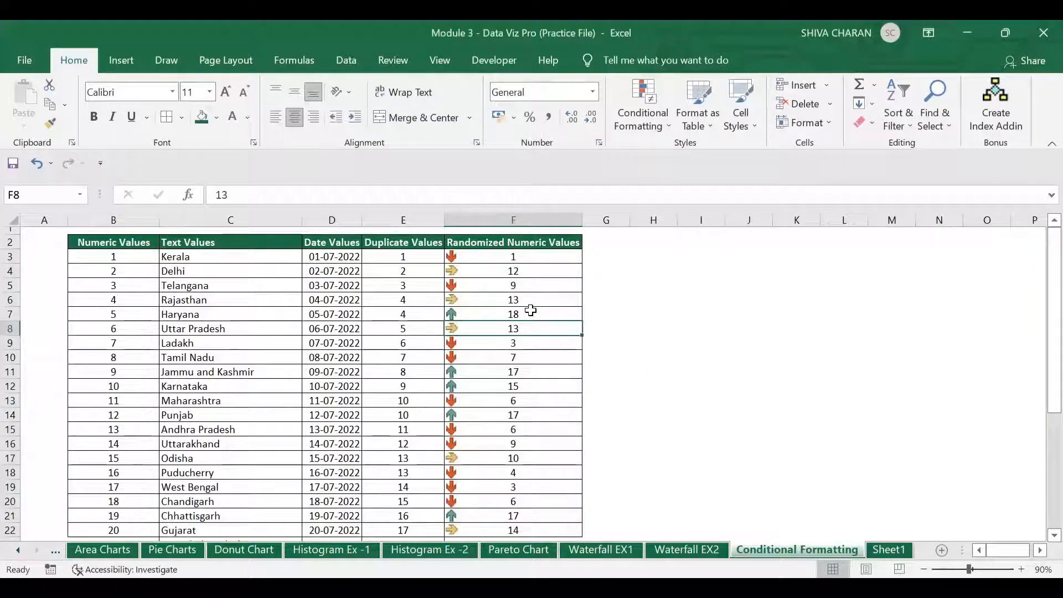
{"action": "left_click", "coordinate": [529, 311]}
{"action": "left_click", "coordinate": [529, 371], "text": "ctrl"}
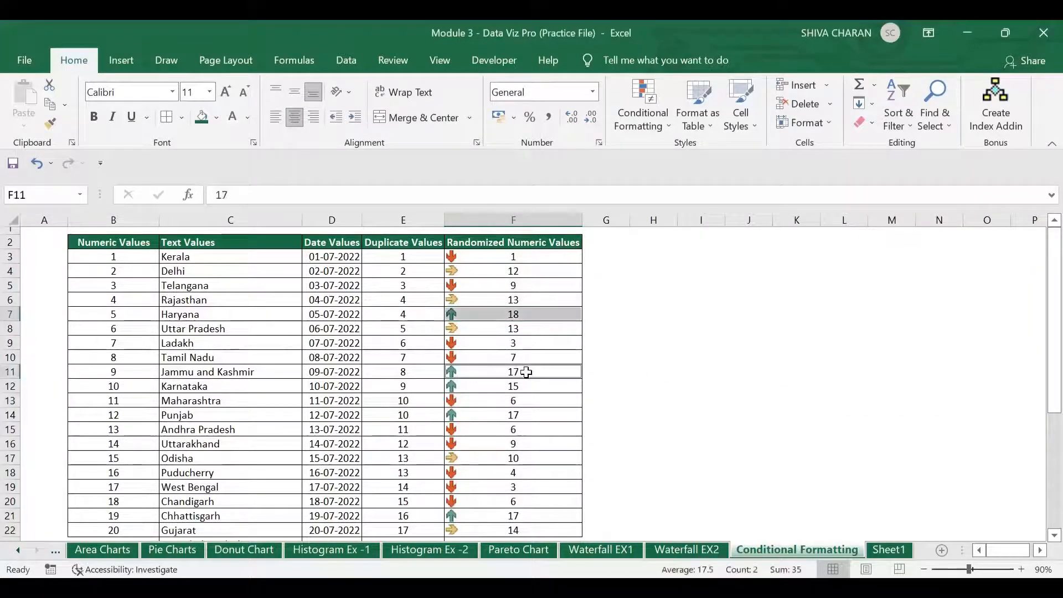
{"action": "left_click", "coordinate": [530, 390], "text": "ctrl"}
{"action": "left_click", "coordinate": [533, 415], "text": "ctrl"}
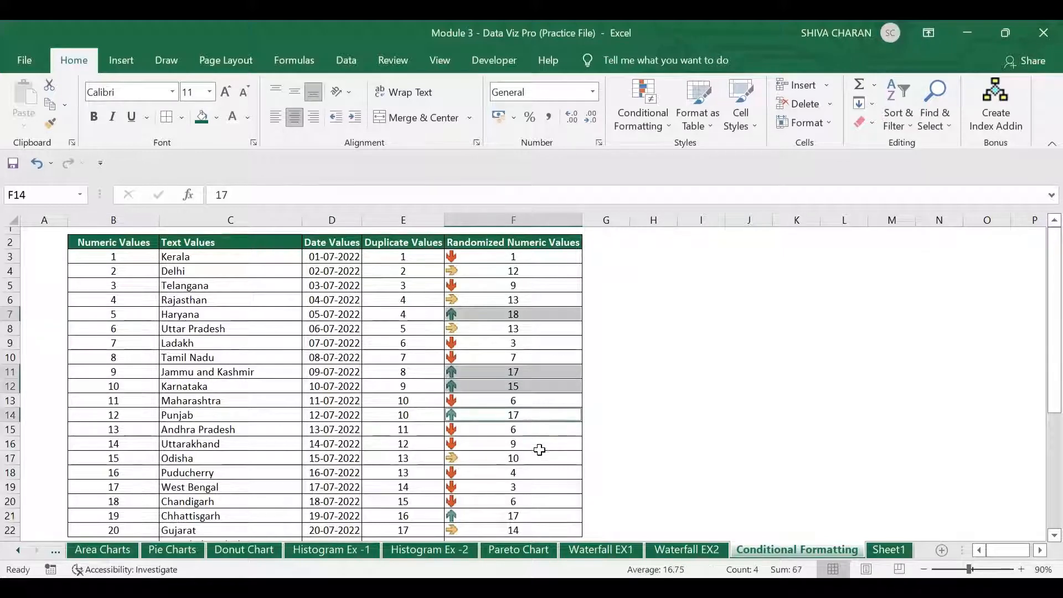
Check the green, yellow and red arrow cells in column F against the >= 15 and >= 10 thresholds.
{"action": "left_click", "coordinate": [523, 514], "text": "ctrl"}
{"action": "scroll", "coordinate": [544, 485], "scroll_direction": "down", "scroll_amount": 2}
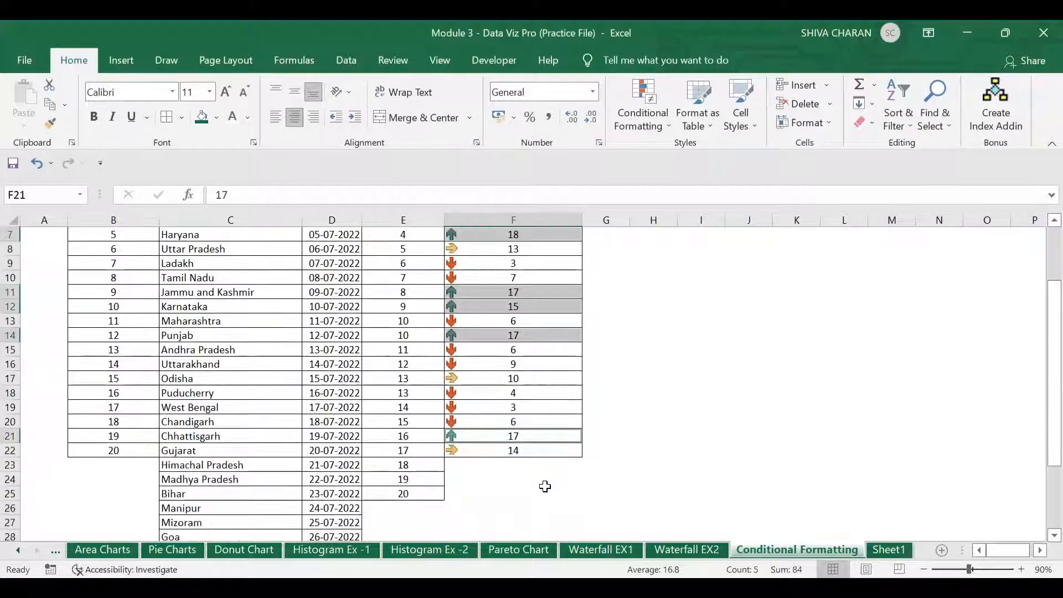
{"action": "scroll", "coordinate": [515, 421], "scroll_direction": "up", "scroll_amount": 2}
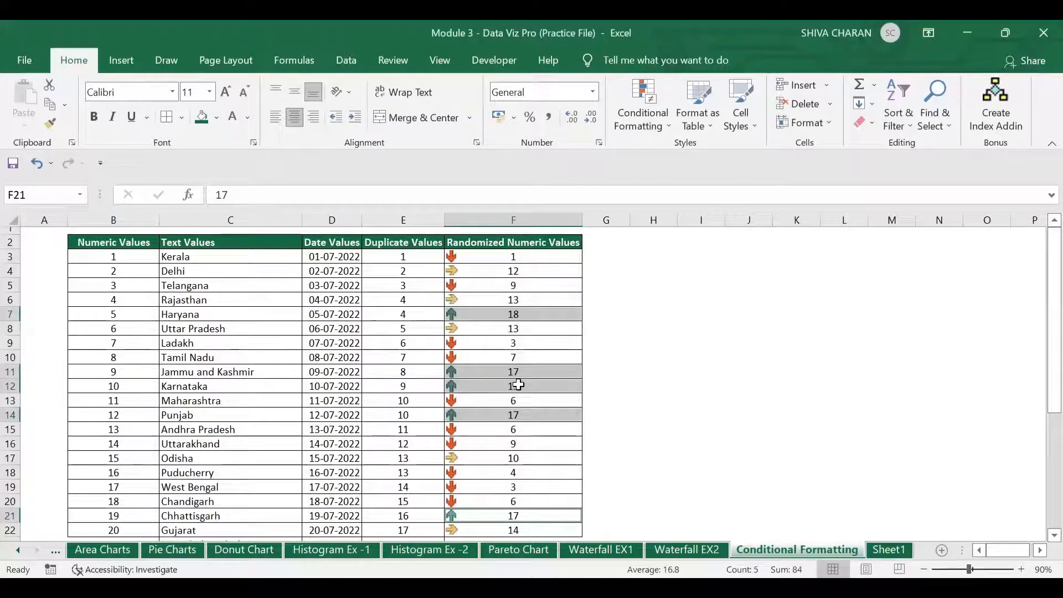
{"action": "left_click", "coordinate": [549, 457]}
{"action": "left_click", "coordinate": [529, 530], "text": "ctrl"}
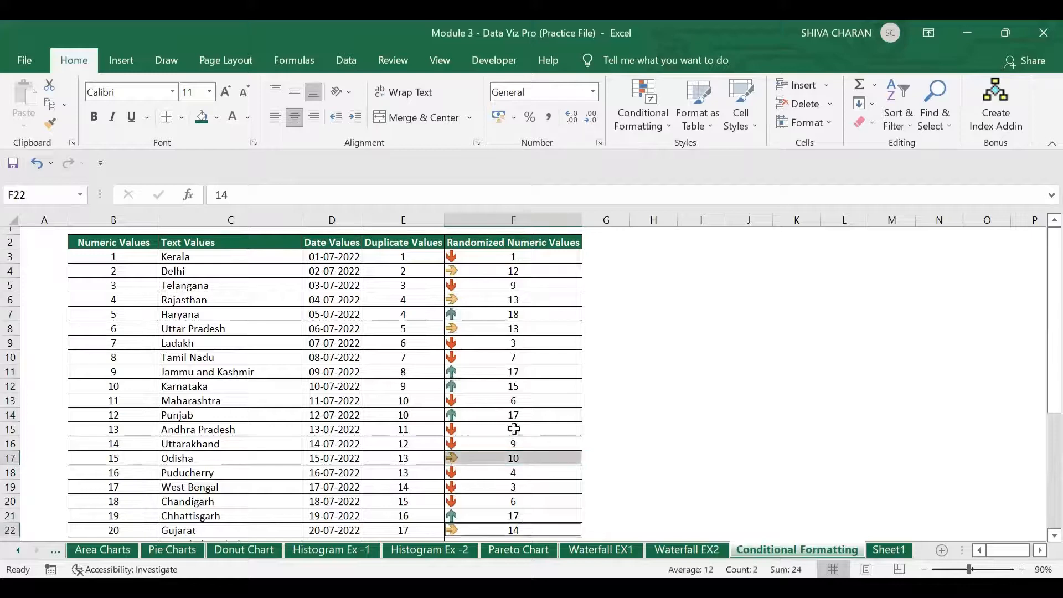
{"action": "left_click", "coordinate": [492, 327], "text": "ctrl"}
{"action": "left_click", "coordinate": [488, 300], "text": "ctrl"}
{"action": "left_click", "coordinate": [487, 270], "text": "ctrl"}
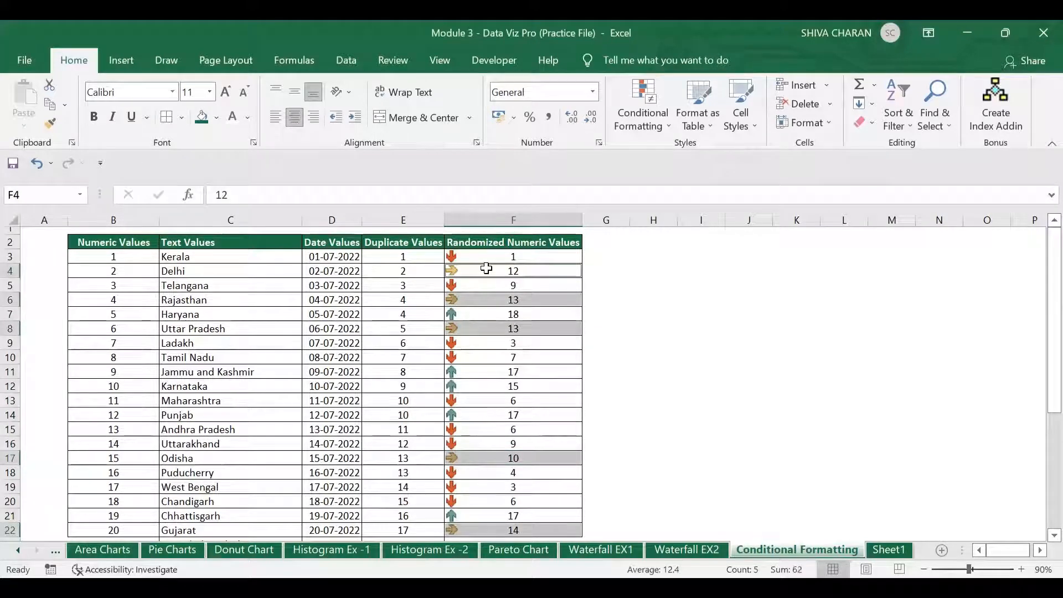
{"action": "left_click", "coordinate": [508, 256]}
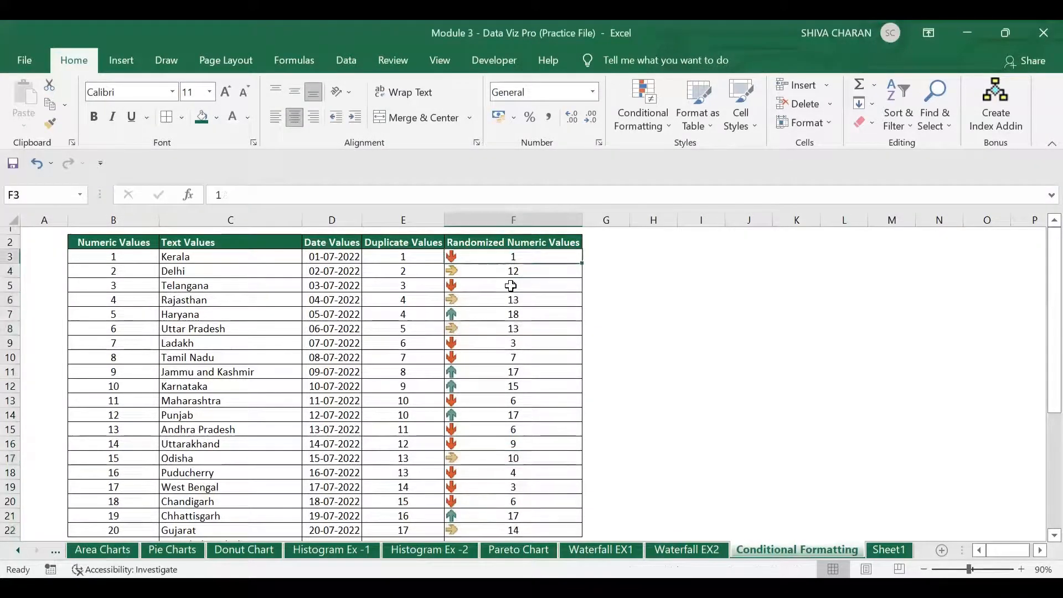
{"action": "left_click", "coordinate": [501, 285], "text": "ctrl"}
{"action": "left_click", "coordinate": [477, 342], "text": "ctrl"}
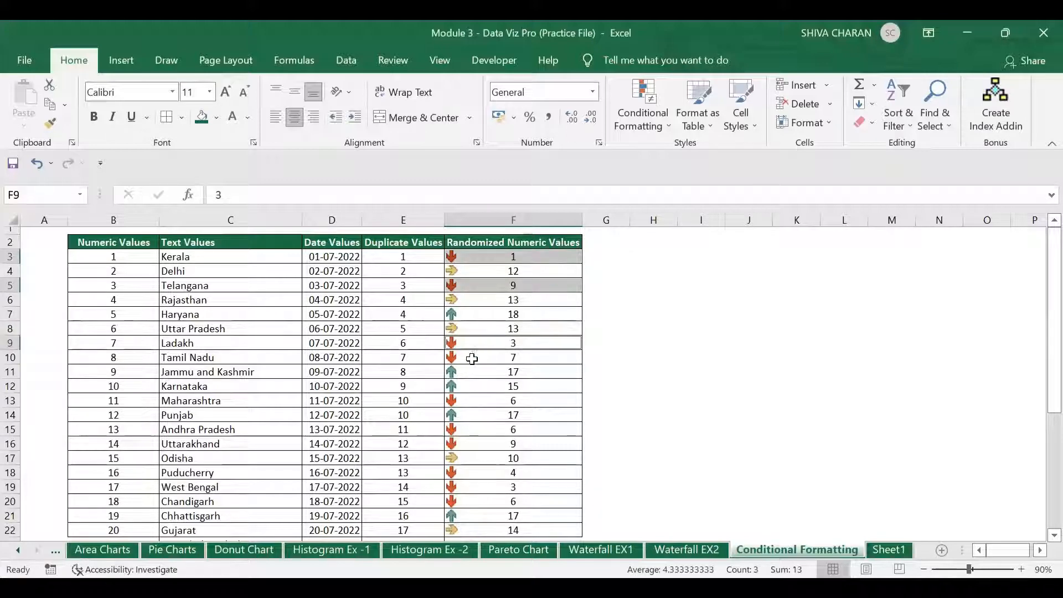
{"action": "left_click", "coordinate": [471, 359], "text": "ctrl"}
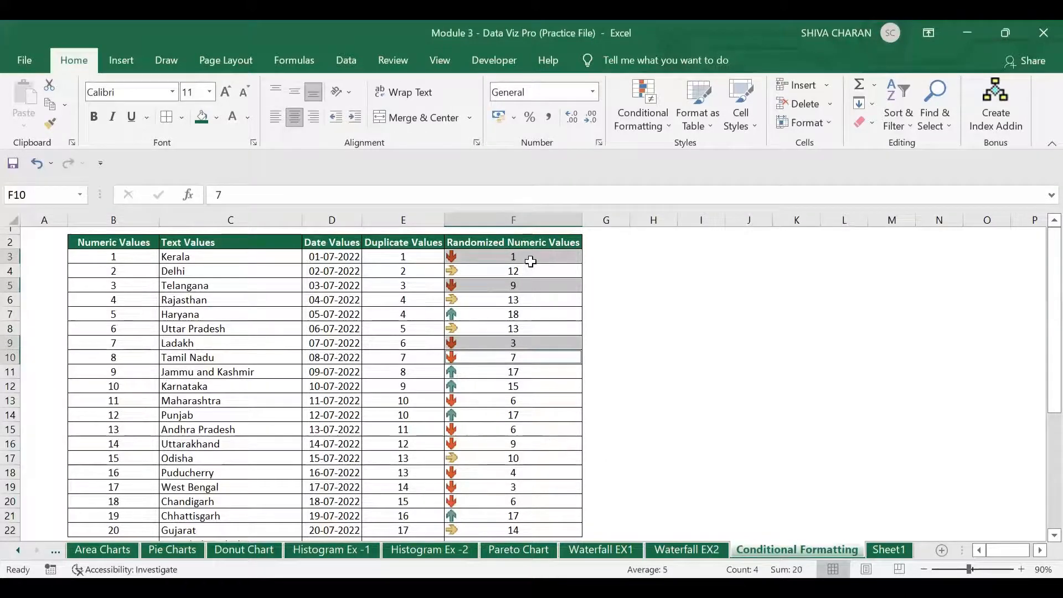
Preview the other icon sets on F3:F22 and clear the conditional formatting rules from that range.
{"action": "left_click_drag", "start_coordinate": [529, 258], "coordinate": [549, 533]}
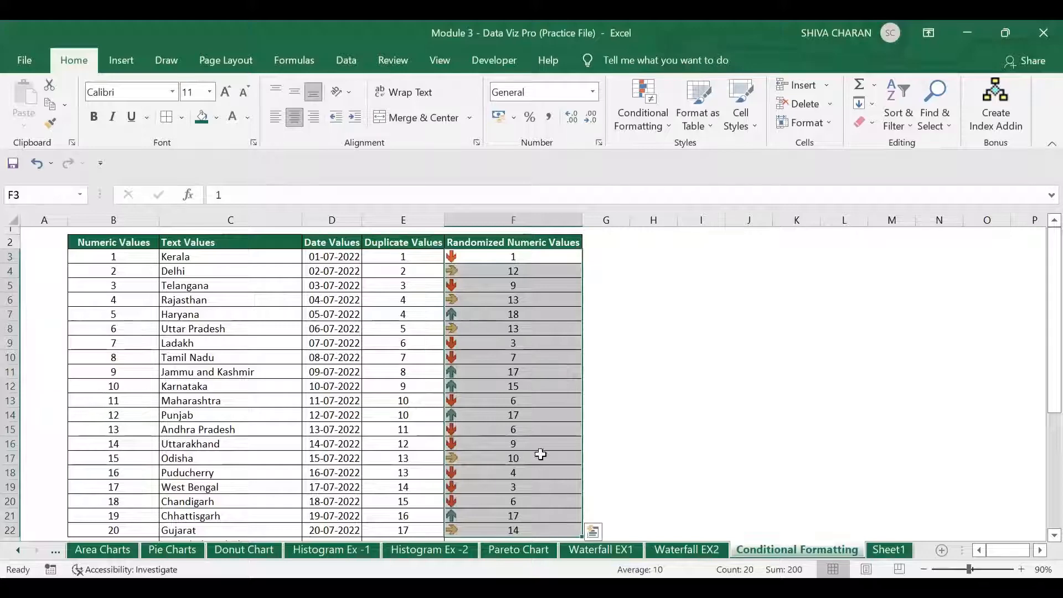
{"action": "scroll", "coordinate": [541, 443], "scroll_direction": "down", "scroll_amount": 1}
{"action": "scroll", "coordinate": [541, 443], "scroll_direction": "up", "scroll_amount": 1}
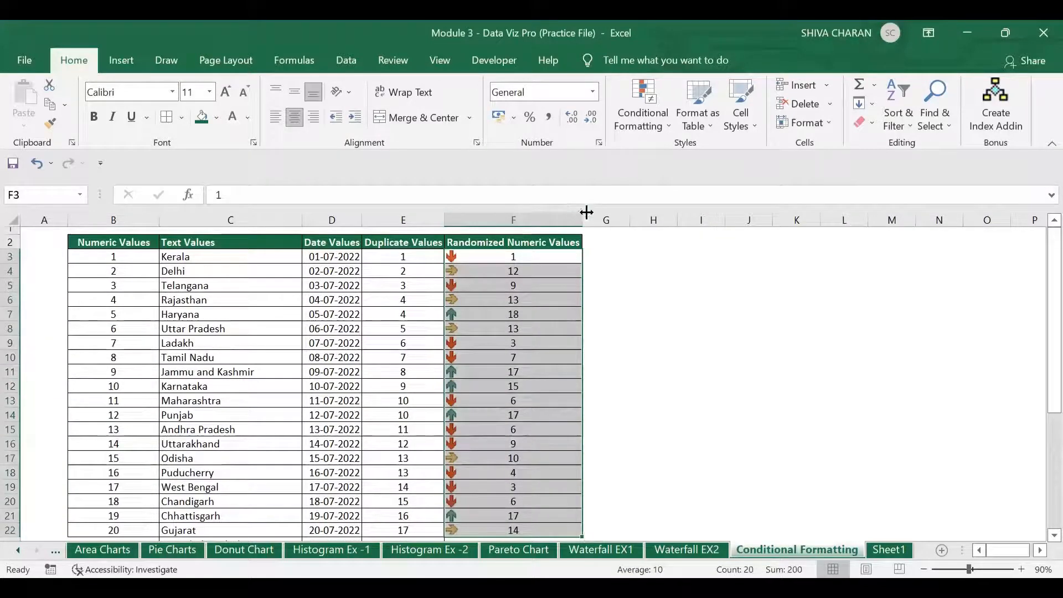
{"action": "left_click", "coordinate": [646, 131]}
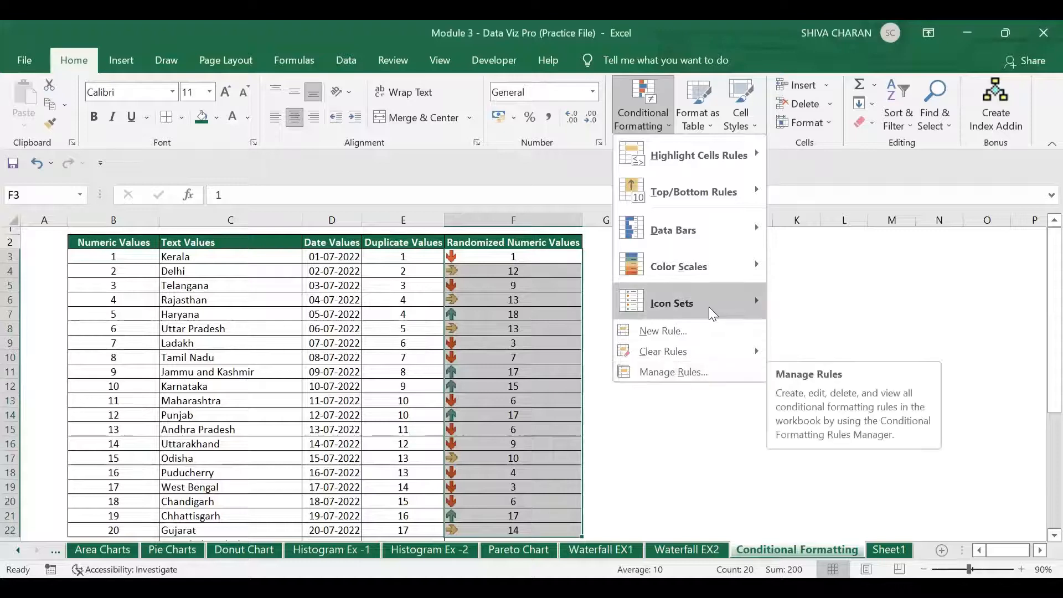
{"action": "mouse_move", "coordinate": [711, 308]}
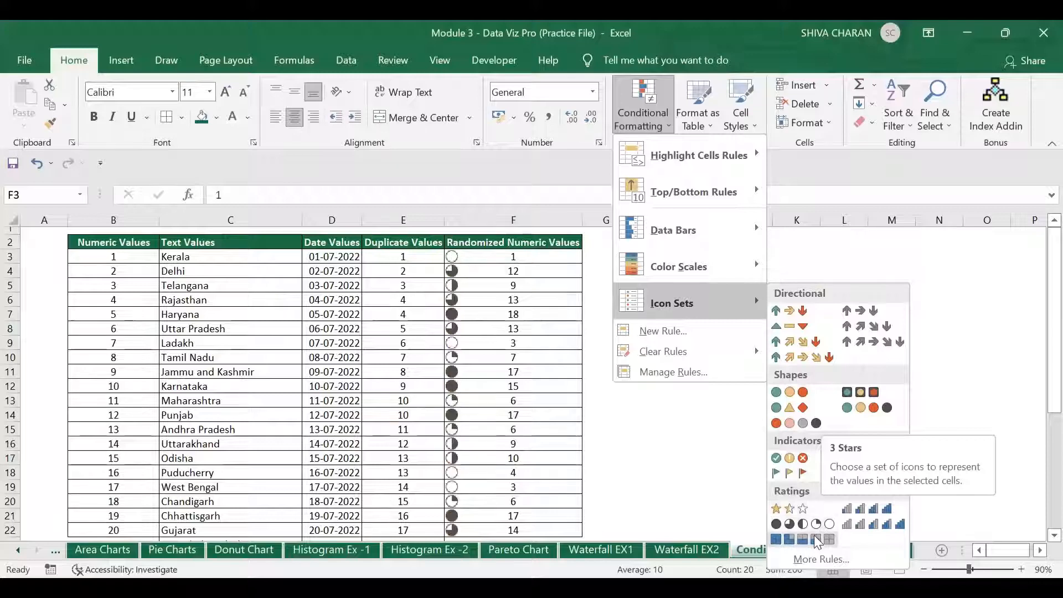
{"action": "left_click", "coordinate": [879, 520]}
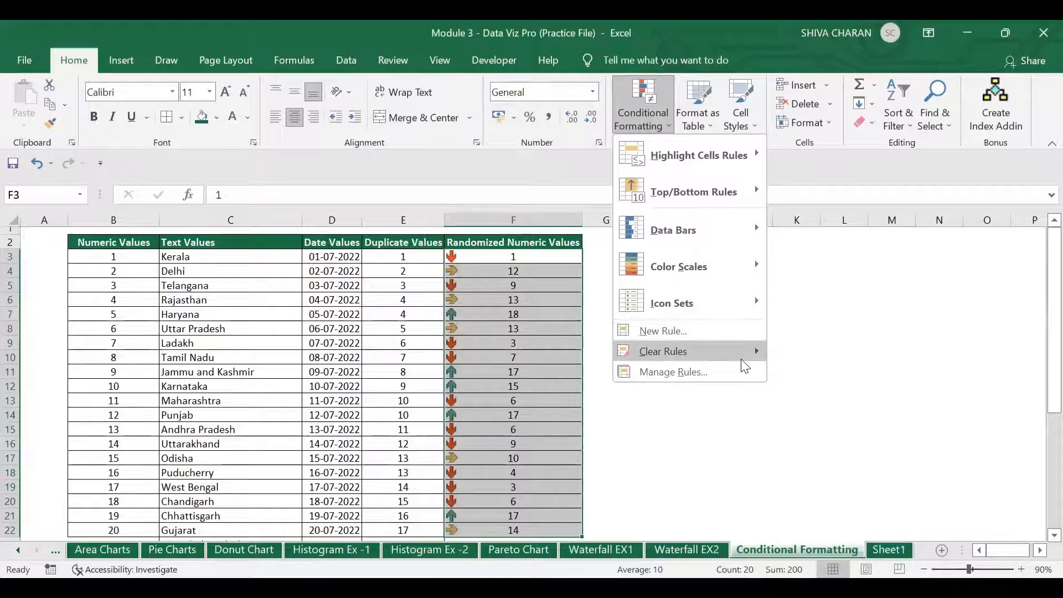
{"action": "mouse_move", "coordinate": [742, 357]}
{"action": "left_click", "coordinate": [821, 352]}
{"action": "left_click", "coordinate": [749, 458]}
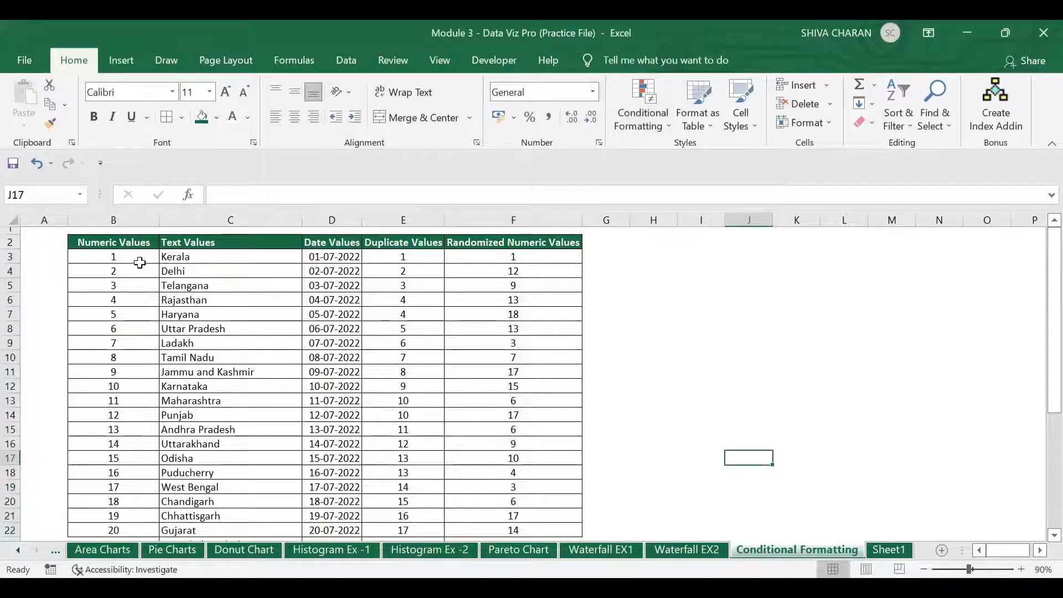
Start a new formatting rule for C3:C34, review the rule types and choose "Use a formula to determine which cells to format".
{"action": "left_click", "coordinate": [247, 256]}
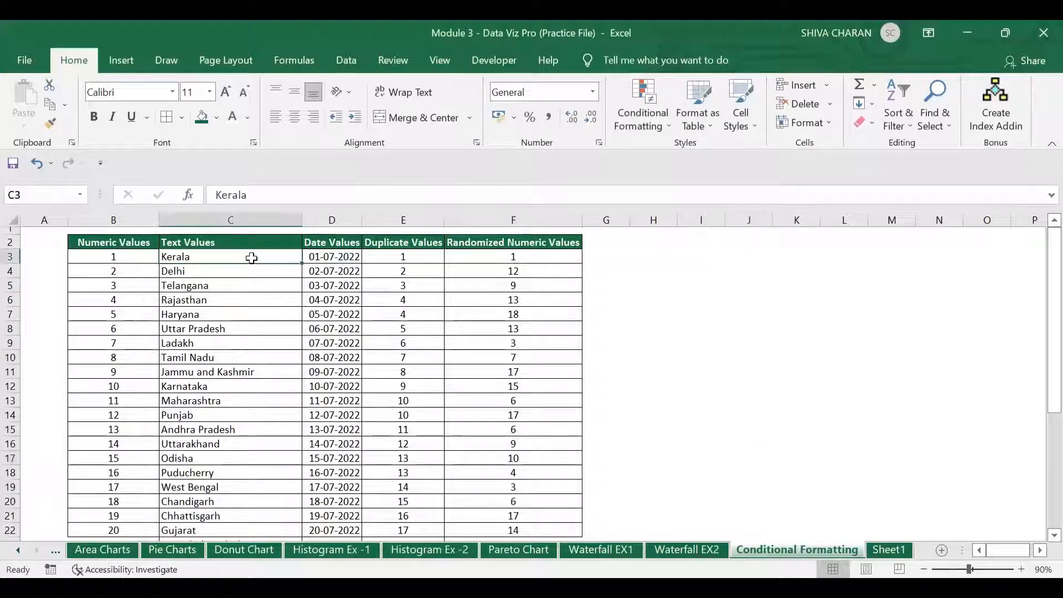
{"action": "key", "text": "ctrl+shift+Down"}
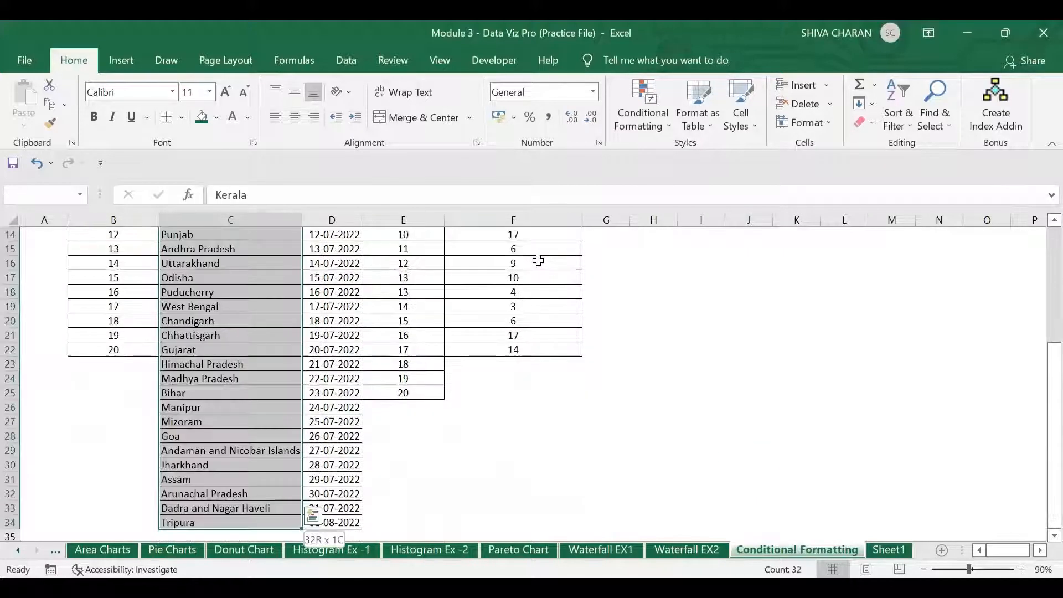
{"action": "scroll", "coordinate": [538, 260], "scroll_direction": "up", "scroll_amount": 5}
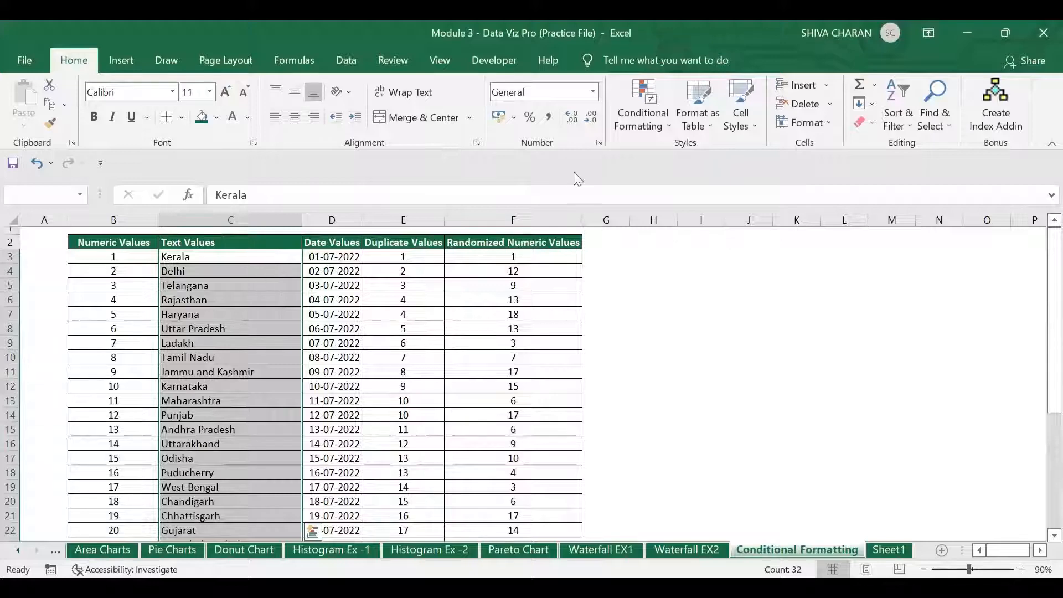
{"action": "left_click", "coordinate": [636, 112]}
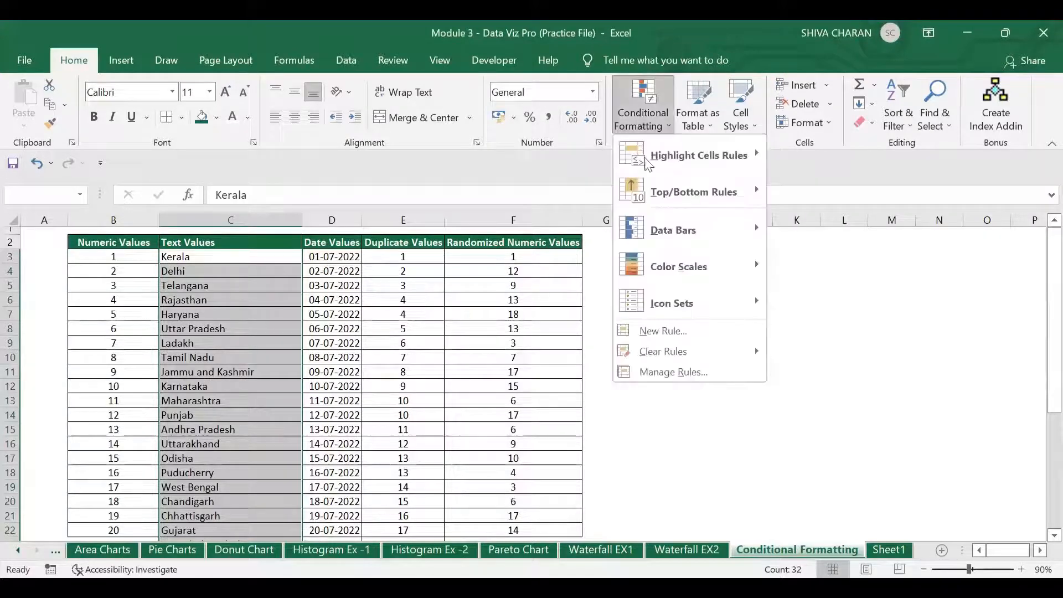
{"action": "left_click", "coordinate": [712, 340]}
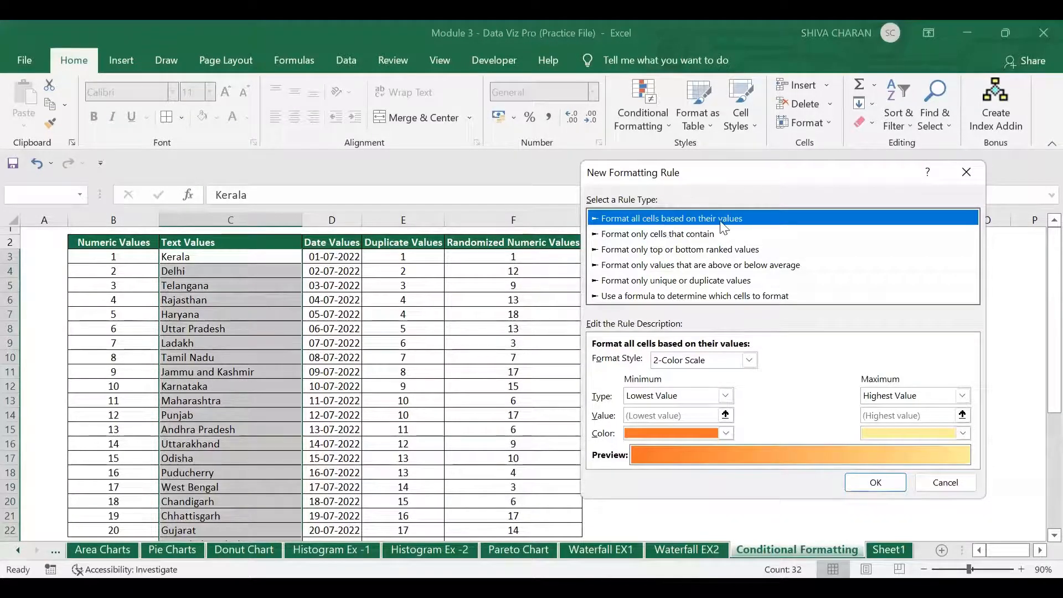
{"action": "left_click", "coordinate": [699, 236]}
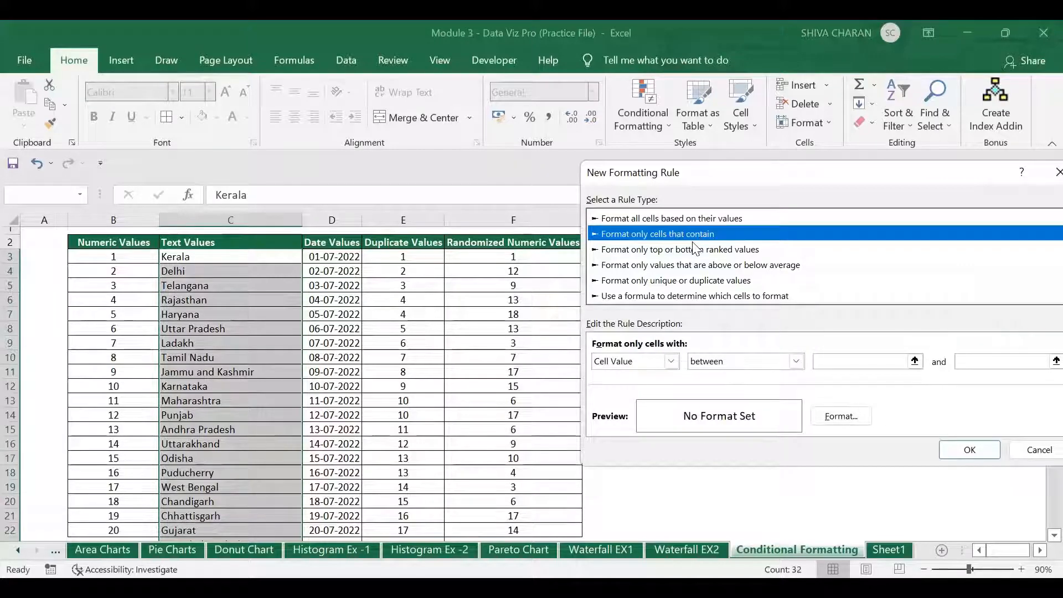
{"action": "left_click", "coordinate": [695, 250]}
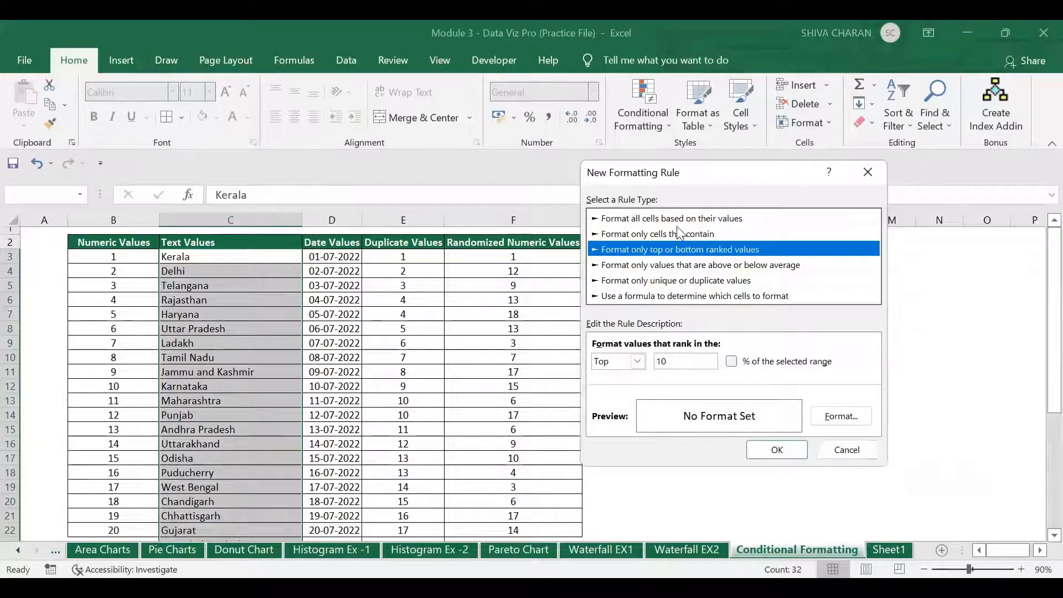
{"action": "left_click", "coordinate": [672, 266]}
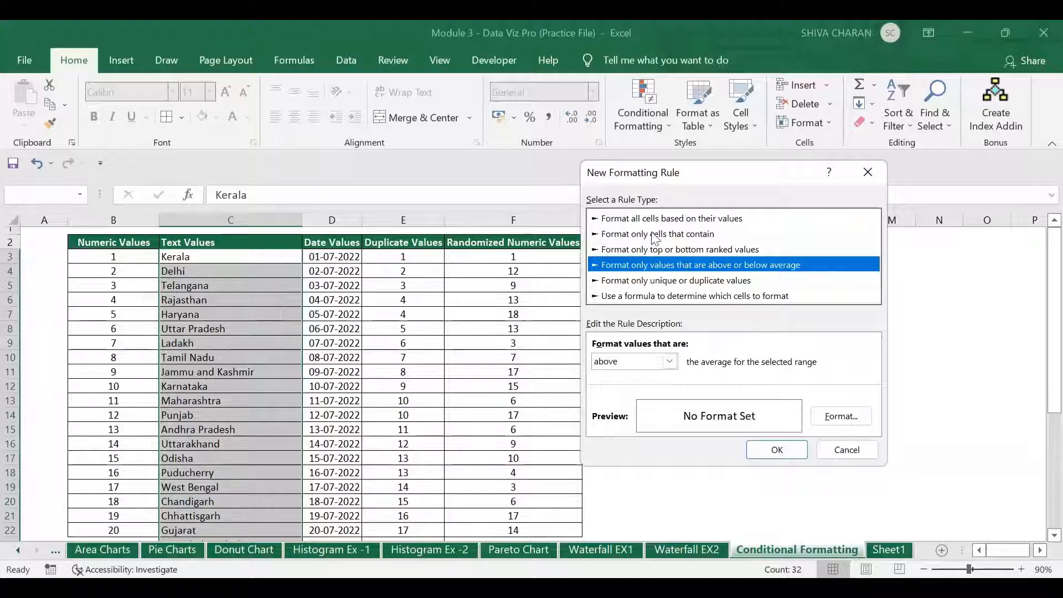
{"action": "left_click", "coordinate": [659, 297]}
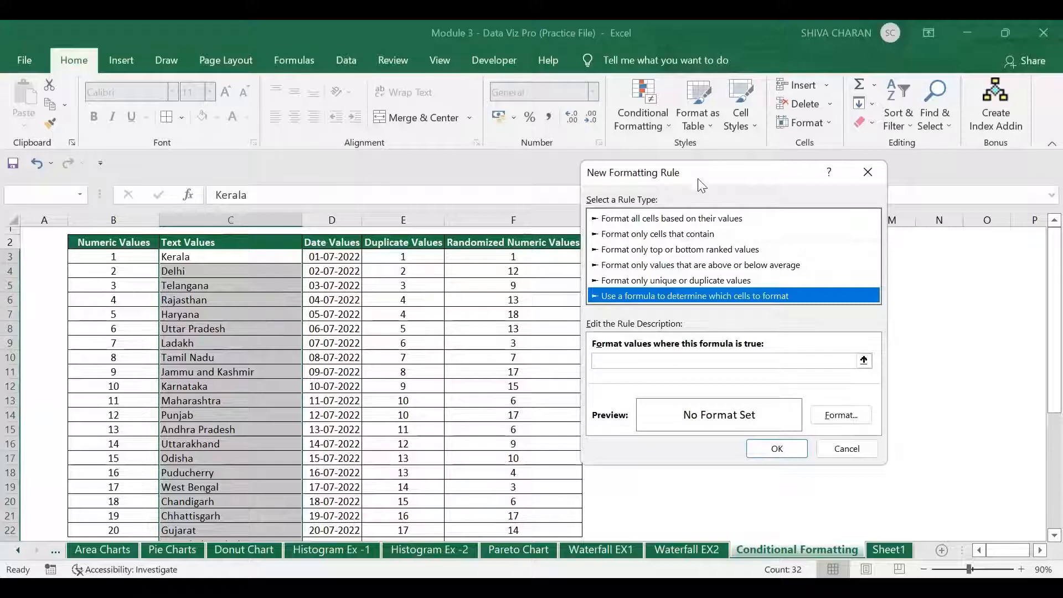
{"action": "left_click_drag", "start_coordinate": [720, 175], "coordinate": [739, 178]}
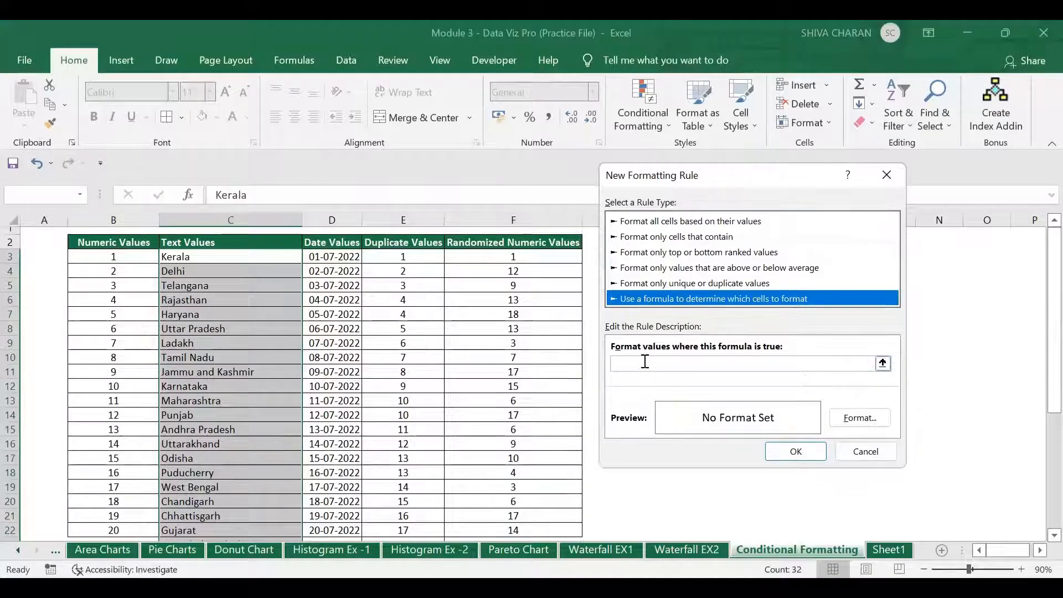
Enter =C3="Telangana" as the formula of the new rule.
{"action": "left_click", "coordinate": [648, 367]}
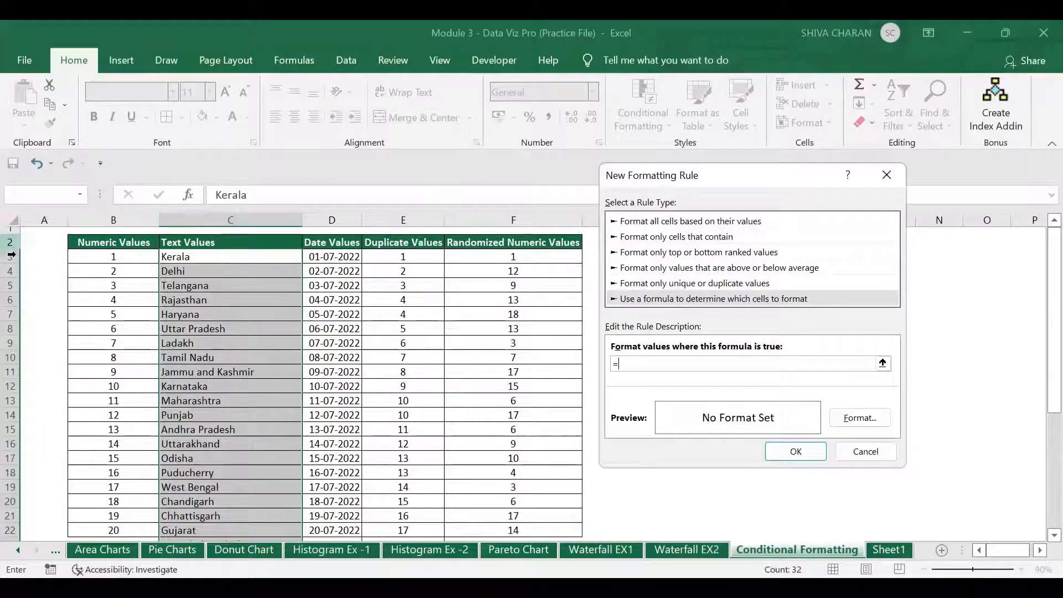
{"action": "type", "text": "c3"}
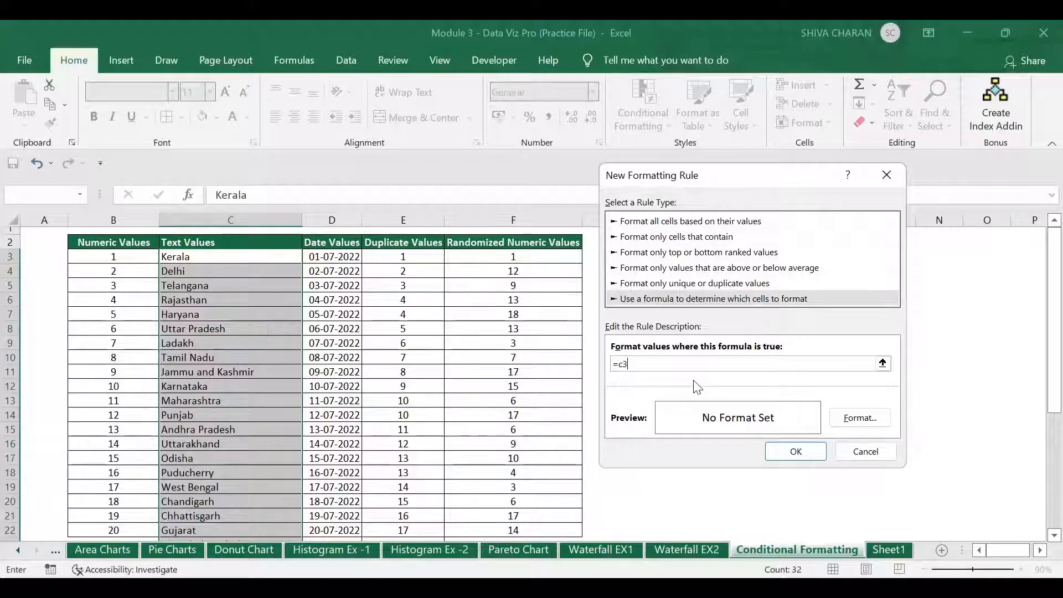
{"action": "type", "text": "=\"Te"}
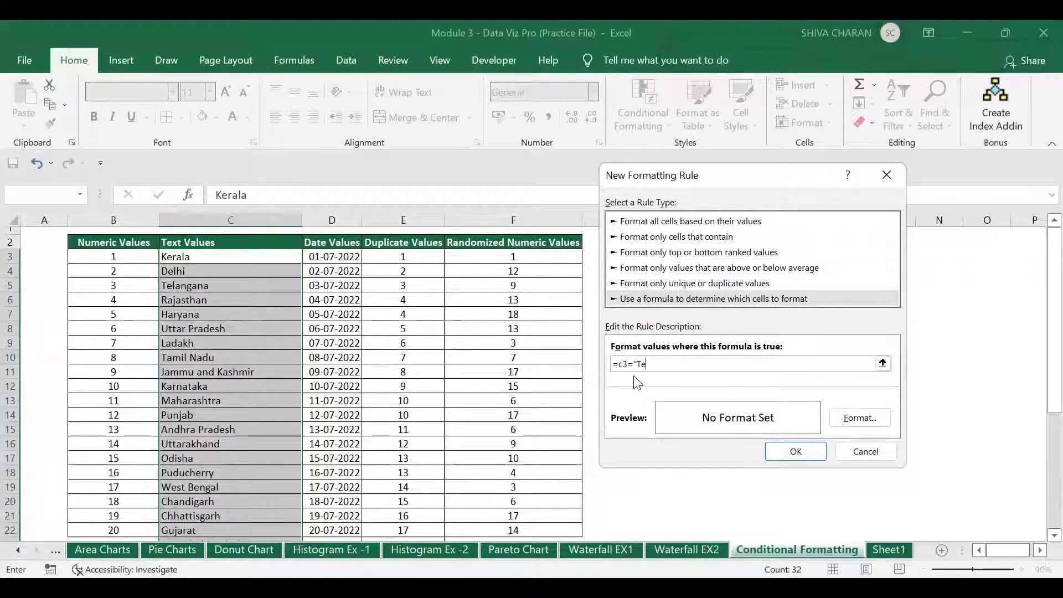
{"action": "type", "text": "langana"}
Give the rule a green fill and bold font, and apply it to C3:C34.
{"action": "left_click", "coordinate": [859, 420]}
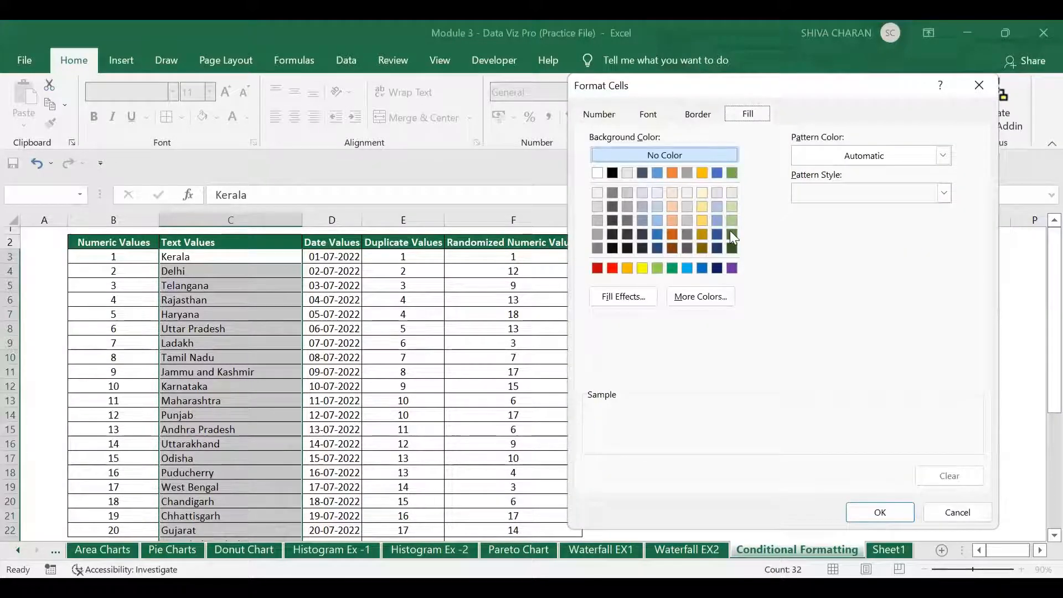
{"action": "left_click", "coordinate": [732, 173]}
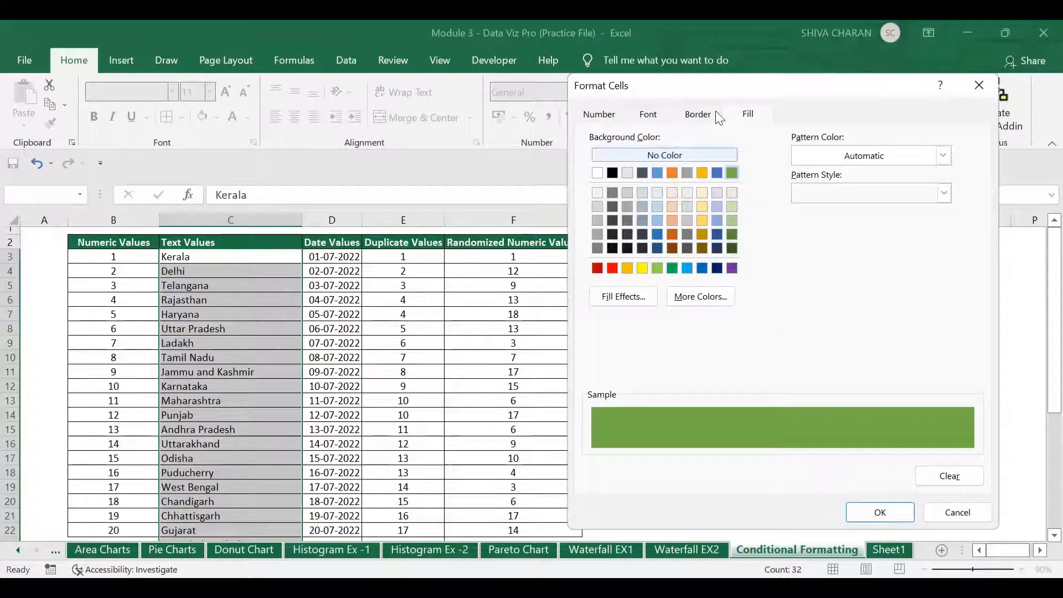
{"action": "left_click", "coordinate": [701, 112]}
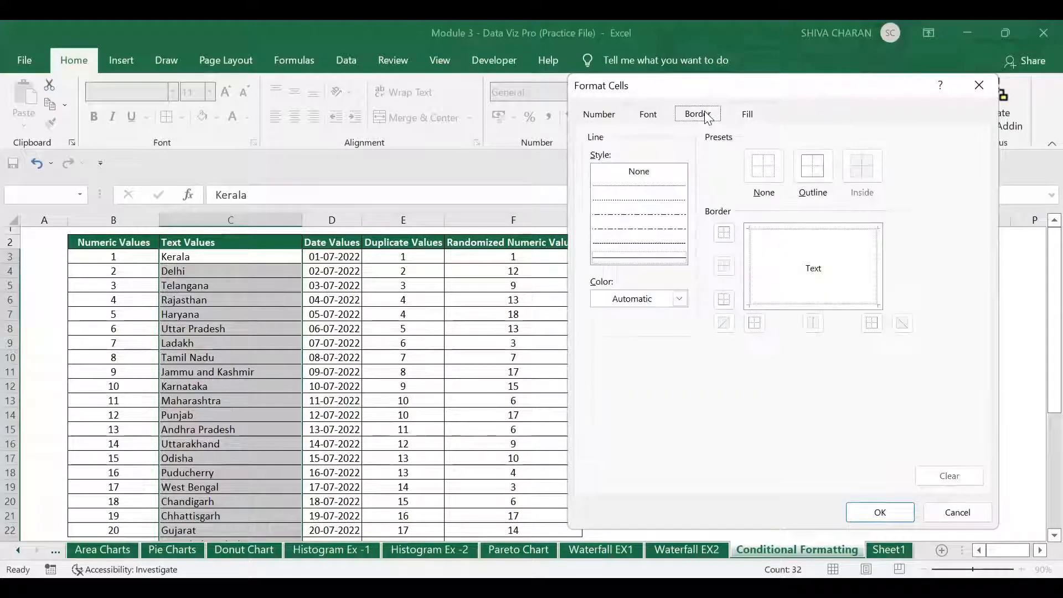
{"action": "left_click", "coordinate": [650, 115]}
{"action": "left_click", "coordinate": [802, 194]}
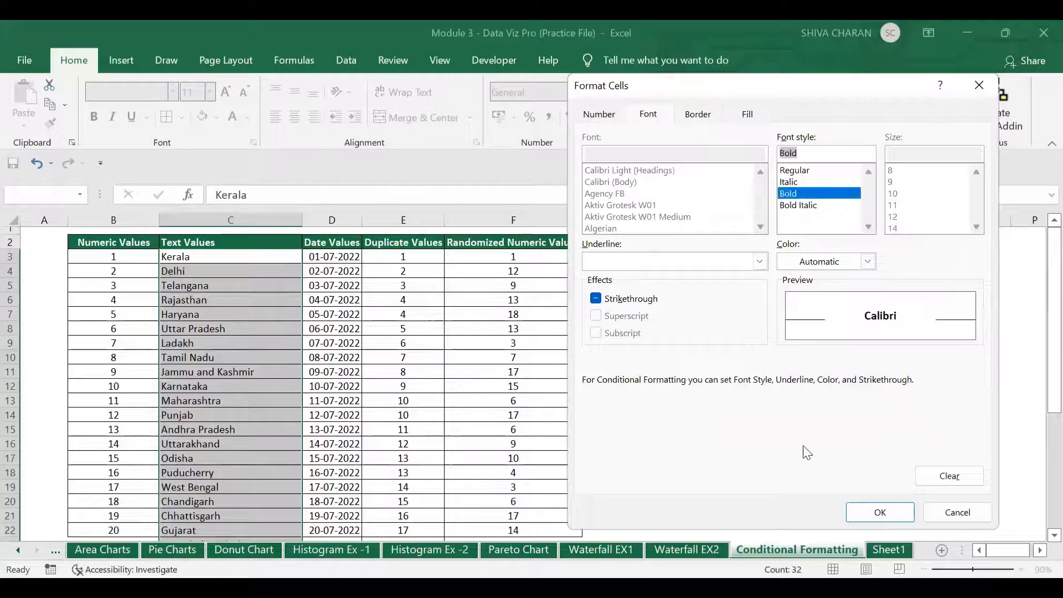
{"action": "left_click", "coordinate": [886, 513]}
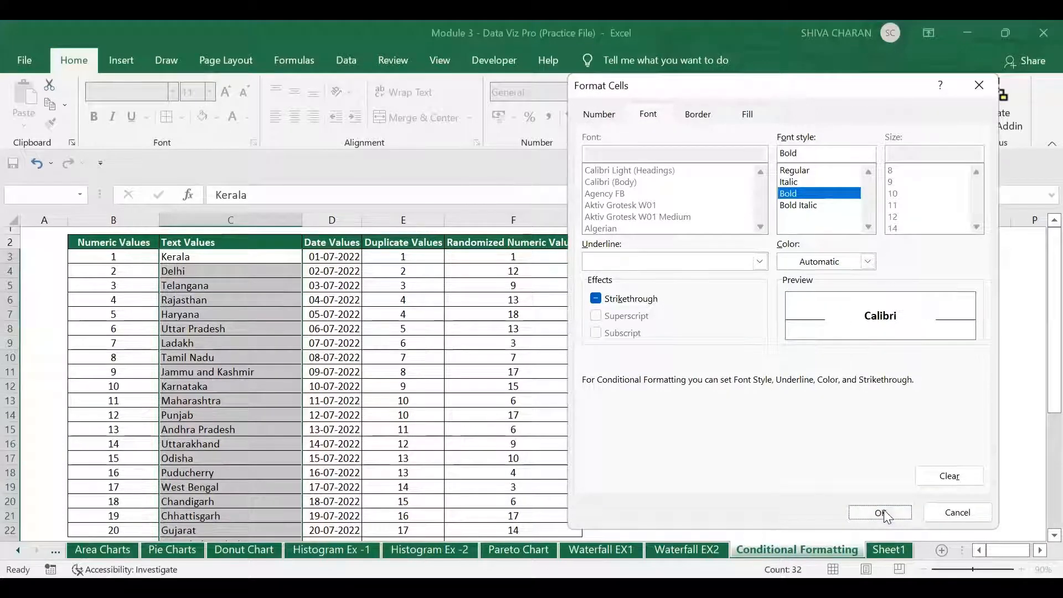
{"action": "left_click", "coordinate": [797, 451]}
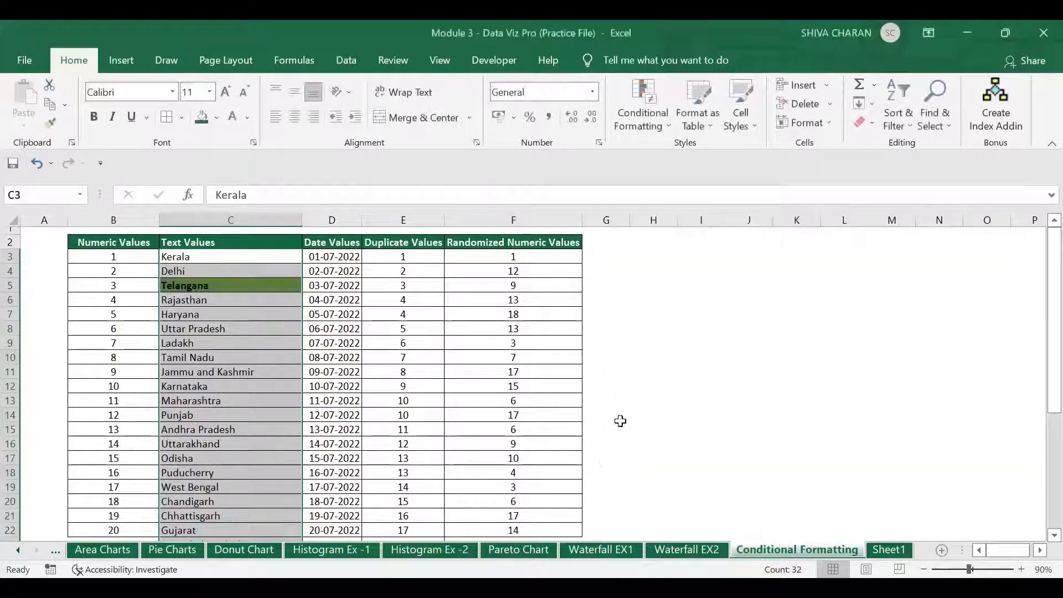
{"action": "left_click", "coordinate": [481, 401]}
Compare the formatting of the Telangana cell C5 with cells C11, C3 and B3.
{"action": "left_click", "coordinate": [263, 283]}
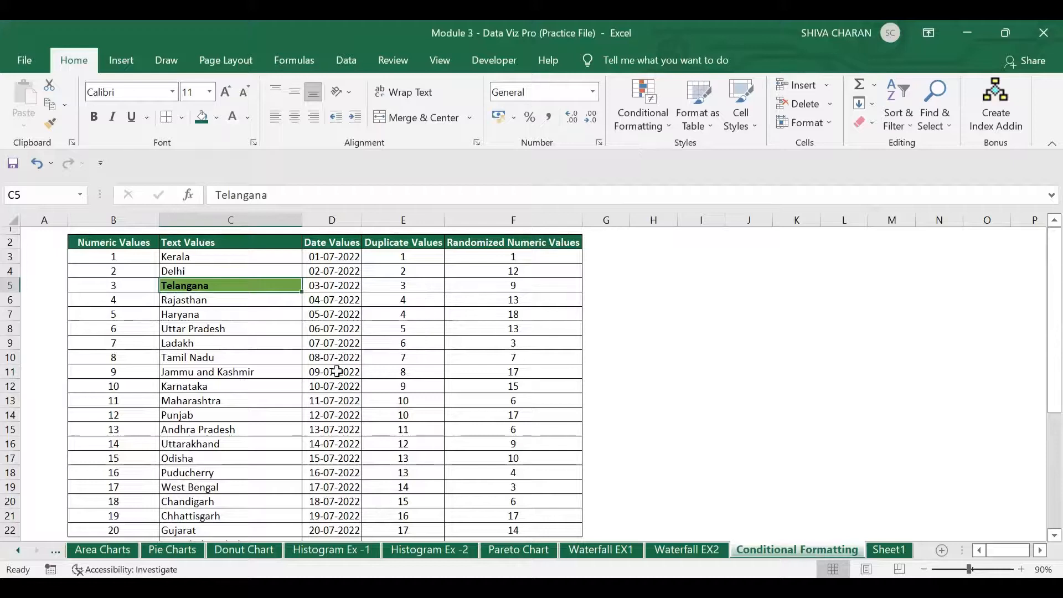
{"action": "left_click", "coordinate": [246, 369]}
{"action": "left_click", "coordinate": [263, 285]}
{"action": "left_click", "coordinate": [232, 258]}
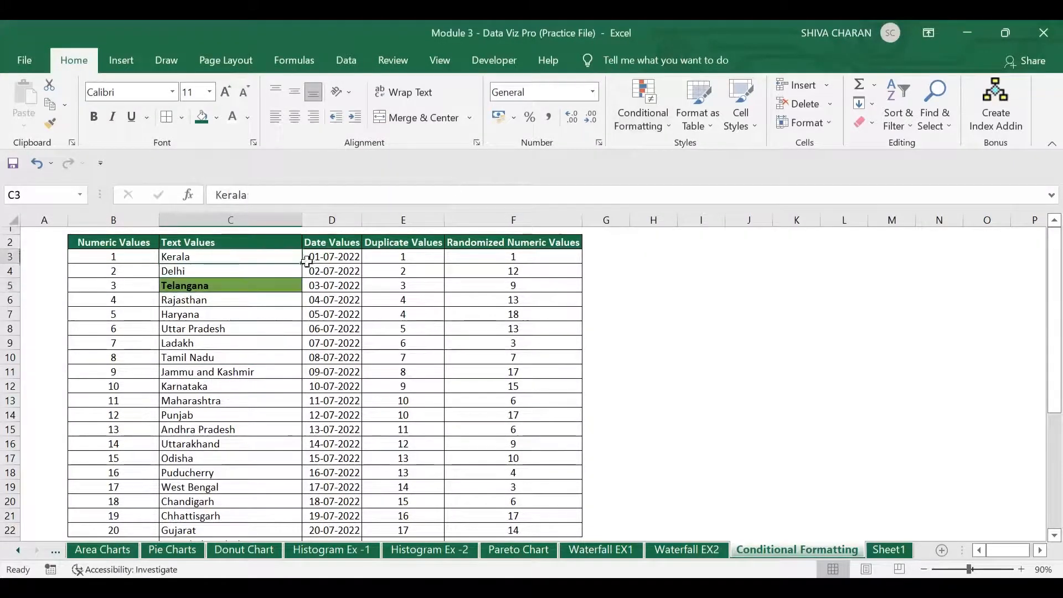
{"action": "left_click", "coordinate": [126, 258]}
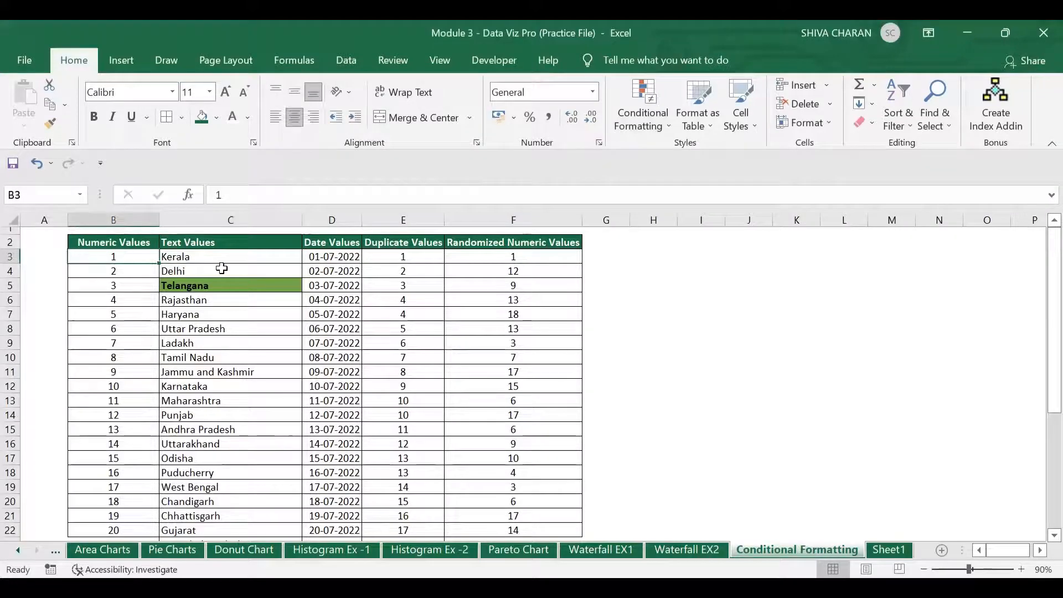
Start a formula-based formatting rule for C3:C34 with the formula =c3="Pradesh".
{"action": "left_click_drag", "start_coordinate": [254, 256], "coordinate": [255, 256]}
{"action": "scroll", "coordinate": [254, 256], "scroll_direction": "down", "scroll_amount": 1}
{"action": "scroll", "coordinate": [255, 256], "scroll_direction": "up", "scroll_amount": 4}
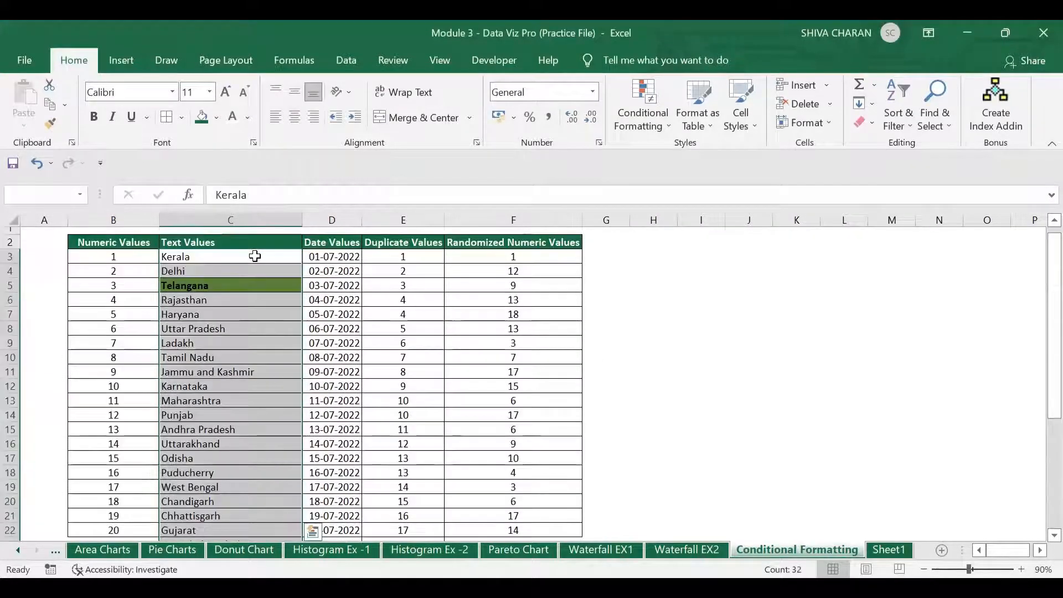
{"action": "left_click", "coordinate": [630, 124]}
{"action": "mouse_move", "coordinate": [728, 349]}
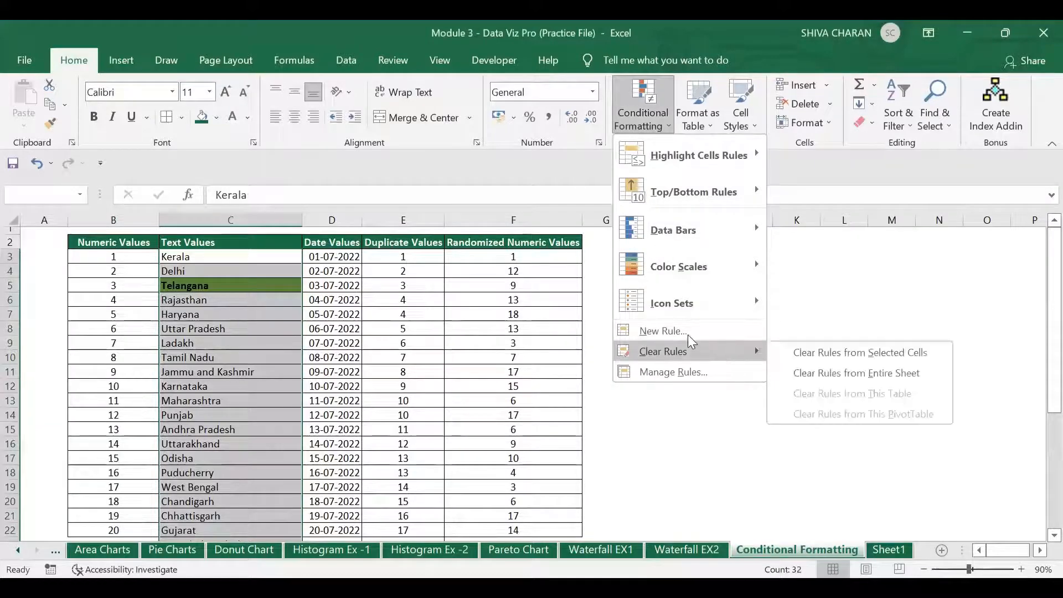
{"action": "left_click", "coordinate": [685, 332]}
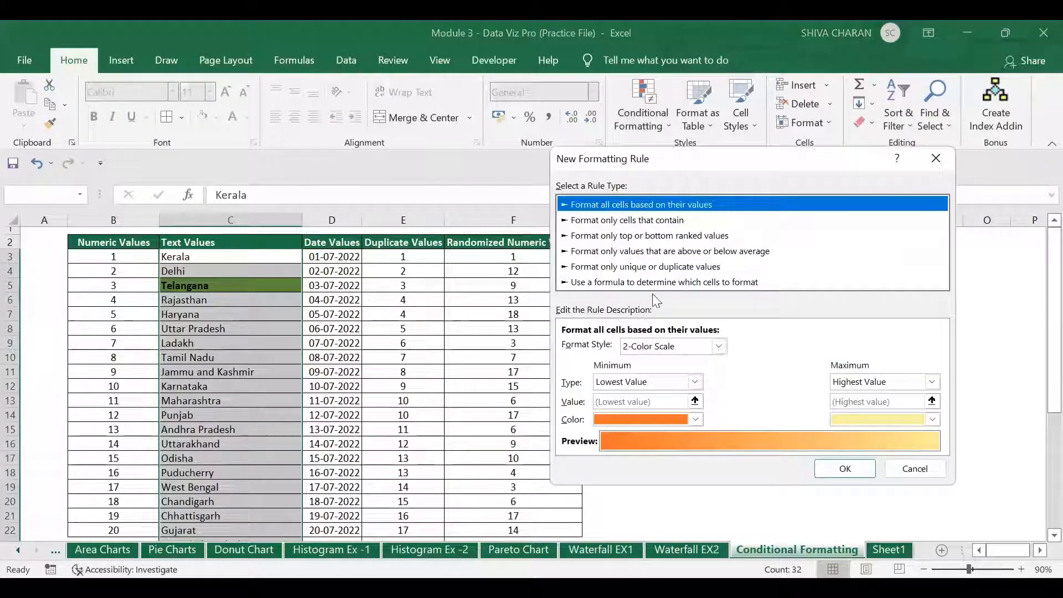
{"action": "left_click", "coordinate": [638, 284]}
{"action": "left_click", "coordinate": [653, 348]}
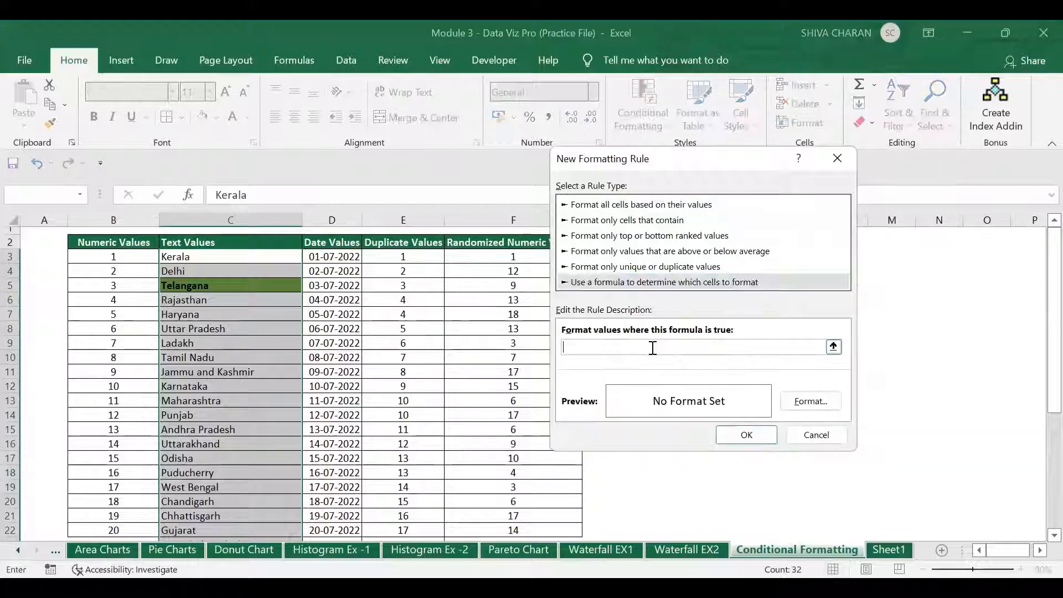
{"action": "type", "text": "=c3=\"Pr"}
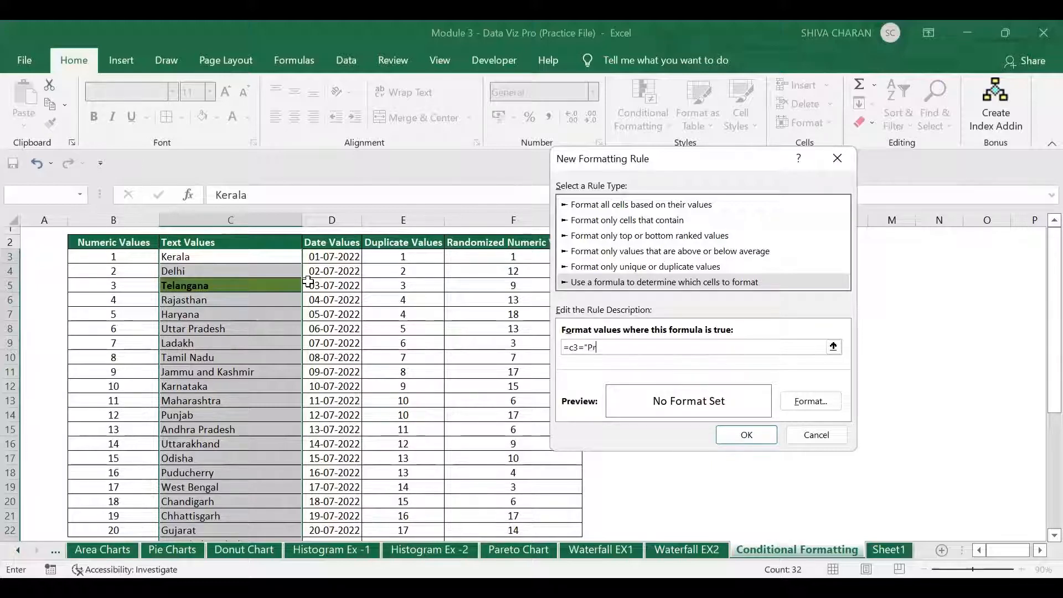
{"action": "type", "text": "adesh\""}
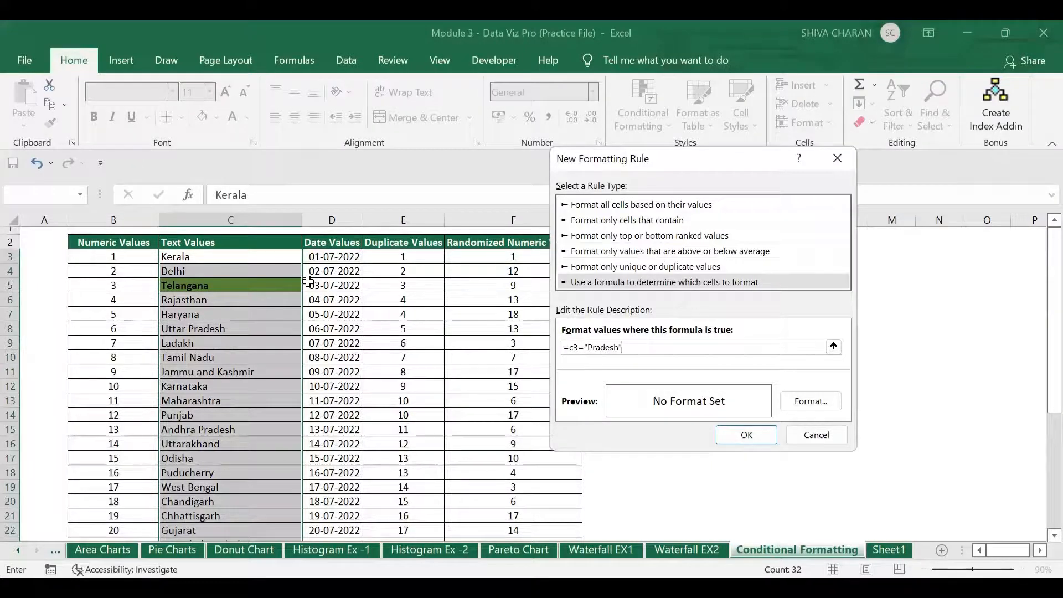
Give the "Pradesh" rule a light yellow fill and apply it to C3:C34.
{"action": "left_click", "coordinate": [837, 401]}
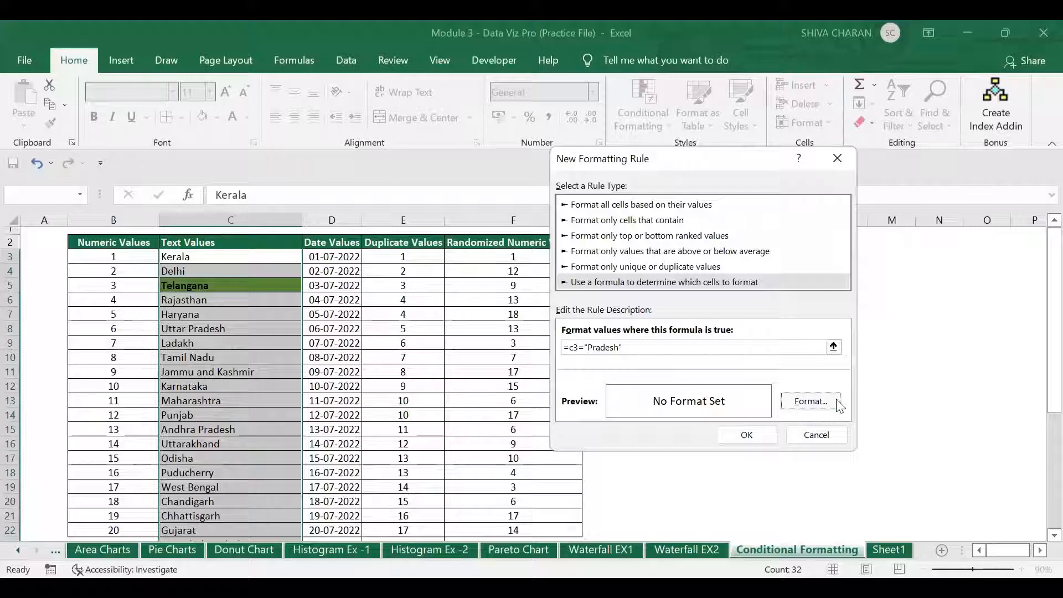
{"action": "left_click", "coordinate": [664, 100]}
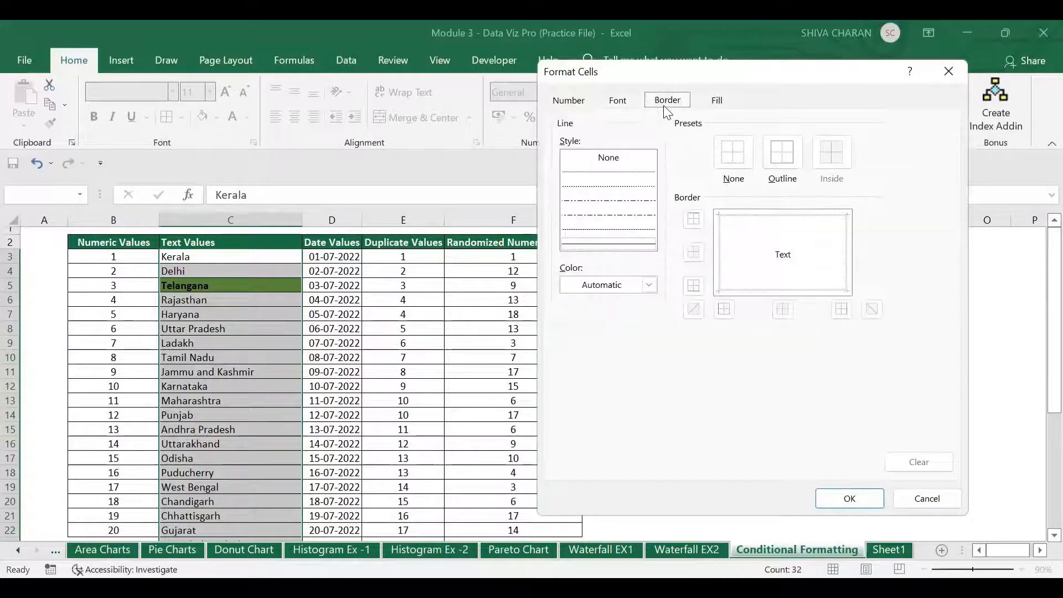
{"action": "left_click", "coordinate": [715, 101]}
{"action": "left_click", "coordinate": [671, 178]}
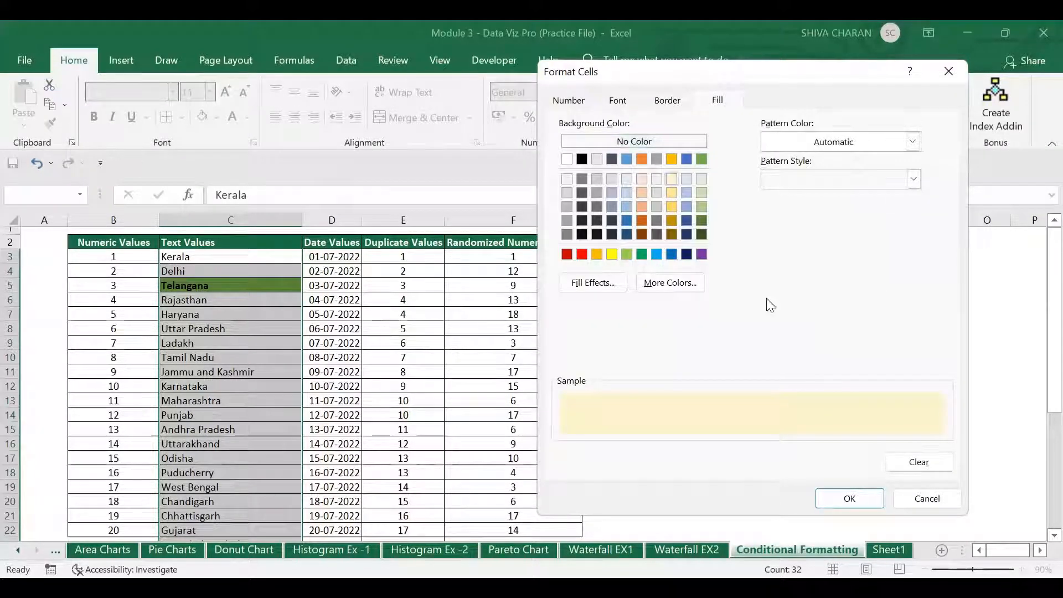
{"action": "left_click", "coordinate": [857, 502]}
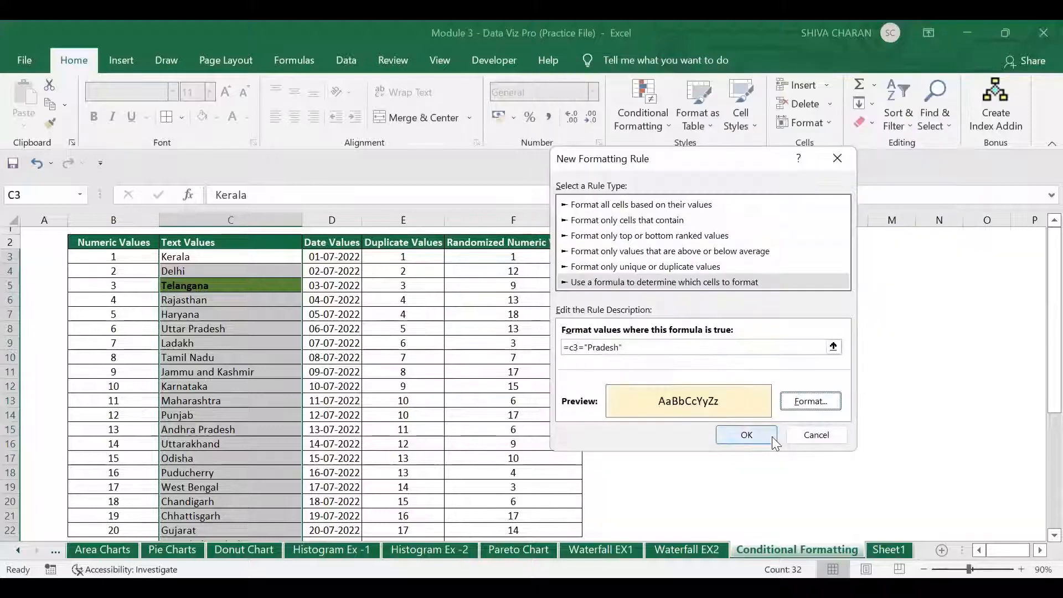
{"action": "left_click", "coordinate": [772, 435]}
{"action": "scroll", "coordinate": [501, 407], "scroll_direction": "up", "scroll_amount": 2}
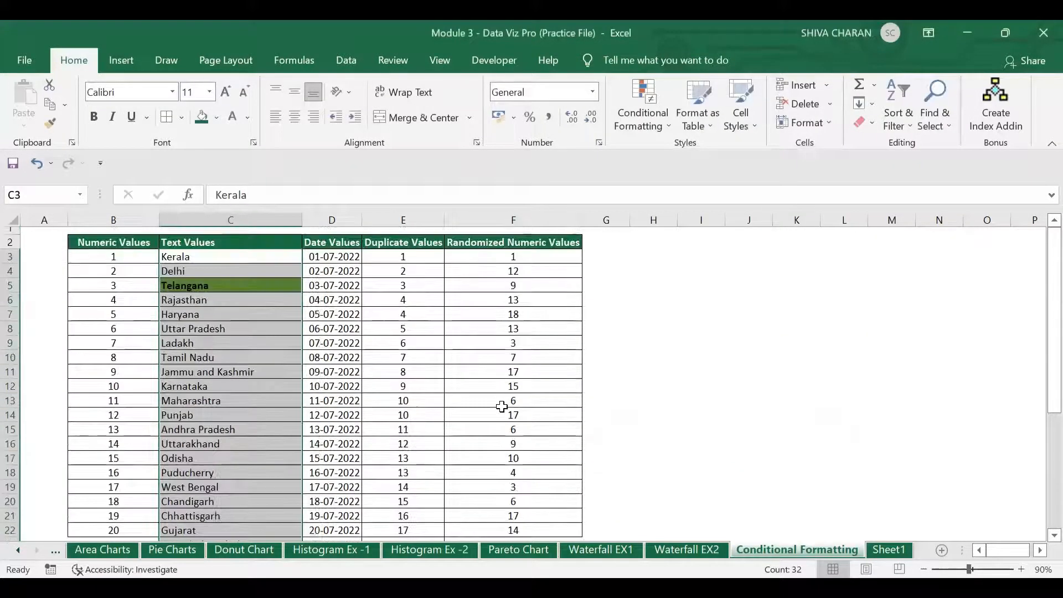
Start another formula-based formatting rule for C3:C34 with the formula =c3="Uttar Pradesh".
{"action": "left_click", "coordinate": [645, 120]}
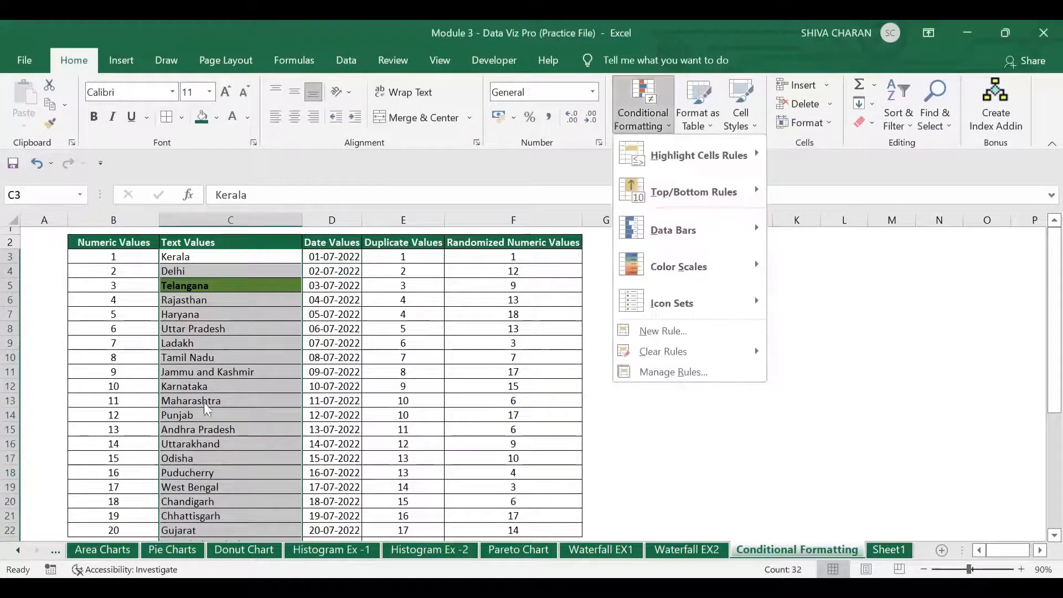
{"action": "left_click", "coordinate": [698, 330]}
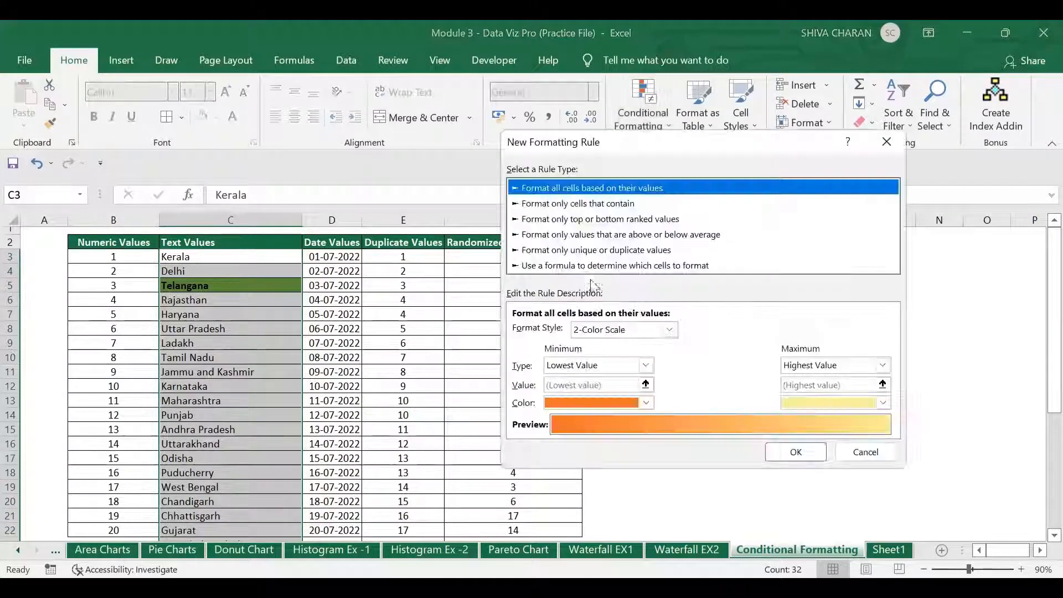
{"action": "left_click", "coordinate": [585, 266]}
{"action": "left_click", "coordinate": [617, 332]}
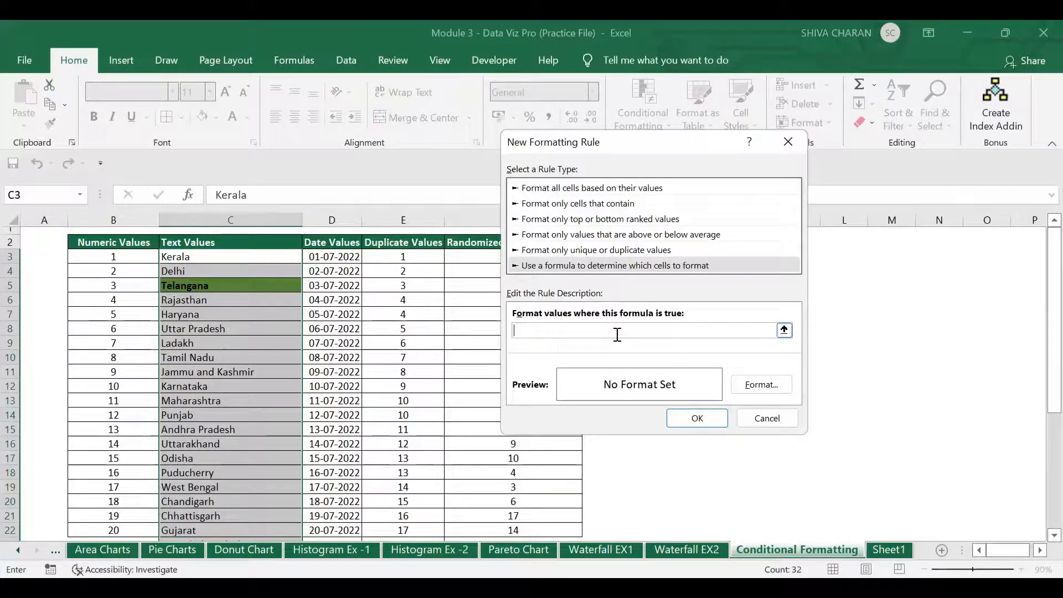
{"action": "type", "text": "=c3="}
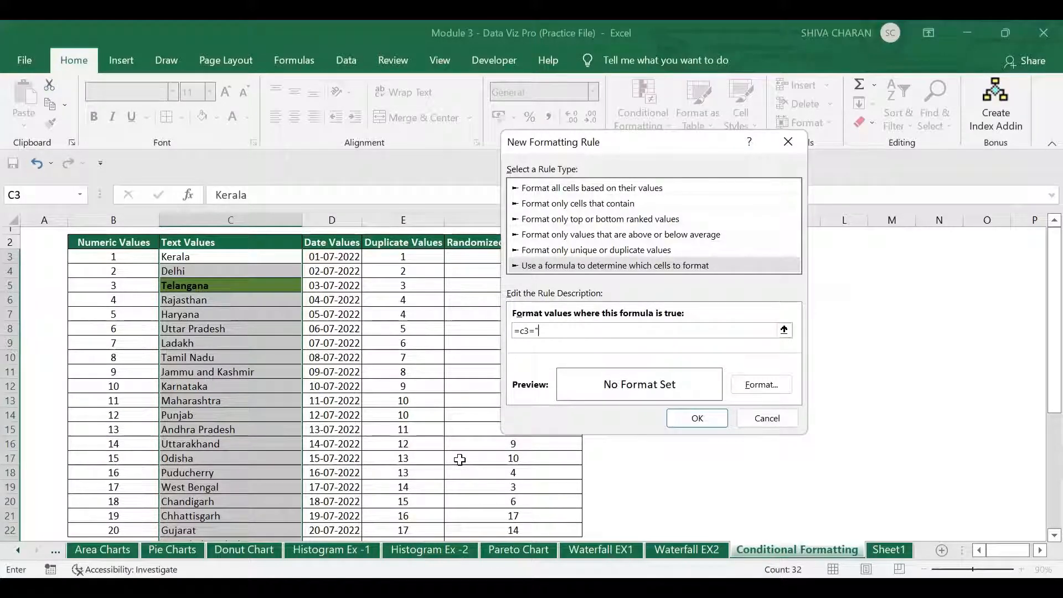
{"action": "type", "text": "ttar Prad"}
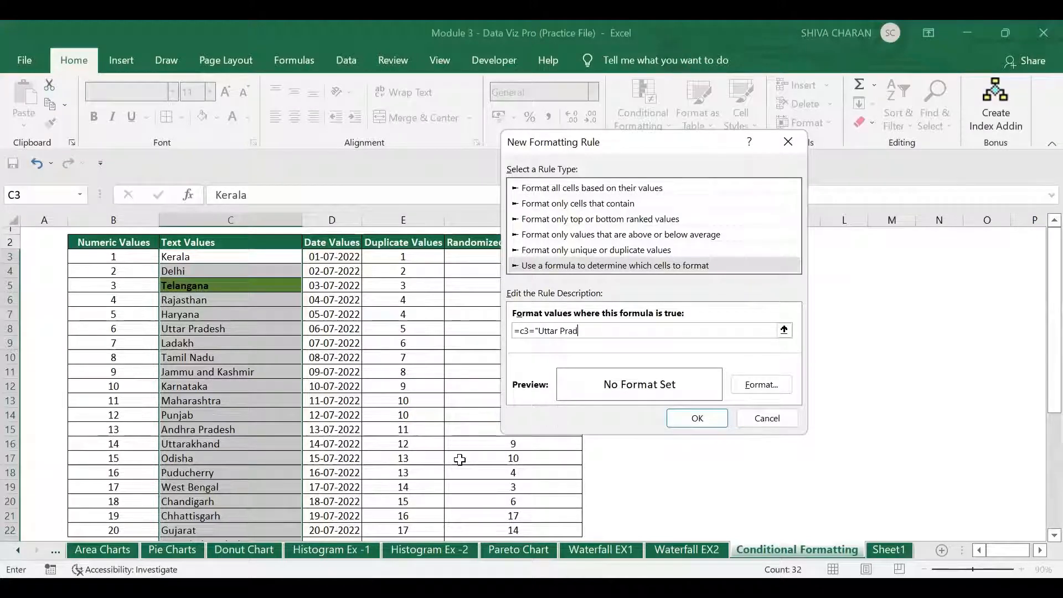
{"action": "key", "text": "BackSpace"}
{"action": "key", "text": "BackSpace"}
{"action": "key", "text": "BackSpace"}
{"action": "key", "text": "BackSpace"}
{"action": "key", "text": "BackSpace"}
{"action": "key", "text": "BackSpace"}
{"action": "key", "text": "BackSpace"}
{"action": "key", "text": "BackSpace"}
{"action": "key", "text": "BackSpace"}
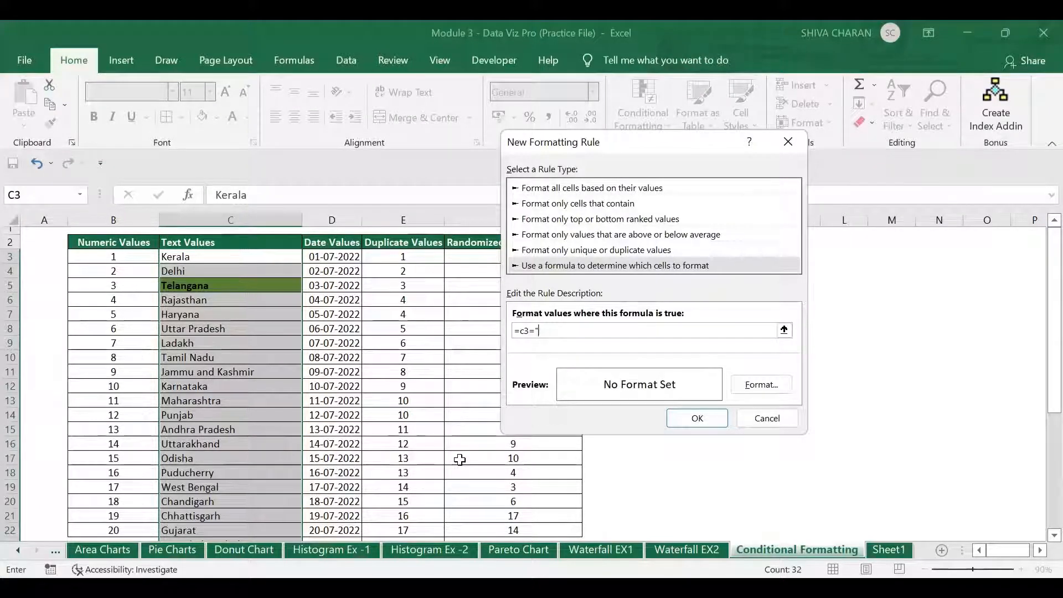
{"action": "type", "text": "Uttar Prad"}
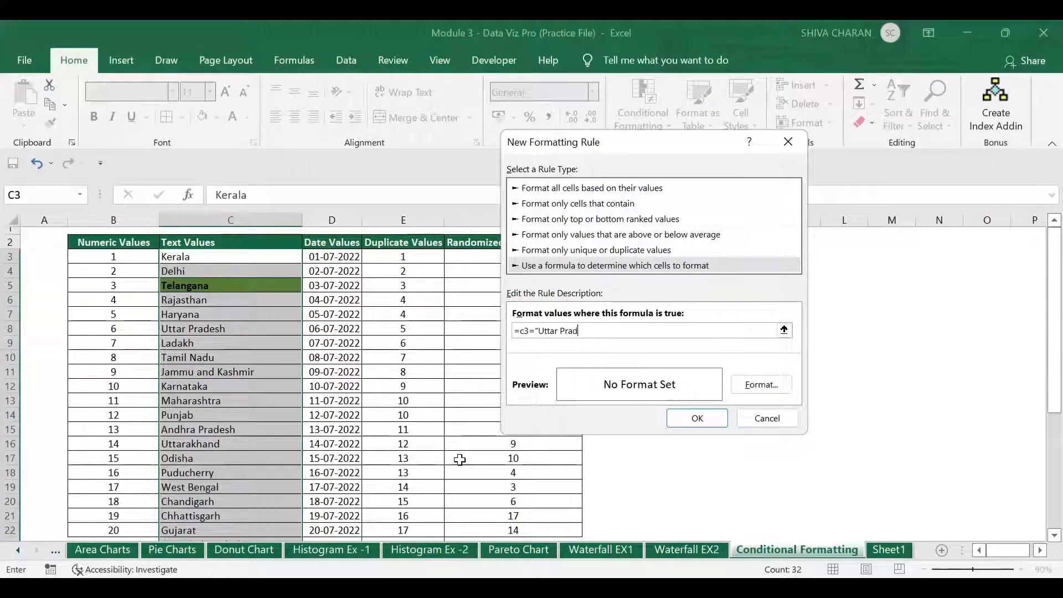
{"action": "type", "text": "esh\""}
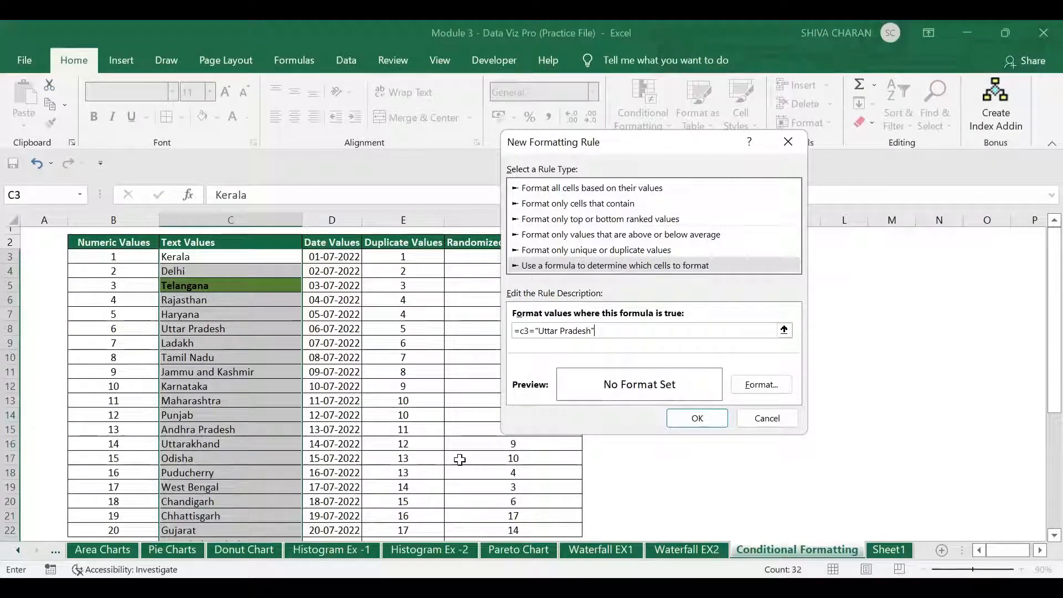
Give the "Uttar Pradesh" rule a light yellow fill, apply it and select cell C8 to check the formatting.
{"action": "left_click", "coordinate": [754, 387]}
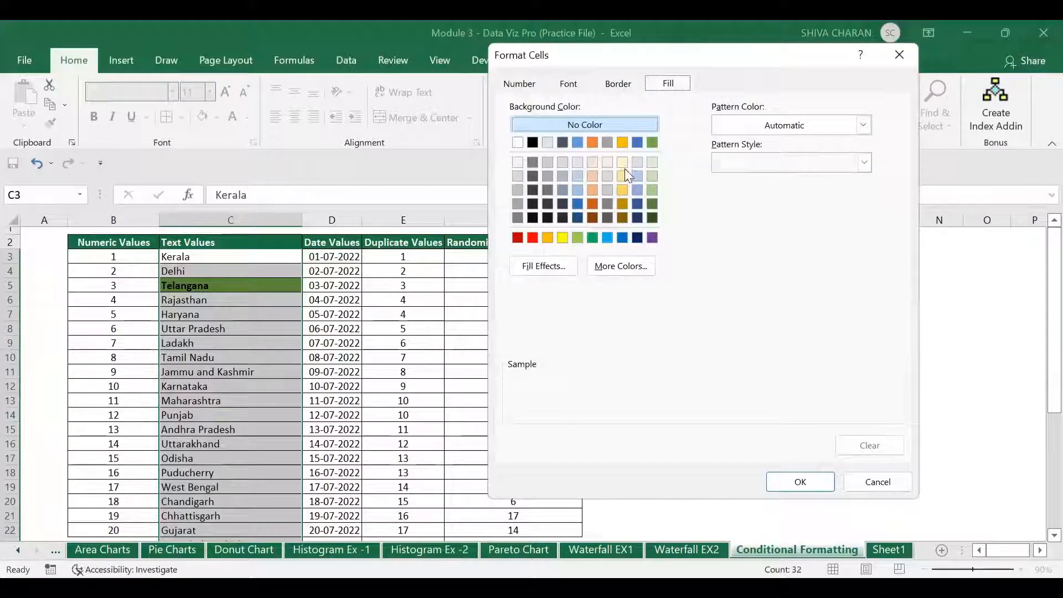
{"action": "left_click", "coordinate": [622, 162]}
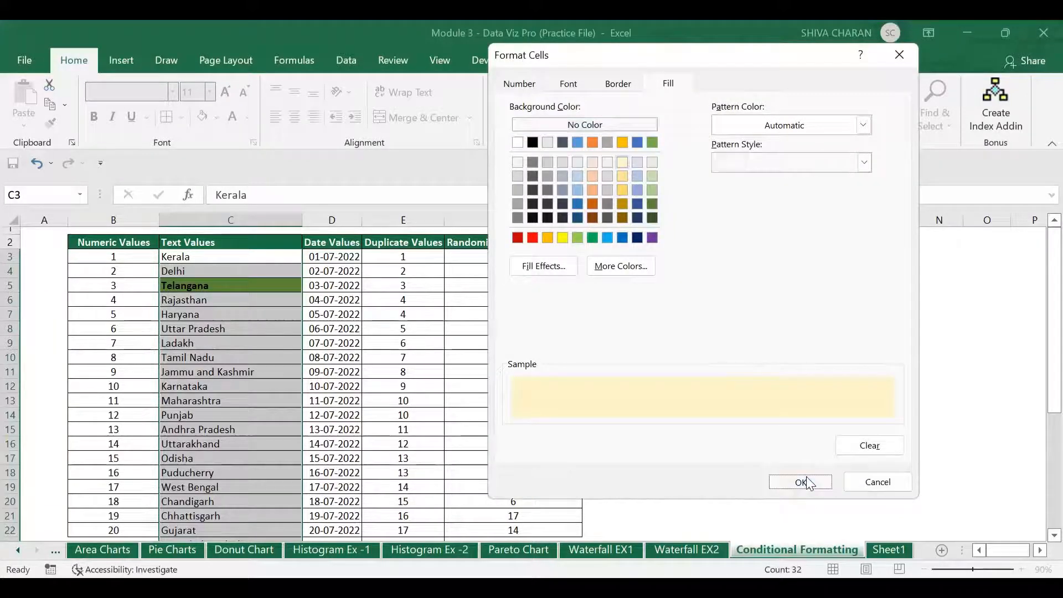
{"action": "left_click", "coordinate": [804, 482]}
{"action": "left_click", "coordinate": [698, 421]}
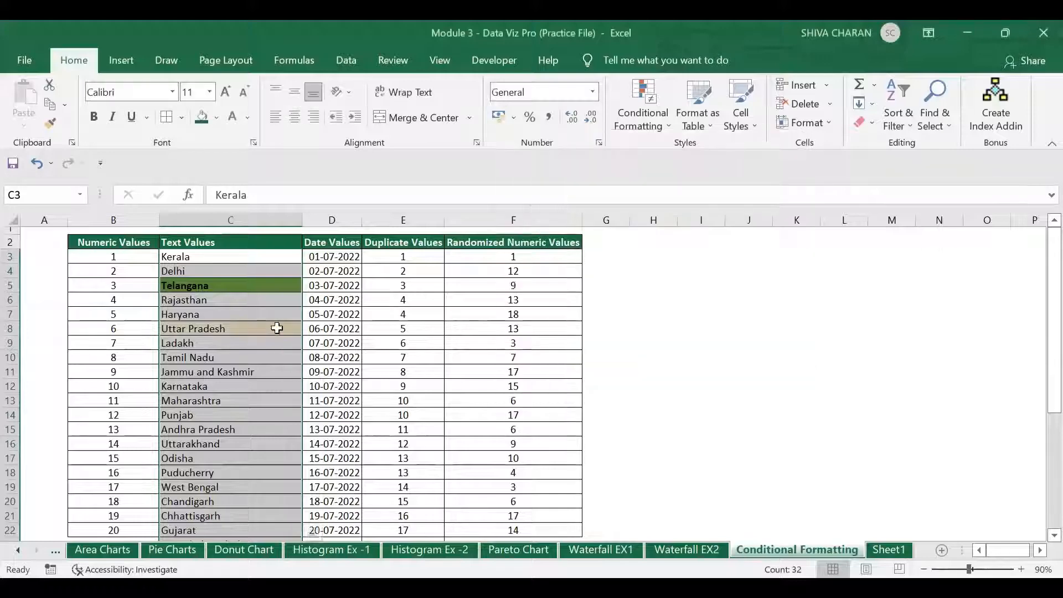
{"action": "left_click", "coordinate": [277, 328]}
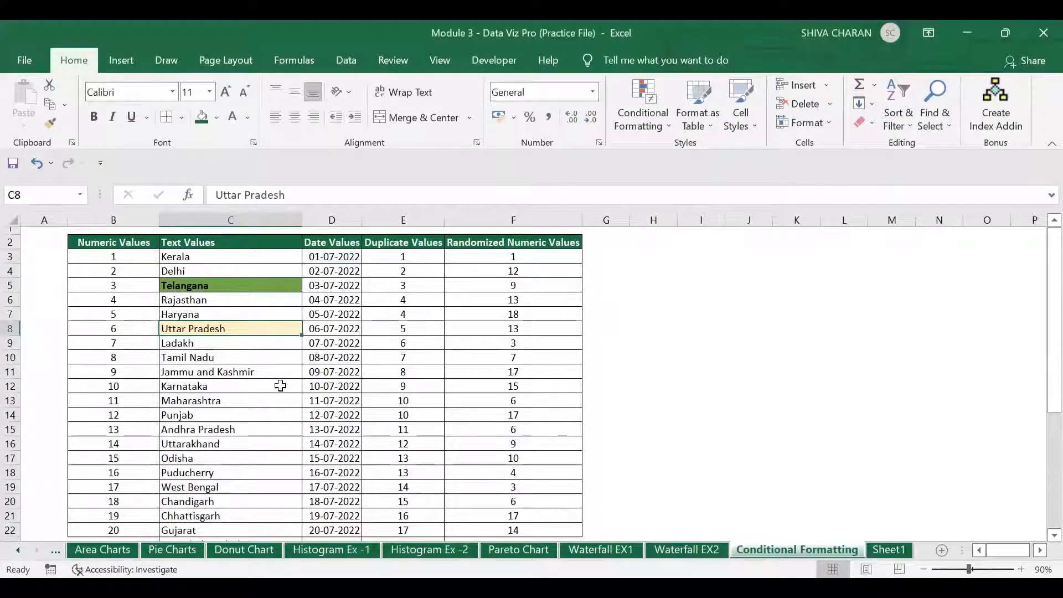
Clear the conditional formatting rules from the selected Text Values cells C3:C34.
{"action": "left_click", "coordinate": [243, 253]}
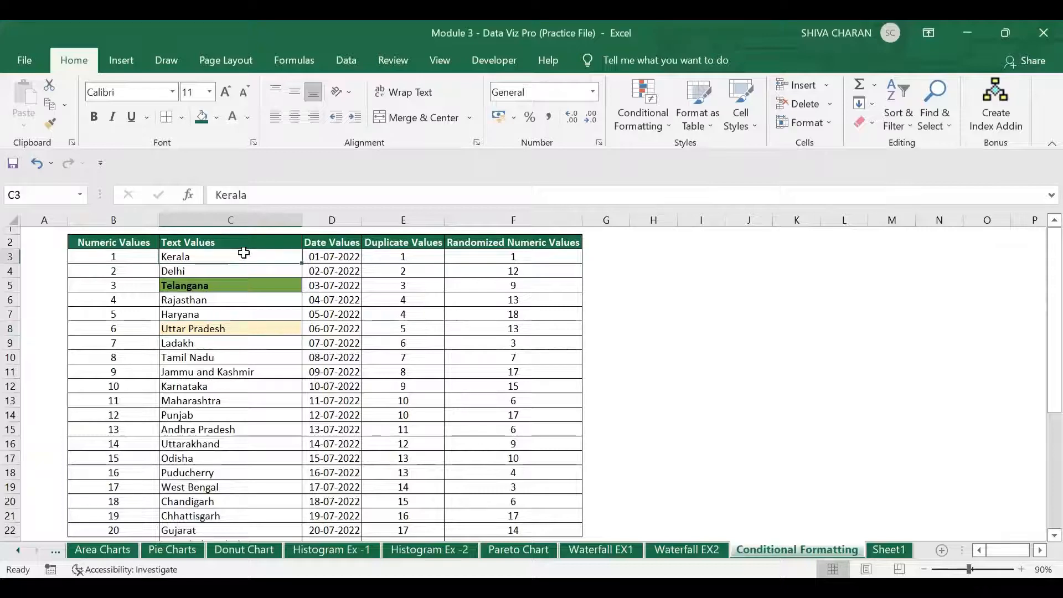
{"action": "left_click_drag", "start_coordinate": [244, 253], "coordinate": [240, 533]}
{"action": "scroll", "coordinate": [239, 251], "scroll_direction": "up", "scroll_amount": 4}
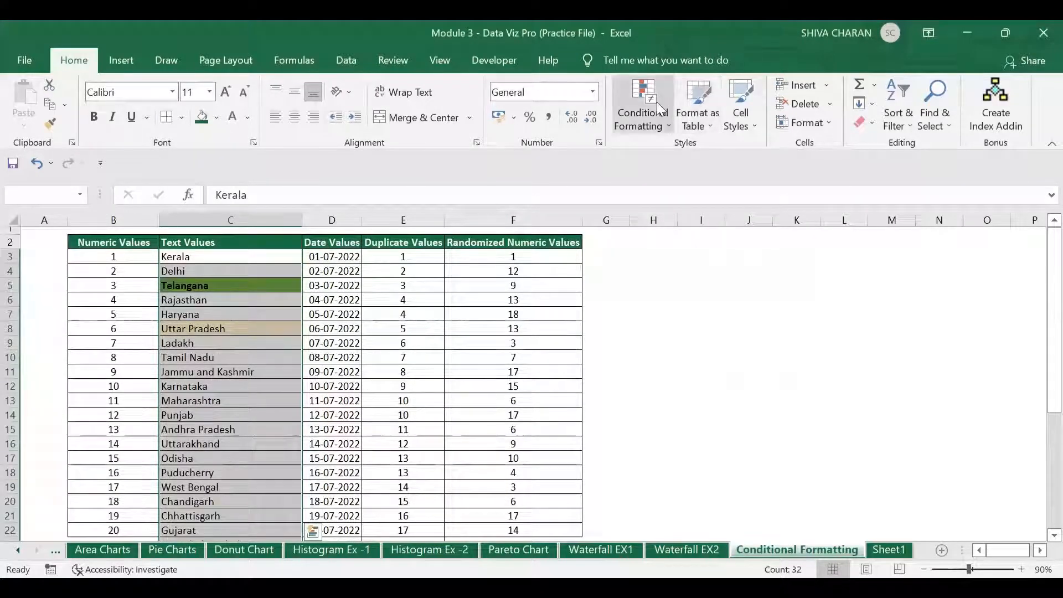
{"action": "left_click", "coordinate": [658, 106]}
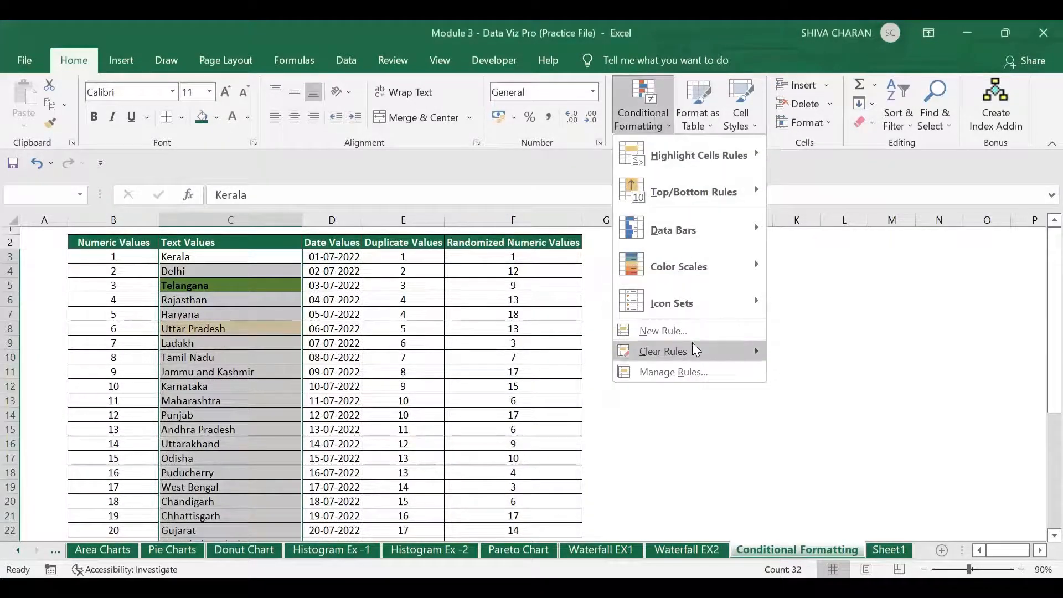
{"action": "mouse_move", "coordinate": [706, 354]}
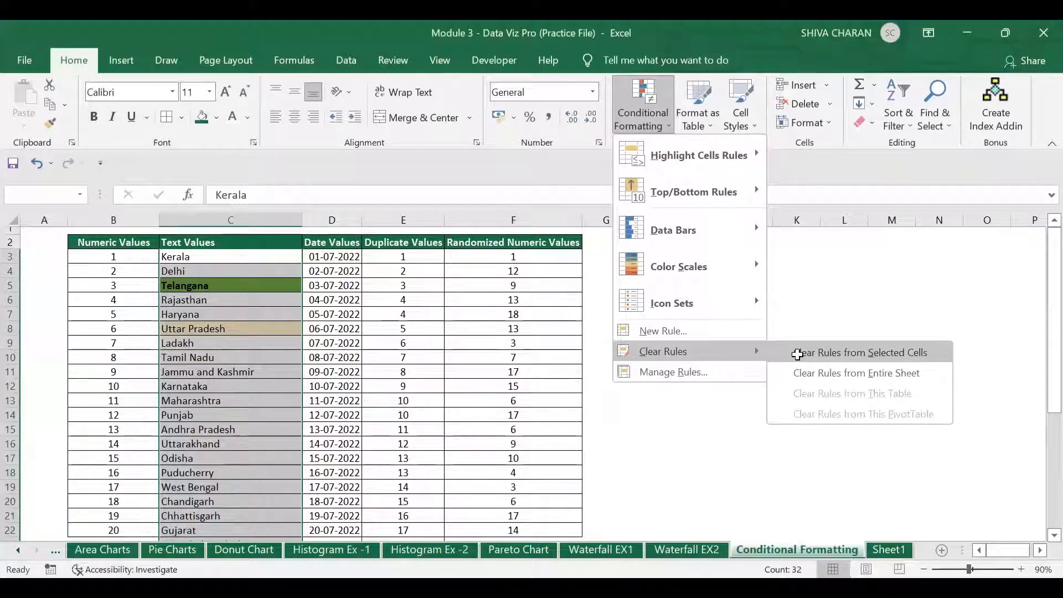
{"action": "left_click", "coordinate": [798, 355]}
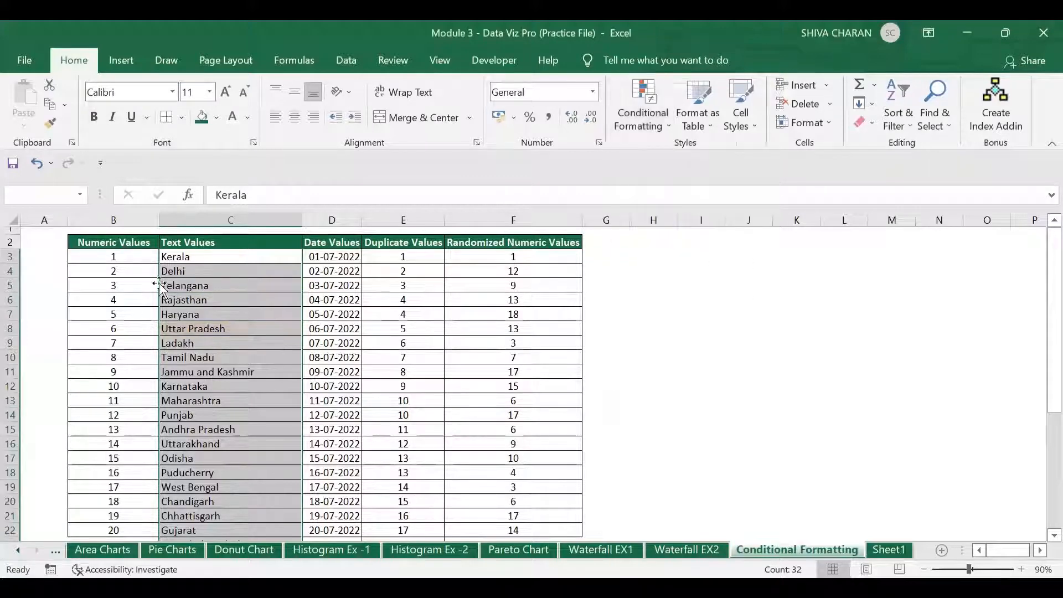
Start a formula-based formatting rule for the Numeric Values B3:B22 with the formula =b3=10.
{"action": "left_click", "coordinate": [133, 261]}
{"action": "key", "text": "ctrl+shift+Down"}
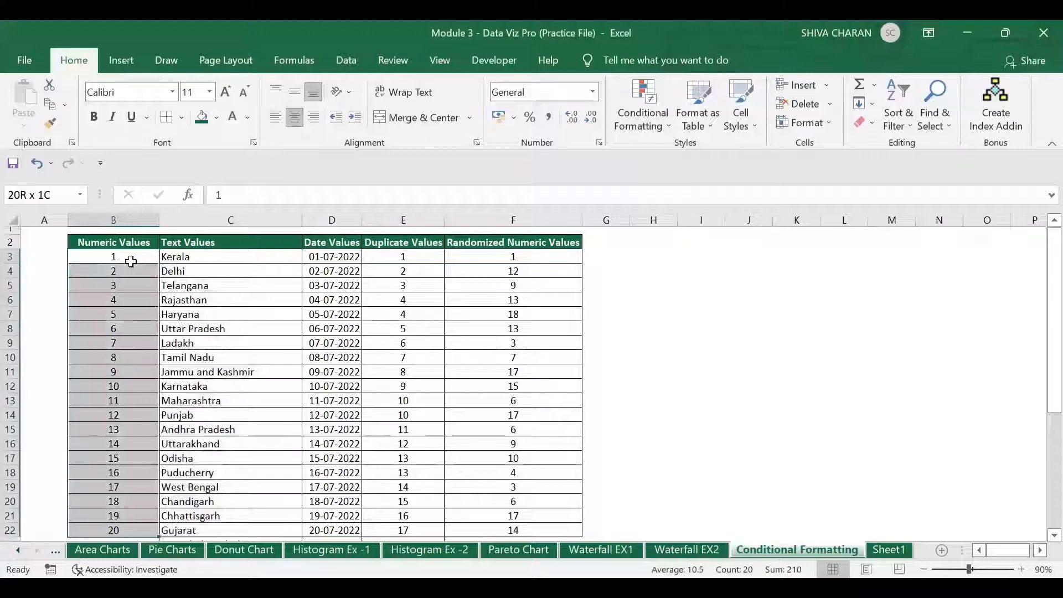
{"action": "left_click", "coordinate": [661, 119]}
{"action": "left_click", "coordinate": [708, 328]}
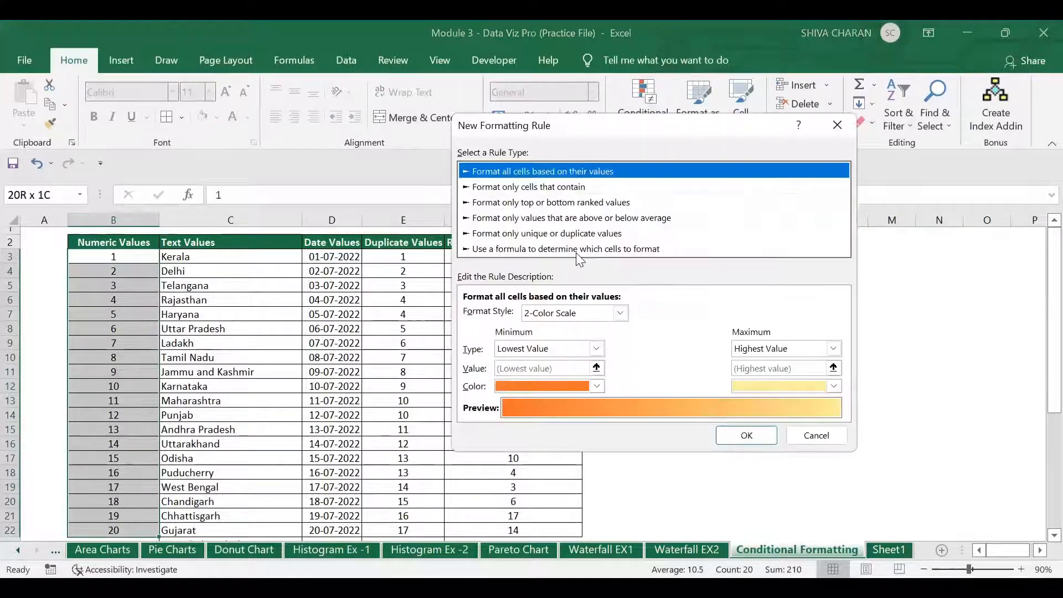
{"action": "left_click", "coordinate": [576, 250]}
{"action": "left_click", "coordinate": [554, 313]}
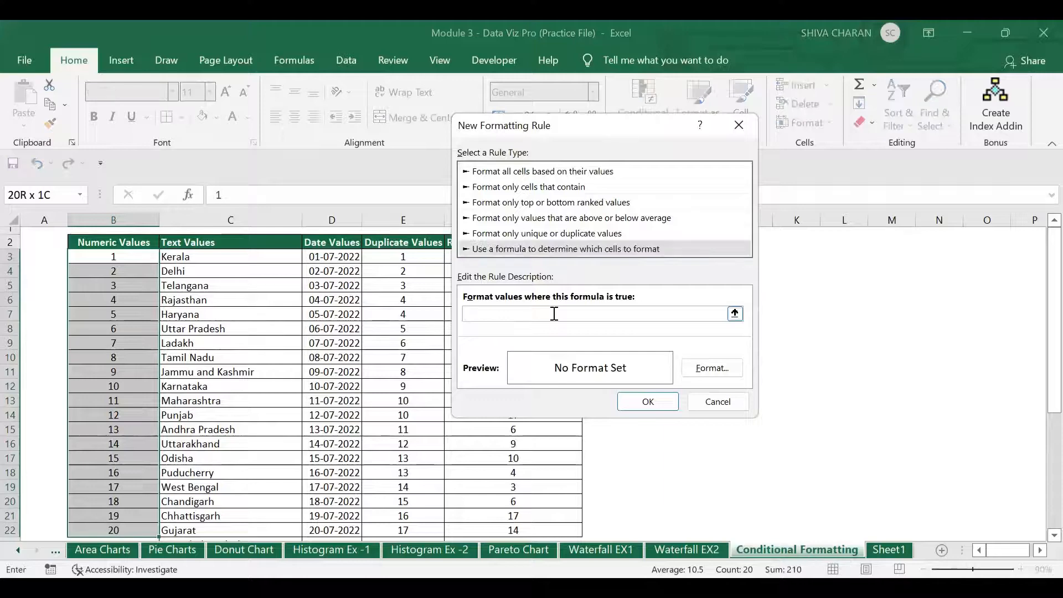
{"action": "type", "text": "="}
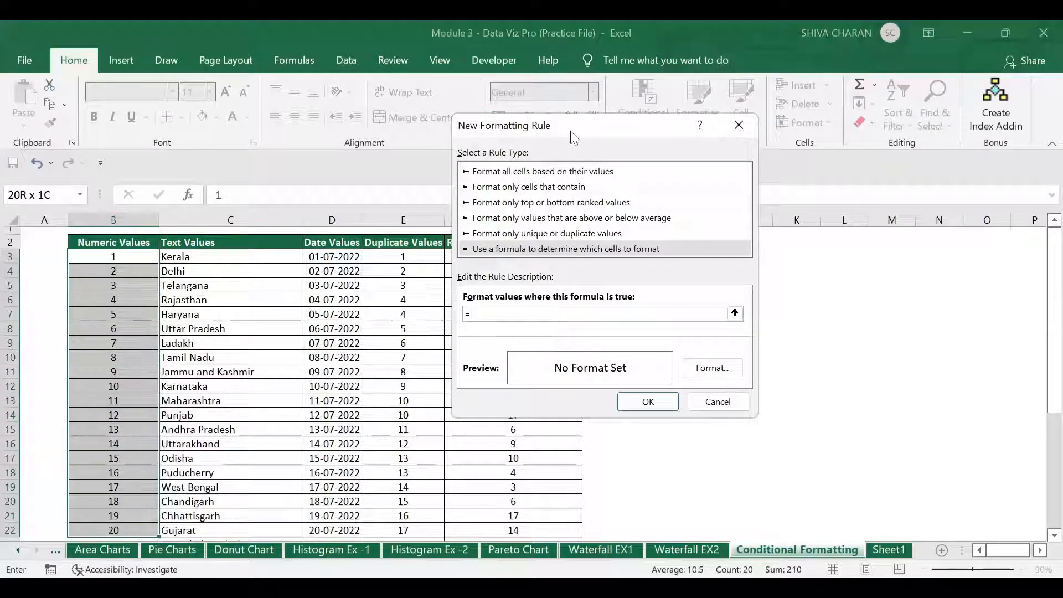
{"action": "left_click_drag", "start_coordinate": [572, 133], "coordinate": [749, 149]}
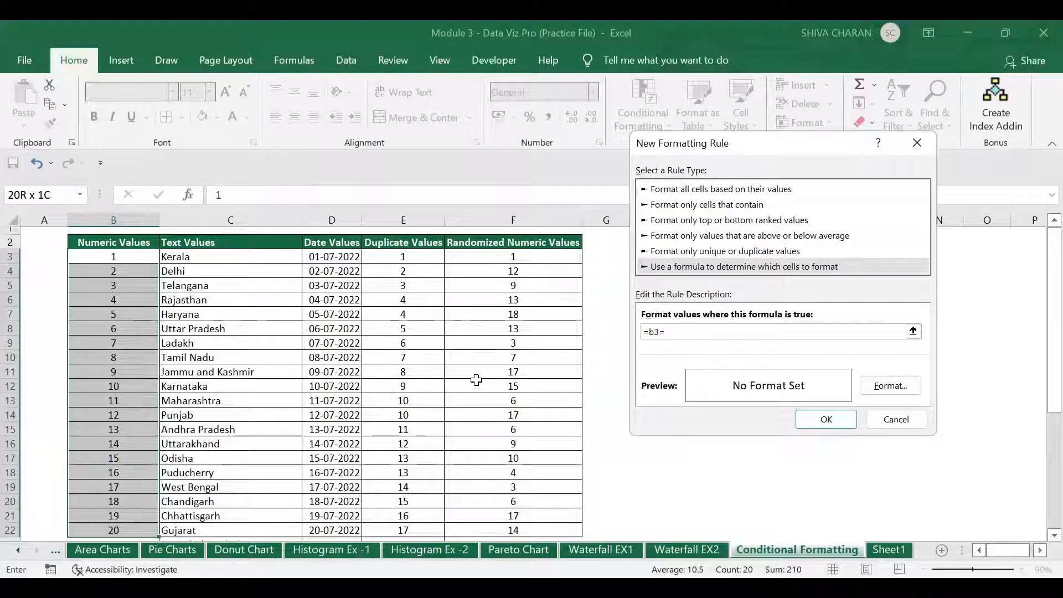
{"action": "type", "text": "0"}
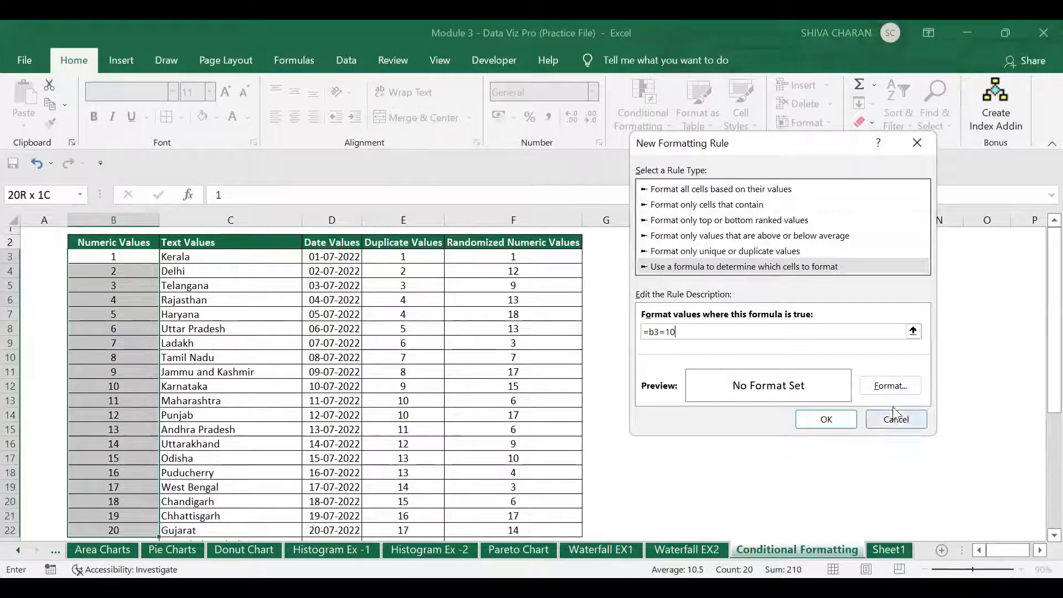
Give the =b3=10 rule a light yellow fill, apply it and select cell B12 to check the formatting.
{"action": "left_click", "coordinate": [886, 386]}
{"action": "left_click", "coordinate": [574, 145]}
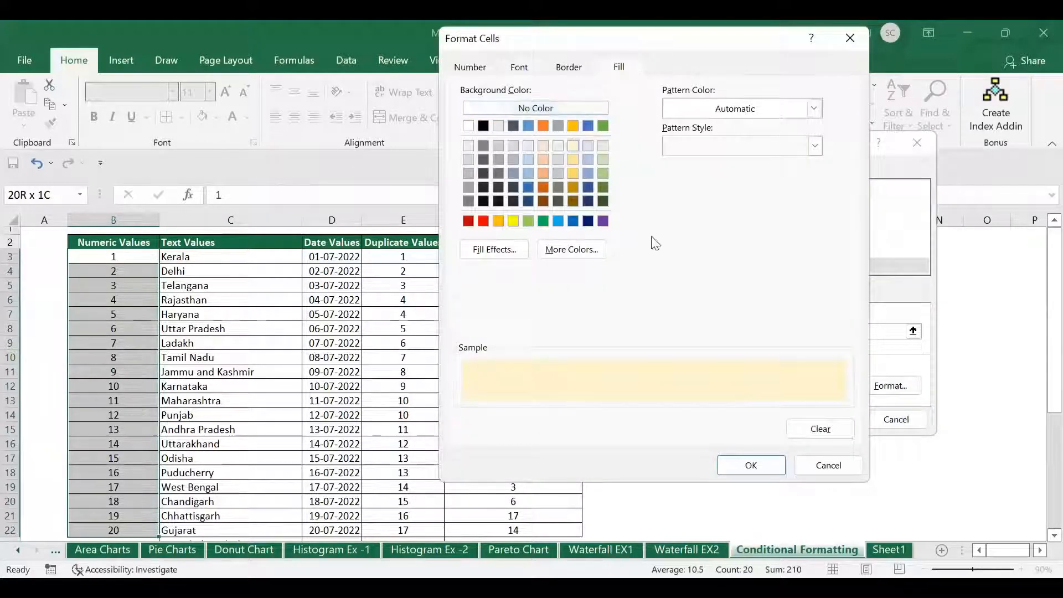
{"action": "left_click", "coordinate": [750, 464]}
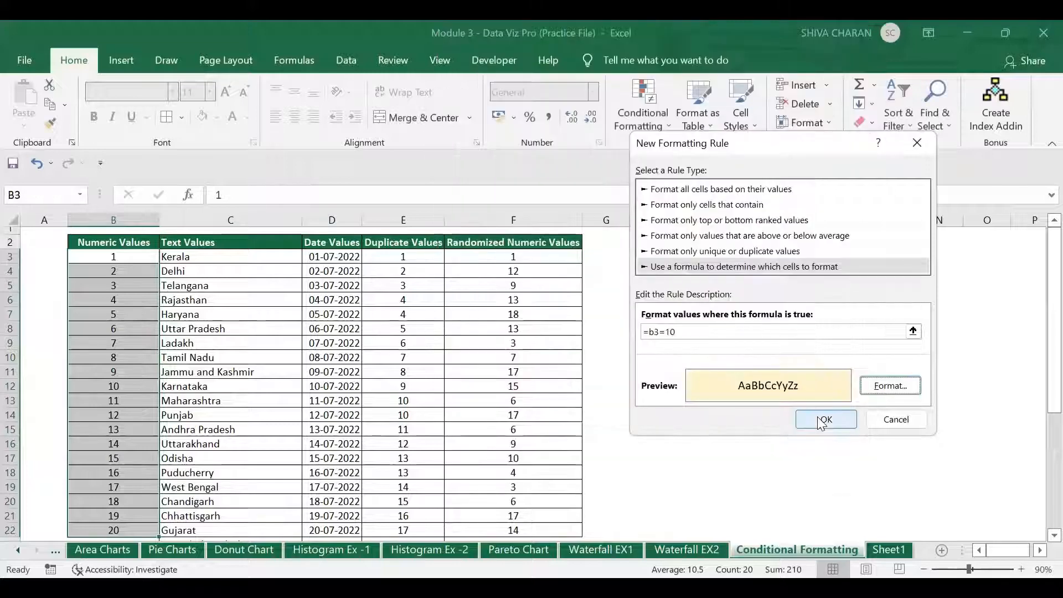
{"action": "left_click", "coordinate": [822, 421]}
{"action": "left_click", "coordinate": [105, 386]}
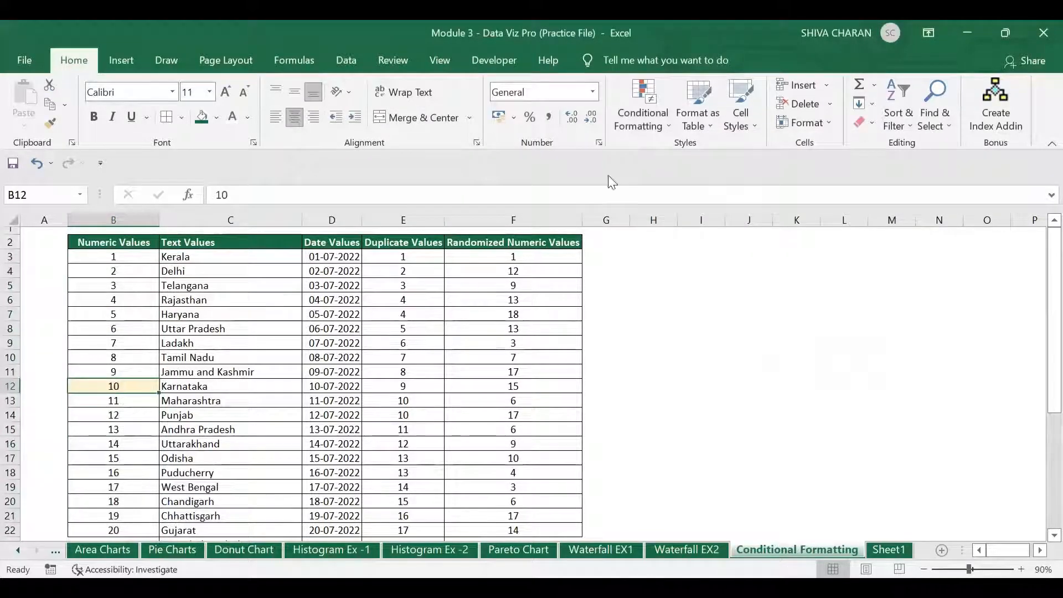
Undo the formula-based formatting rule on the Numeric Values cells B3:B22 and select the empty cell K10.
{"action": "left_click", "coordinate": [648, 125]}
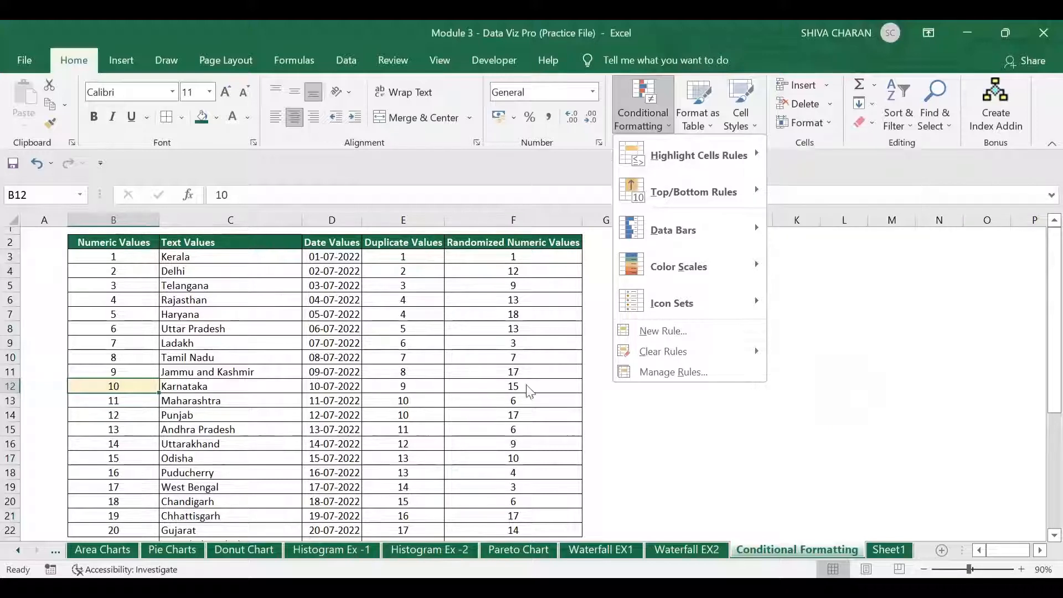
{"action": "left_click", "coordinate": [123, 257]}
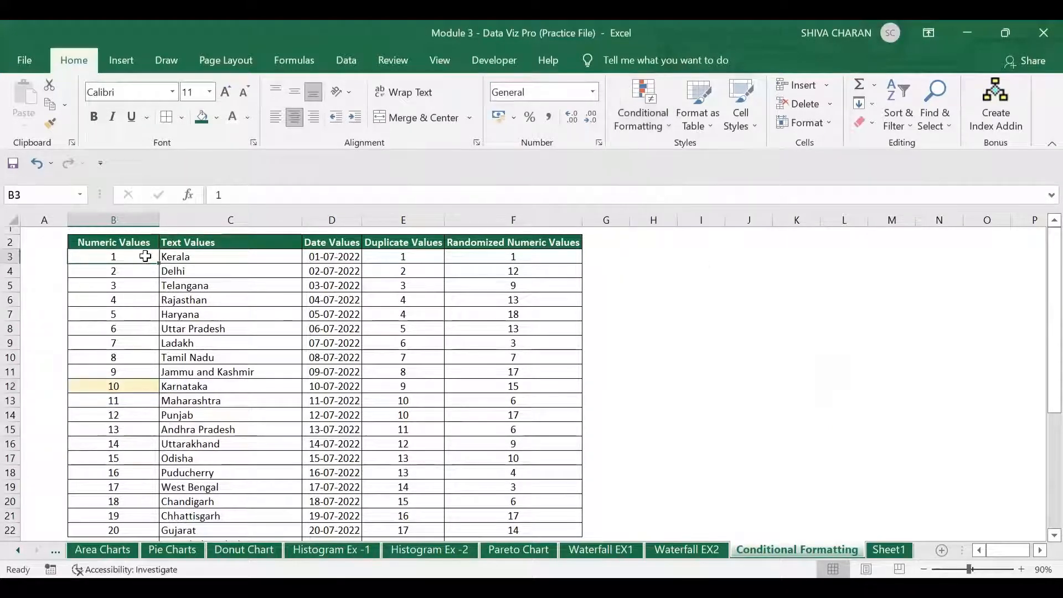
{"action": "left_click", "coordinate": [556, 258]}
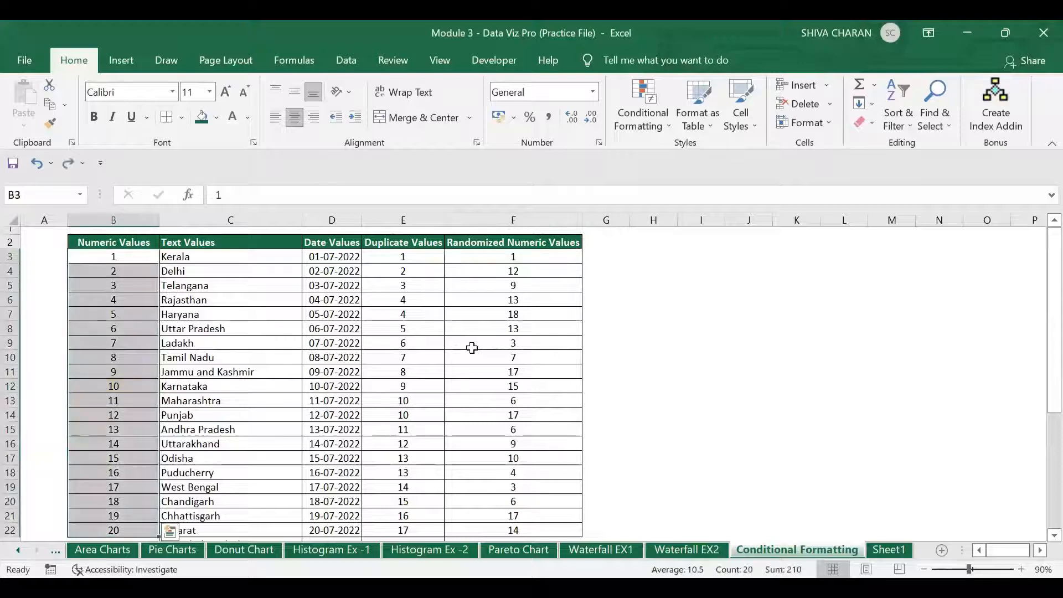
{"action": "left_click", "coordinate": [797, 361]}
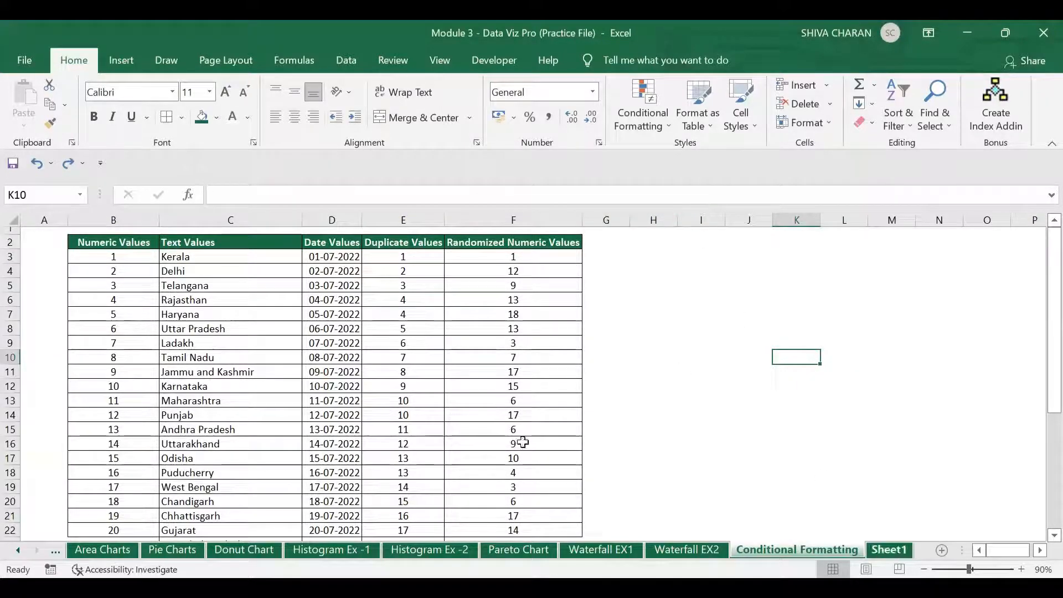
Switch to Sheet1 and review the six listed conditional formatting types in E5:E10 one by one, ending on the empty cell F13.
{"action": "left_click", "coordinate": [886, 549]}
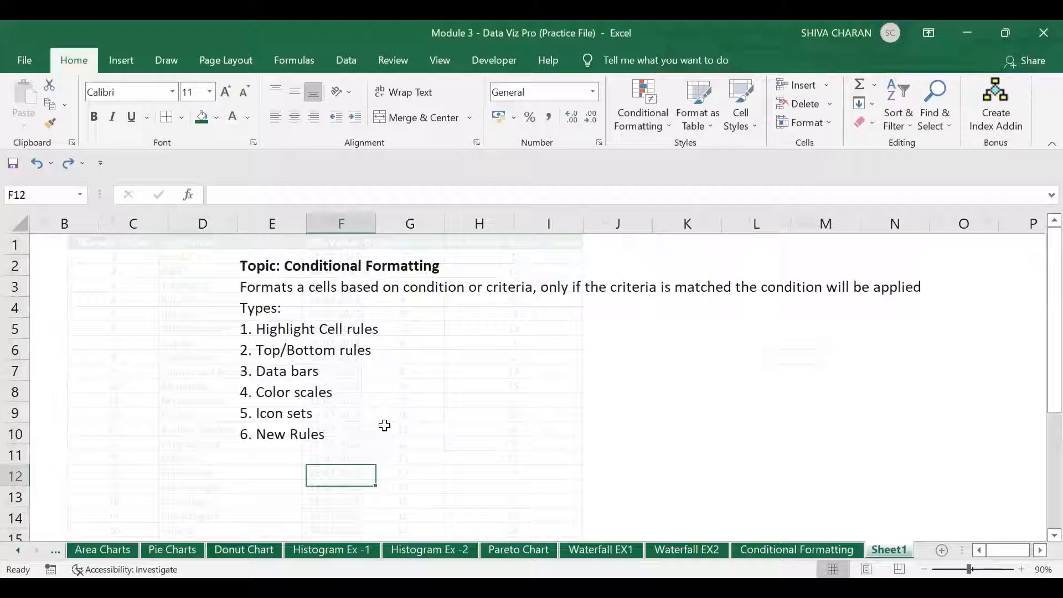
{"action": "left_click", "coordinate": [274, 330]}
{"action": "left_click", "coordinate": [280, 350]}
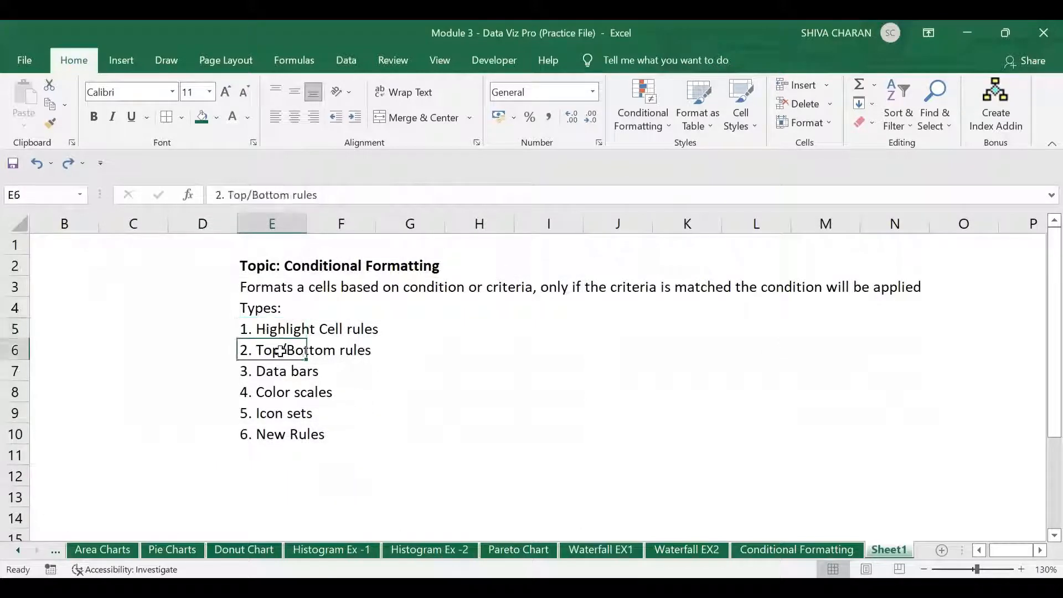
{"action": "left_click", "coordinate": [283, 376]}
{"action": "left_click", "coordinate": [272, 394]}
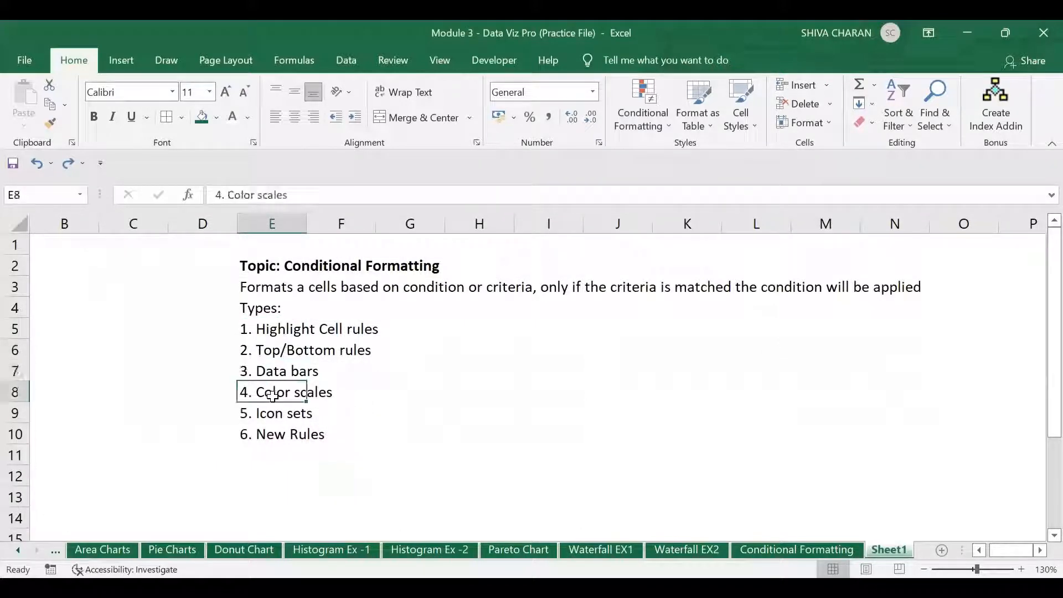
{"action": "left_click", "coordinate": [272, 415]}
{"action": "left_click", "coordinate": [278, 435]}
{"action": "left_click", "coordinate": [371, 495]}
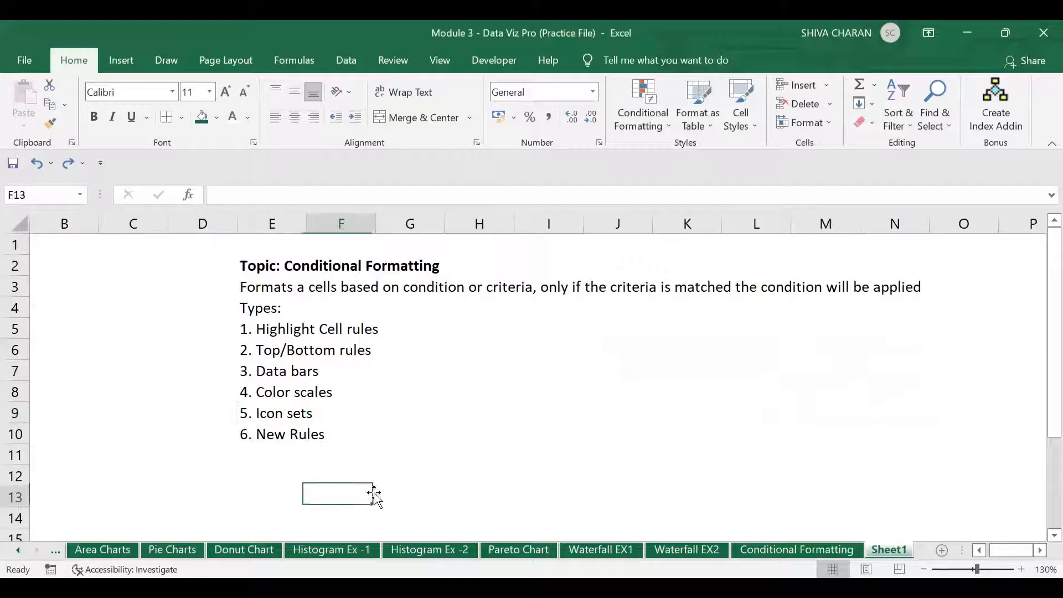